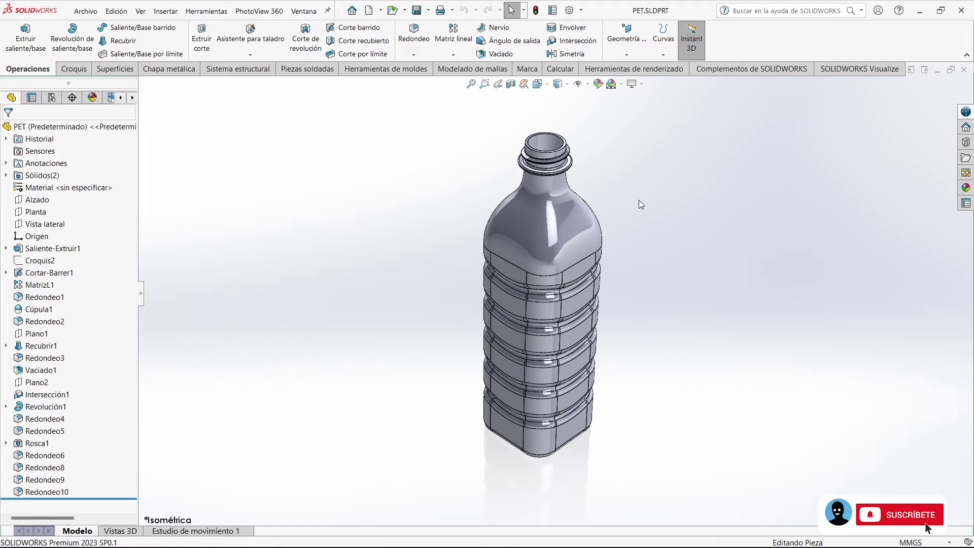
# Apply a section view to the PET bottle and rotate to inspect its cut interior and neck
pyautogui.moveTo(636, 206)
pyautogui.mouseDown(button='middle')
pyautogui.moveTo(629, 216)
pyautogui.moveTo(591, 191)
pyautogui.moveTo(417, 189)
pyautogui.moveTo(698, 183)
pyautogui.mouseUp(button='middle')
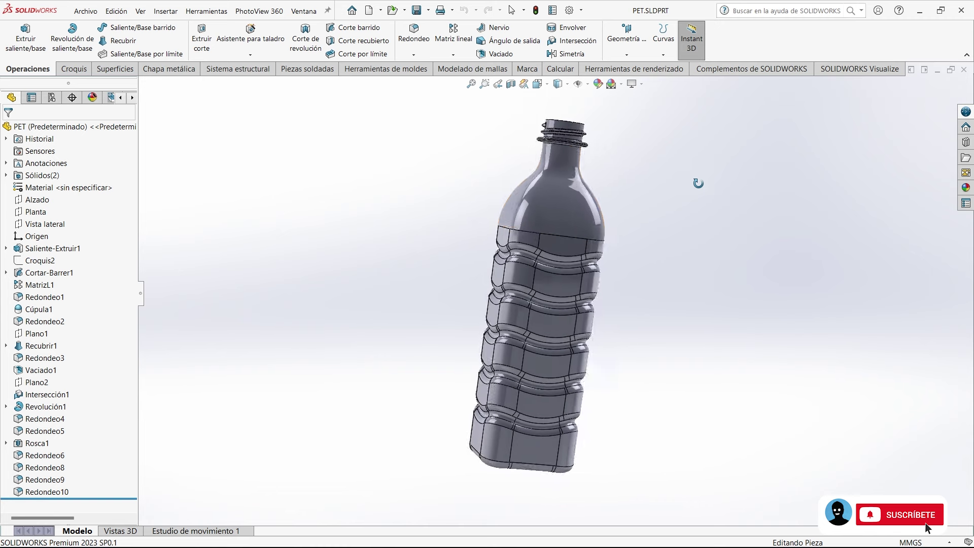
pyautogui.click(511, 83)
pyautogui.moveTo(690, 200)
pyautogui.mouseDown(button='middle')
pyautogui.moveTo(807, 206)
pyautogui.moveTo(845, 174)
pyautogui.mouseUp(button='middle')
pyautogui.click(925, 103)
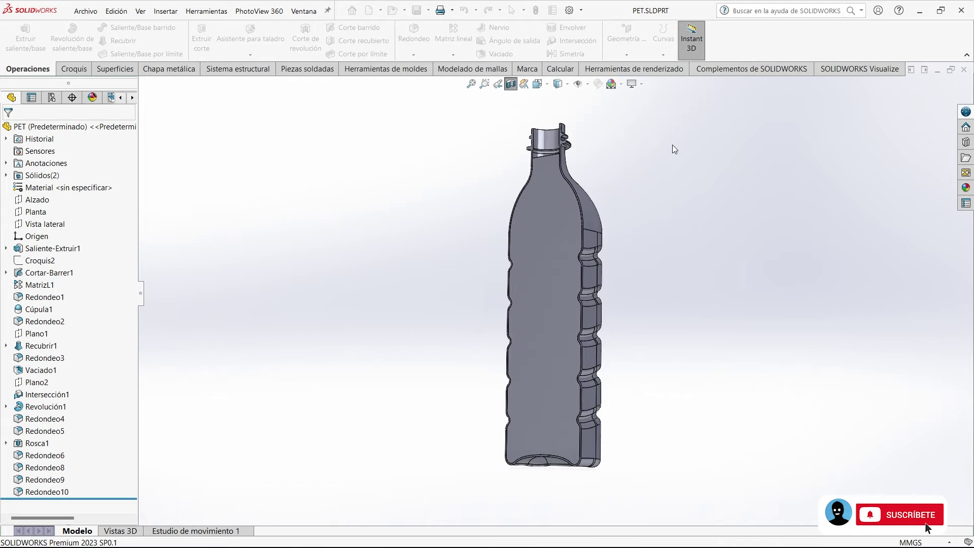
pyautogui.moveTo(687, 206); pyautogui.dragTo(680, 203, button='middle')
pyautogui.scroll(-5, 544, 177)
pyautogui.moveTo(543, 177)
pyautogui.mouseDown(button='middle')
pyautogui.moveTo(669, 180)
pyautogui.moveTo(635, 163)
pyautogui.moveTo(618, 204)
pyautogui.moveTo(524, 165)
pyautogui.moveTo(507, 217)
pyautogui.moveTo(568, 202)
pyautogui.mouseUp(button='middle')
# Close PET.SLDPRT, create a new Pieza part, and start a sketch on the Planta plane
pyautogui.hotkey('ctrl', 'w')
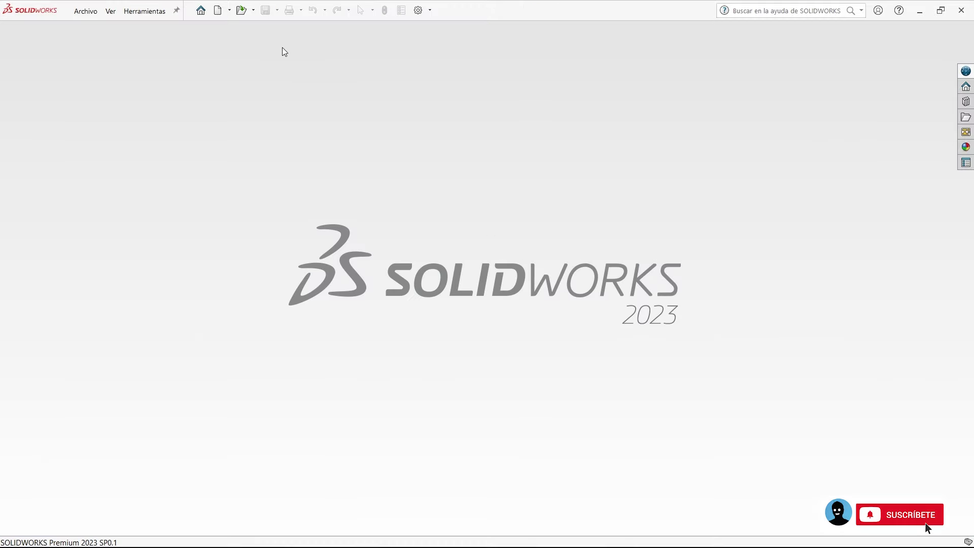
pyautogui.hotkey('ctrl', 'n')
pyautogui.doubleClick(370, 236)
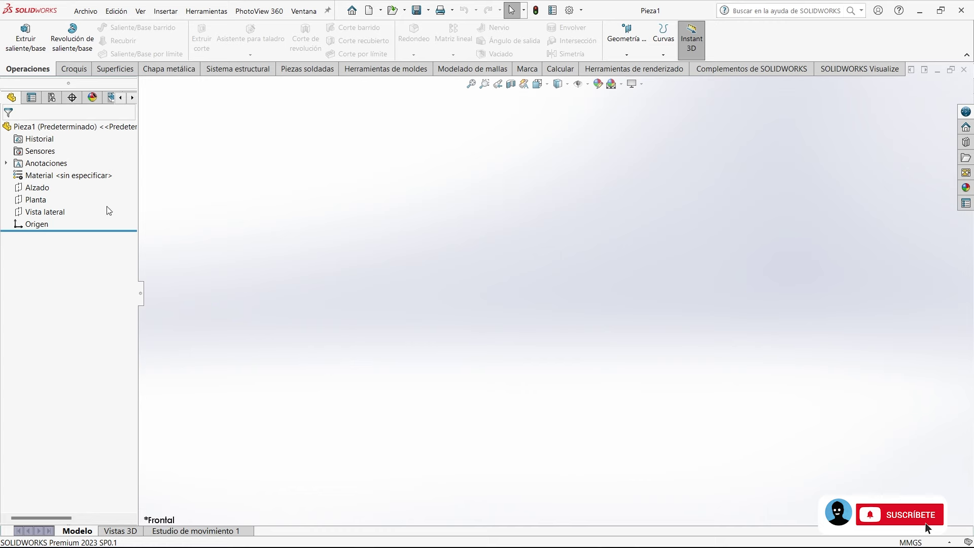
pyautogui.click(36, 199)
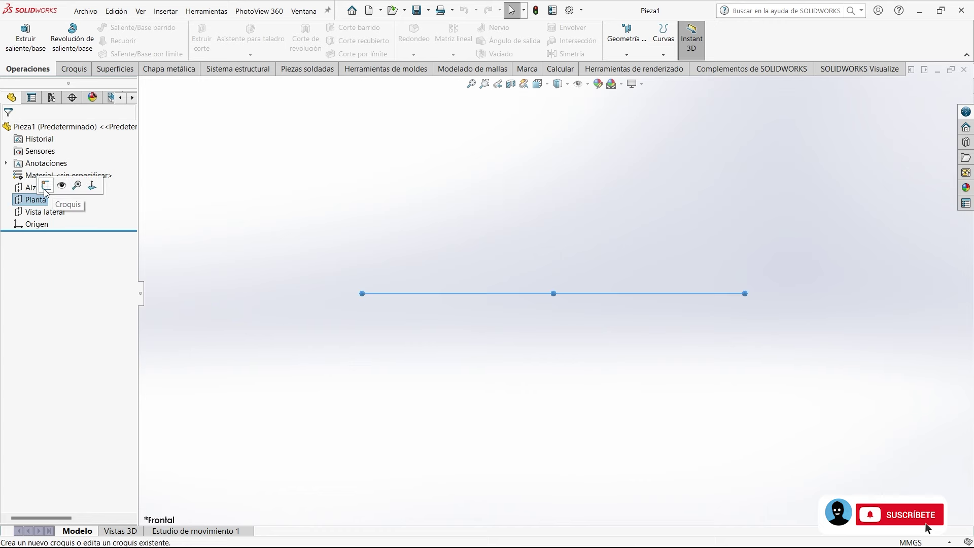
pyautogui.click(46, 186)
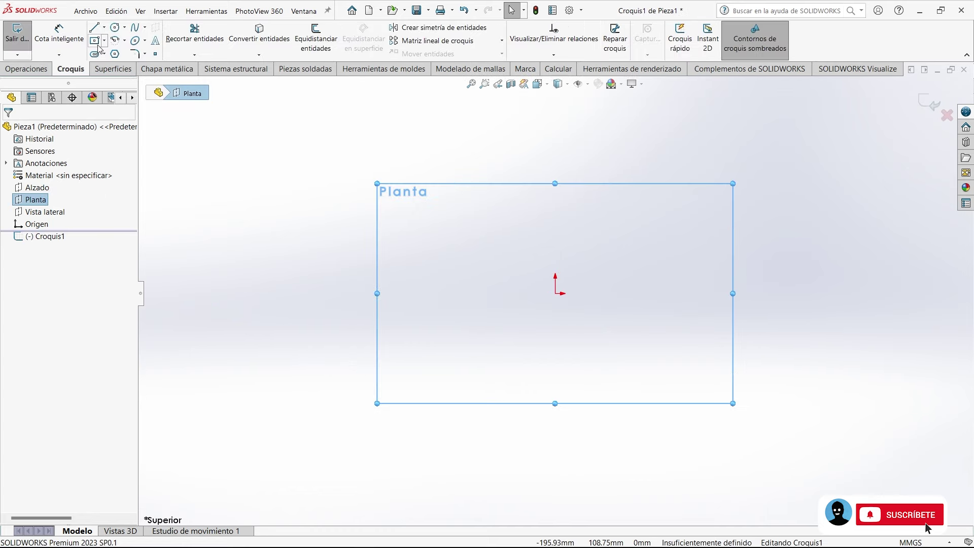
# Draw a center rectangle on the origin and add Igual relations to its sides
pyautogui.click(96, 42)
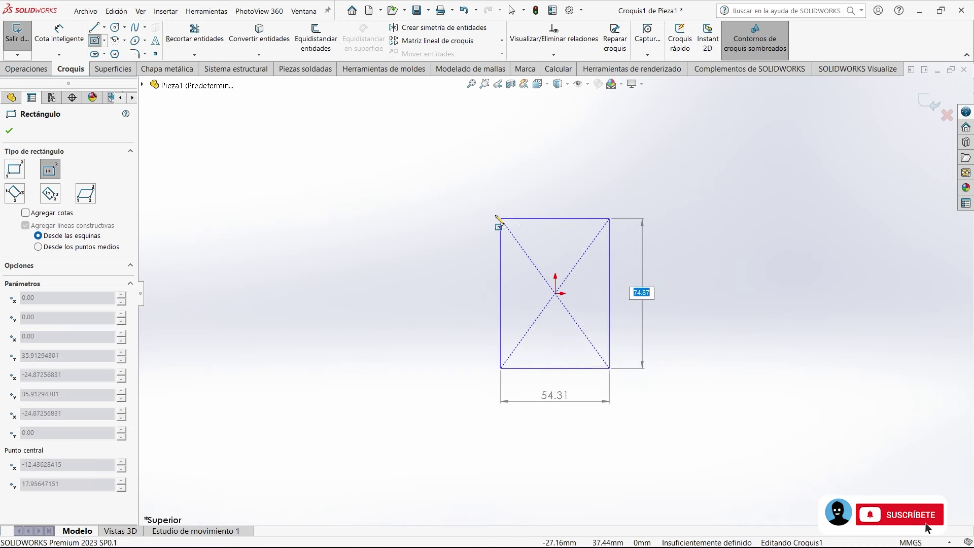
pyautogui.moveTo(555, 293); pyautogui.dragTo(448, 189)
pyautogui.rightClick(340, 197)
pyautogui.click(343, 201)
pyautogui.click(528, 223)
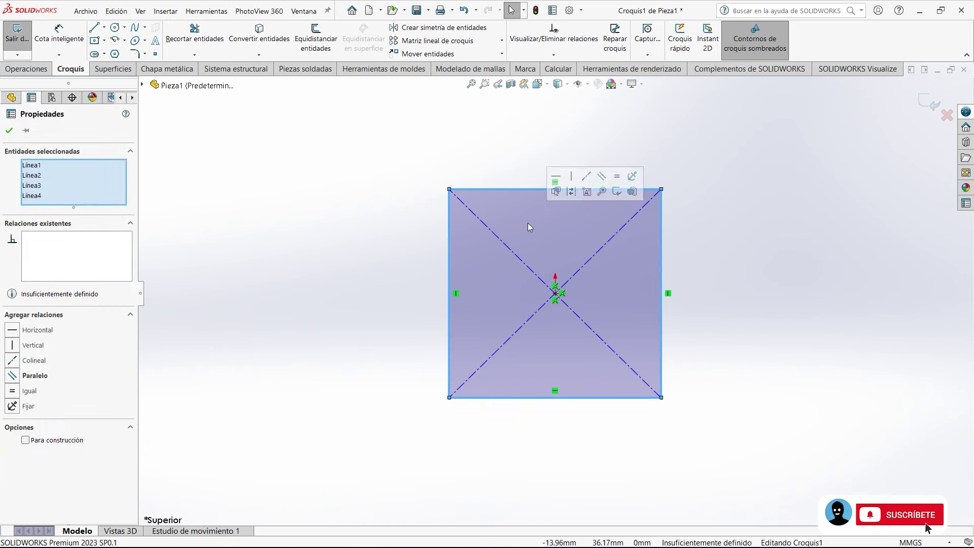
pyautogui.click(617, 176)
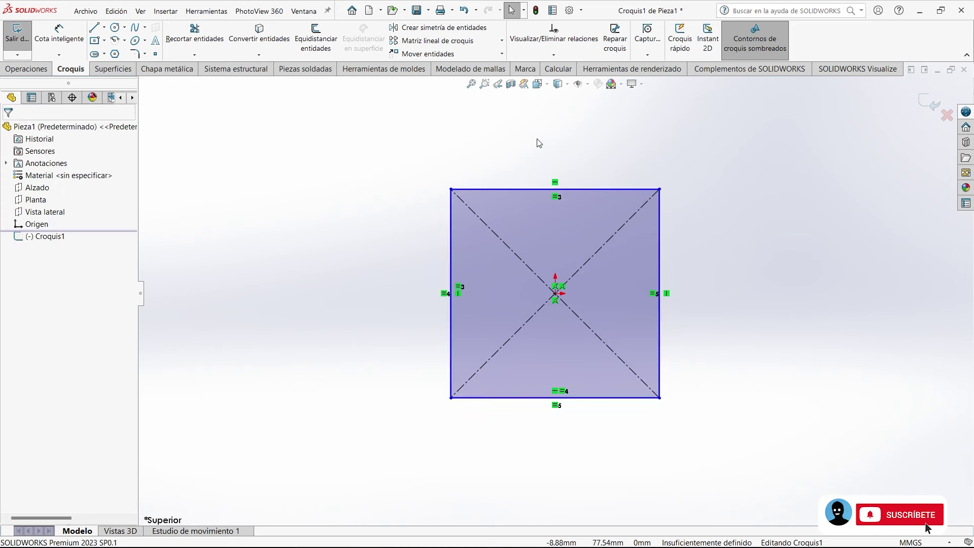
pyautogui.click(453, 235)
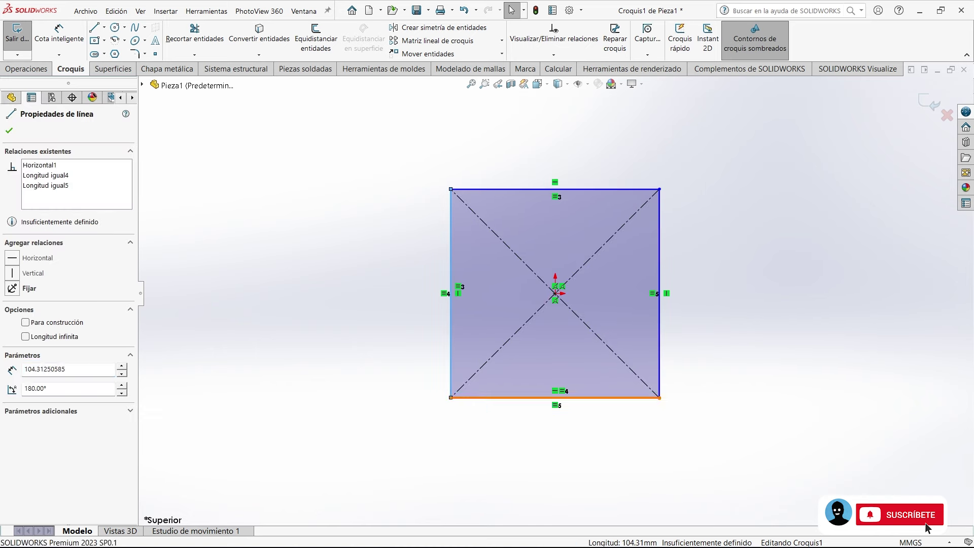
pyautogui.keyDown('ctrl'); pyautogui.click(500, 398); pyautogui.keyUp('ctrl')
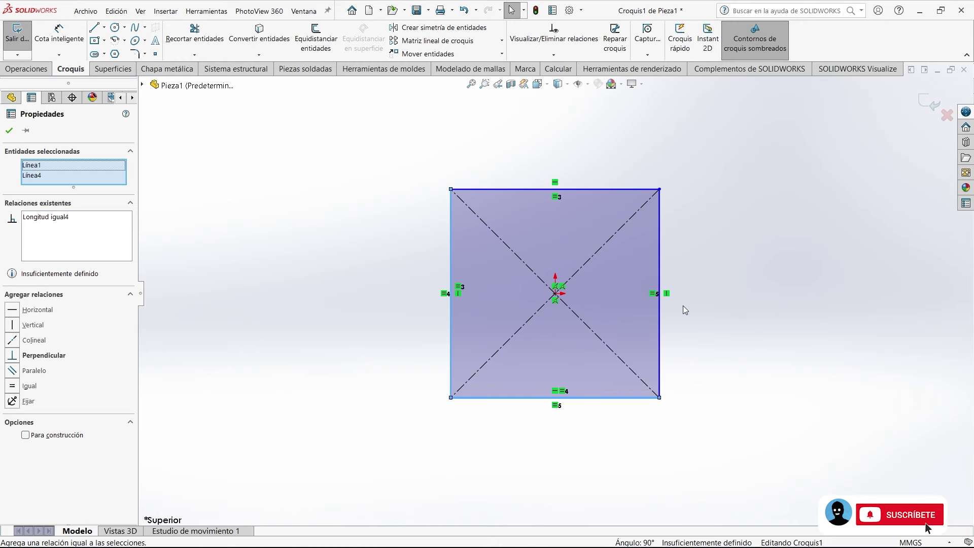
pyautogui.click(718, 294)
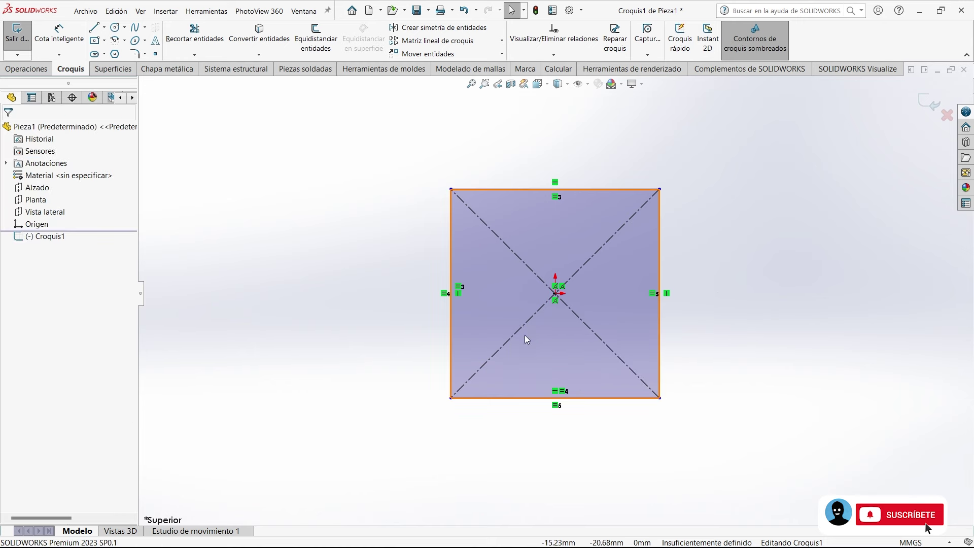
# Dimension the left side of the square to 60 mm
pyautogui.press('d')
pyautogui.click(451, 321)
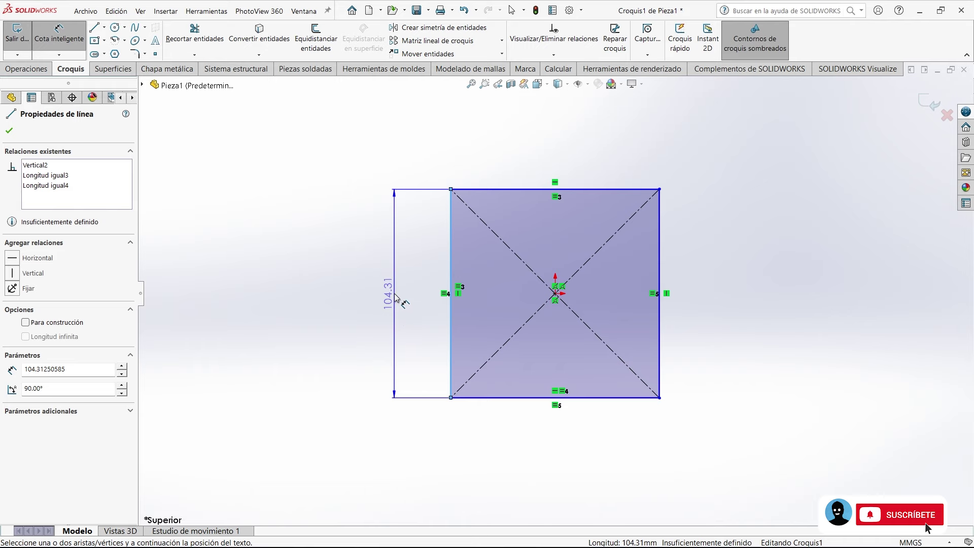
pyautogui.click(395, 297)
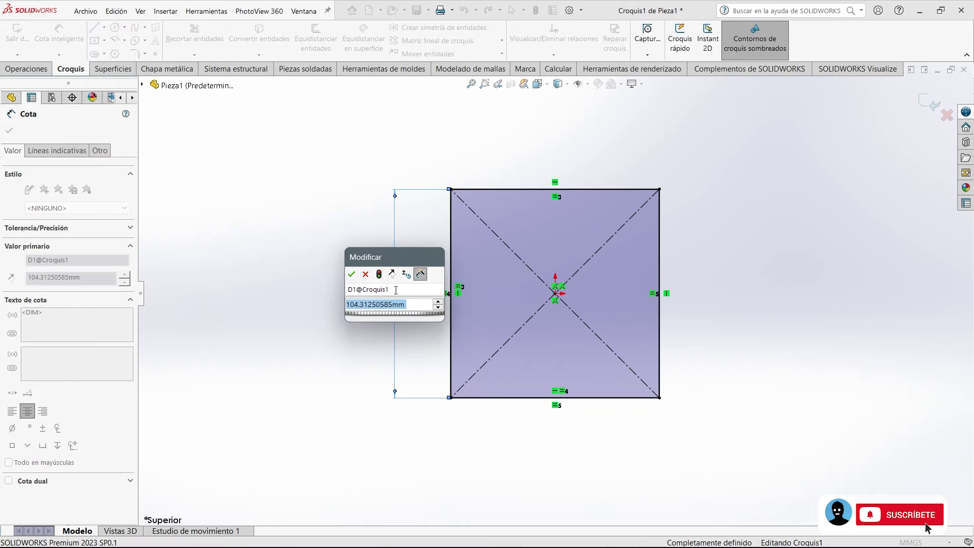
pyautogui.write('60')
pyautogui.press('Return')
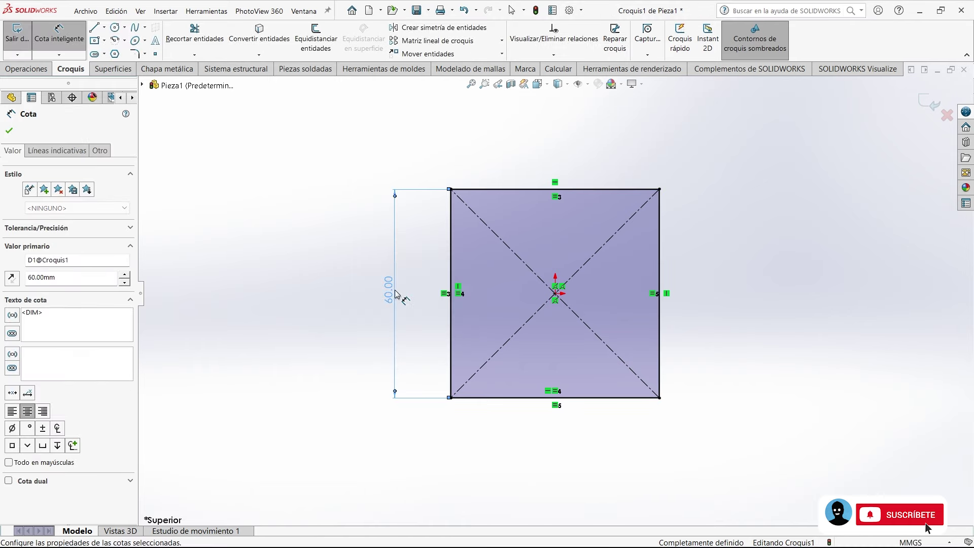
pyautogui.press('Escape')
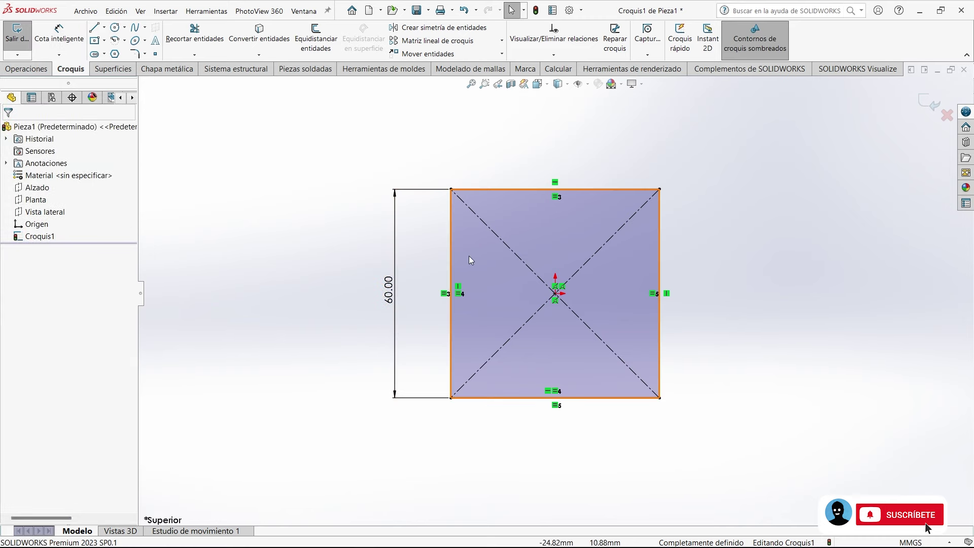
# Make all four sides equal, switch to isometric view, and exit the sketch
pyautogui.click(474, 256)
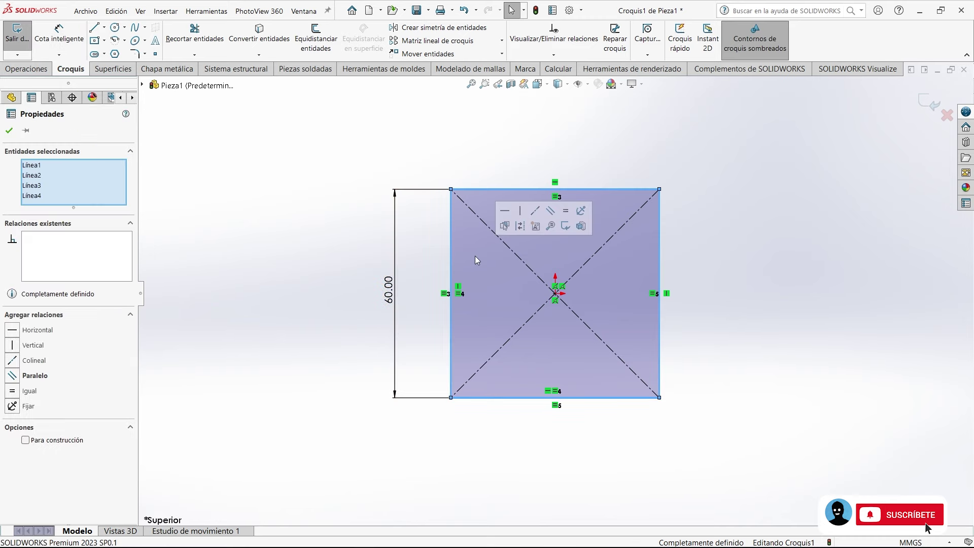
pyautogui.click(566, 211)
pyautogui.click(574, 228)
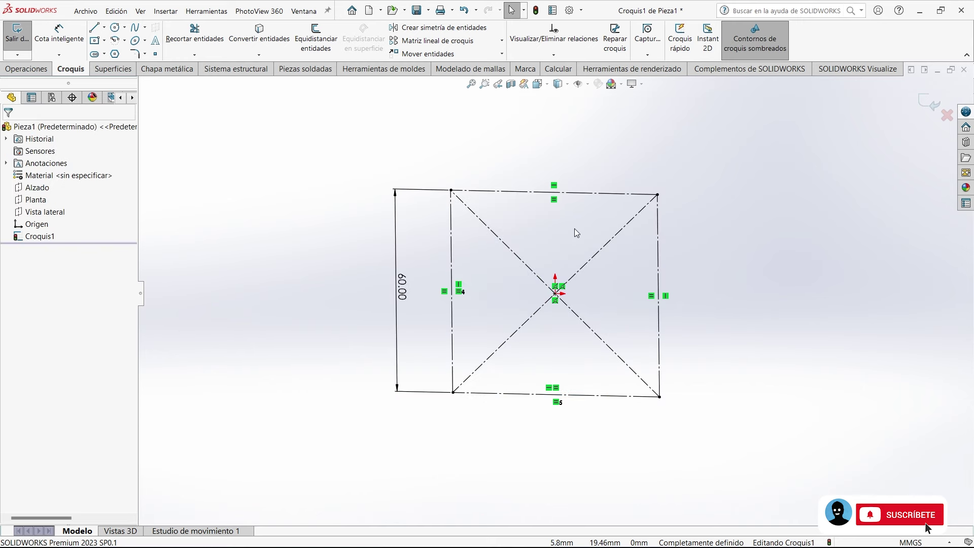
pyautogui.hotkey('ctrl', '7')
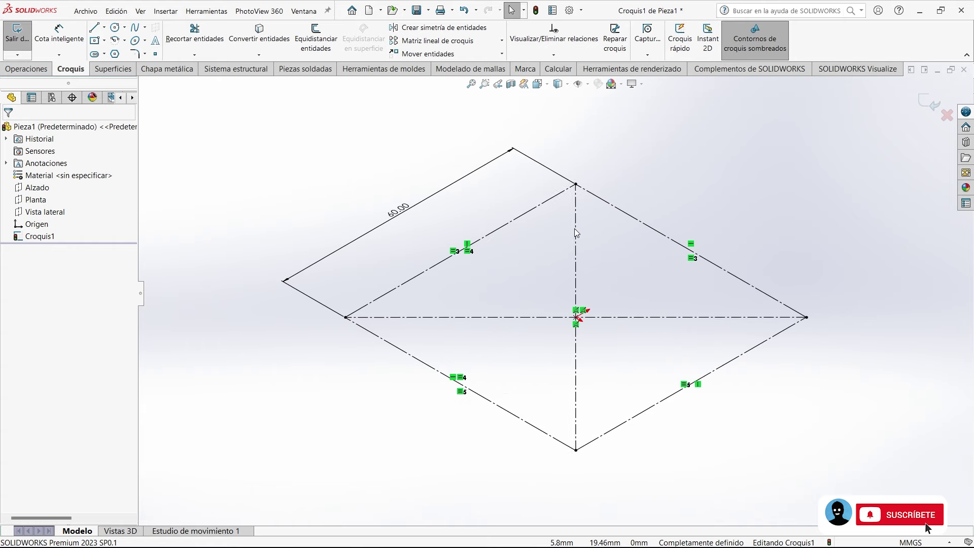
pyautogui.click(923, 104)
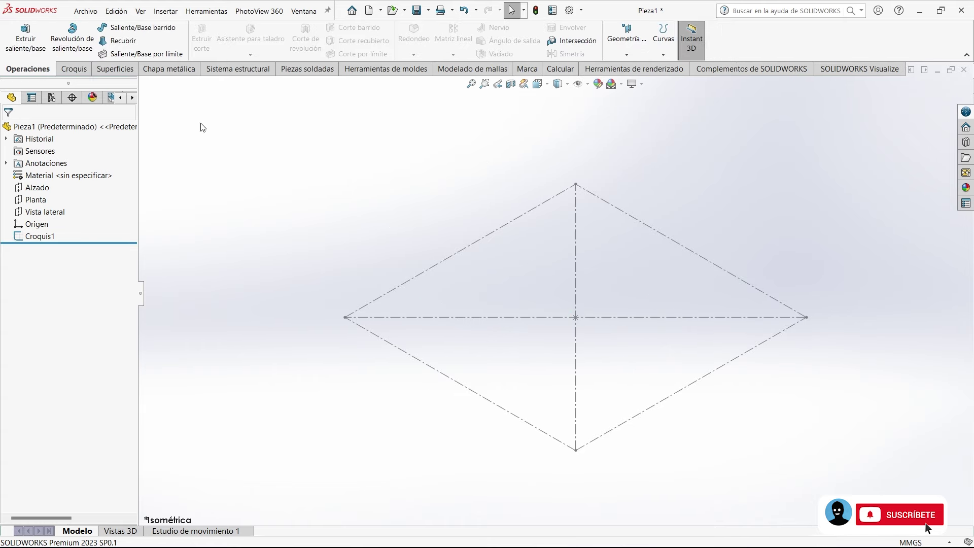
# Start a new sketch on Planta and convert the square's edges into it
pyautogui.click(43, 200)
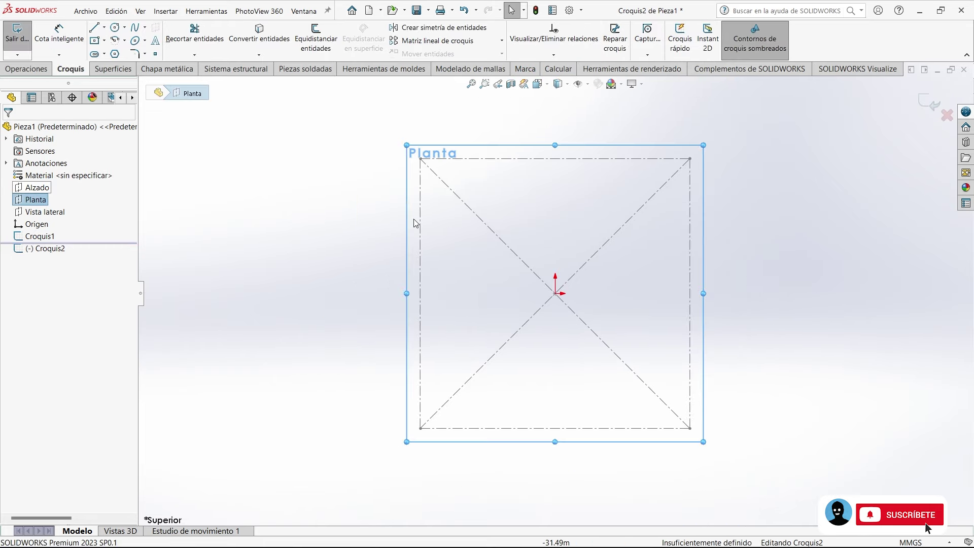
pyautogui.click(419, 219)
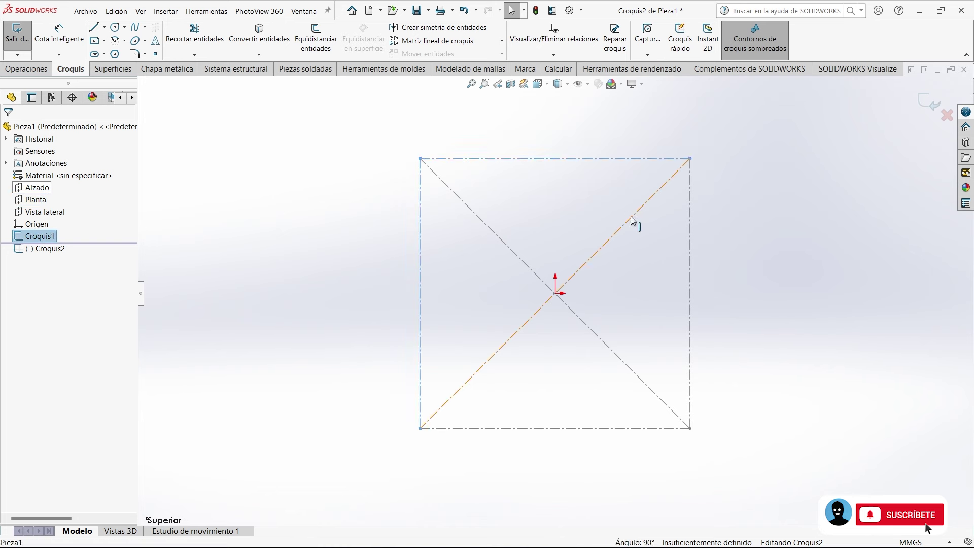
pyautogui.keyDown('ctrl'); pyautogui.click(691, 237); pyautogui.keyUp('ctrl')
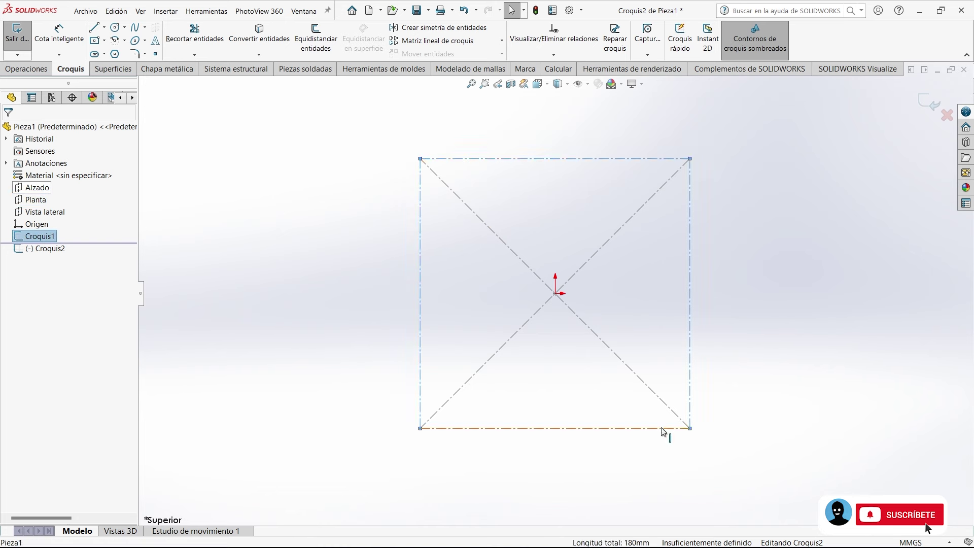
pyautogui.click(265, 39)
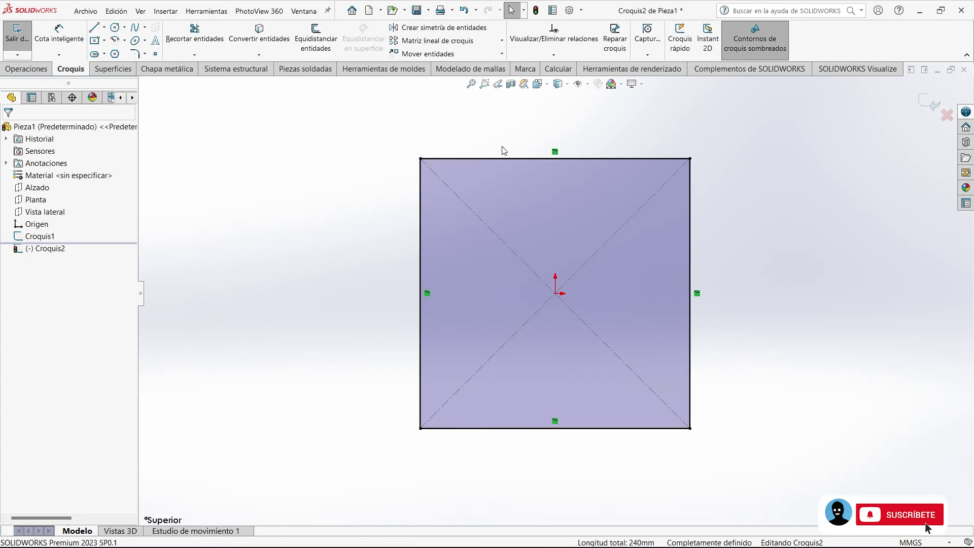
pyautogui.moveTo(509, 258)
pyautogui.mouseDown(button='middle')
pyautogui.moveTo(502, 168)
pyautogui.moveTo(485, 174)
pyautogui.moveTo(502, 187)
pyautogui.mouseUp(button='middle')
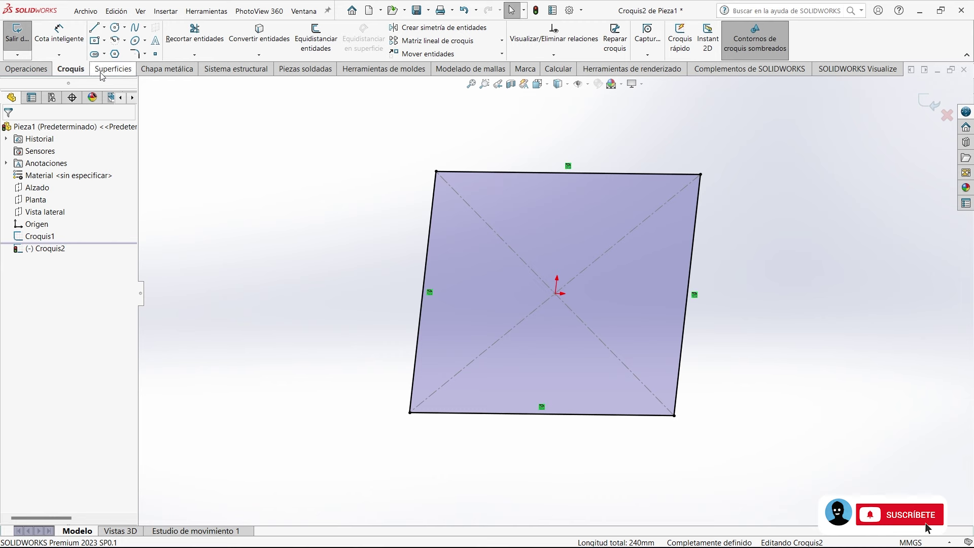
# Round all four square corners with R15 mm sketch fillets
pyautogui.click(134, 54)
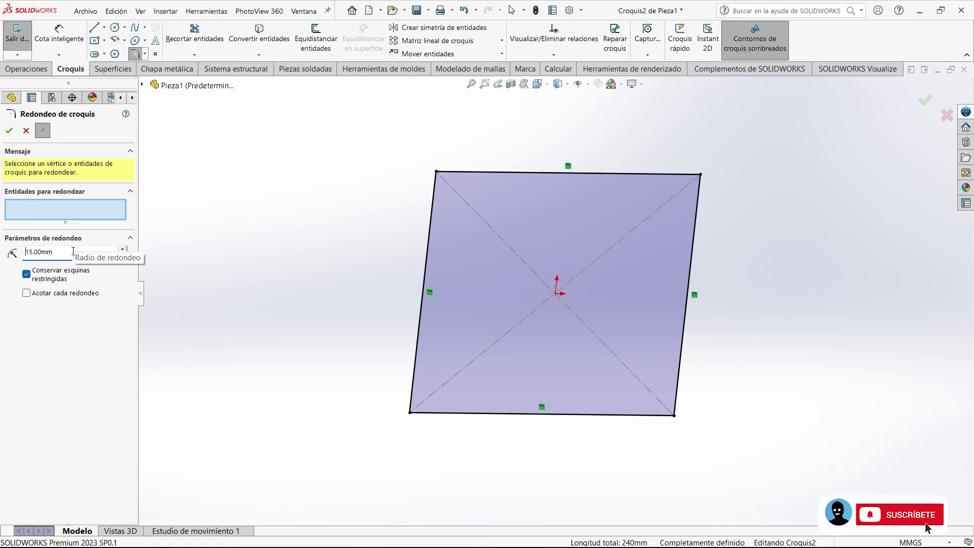
pyautogui.click(436, 171)
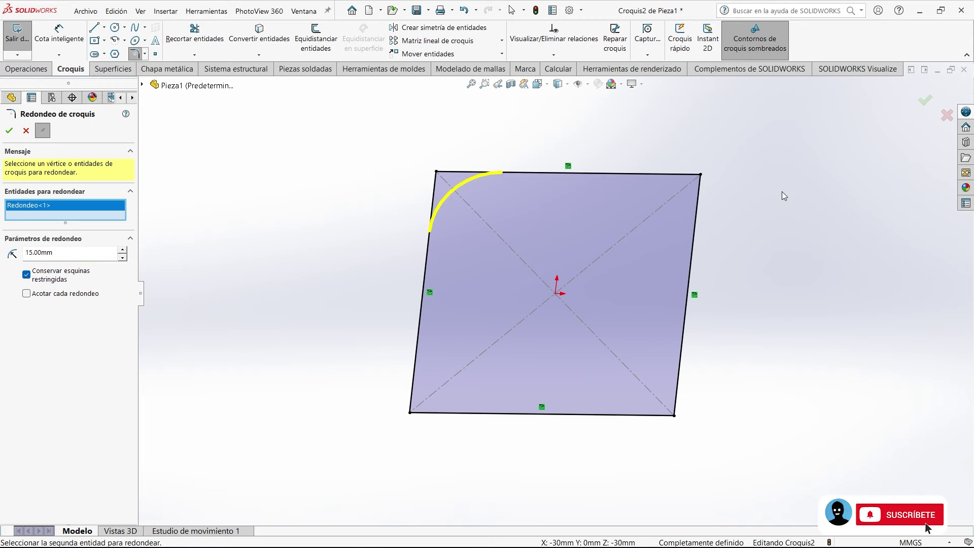
pyautogui.click(701, 175)
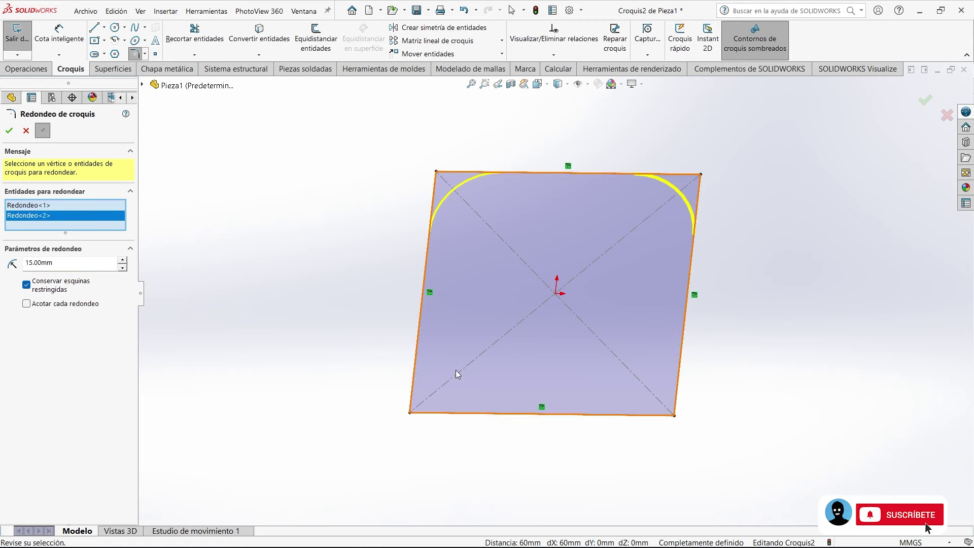
pyautogui.click(410, 412)
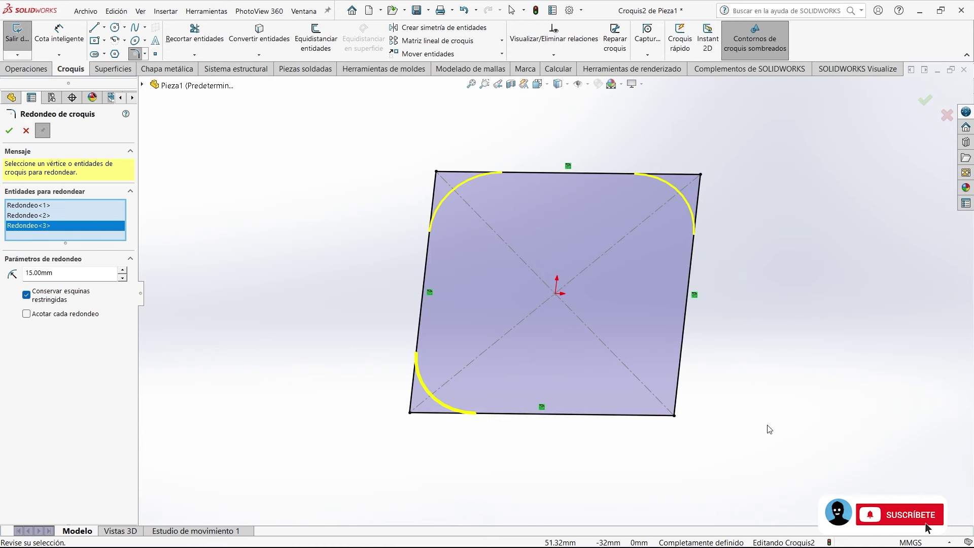
pyautogui.click(675, 417)
pyautogui.press('Return')
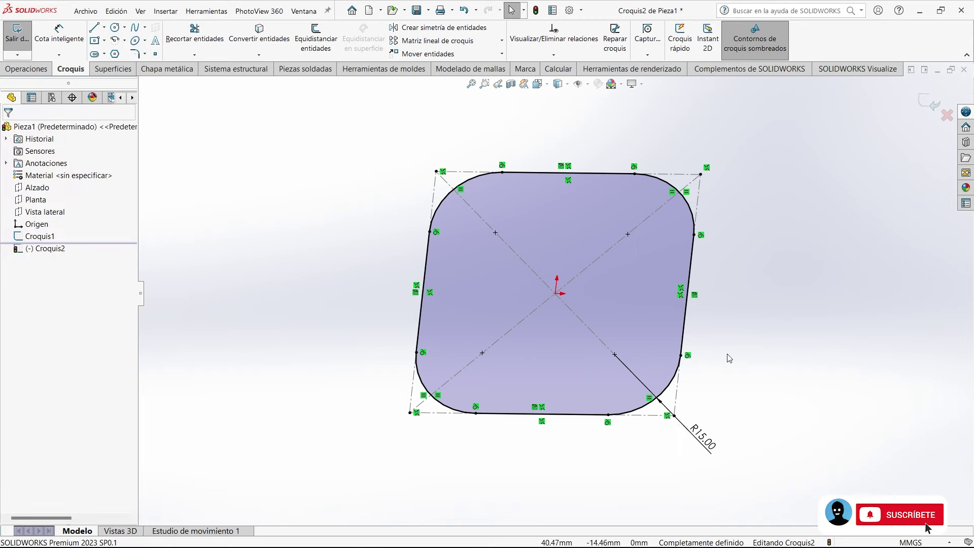
pyautogui.hotkey('ctrl', '7')
pyautogui.click(27, 69)
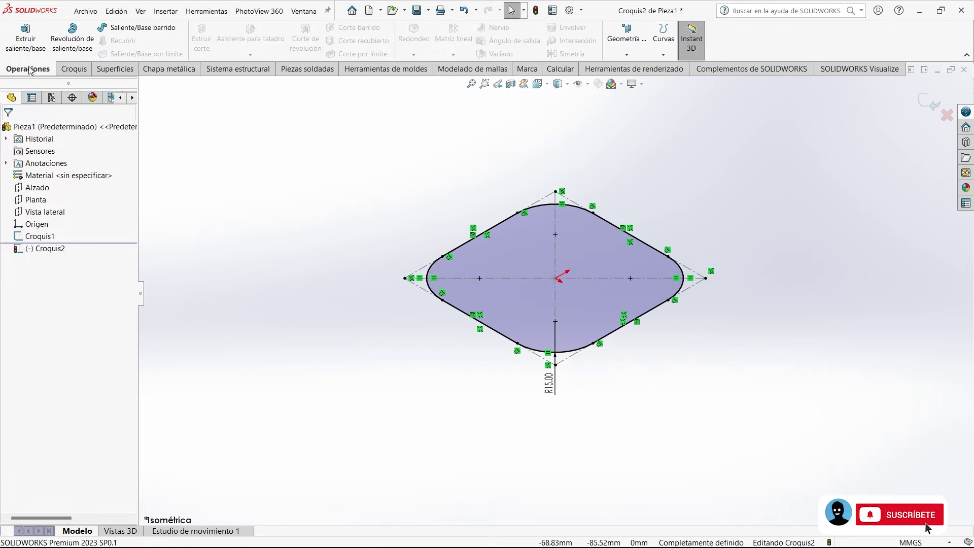
# Extrude the rounded-square sketch 120 mm in Dirección 1
pyautogui.click(42, 38)
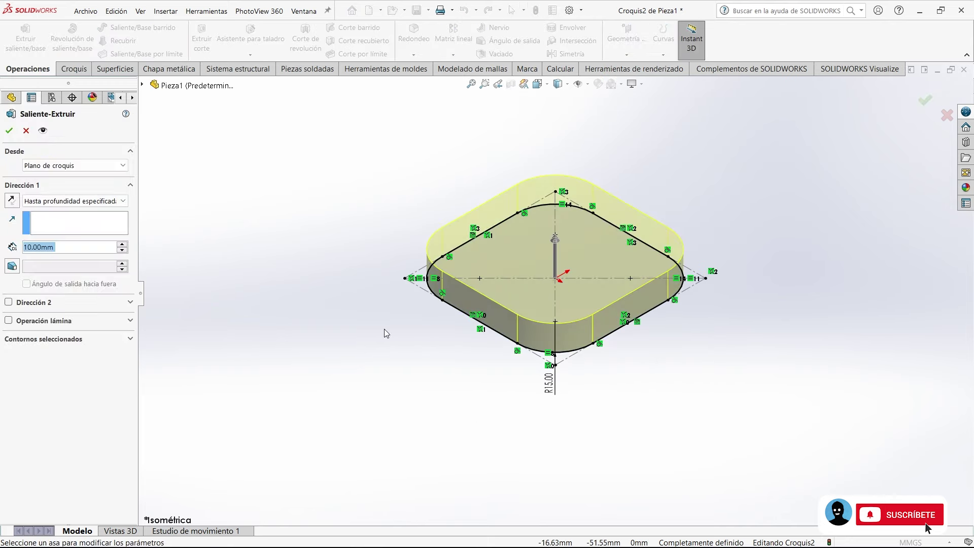
pyautogui.moveTo(578, 247)
pyautogui.mouseDown(button='middle')
pyautogui.moveTo(565, 185)
pyautogui.moveTo(564, 220)
pyautogui.moveTo(362, 173)
pyautogui.mouseUp(button='middle')
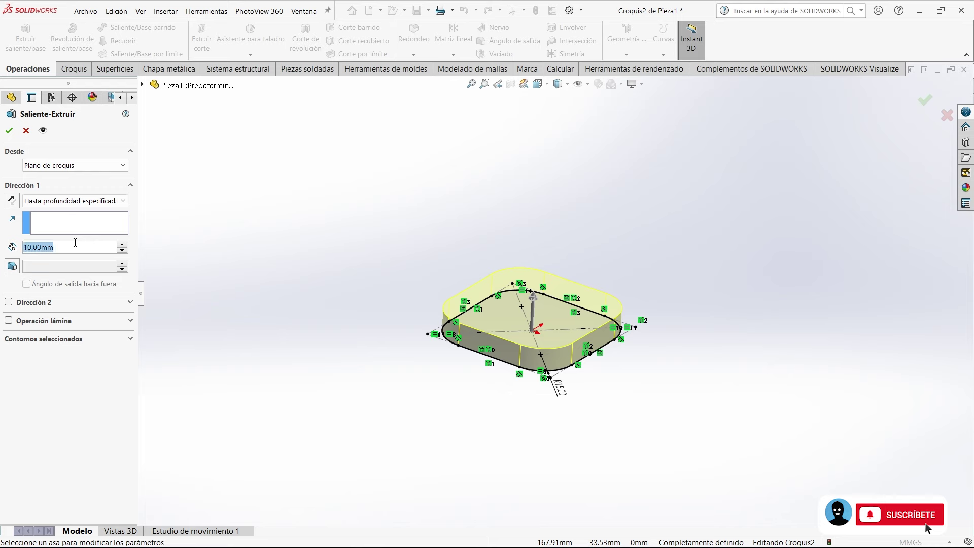
pyautogui.write('120')
pyautogui.press('Return')
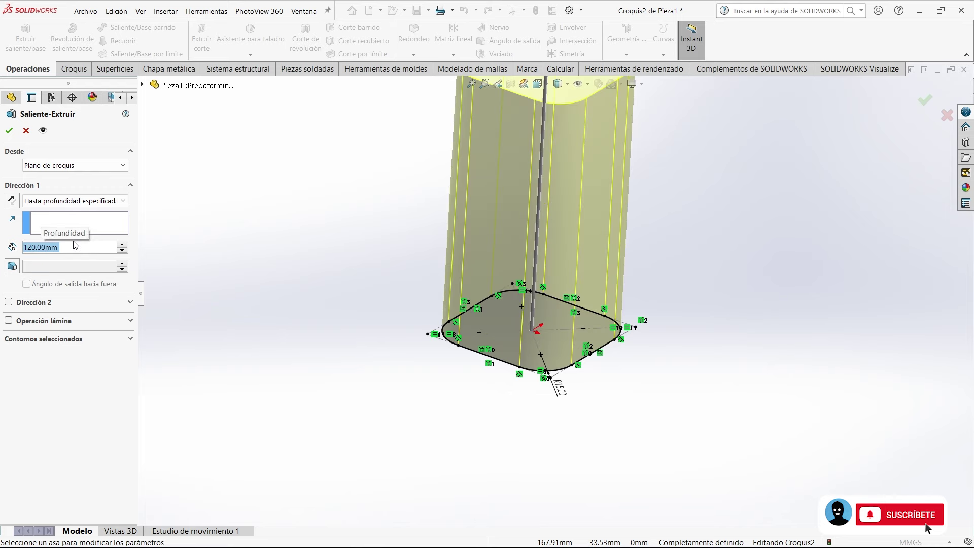
pyautogui.moveTo(272, 261)
pyautogui.mouseDown(button='middle')
pyautogui.moveTo(311, 221)
pyautogui.moveTo(326, 285)
pyautogui.moveTo(430, 243)
pyautogui.moveTo(433, 231)
pyautogui.mouseUp(button='middle')
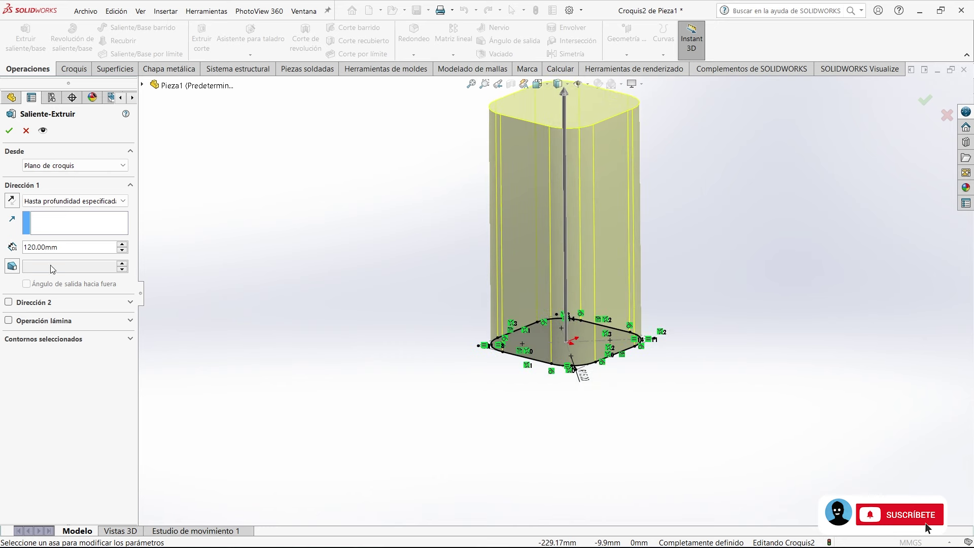
# Add a 30 mm Dirección 2 extrusion and confirm the Saliente-Extruir1 body
pyautogui.click(9, 302)
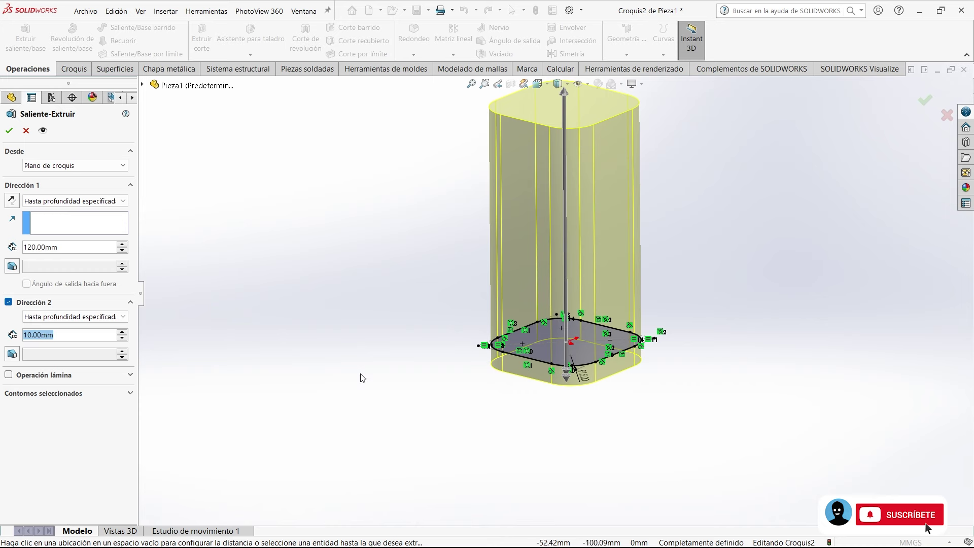
pyautogui.scroll(-4, 512, 372)
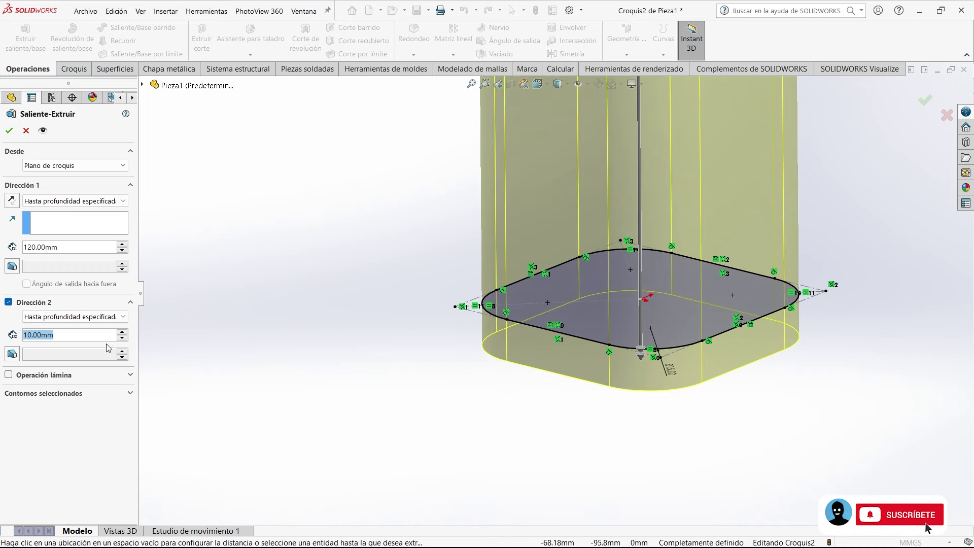
pyautogui.write('30')
pyautogui.press('Return')
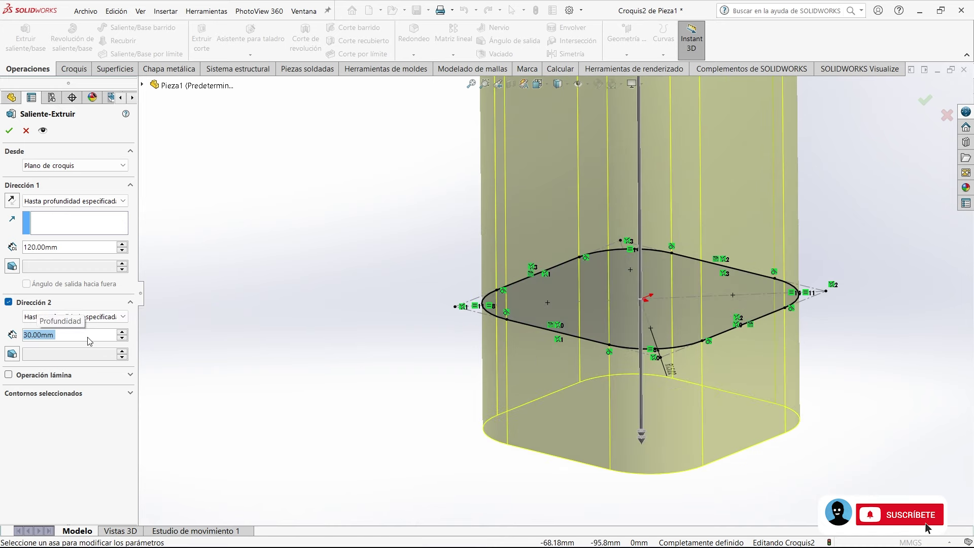
pyautogui.scroll(2, 337, 337)
pyautogui.moveTo(337, 337)
pyautogui.mouseDown(button='middle')
pyautogui.moveTo(463, 267)
pyautogui.moveTo(409, 271)
pyautogui.moveTo(482, 321)
pyautogui.moveTo(639, 239)
pyautogui.moveTo(461, 211)
pyautogui.moveTo(692, 211)
pyautogui.moveTo(663, 235)
pyautogui.mouseUp(button='middle')
pyautogui.moveTo(235, 315)
pyautogui.mouseDown(button='middle')
pyautogui.moveTo(307, 243)
pyautogui.moveTo(282, 253)
pyautogui.mouseUp(button='middle')
pyautogui.click(9, 130)
pyautogui.hotkey('ctrl', '7')
pyautogui.moveTo(559, 306)
pyautogui.mouseDown(button='middle')
pyautogui.moveTo(728, 264)
pyautogui.moveTo(583, 228)
pyautogui.moveTo(437, 144)
pyautogui.moveTo(405, 146)
pyautogui.mouseUp(button='middle')
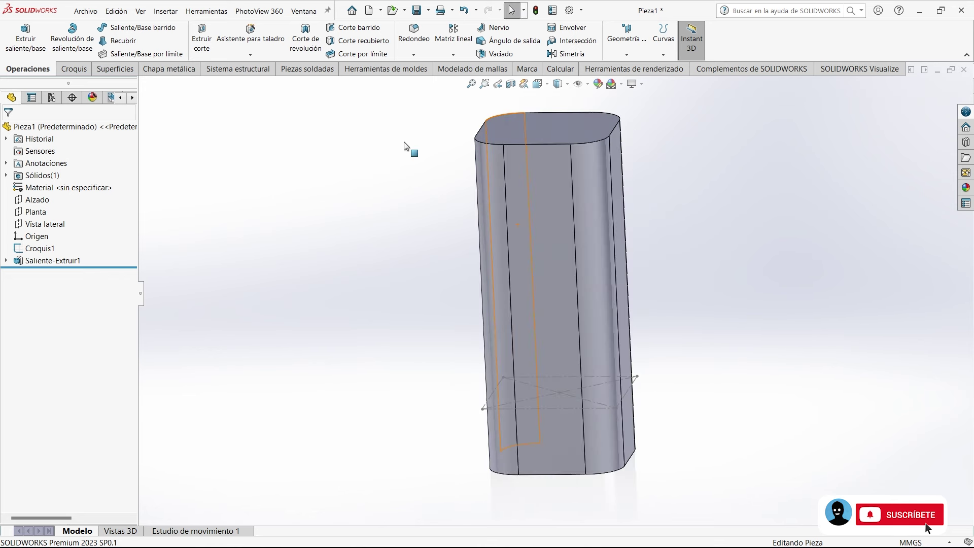
# Reorient to isometric view and open the Croquis dropdown listing sketch types, including 3D sketch
pyautogui.moveTo(576, 190); pyautogui.dragTo(434, 196, button='middle')
pyautogui.hotkey('ctrl', '7')
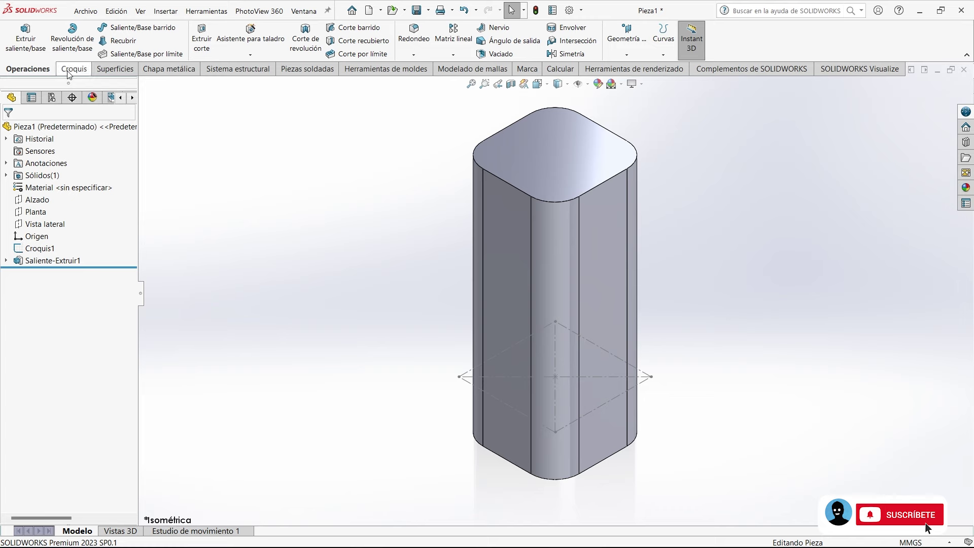
pyautogui.click(69, 71)
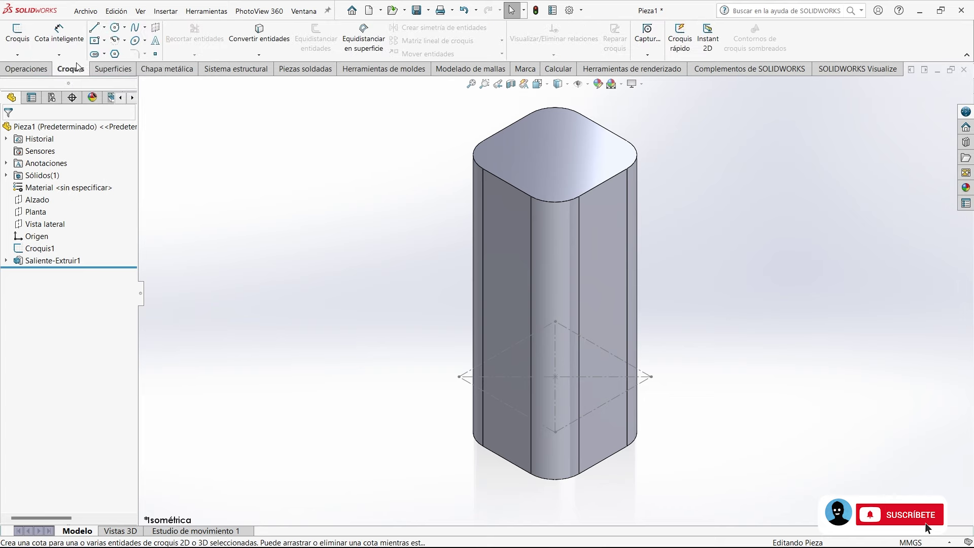
pyautogui.click(25, 53)
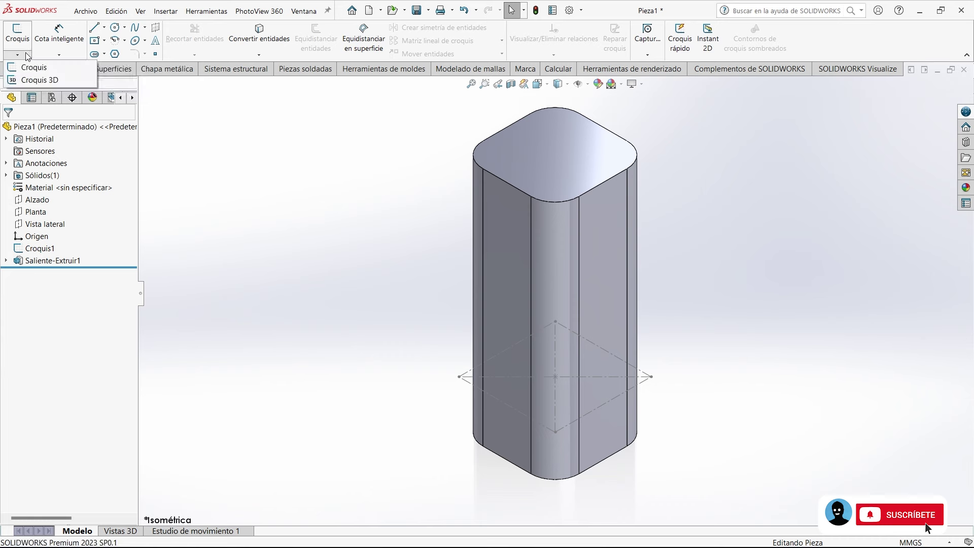
# Start a 3D sketch and draw a vertical line up from the left base corner
pyautogui.click(45, 81)
pyautogui.click(94, 28)
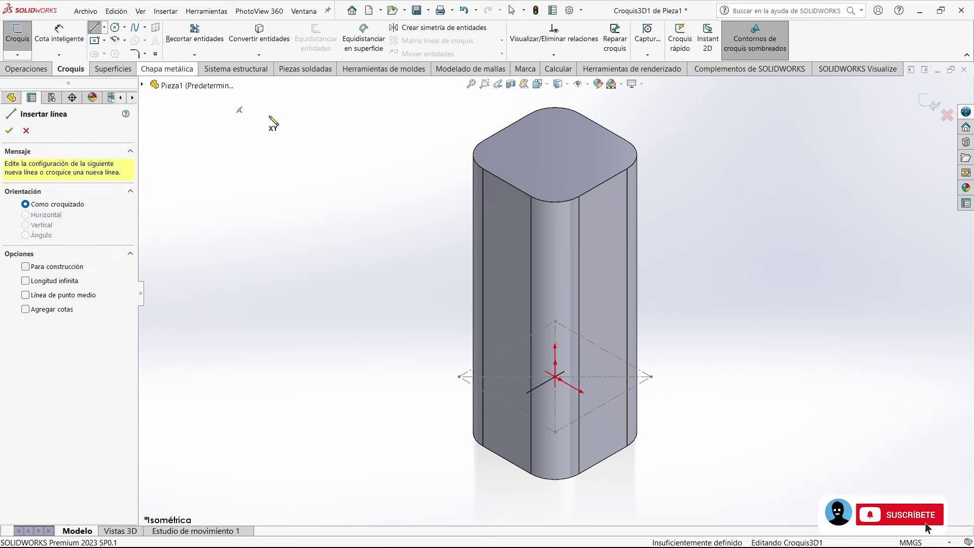
pyautogui.scroll(-5, 487, 381)
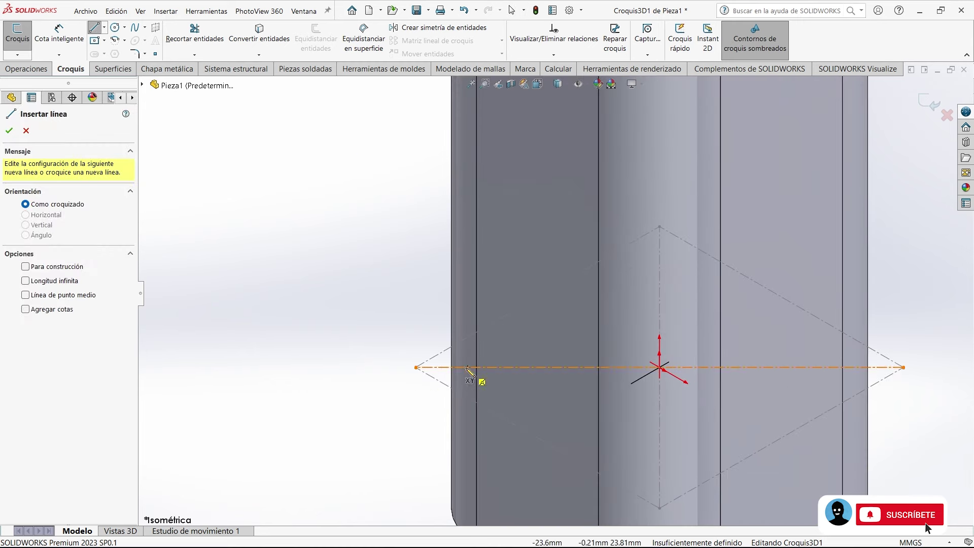
pyautogui.click(416, 368)
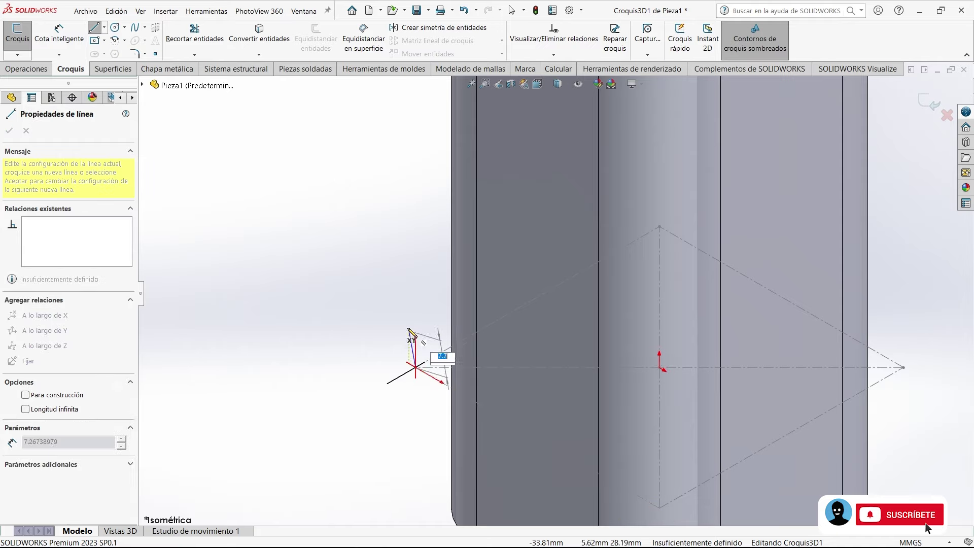
pyautogui.click(416, 300)
pyautogui.moveTo(415, 300)
pyautogui.mouseDown(button='middle')
pyautogui.moveTo(444, 272)
pyautogui.moveTo(401, 261)
pyautogui.mouseUp(button='middle')
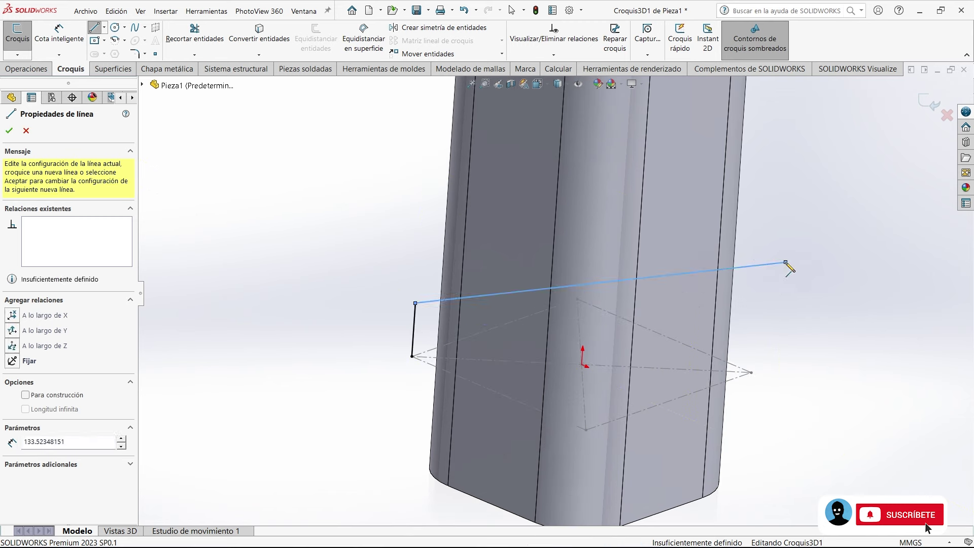
pyautogui.press('Escape')
# Draw vertical lines up from the back, right and front base corners
pyautogui.click(577, 299)
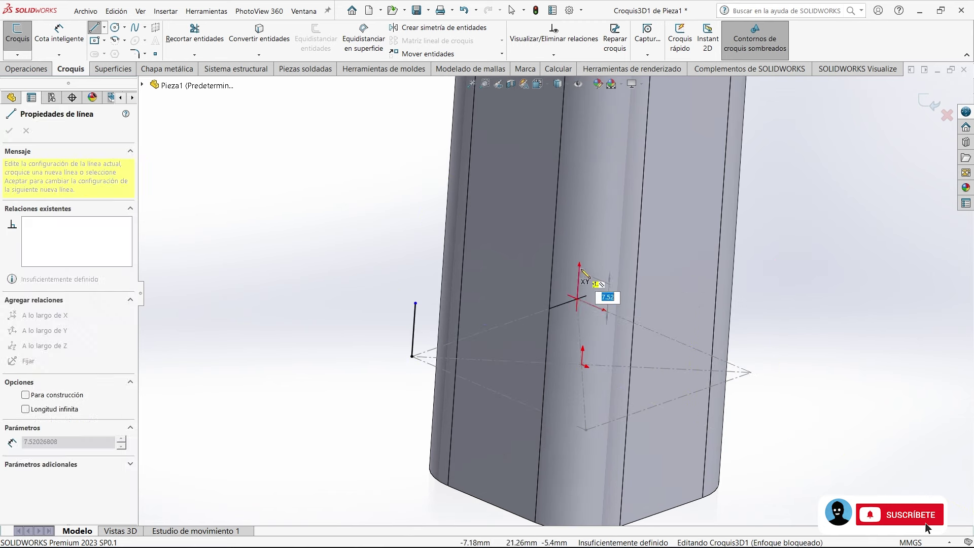
pyautogui.click(582, 230)
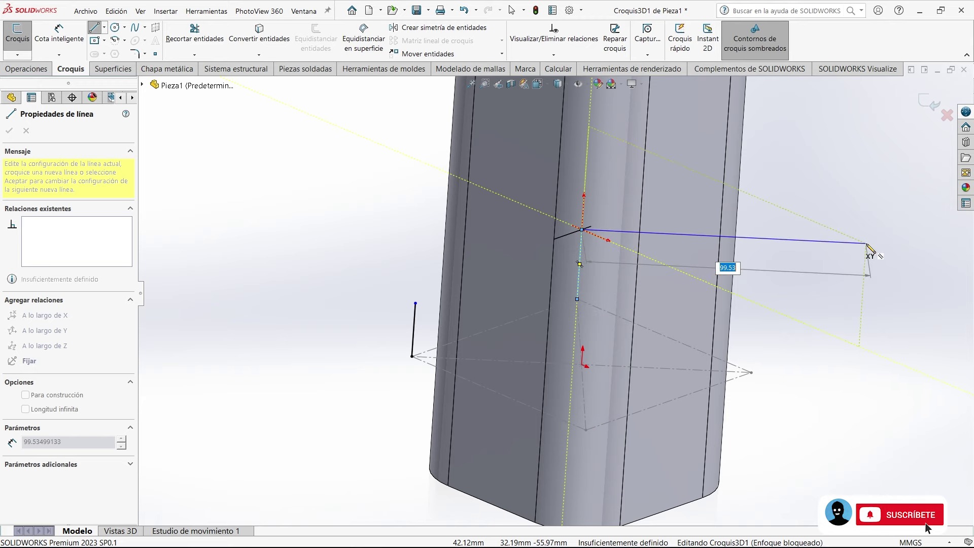
pyautogui.press('Escape')
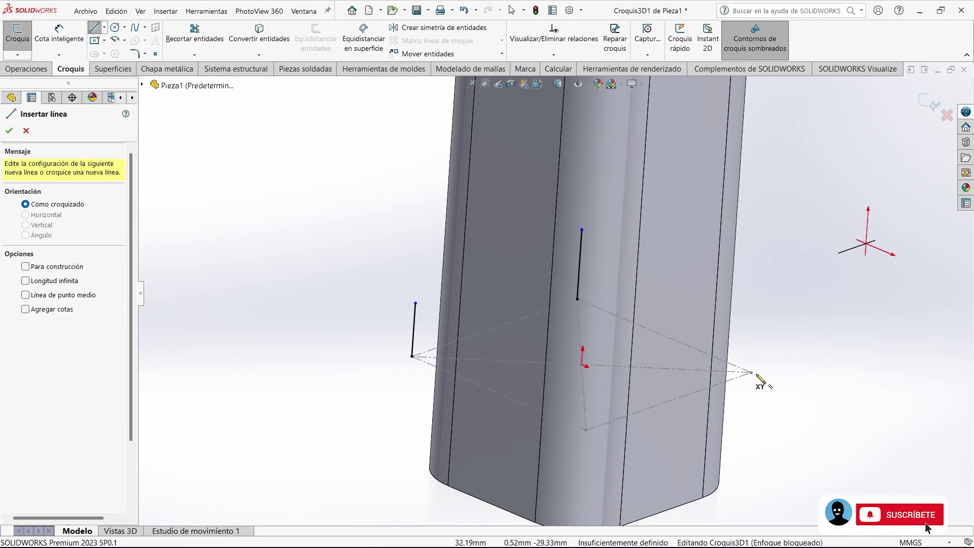
pyautogui.click(751, 373)
pyautogui.click(755, 299)
pyautogui.press('Escape')
pyautogui.click(596, 416)
pyautogui.click(589, 304)
pyautogui.press('Escape')
# Select the four vertical lines and set them as construction geometry
pyautogui.moveTo(558, 330); pyautogui.dragTo(507, 324, button='middle')
pyautogui.moveTo(810, 354); pyautogui.dragTo(380, 318)
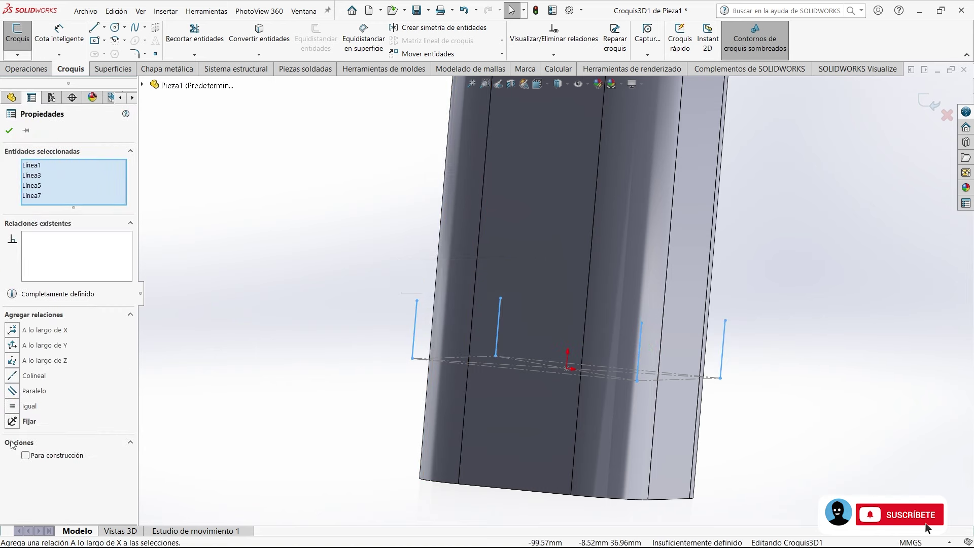
pyautogui.click(25, 456)
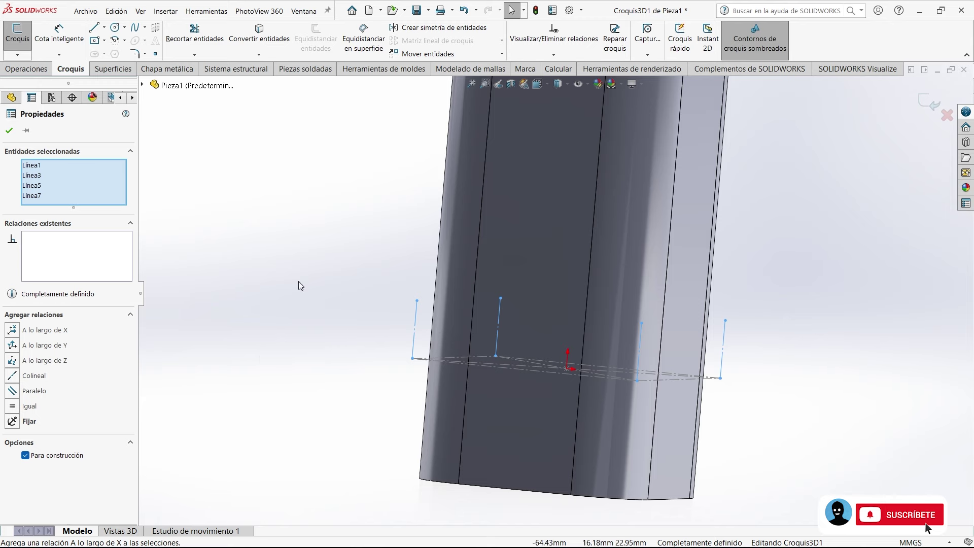
# Dimension the left vertical line to 10 mm, then orbit the view around the sketch
pyautogui.click(65, 54)
pyautogui.click(412, 324)
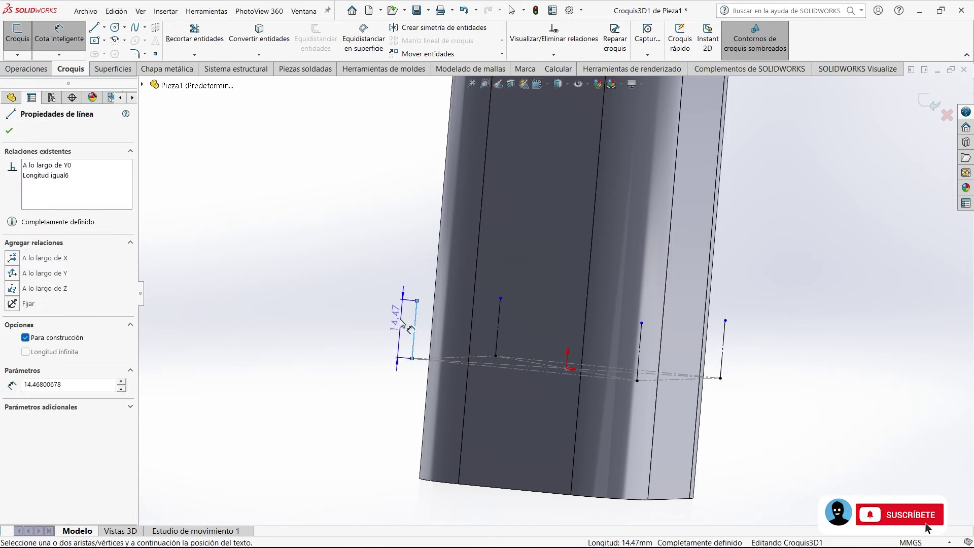
pyautogui.write('10')
pyautogui.press('Return')
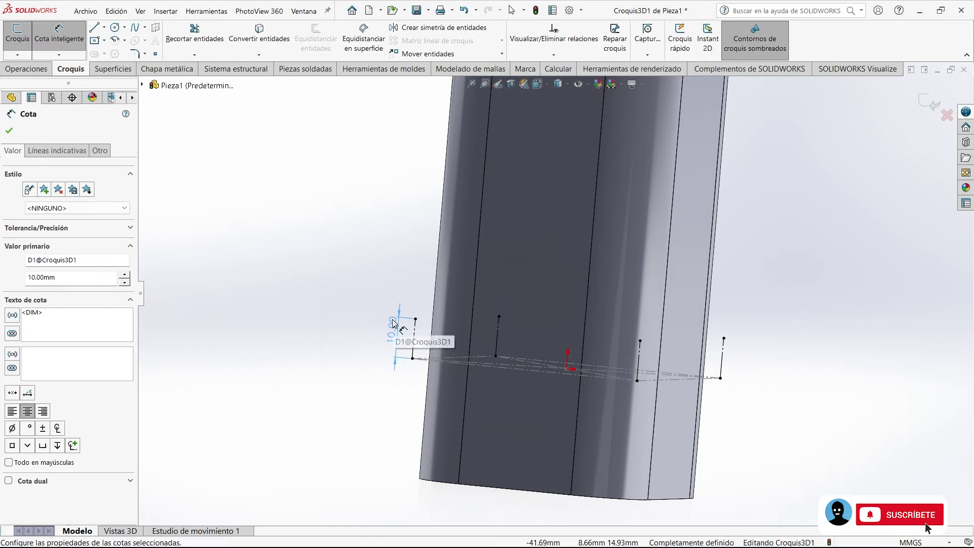
pyautogui.rightClick(349, 265)
pyautogui.click(373, 296)
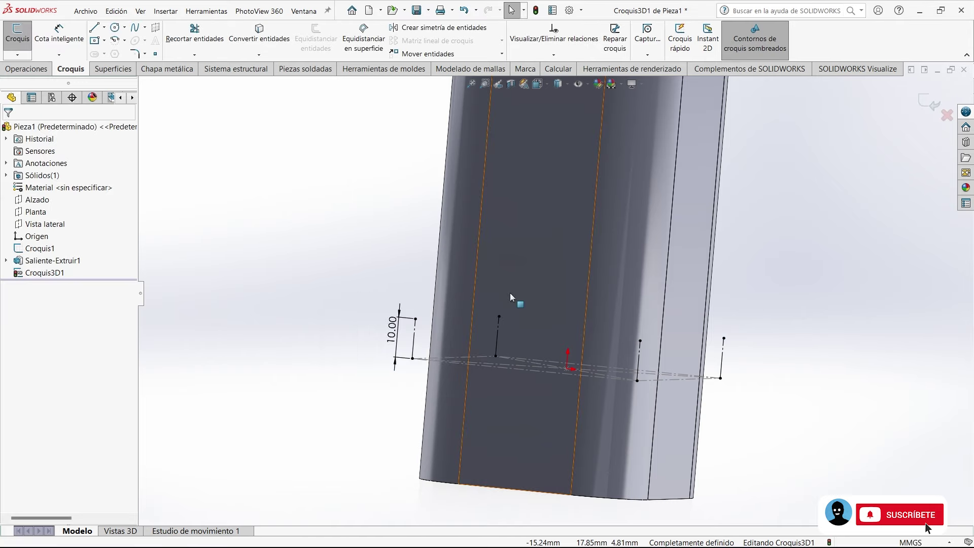
pyautogui.moveTo(514, 297); pyautogui.dragTo(479, 304, button='middle')
pyautogui.moveTo(511, 344)
pyautogui.mouseDown(button='middle')
pyautogui.moveTo(614, 379)
pyautogui.moveTo(359, 244)
pyautogui.mouseUp(button='middle')
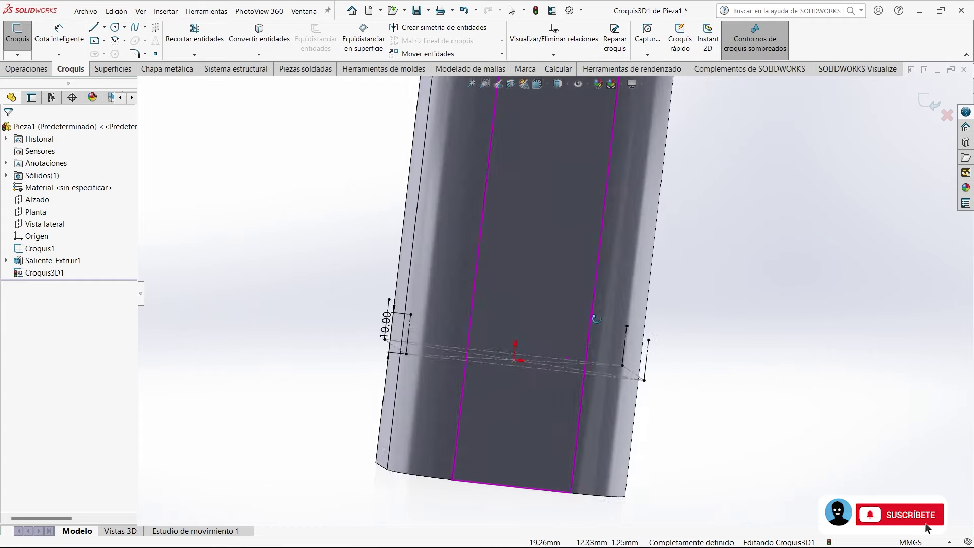
pyautogui.moveTo(638, 356); pyautogui.dragTo(517, 260, button='middle')
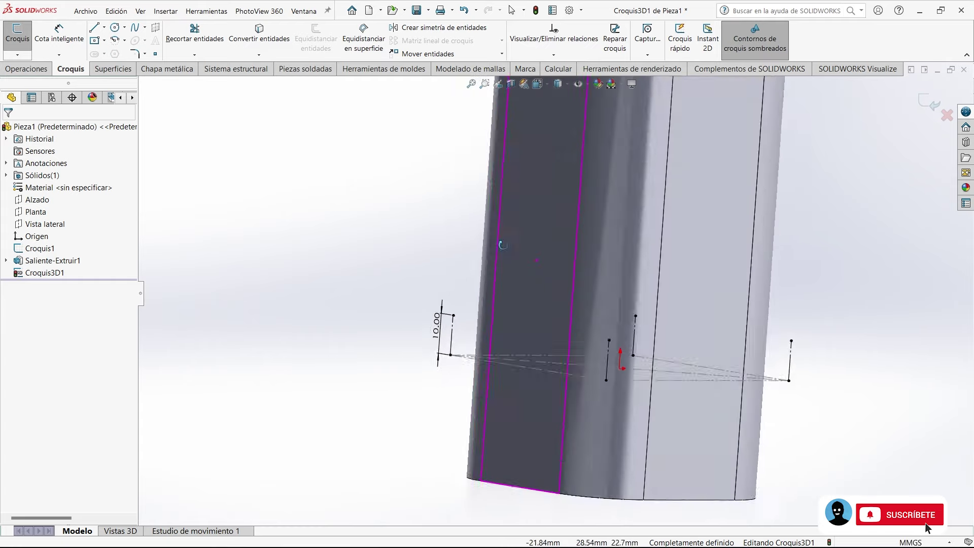
pyautogui.scroll(-3, 689, 365)
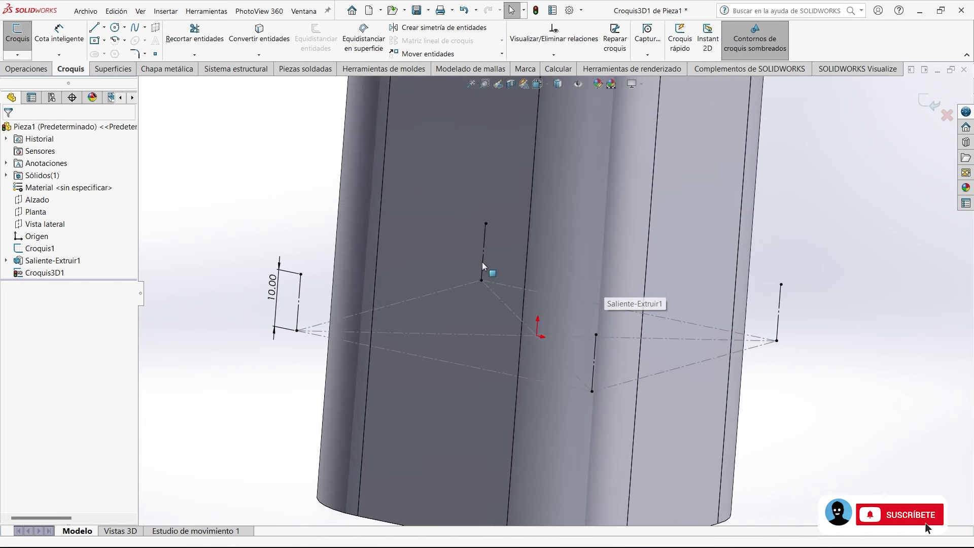
pyautogui.click(95, 30)
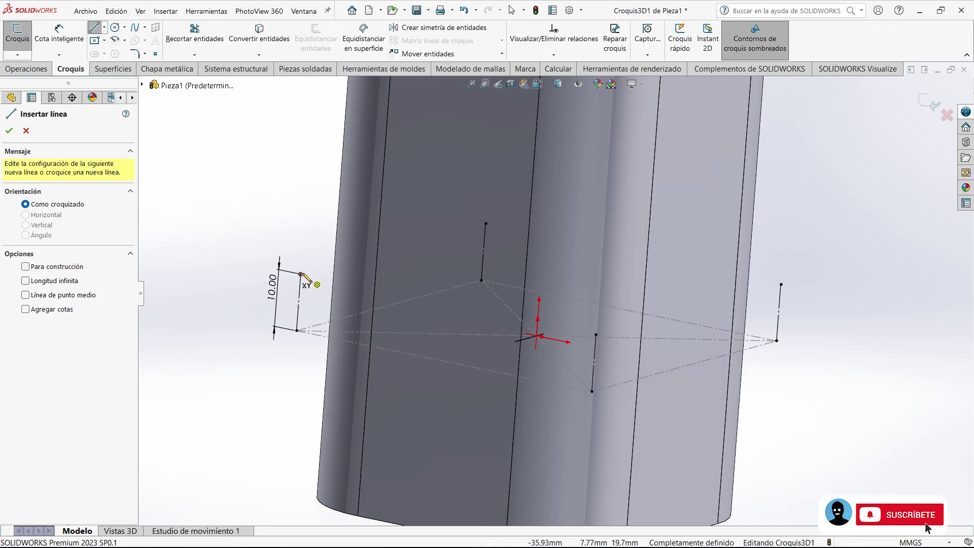
# Draw zigzag lines from the left line's top around the front to the right line's top
pyautogui.click(301, 274)
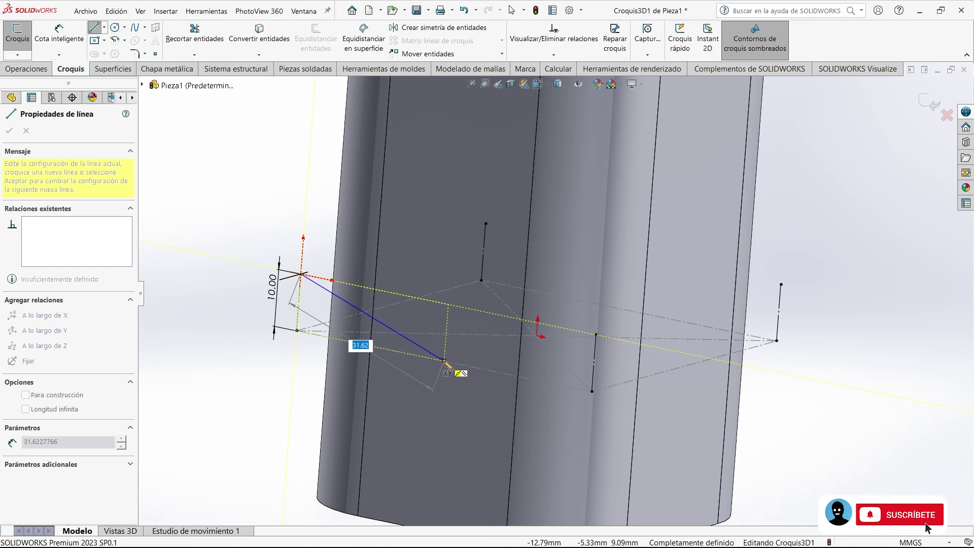
pyautogui.click(443, 361)
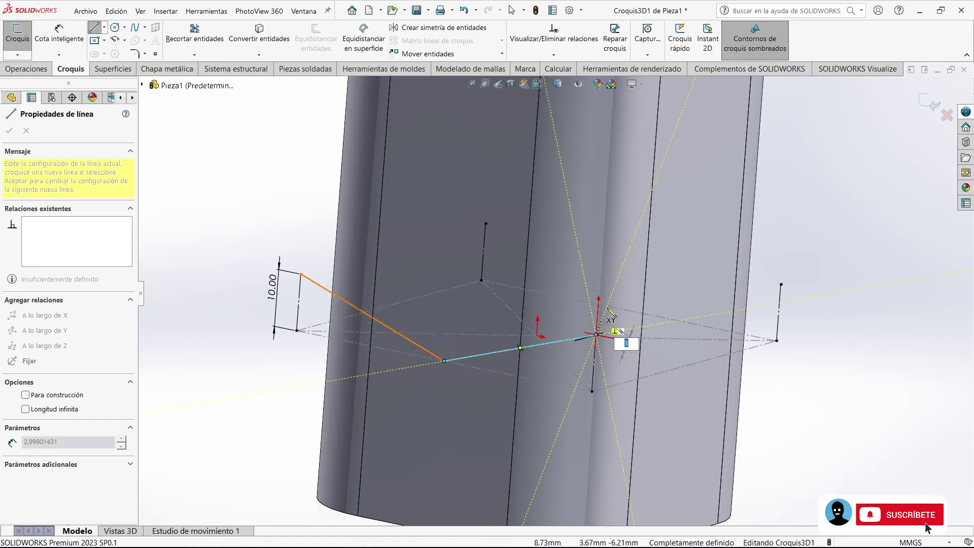
pyautogui.moveTo(613, 341); pyautogui.dragTo(735, 358, button='middle')
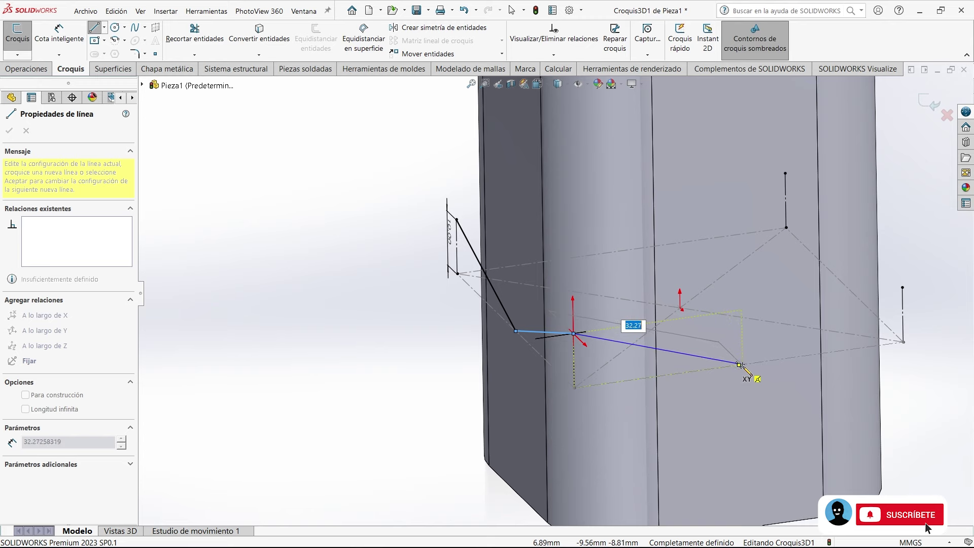
pyautogui.click(738, 364)
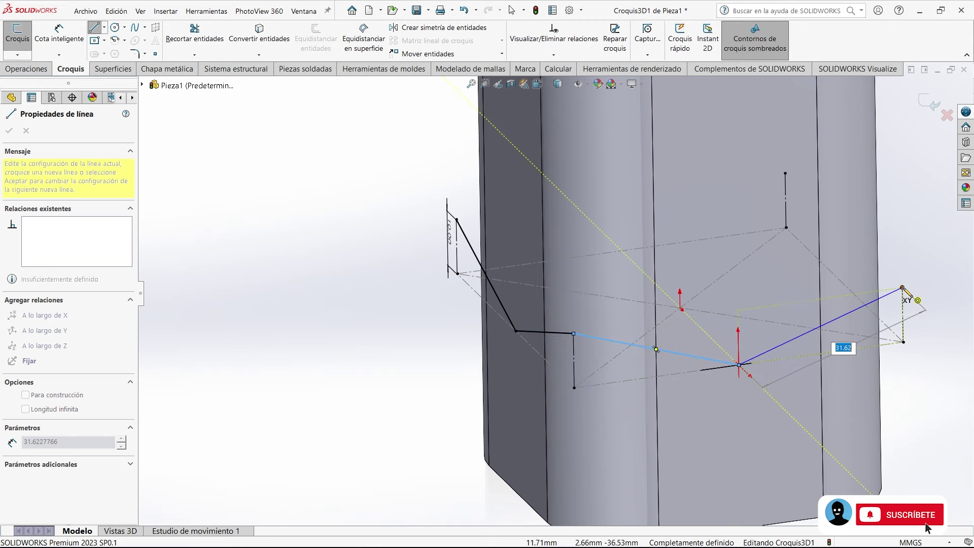
pyautogui.click(899, 288)
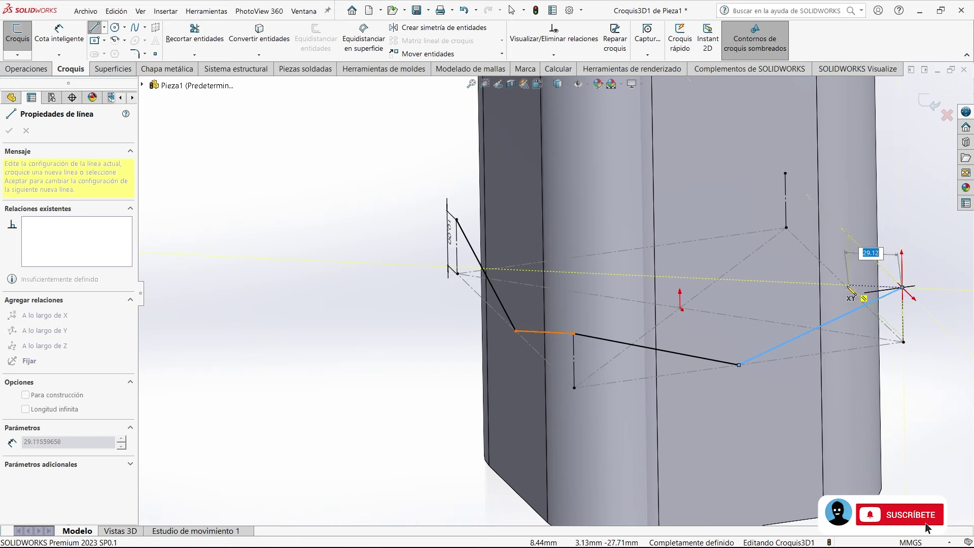
# Continue the zigzag via the back line's top and close the loop at its start
pyautogui.click(844, 285)
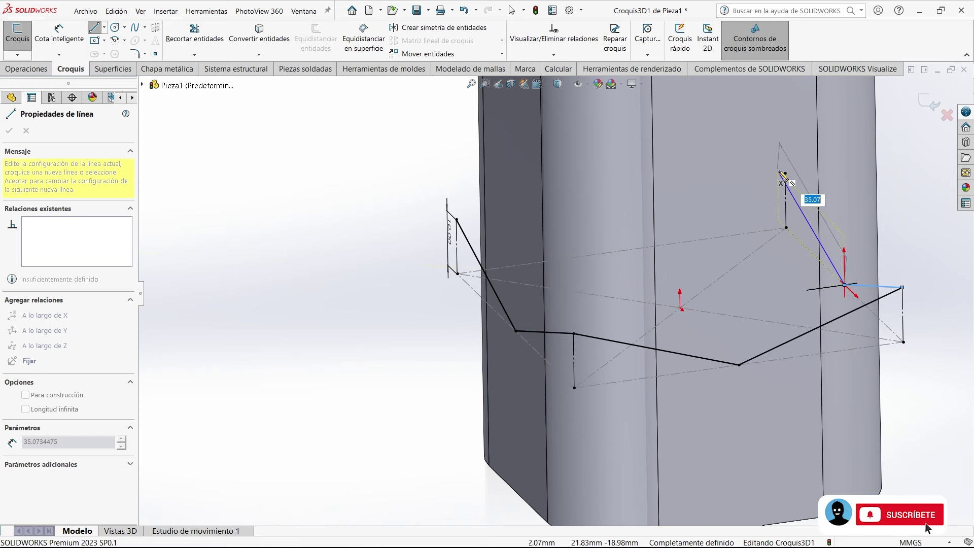
pyautogui.click(785, 173)
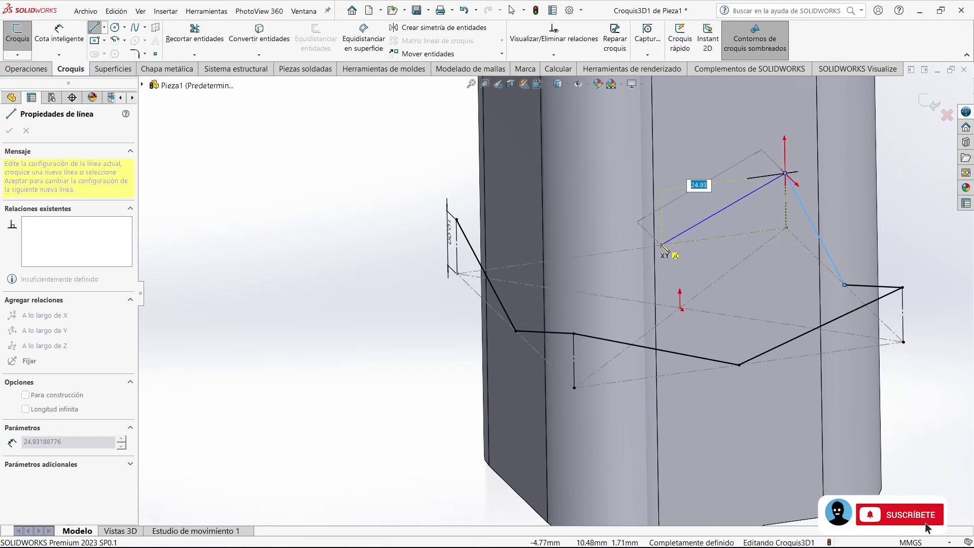
pyautogui.click(623, 251)
pyautogui.click(457, 219)
pyautogui.rightClick(317, 168)
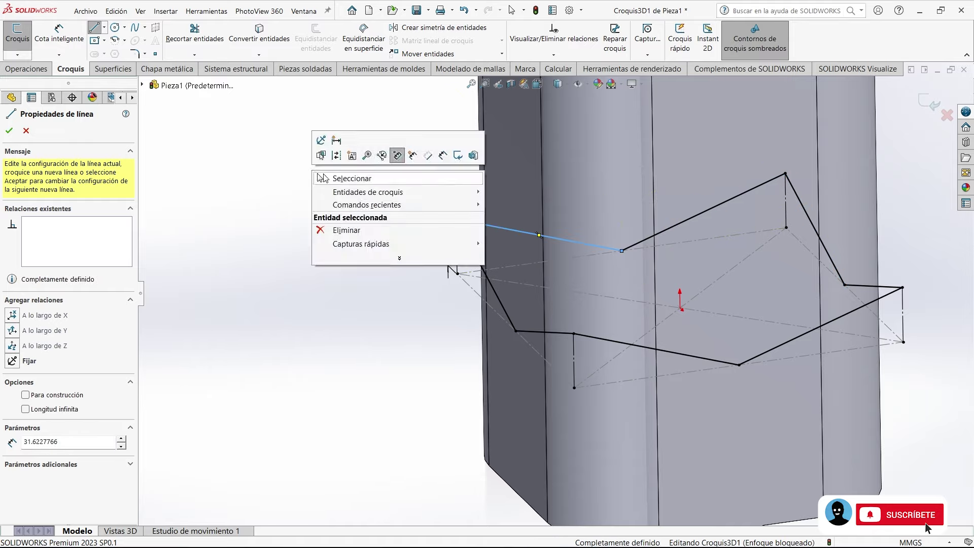
pyautogui.click(355, 181)
pyautogui.moveTo(428, 239); pyautogui.dragTo(454, 281, button='middle')
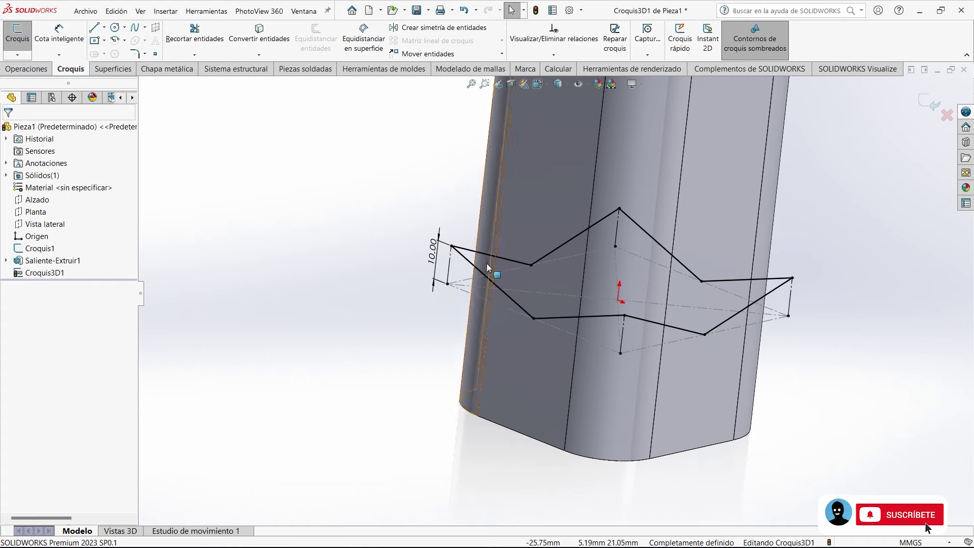
pyautogui.scroll(-2, 492, 272)
pyautogui.moveTo(544, 269); pyautogui.dragTo(263, 165, button='middle')
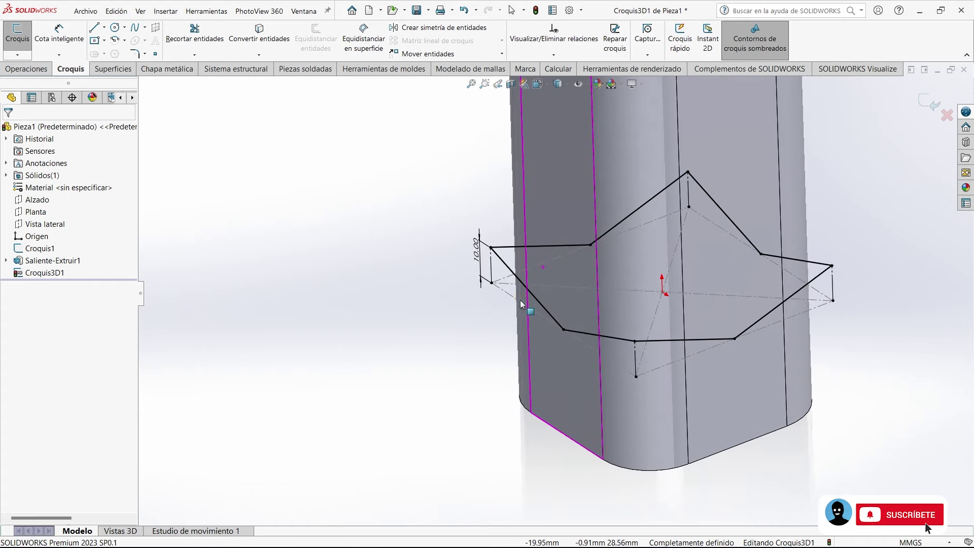
# Fillet the left, top, right and front zigzag corners with 15 mm radii
pyautogui.click(133, 54)
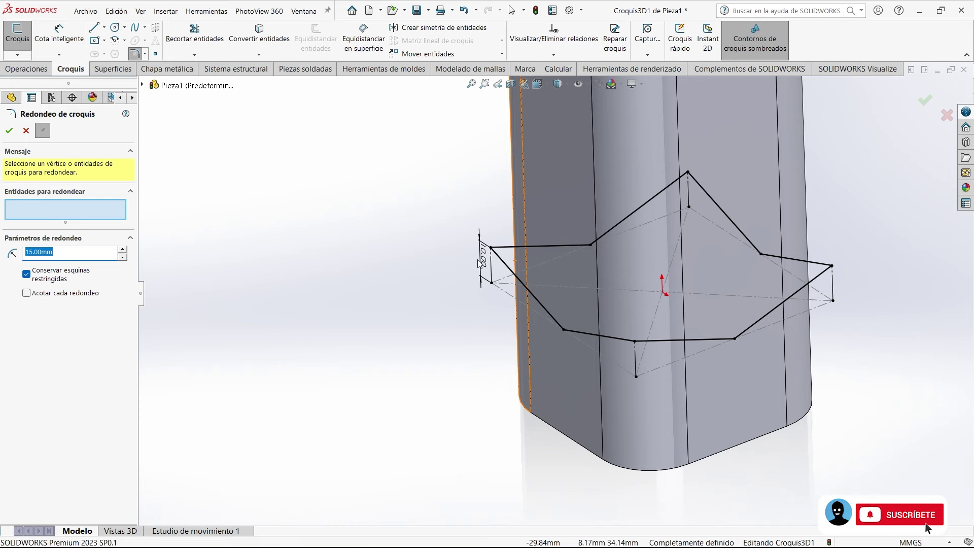
pyautogui.click(492, 249)
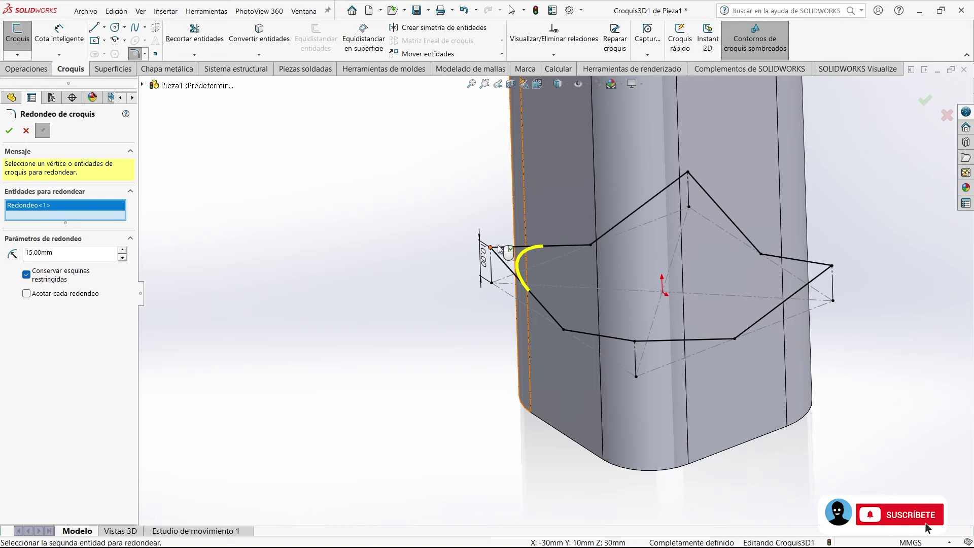
pyautogui.click(688, 172)
pyautogui.click(833, 265)
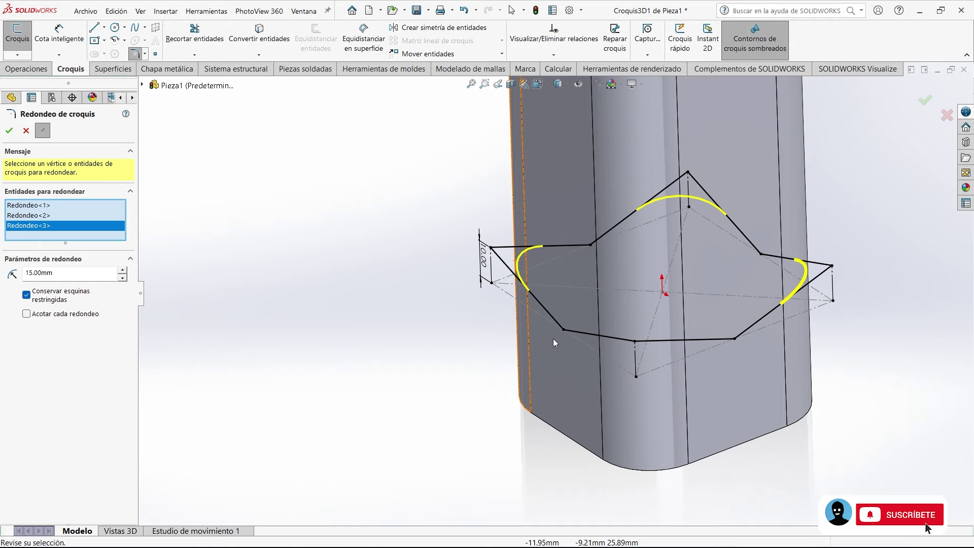
pyautogui.click(635, 344)
pyautogui.hotkey('ctrl', '5')
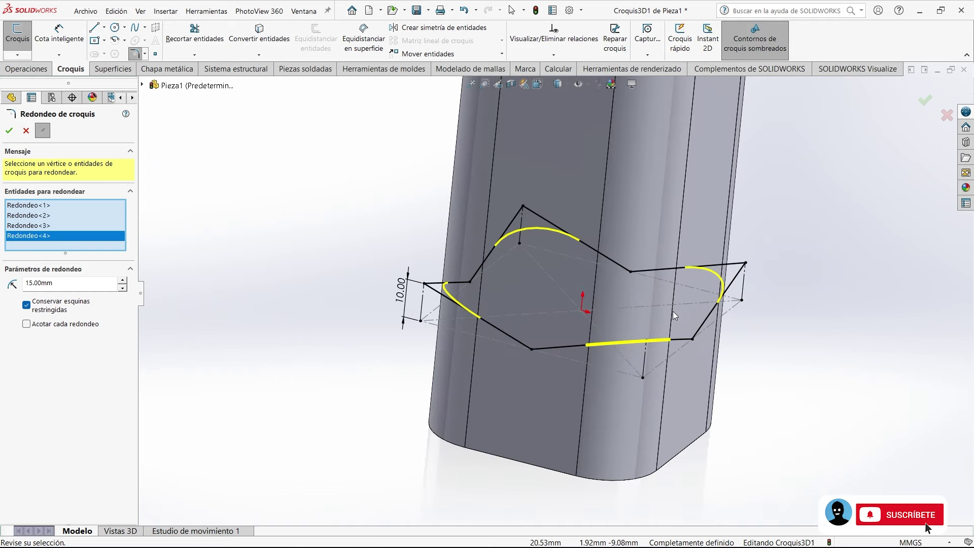
pyautogui.press('z')
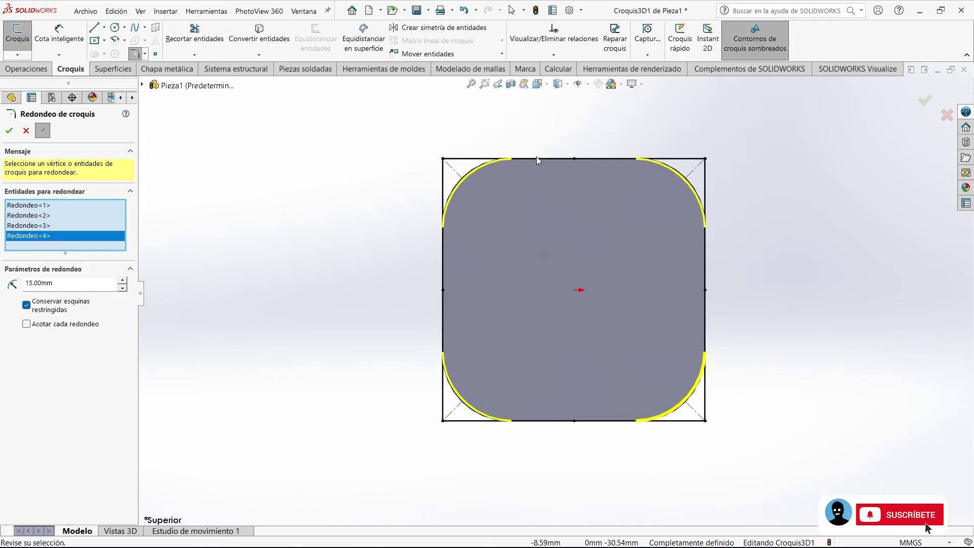
pyautogui.moveTo(682, 405); pyautogui.dragTo(649, 231, button='middle')
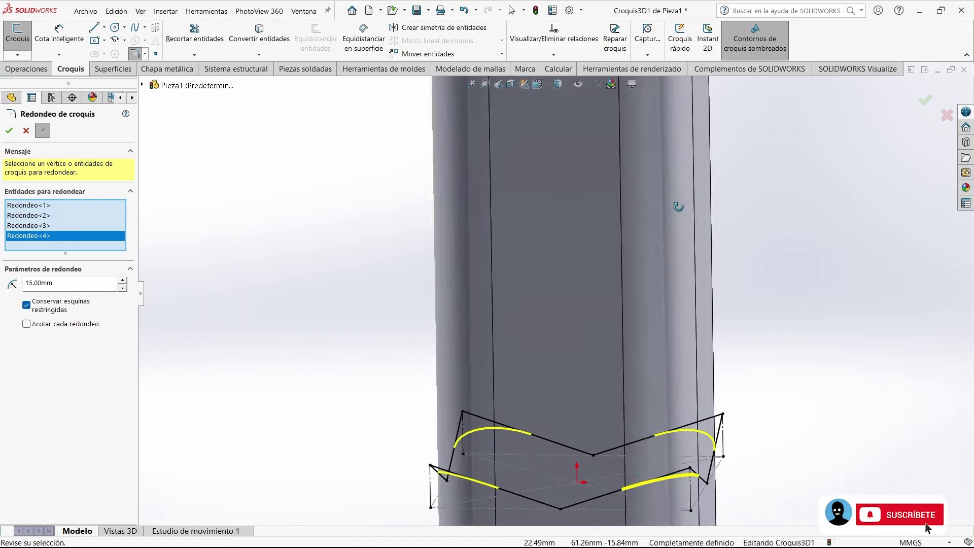
pyautogui.scroll(3, 650, 232)
pyautogui.scroll(-3, 202, 227)
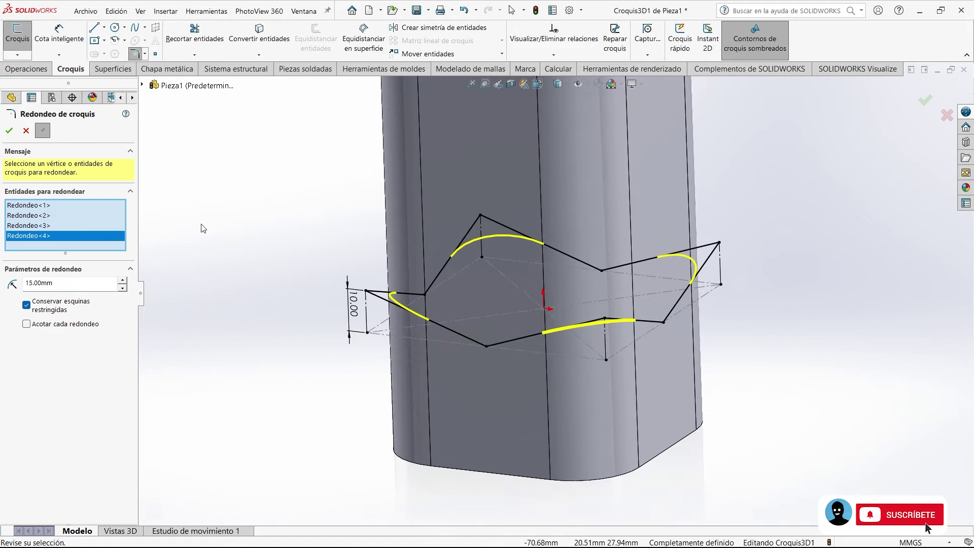
pyautogui.click(4, 134)
pyautogui.write('45')
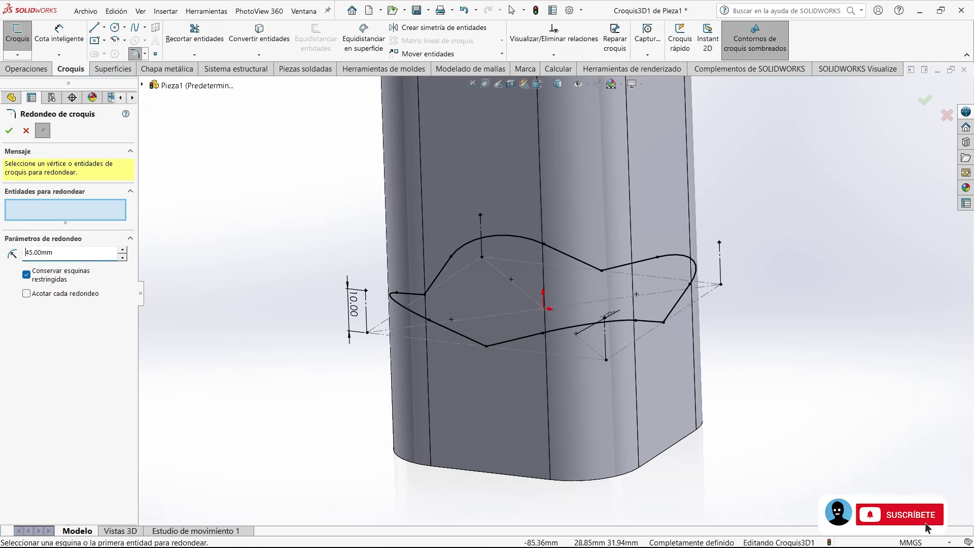
# Fillet the remaining zigzag corners with 45 mm radii
pyautogui.click(486, 347)
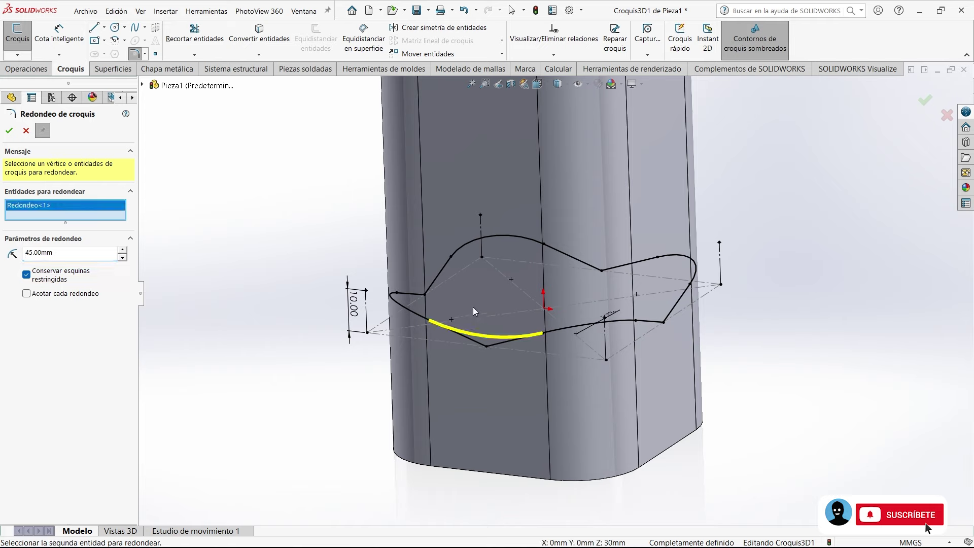
pyautogui.click(424, 295)
pyautogui.click(601, 274)
pyautogui.press('Return')
pyautogui.press('Escape')
pyautogui.moveTo(674, 330)
pyautogui.mouseDown(button='middle')
pyautogui.moveTo(500, 206)
pyautogui.moveTo(430, 232)
pyautogui.moveTo(866, 109)
pyautogui.mouseUp(button='middle')
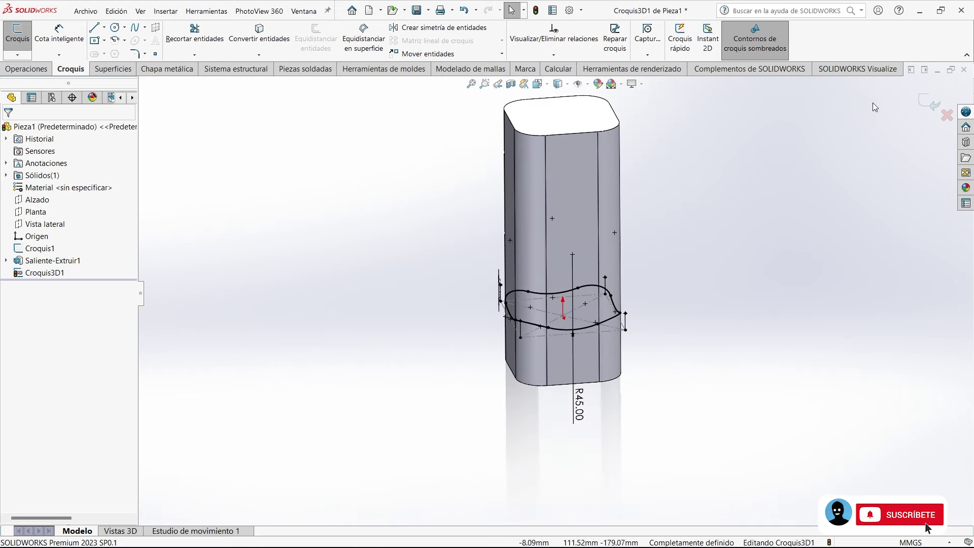
# Exit the 3D sketch and return to the isometric view with the feature tools shown
pyautogui.click(923, 107)
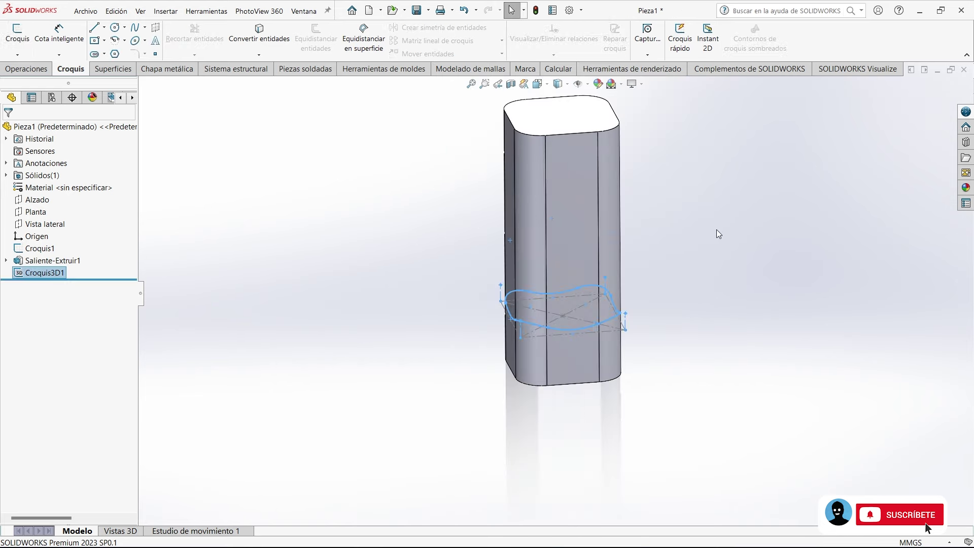
pyautogui.moveTo(716, 232); pyautogui.dragTo(596, 221, button='middle')
pyautogui.hotkey('ctrl', '7')
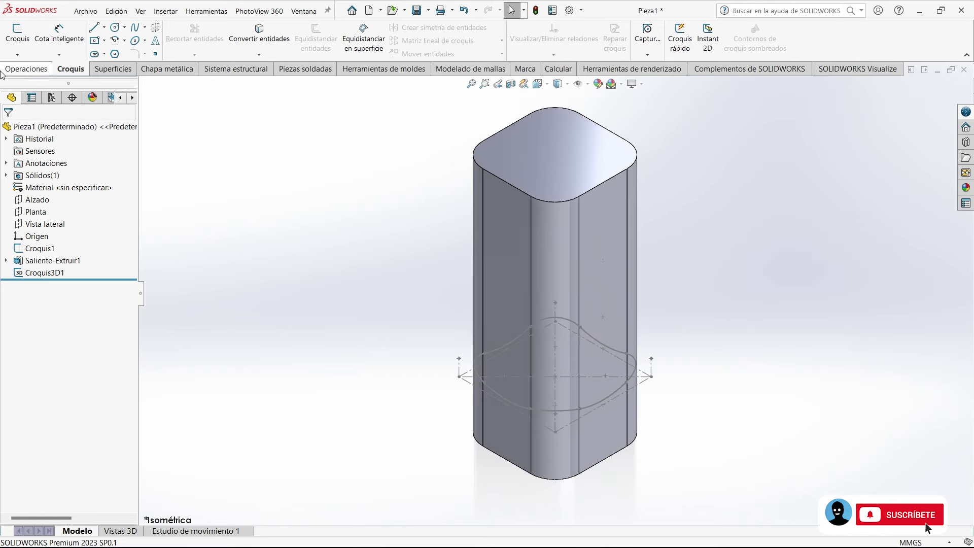
pyautogui.click(3, 71)
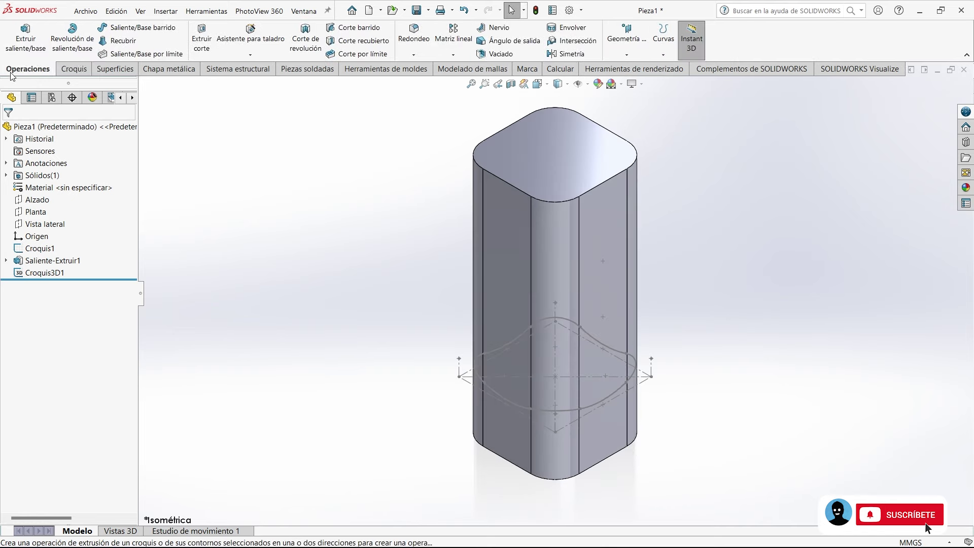
# Swept-cut a 5 mm circular-profile groove along the wavy 3D sketch path (Cortar-Barrer1)
pyautogui.click(356, 29)
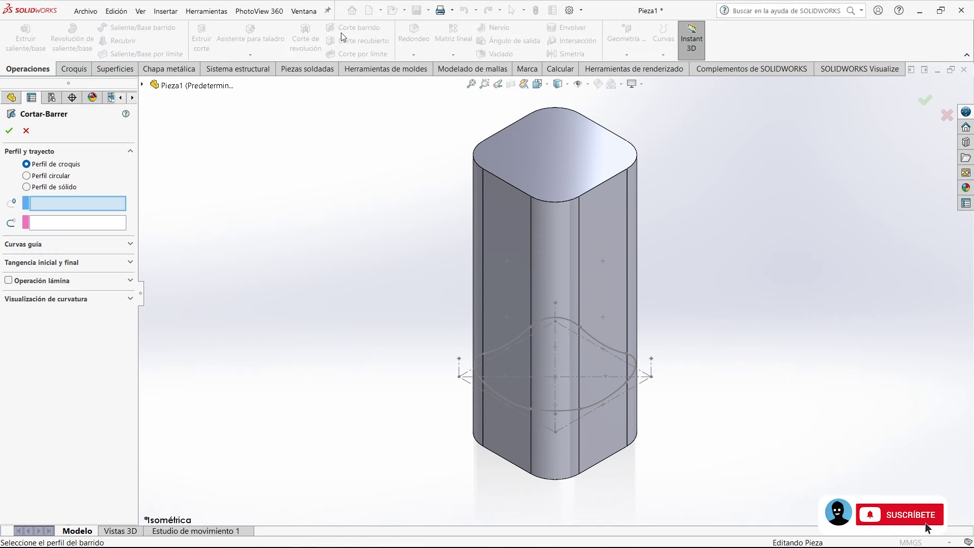
pyautogui.click(49, 176)
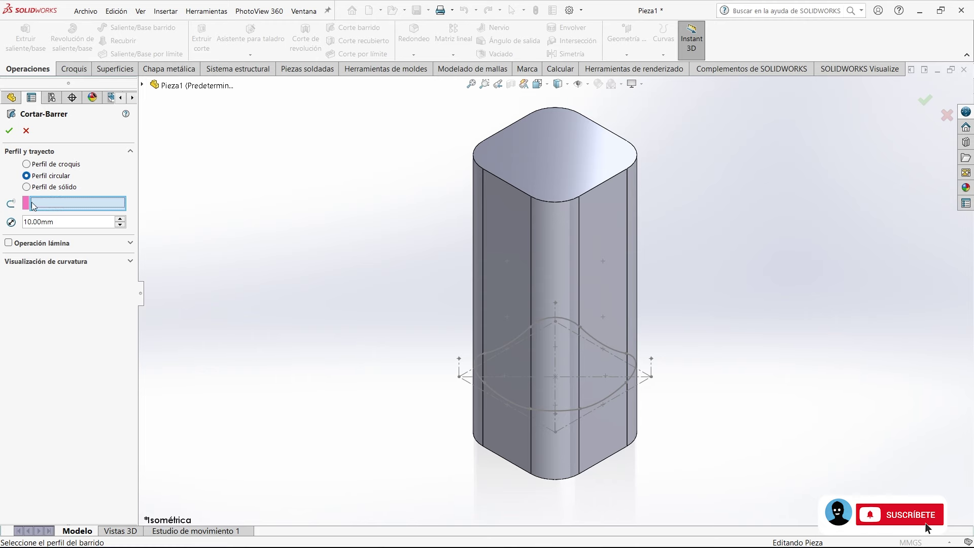
pyautogui.scroll(-2, 555, 456)
pyautogui.scroll(-4, 532, 446)
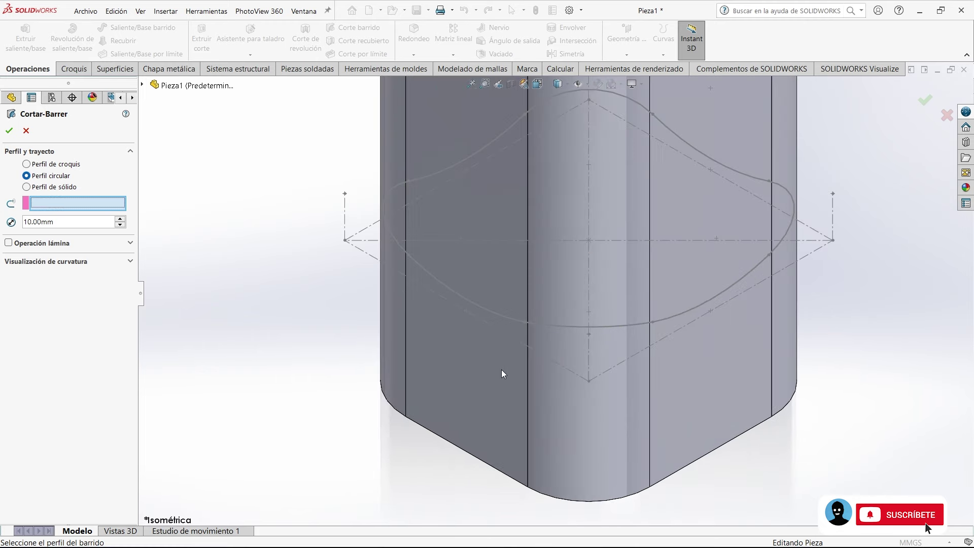
pyautogui.click(488, 315)
pyautogui.scroll(3, 496, 317)
pyautogui.moveTo(495, 317)
pyautogui.mouseDown(button='middle')
pyautogui.moveTo(494, 246)
pyautogui.moveTo(502, 248)
pyautogui.mouseUp(button='middle')
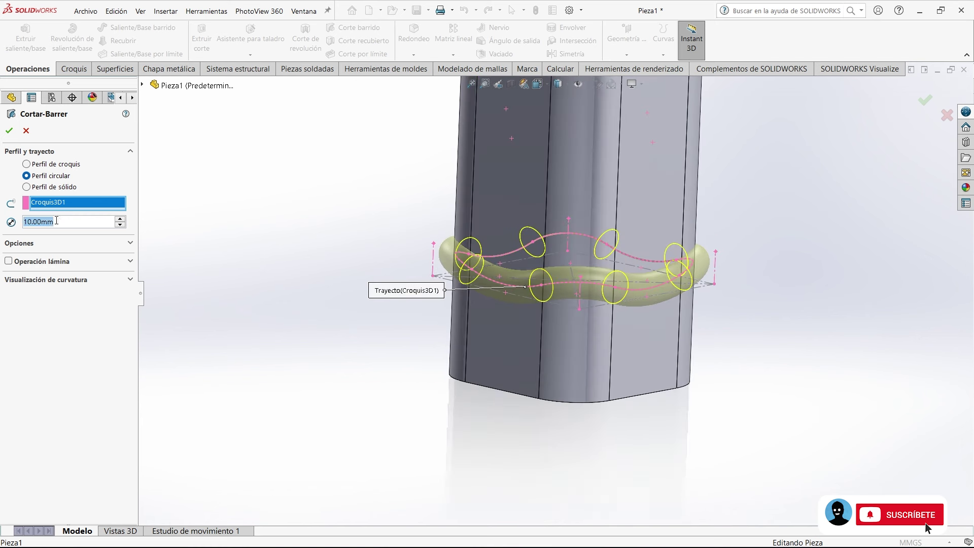
pyautogui.write('5')
pyautogui.press('Return')
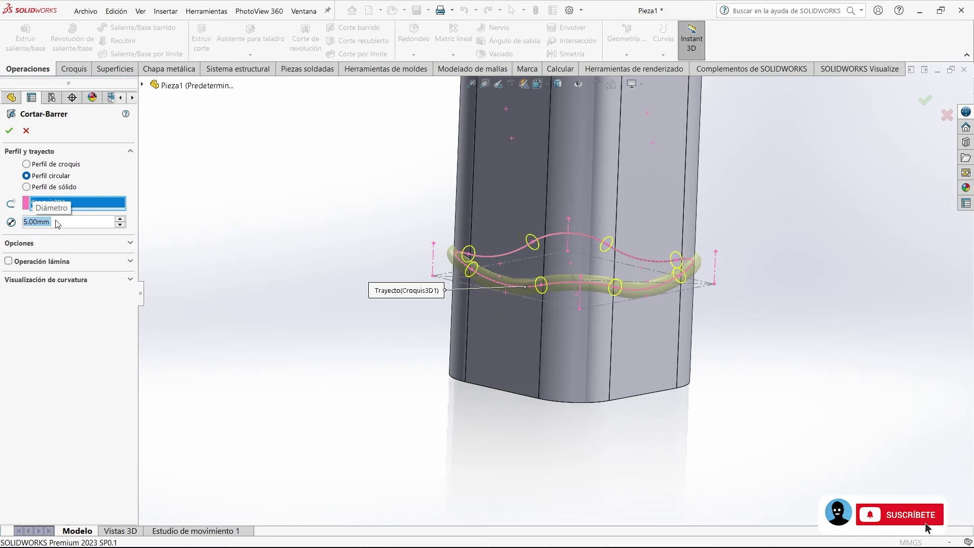
pyautogui.click(8, 130)
pyautogui.moveTo(276, 206)
pyautogui.mouseDown(button='middle')
pyautogui.moveTo(374, 203)
pyautogui.moveTo(277, 203)
pyautogui.moveTo(307, 202)
pyautogui.mouseUp(button='middle')
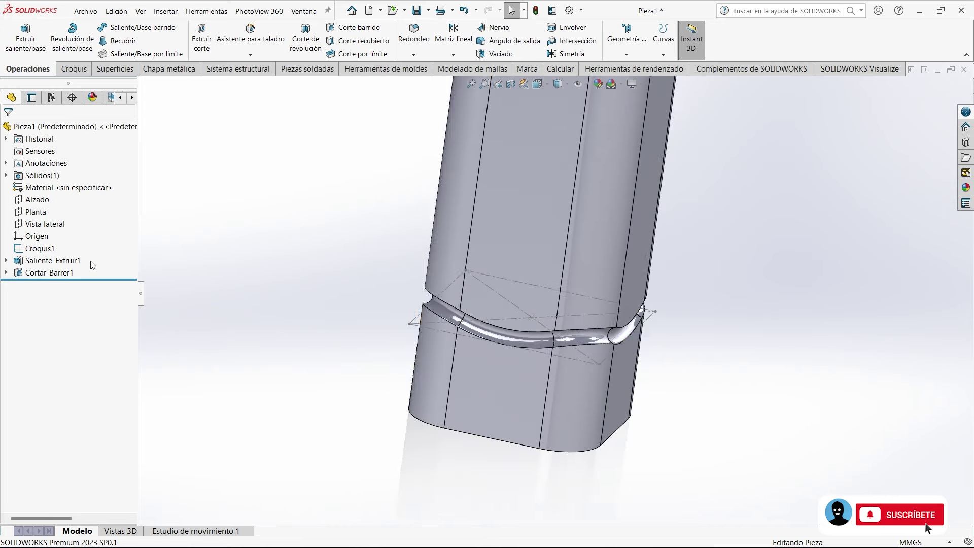
pyautogui.click(51, 249)
# Hide the Croquis1 guide sketch and inspect the groove
pyautogui.click(60, 235)
pyautogui.moveTo(264, 255); pyautogui.dragTo(428, 213, button='middle')
pyautogui.scroll(-5, 486, 319)
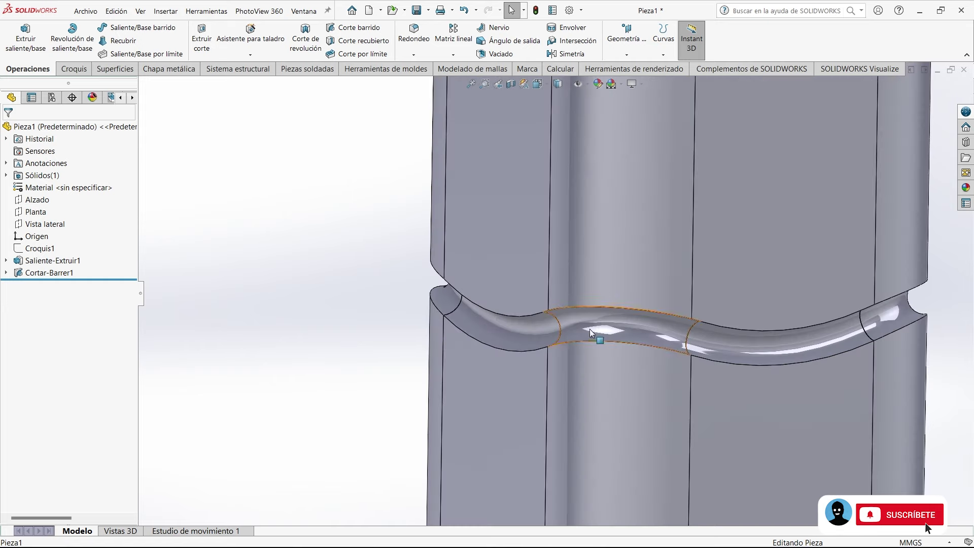
pyautogui.click(491, 327)
pyautogui.moveTo(583, 325)
pyautogui.mouseDown(button='middle')
pyautogui.moveTo(776, 340)
pyautogui.moveTo(659, 304)
pyautogui.mouseUp(button='middle')
pyautogui.press('Escape')
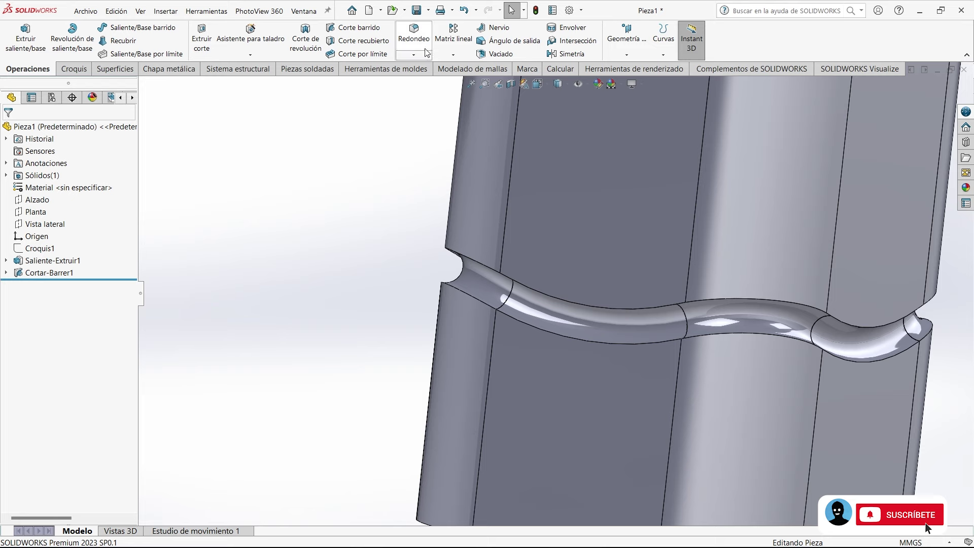
# Round the groove face with a 3 mm fillet (Redondeo1)
pyautogui.click(414, 38)
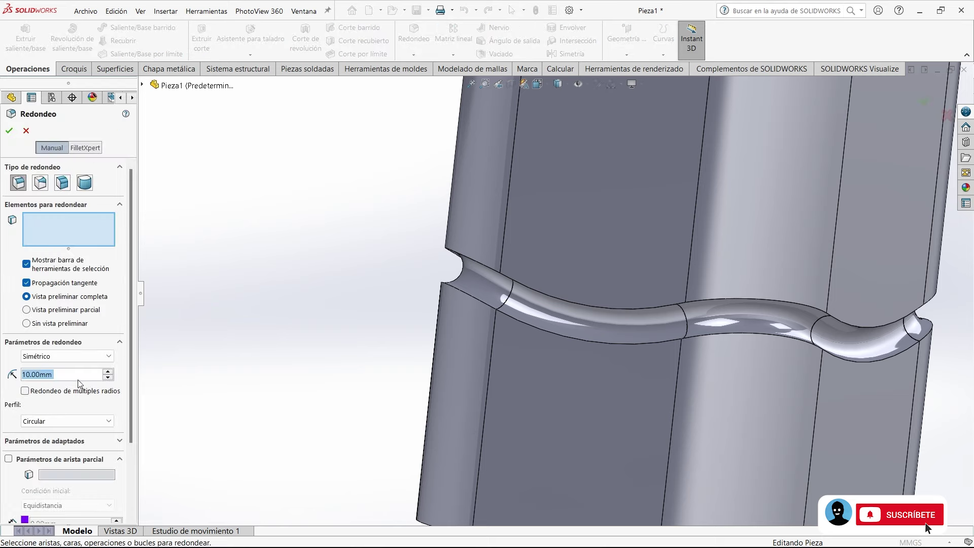
pyautogui.write('3')
pyautogui.press('Return')
pyautogui.click(479, 285)
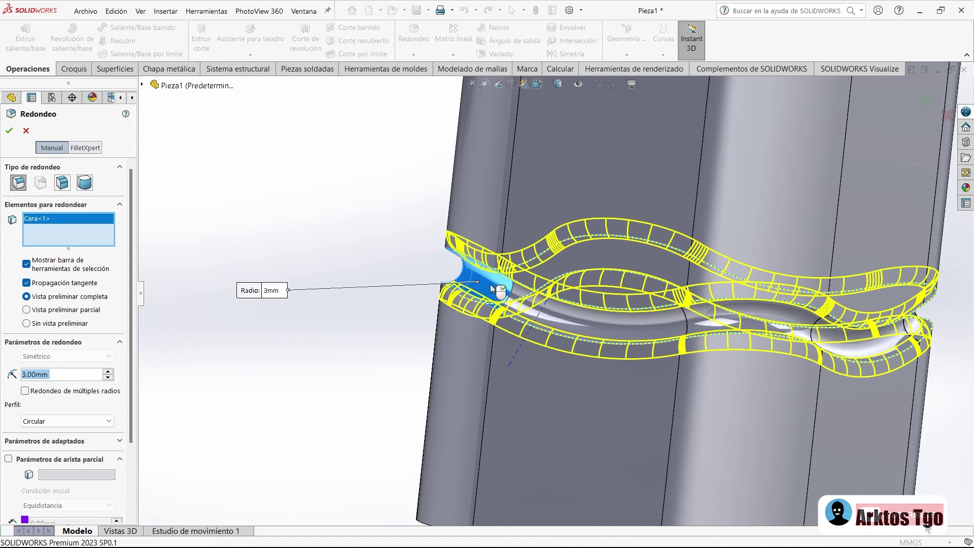
pyautogui.scroll(3, 490, 284)
pyautogui.moveTo(802, 319); pyautogui.dragTo(325, 272, button='middle')
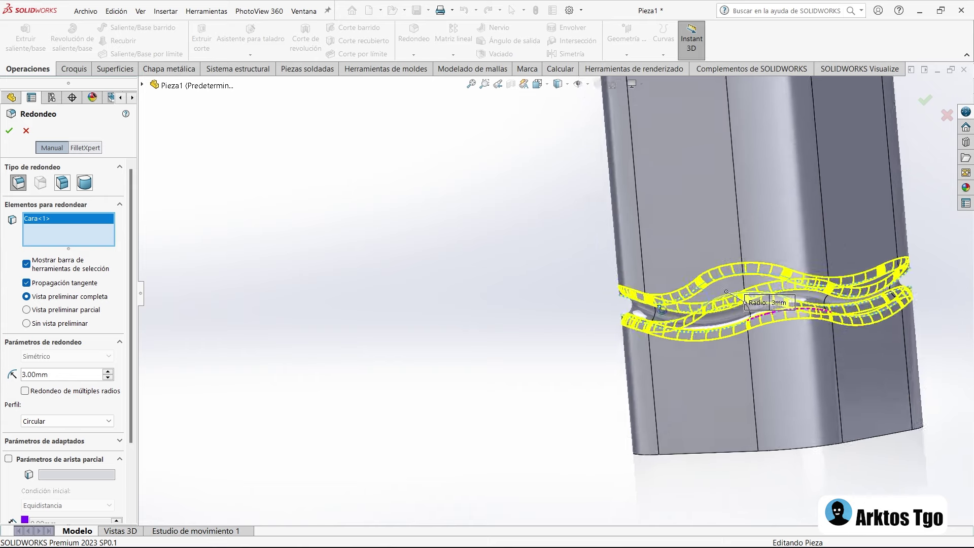
pyautogui.click(9, 131)
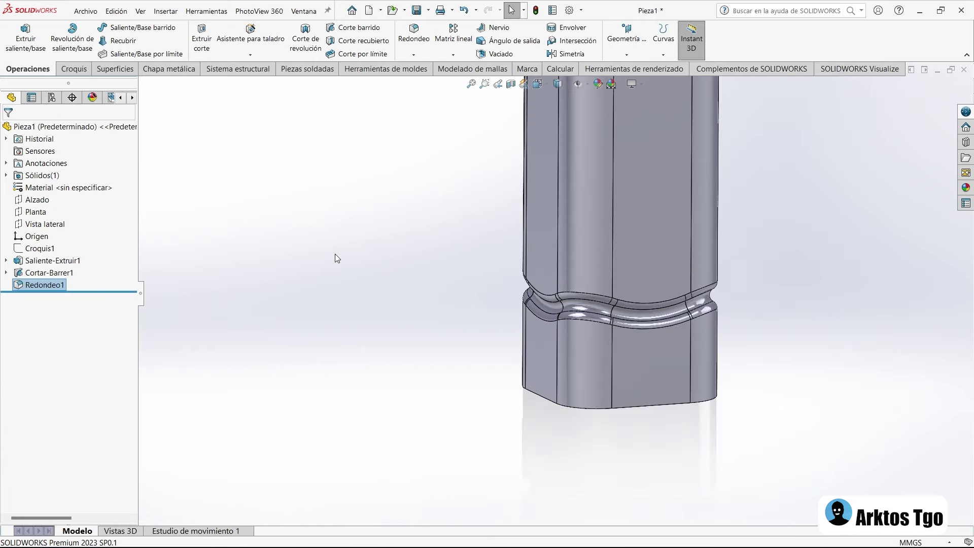
pyautogui.hotkey('ctrl', '7')
pyautogui.moveTo(335, 253)
pyautogui.mouseDown(button='middle')
pyautogui.moveTo(668, 294)
pyautogui.moveTo(644, 254)
pyautogui.moveTo(626, 254)
pyautogui.moveTo(673, 251)
pyautogui.moveTo(605, 291)
pyautogui.moveTo(448, 289)
pyautogui.moveTo(570, 287)
pyautogui.moveTo(615, 298)
pyautogui.mouseUp(button='middle')
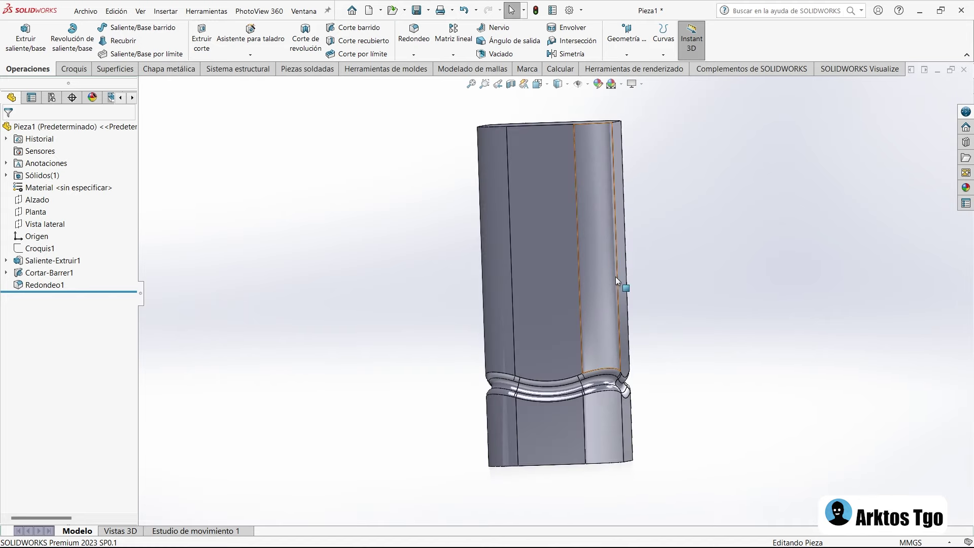
pyautogui.hotkey('ctrl', '7')
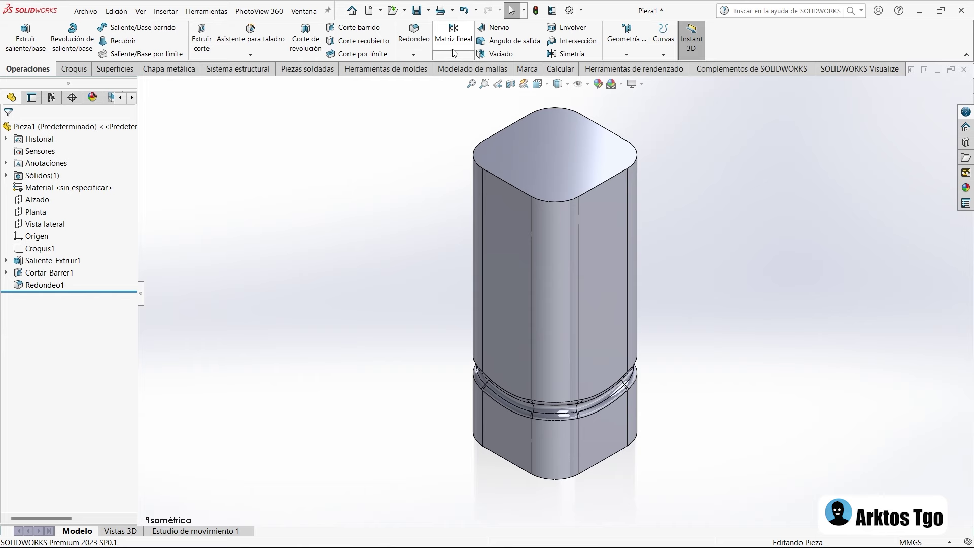
pyautogui.click(446, 46)
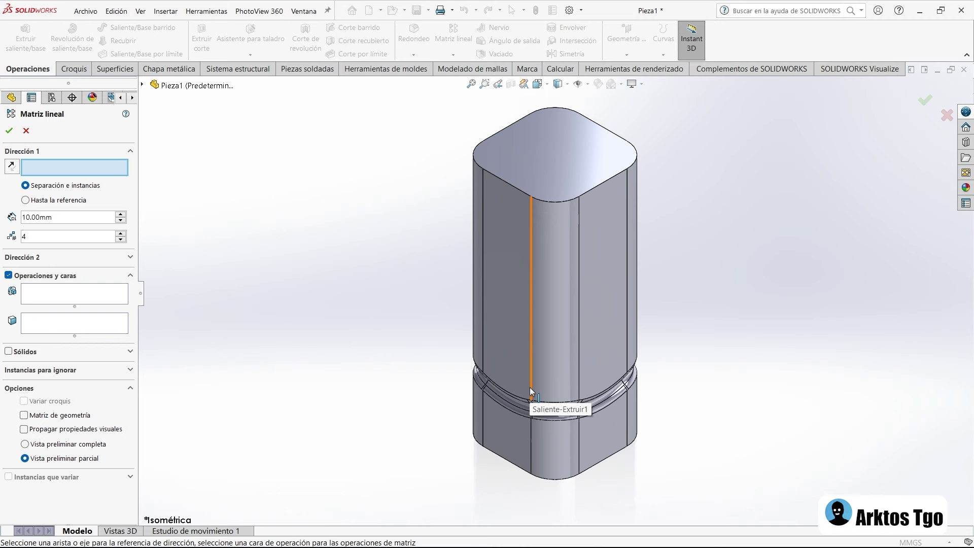
# Pattern along the vertical edge, adding Cortar-Barrer1 and Redondeo1 as the features to repeat
pyautogui.click(529, 387)
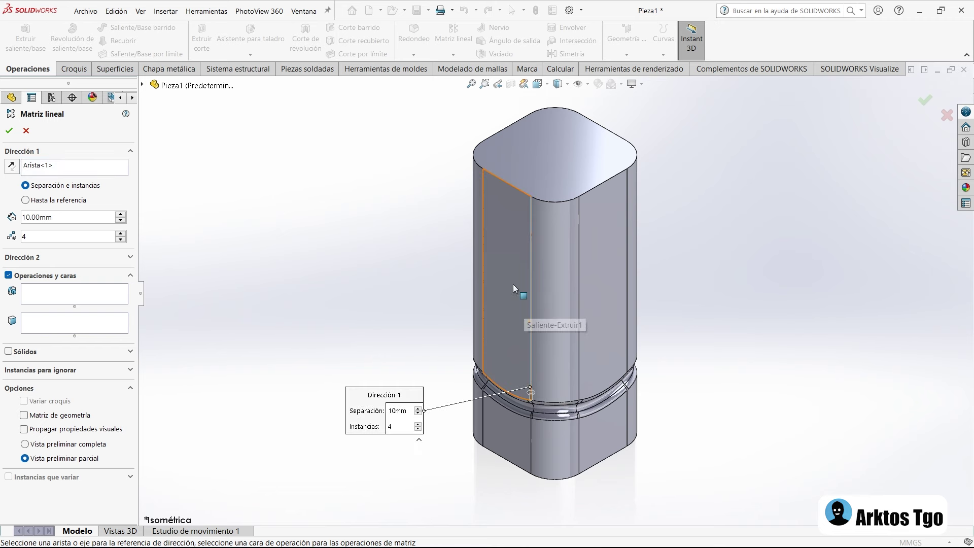
pyautogui.click(59, 287)
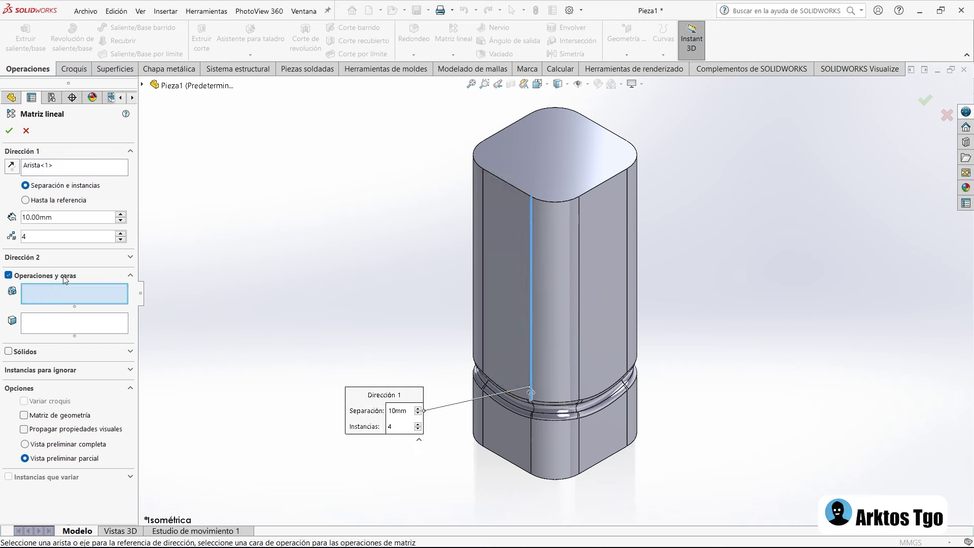
pyautogui.click(142, 85)
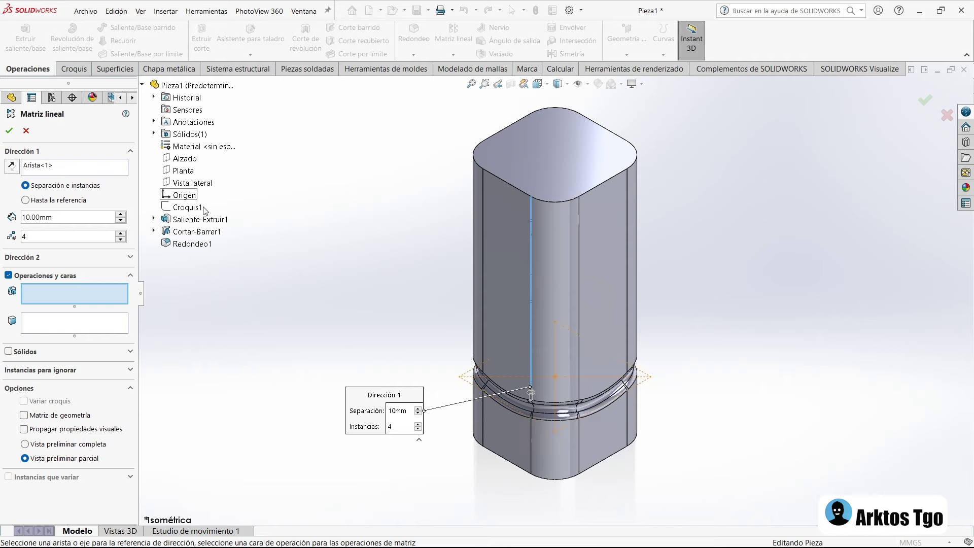
pyautogui.click(195, 233)
pyautogui.click(192, 245)
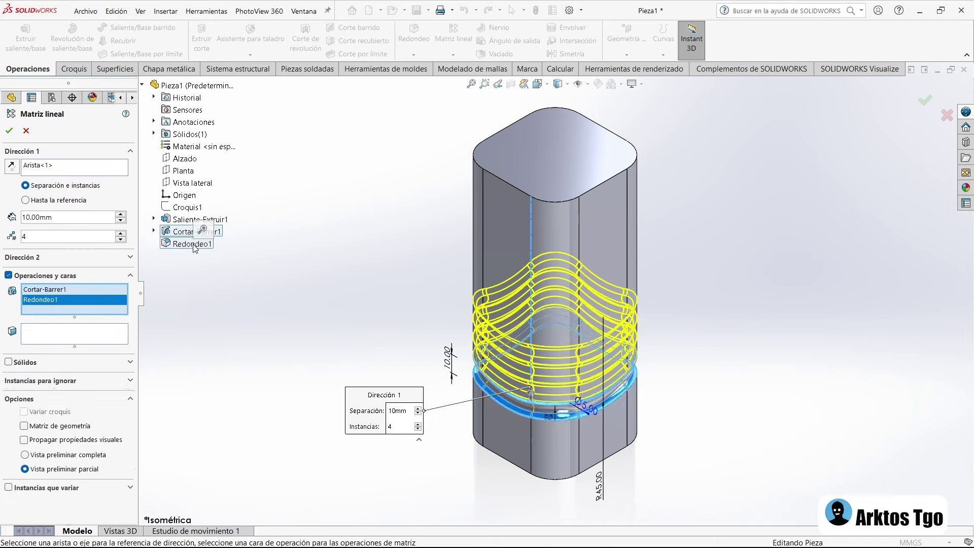
pyautogui.moveTo(354, 349); pyautogui.dragTo(366, 289, button='middle')
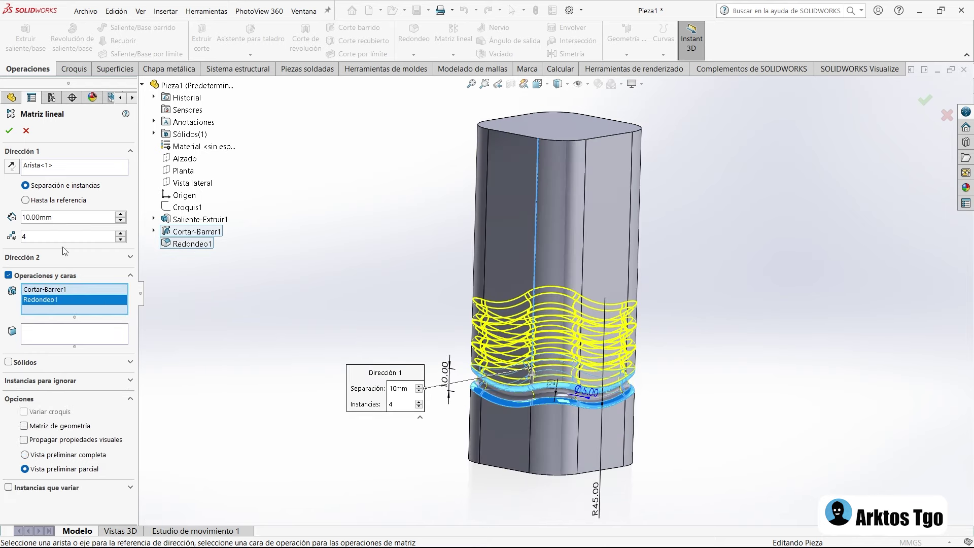
# Set 4 instances at 30 mm spacing and confirm the pattern MatrizL1
pyautogui.click(121, 233)
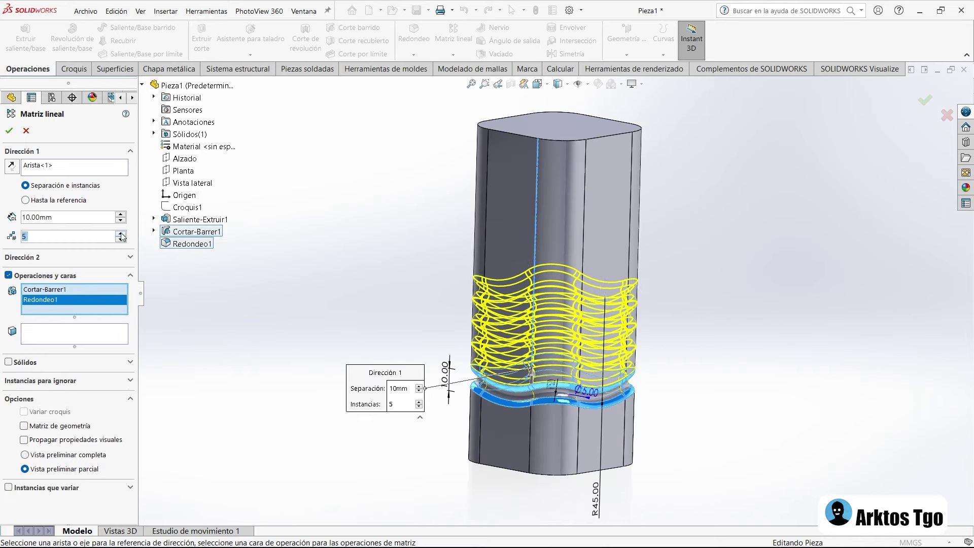
pyautogui.click(121, 239)
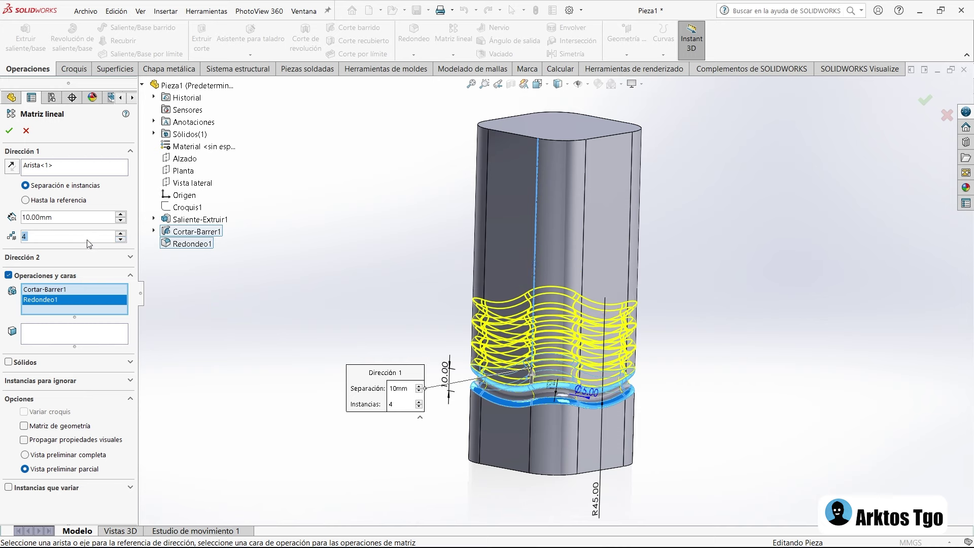
pyautogui.click(120, 215)
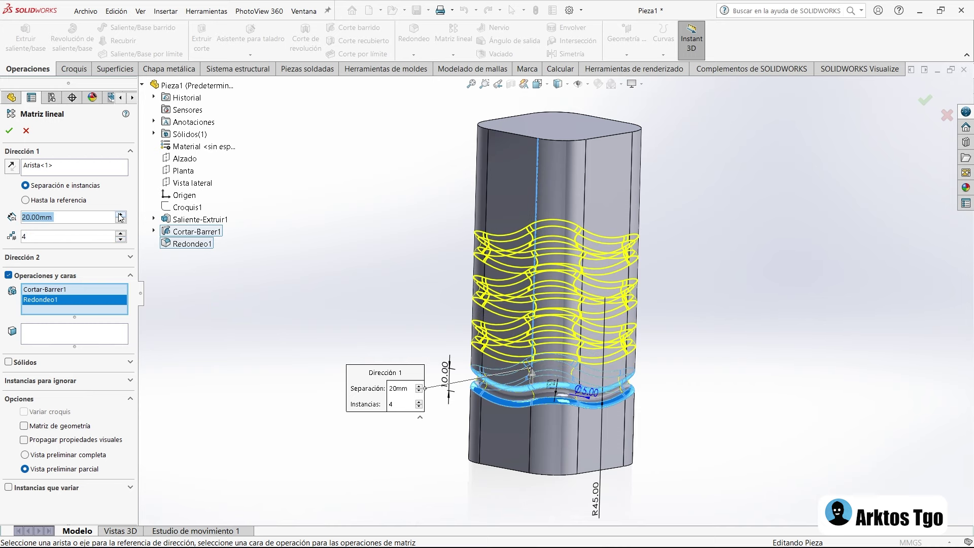
pyautogui.moveTo(255, 333); pyautogui.dragTo(301, 308, button='middle')
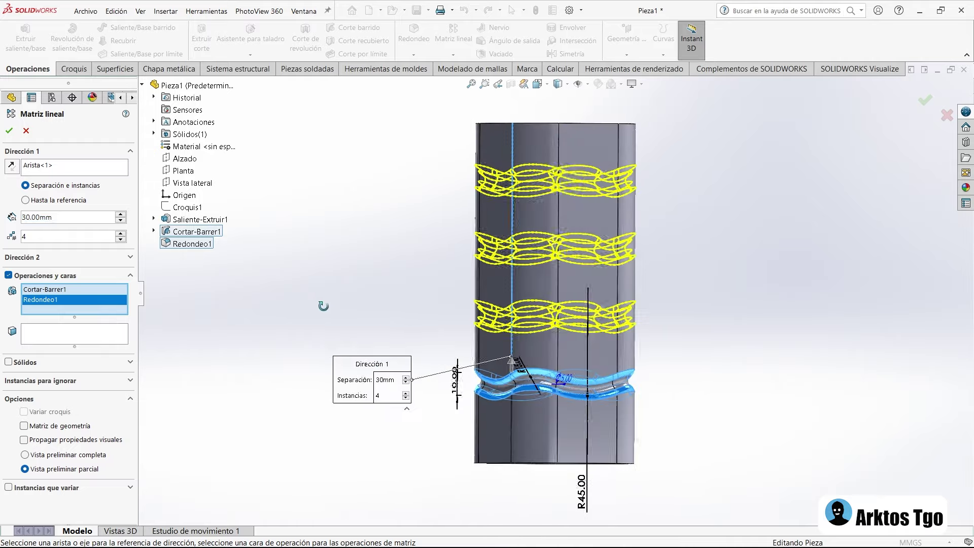
pyautogui.moveTo(301, 308); pyautogui.dragTo(322, 304, button='middle')
pyautogui.press('Return')
pyautogui.moveTo(374, 283); pyautogui.dragTo(269, 238, button='middle')
pyautogui.hotkey('ctrl', '7')
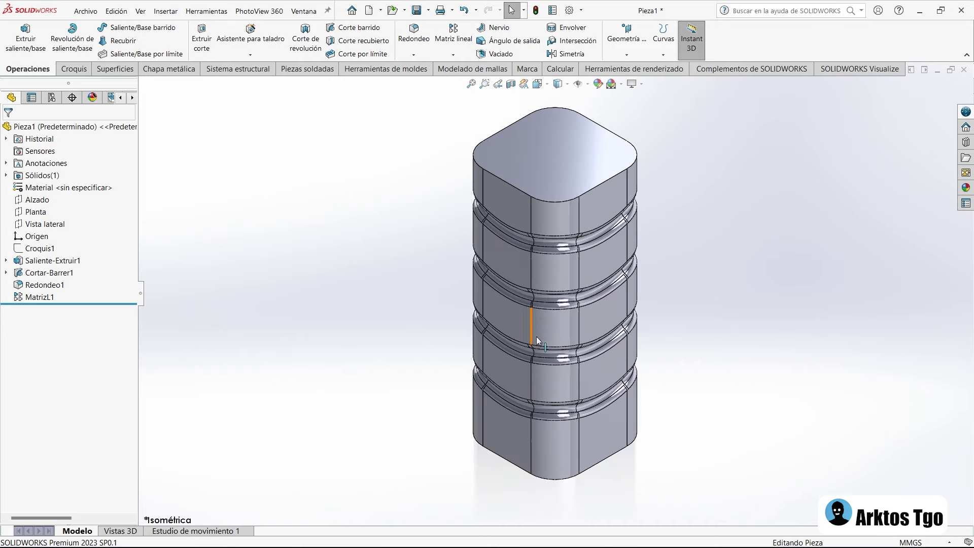
# Fillet the bottom face edges with a 5 mm radius (Redondeo2)
pyautogui.moveTo(537, 336)
pyautogui.mouseDown(button='middle')
pyautogui.moveTo(458, 262)
pyautogui.moveTo(420, 257)
pyautogui.mouseUp(button='middle')
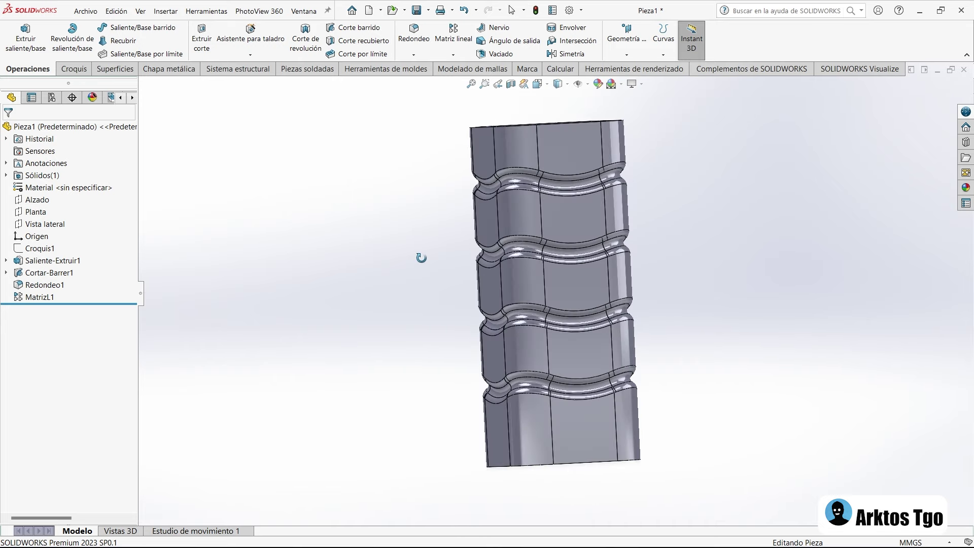
pyautogui.scroll(-2, 598, 396)
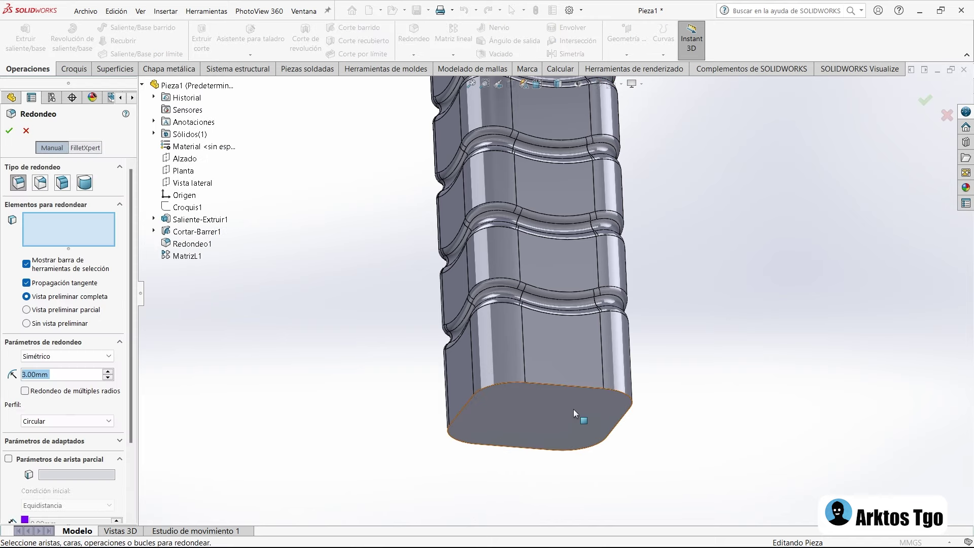
pyautogui.write('5')
pyautogui.press('Return')
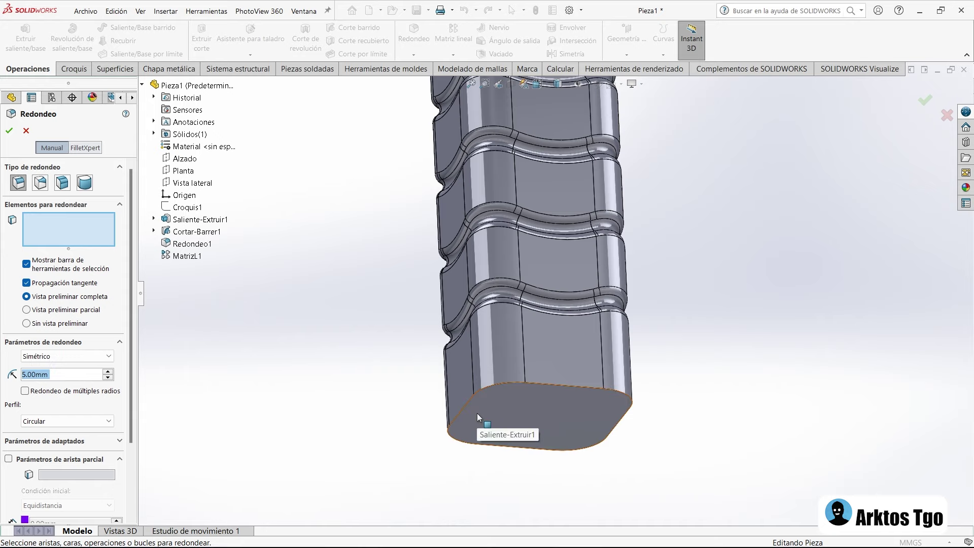
pyautogui.click(476, 413)
pyautogui.moveTo(519, 402); pyautogui.dragTo(446, 386, button='middle')
pyautogui.click(11, 130)
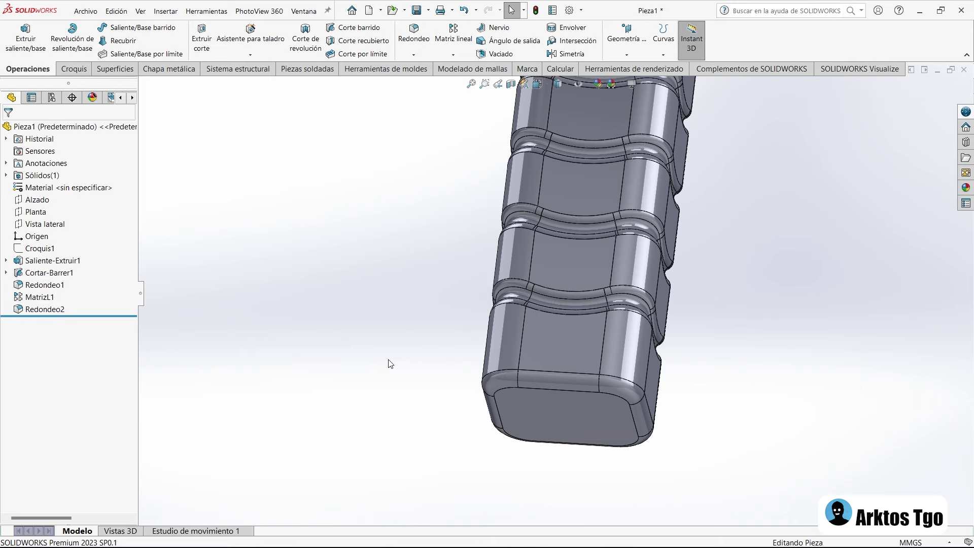
# Inspect the rounded bottom face from below and in isometric view
pyautogui.scroll(-5, 558, 444)
pyautogui.moveTo(496, 361)
pyautogui.mouseDown(button='middle')
pyautogui.moveTo(499, 378)
pyautogui.moveTo(464, 317)
pyautogui.mouseUp(button='middle')
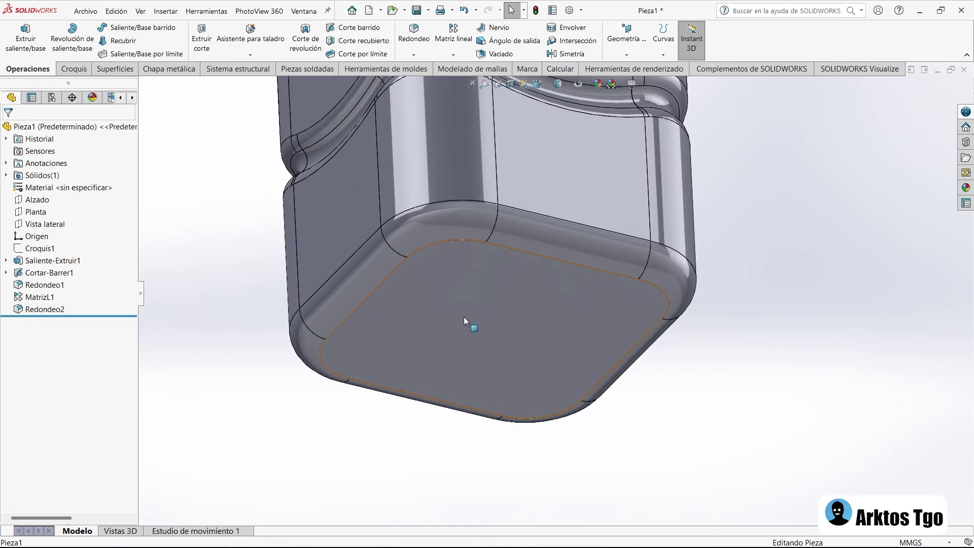
pyautogui.click(464, 317)
pyautogui.click(403, 417)
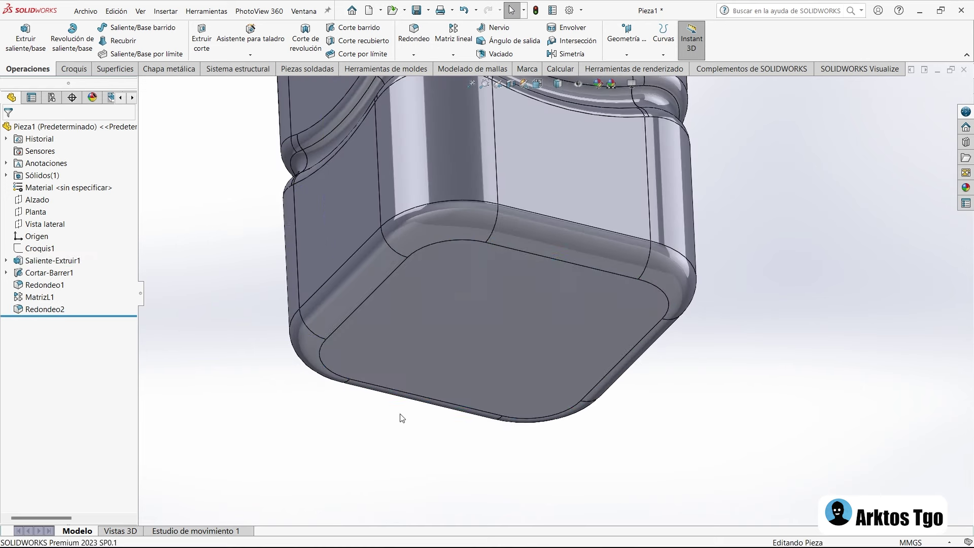
pyautogui.hotkey('ctrl', '7')
pyautogui.moveTo(614, 403)
pyautogui.mouseDown(button='middle')
pyautogui.moveTo(616, 296)
pyautogui.moveTo(476, 393)
pyautogui.moveTo(660, 372)
pyautogui.moveTo(647, 330)
pyautogui.mouseUp(button='middle')
pyautogui.scroll(-5, 595, 292)
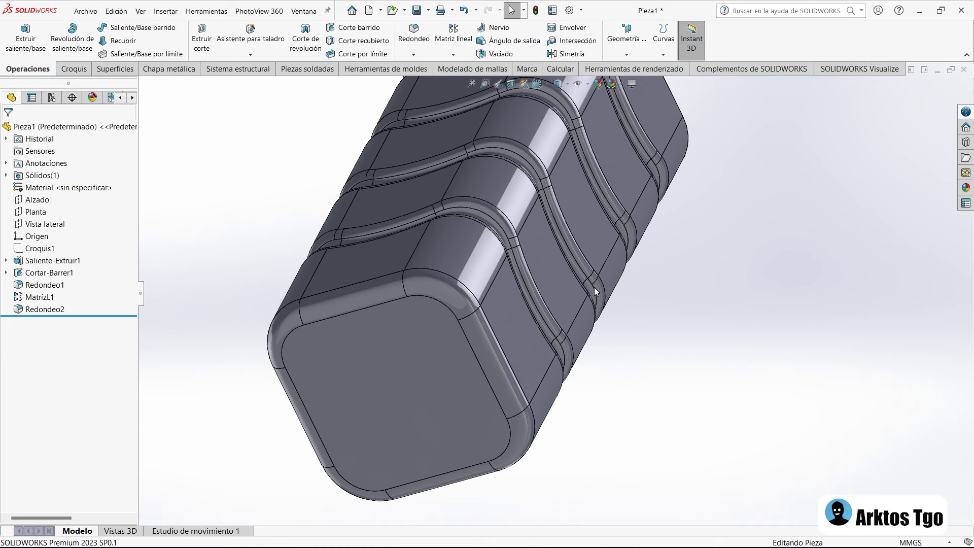
pyautogui.click(177, 11)
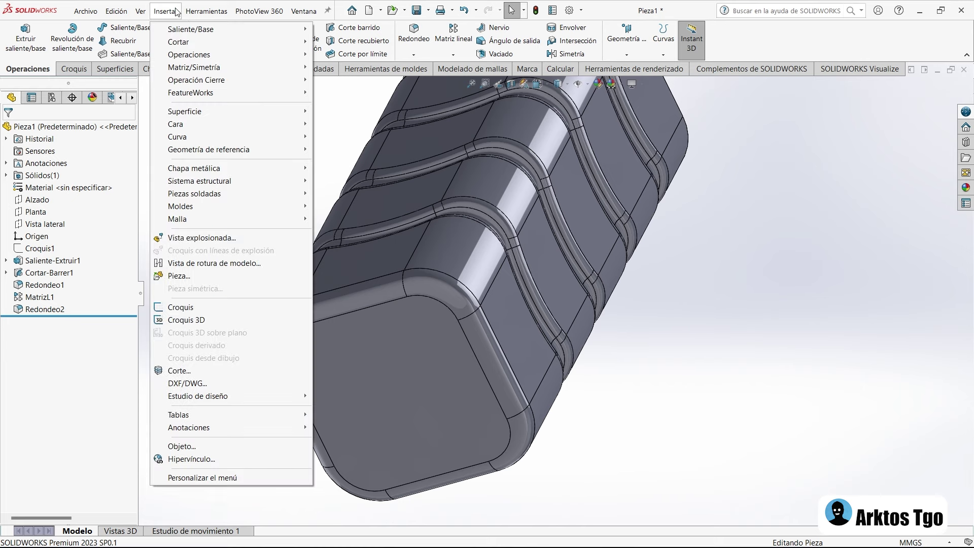
pyautogui.moveTo(189, 54)
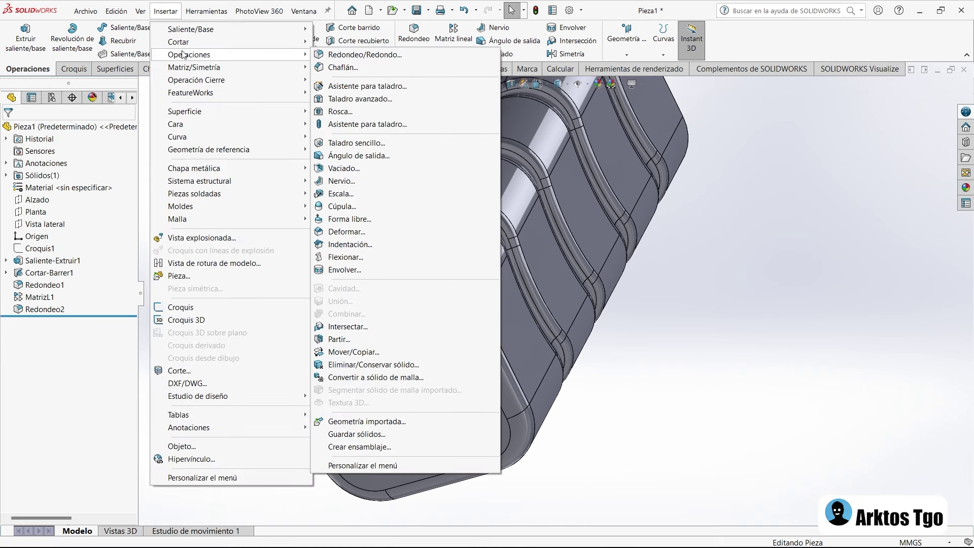
# Add a 10 mm inward dome (Cúpula1) on the bottom face with continuous dome off
pyautogui.click(368, 208)
pyautogui.click(383, 349)
pyautogui.moveTo(494, 280)
pyautogui.mouseDown(button='middle')
pyautogui.moveTo(370, 298)
pyautogui.moveTo(470, 427)
pyautogui.mouseUp(button='middle')
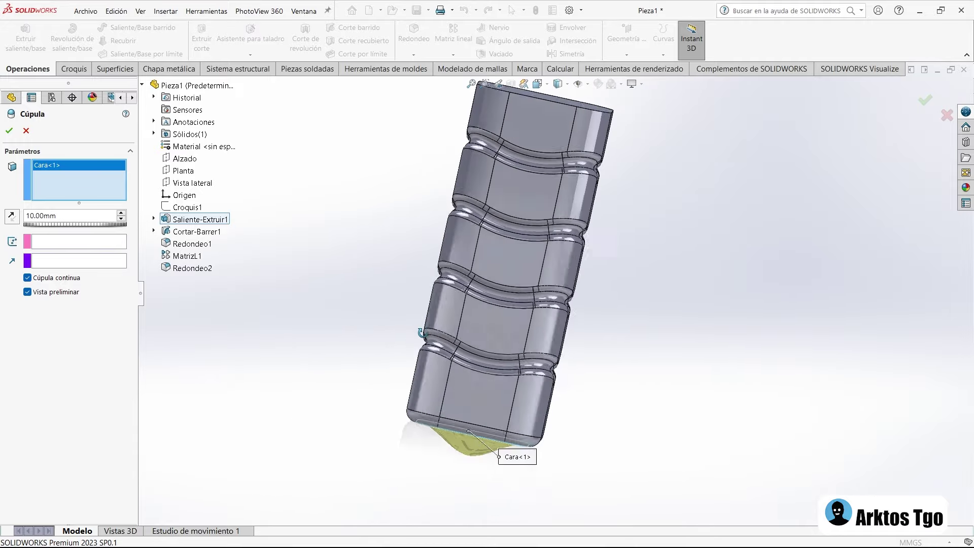
pyautogui.scroll(-2, 469, 427)
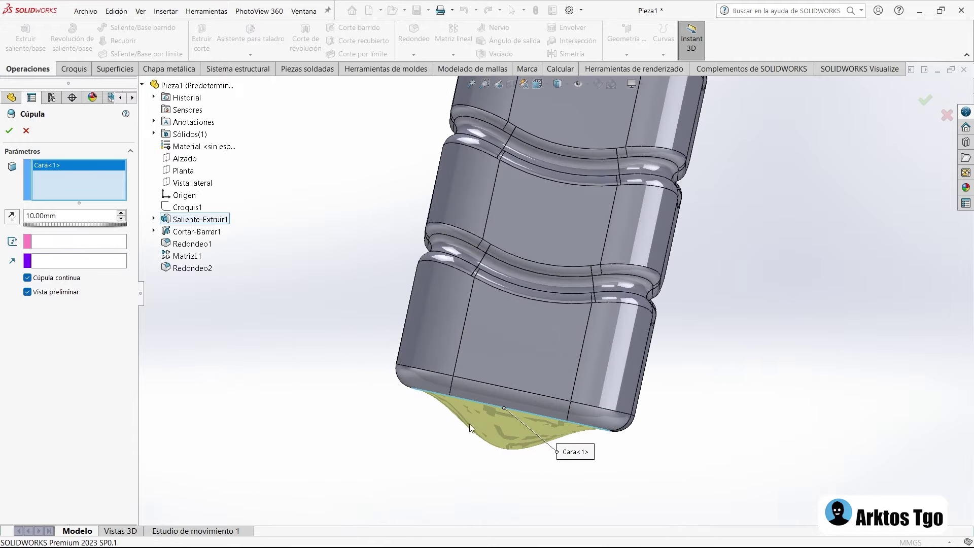
pyautogui.click(12, 221)
pyautogui.moveTo(388, 298); pyautogui.dragTo(410, 261, button='middle')
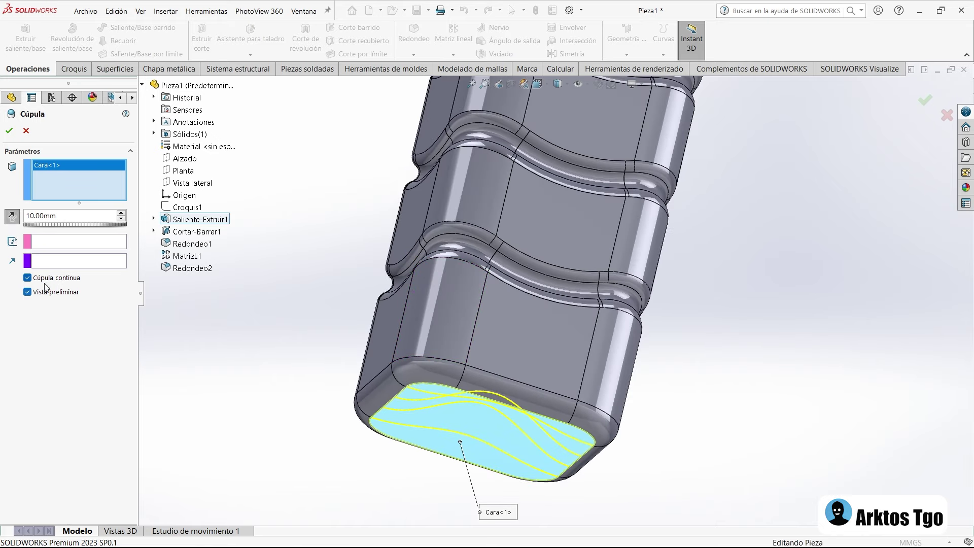
pyautogui.click(28, 278)
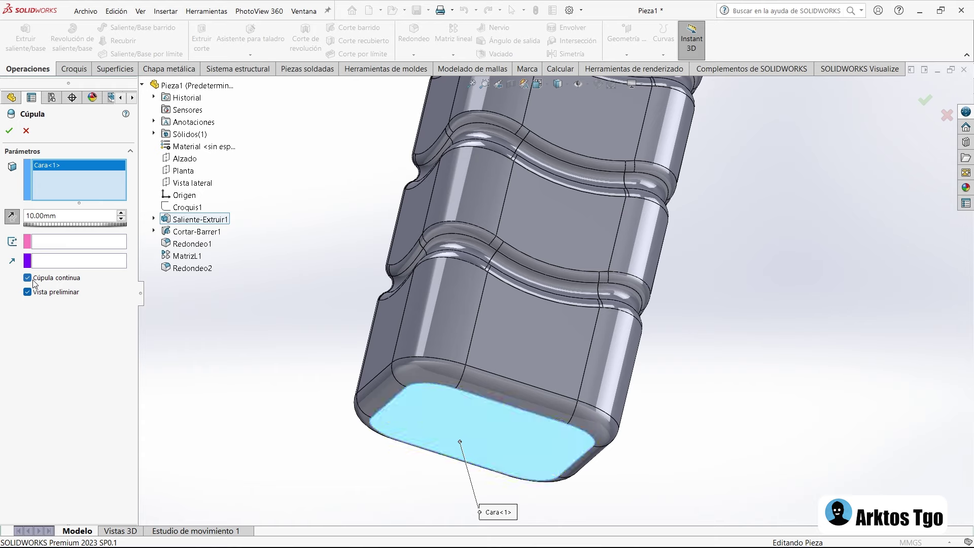
pyautogui.moveTo(507, 471); pyautogui.dragTo(539, 426, button='middle')
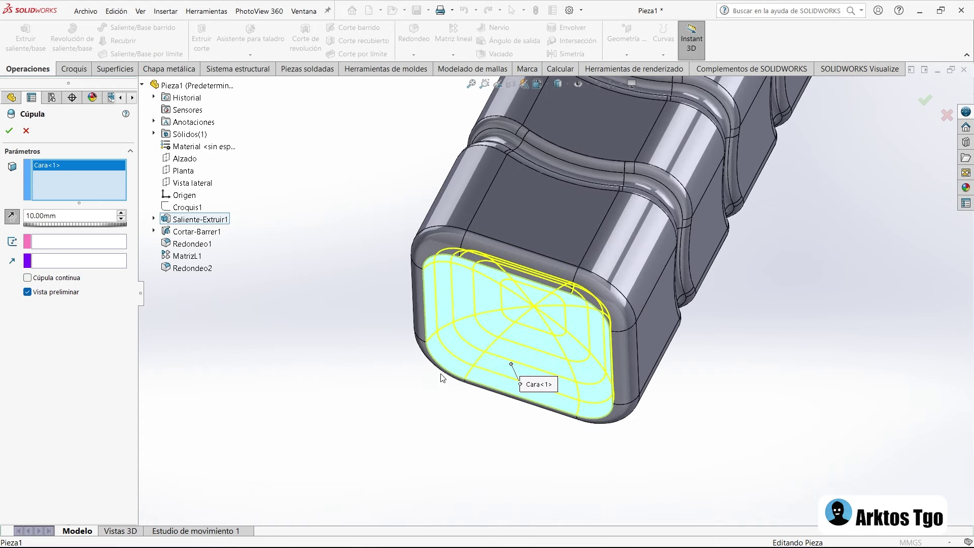
pyautogui.click(10, 135)
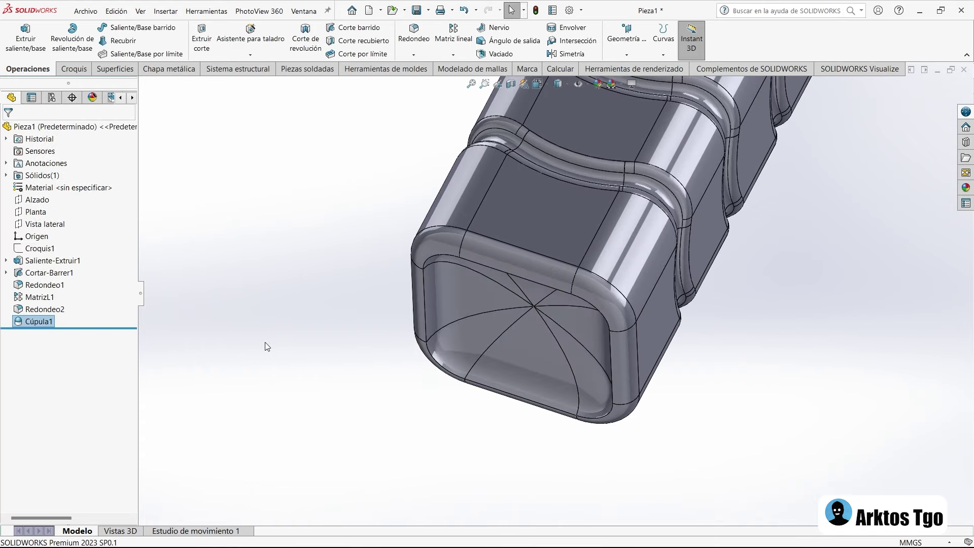
pyautogui.moveTo(297, 326)
pyautogui.mouseDown(button='middle')
pyautogui.moveTo(381, 211)
pyautogui.moveTo(415, 245)
pyautogui.mouseUp(button='middle')
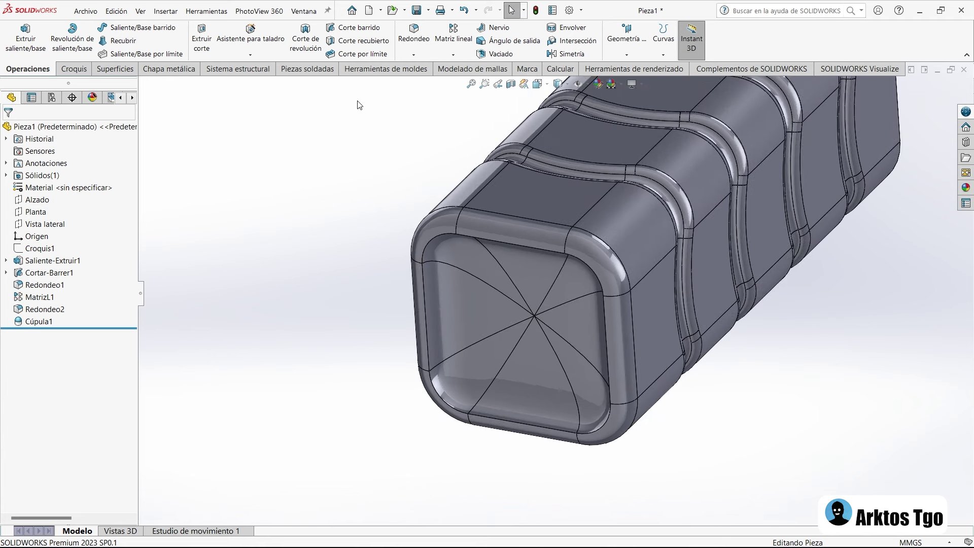
pyautogui.click(414, 35)
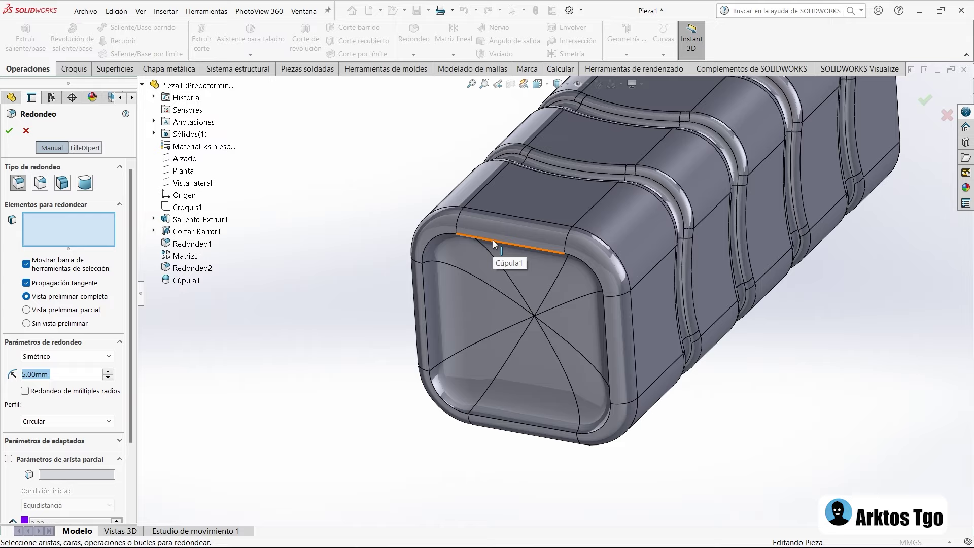
# Fillet the domed bottom's rim edge with a 5 mm radius (Redondeo3)
pyautogui.click(424, 252)
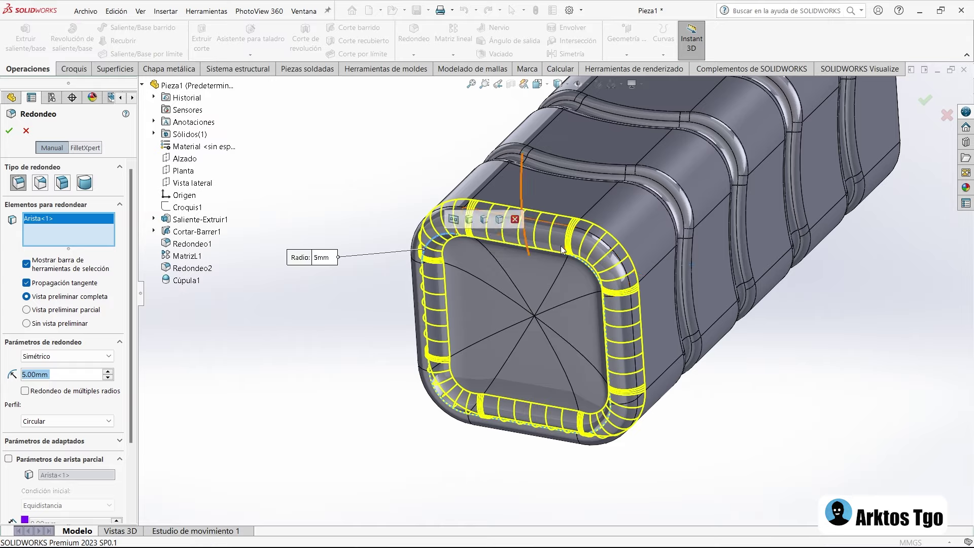
pyautogui.moveTo(426, 253)
pyautogui.mouseDown(button='middle')
pyautogui.moveTo(440, 262)
pyautogui.moveTo(388, 312)
pyautogui.moveTo(396, 370)
pyautogui.mouseUp(button='middle')
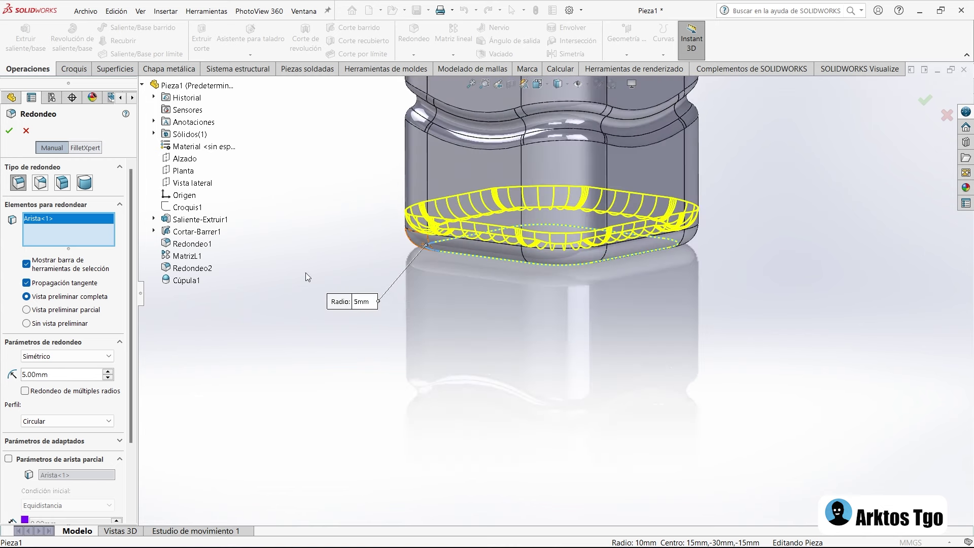
pyautogui.click(11, 131)
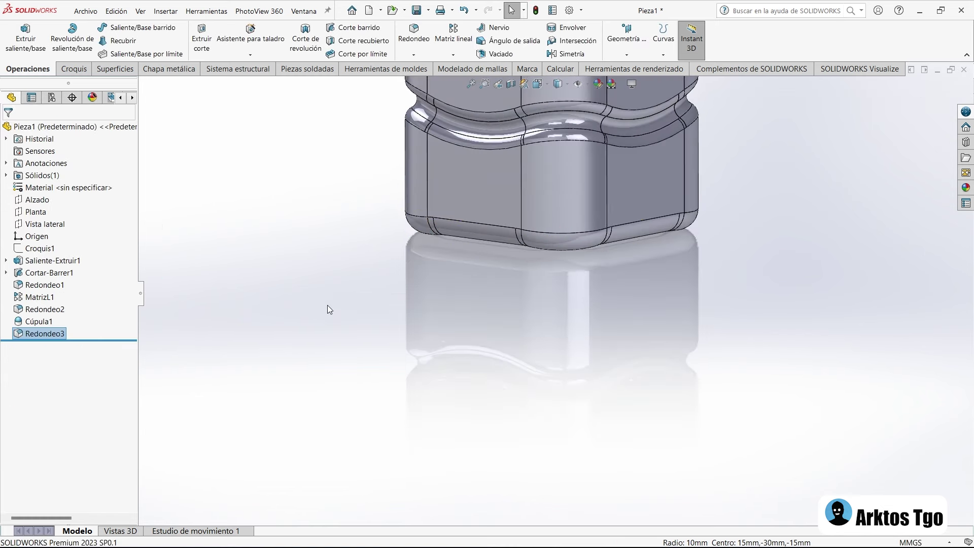
# Check the bottle in front, top and isometric views and a section view
pyautogui.hotkey('ctrl', '1')
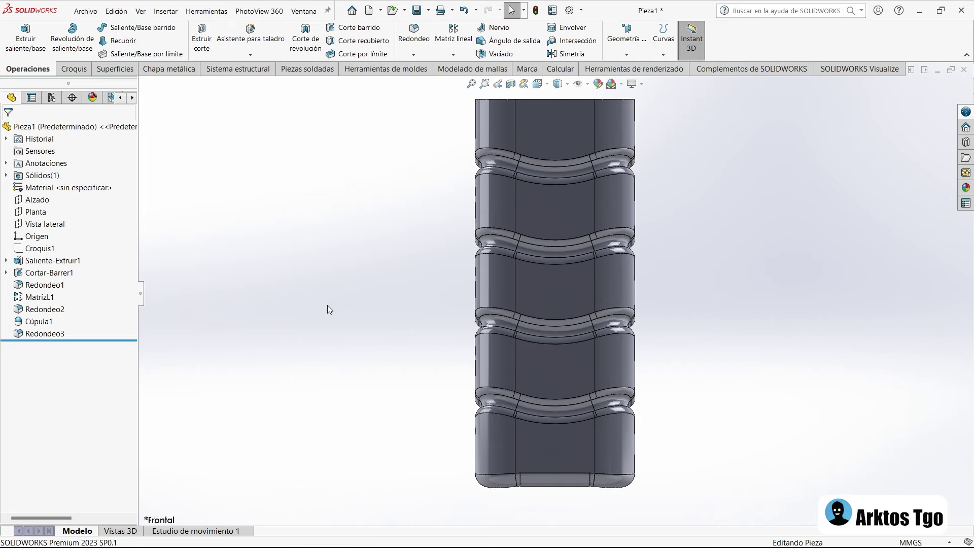
pyautogui.moveTo(552, 491); pyautogui.dragTo(545, 411, button='middle')
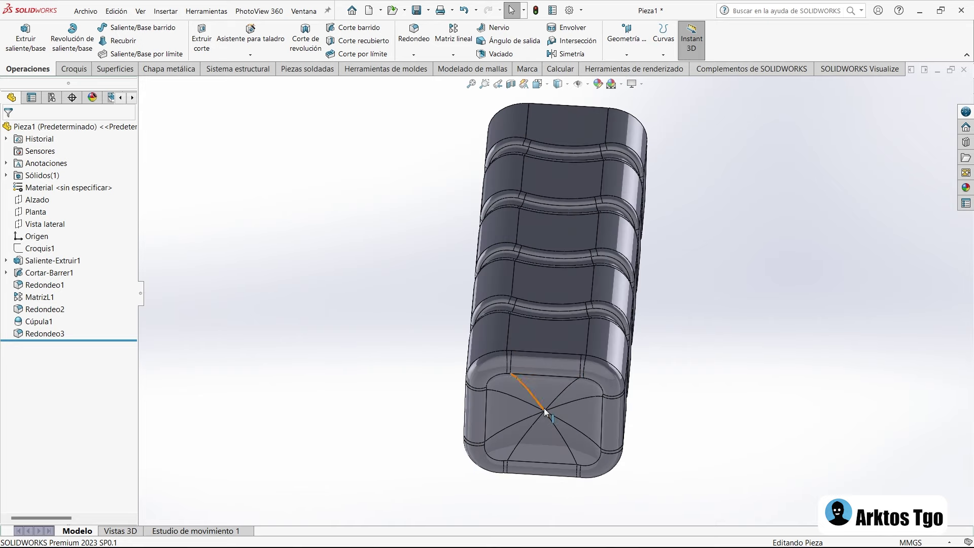
pyautogui.scroll(-2, 554, 401)
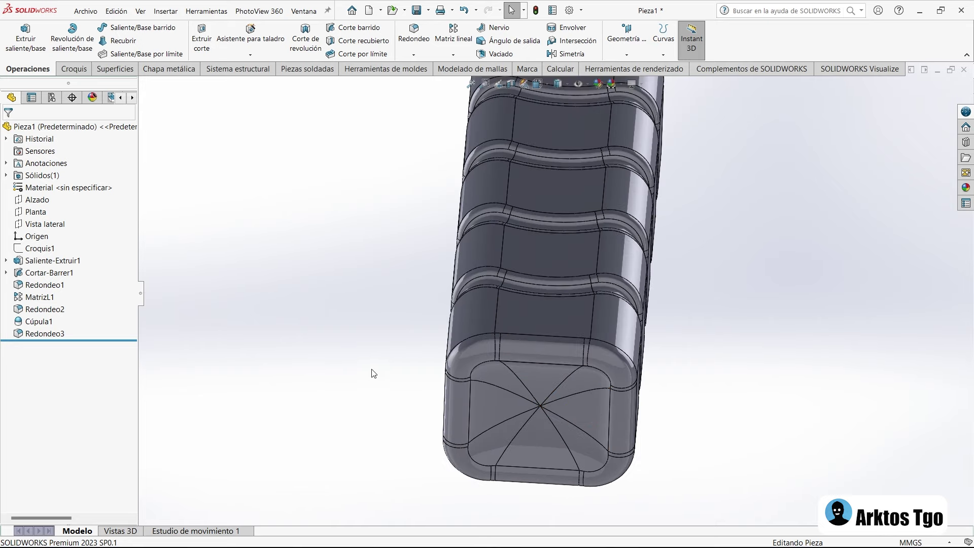
pyautogui.hotkey('ctrl', '1')
pyautogui.hotkey('ctrl', '5')
pyautogui.hotkey('ctrl', '7')
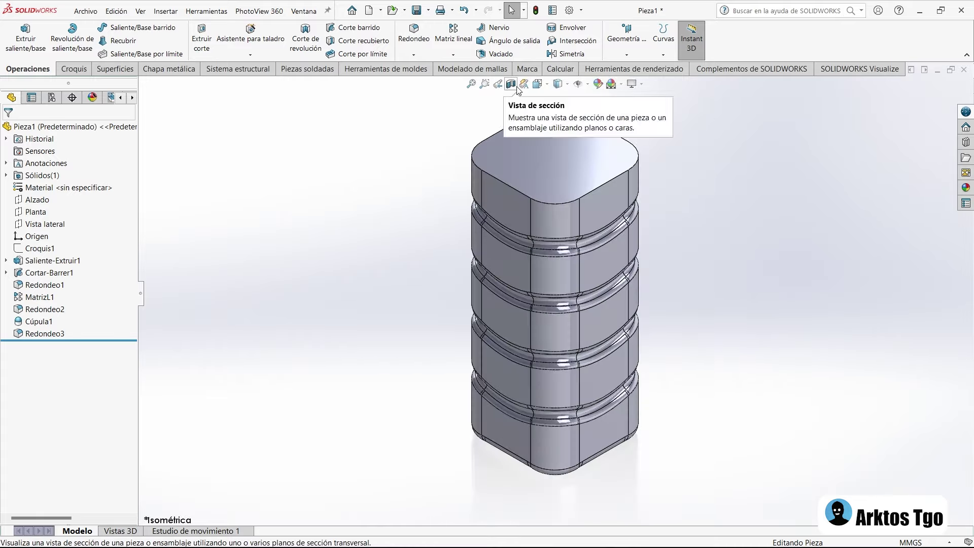
pyautogui.click(510, 84)
pyautogui.moveTo(664, 286)
pyautogui.mouseDown(button='middle')
pyautogui.moveTo(722, 246)
pyautogui.moveTo(723, 204)
pyautogui.moveTo(756, 217)
pyautogui.mouseUp(button='middle')
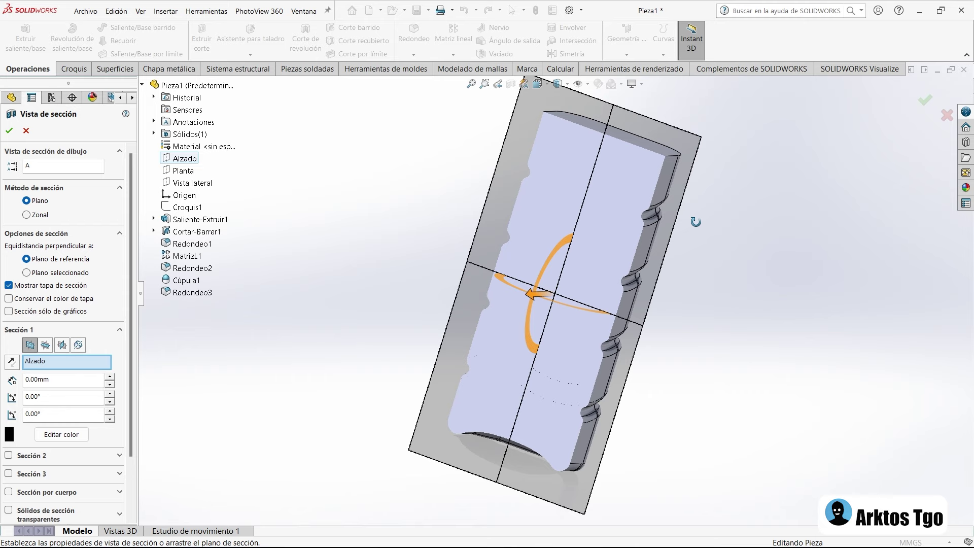
pyautogui.click(947, 116)
pyautogui.hotkey('ctrl', '7')
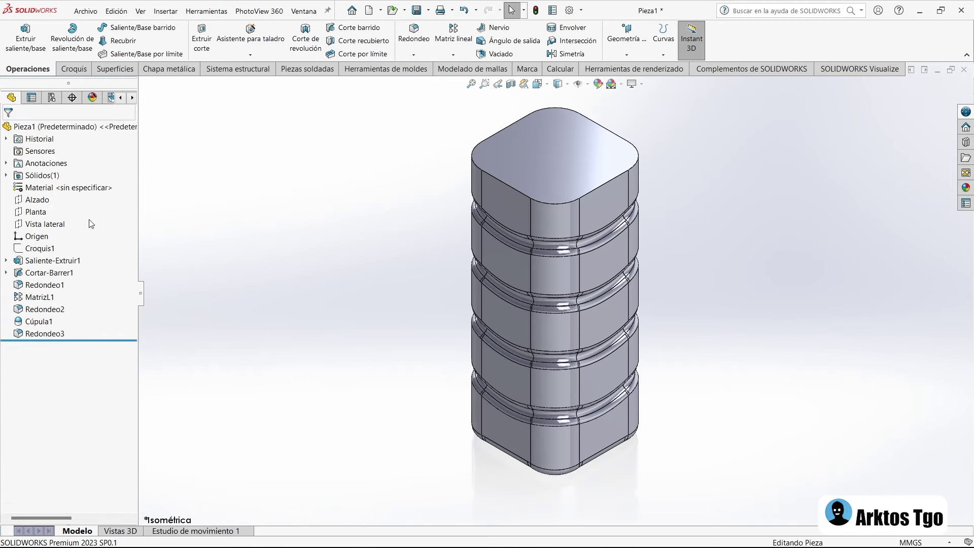
# Start a new sketch on the Alzado plane
pyautogui.click(45, 201)
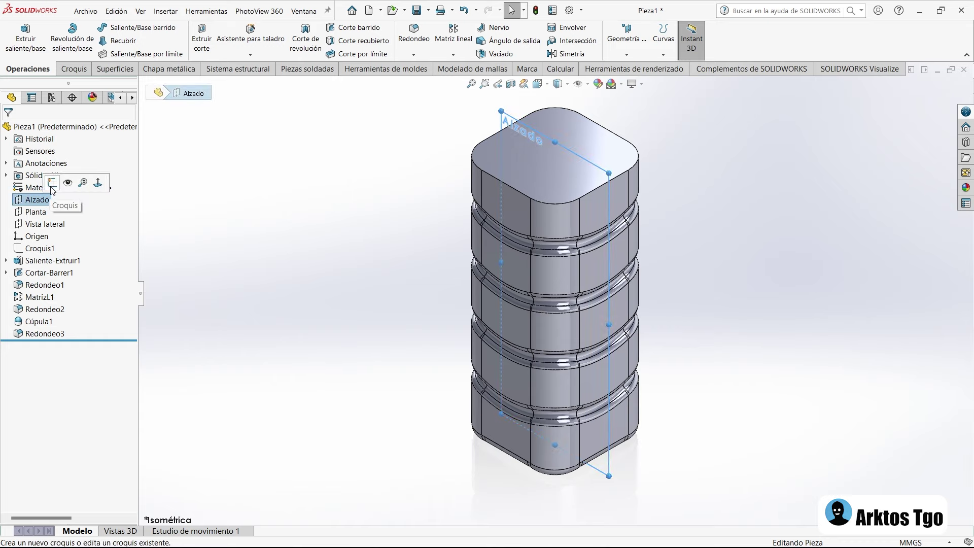
pyautogui.click(52, 182)
pyautogui.scroll(-2, 534, 267)
pyautogui.scroll(-3, 534, 266)
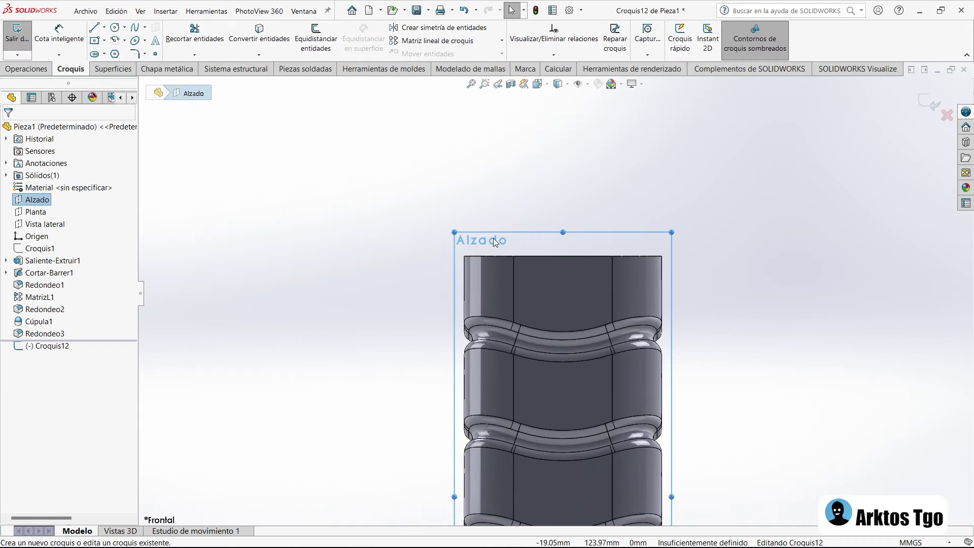
pyautogui.scroll(-1, 604, 160)
pyautogui.scroll(-2, 603, 161)
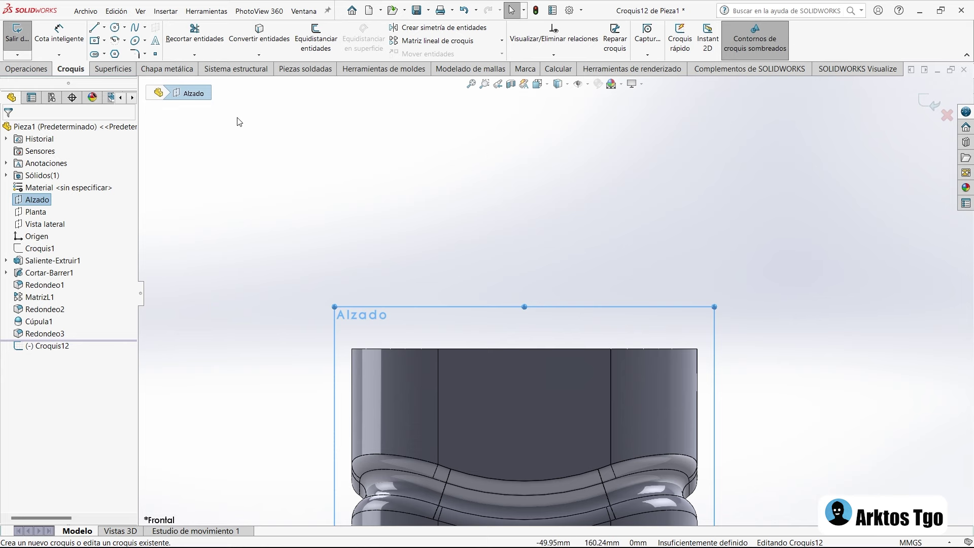
# Draw vertical, angled and vertical lines rising from the body's top-left corner
pyautogui.click(93, 29)
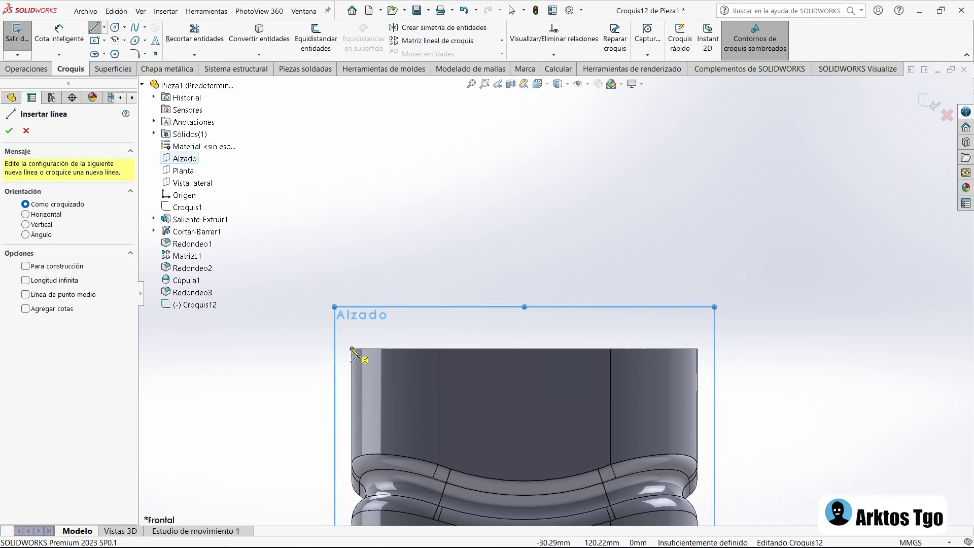
pyautogui.moveTo(352, 349); pyautogui.dragTo(352, 248)
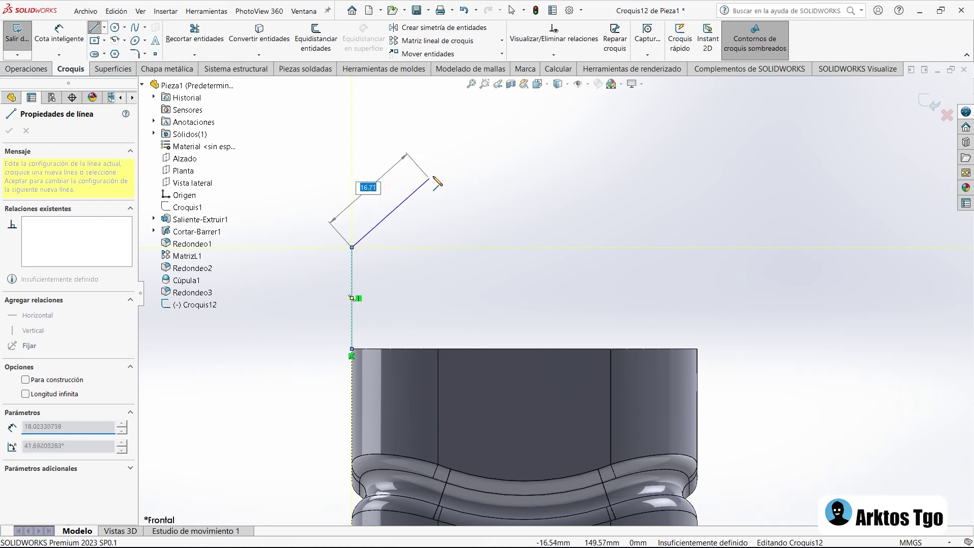
pyautogui.click(446, 172)
pyautogui.click(446, 93)
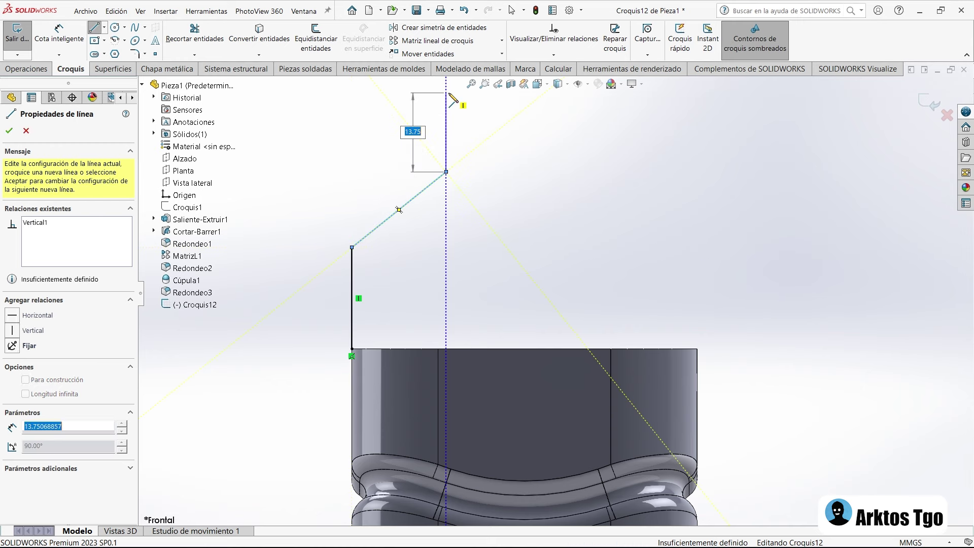
pyautogui.press('Escape')
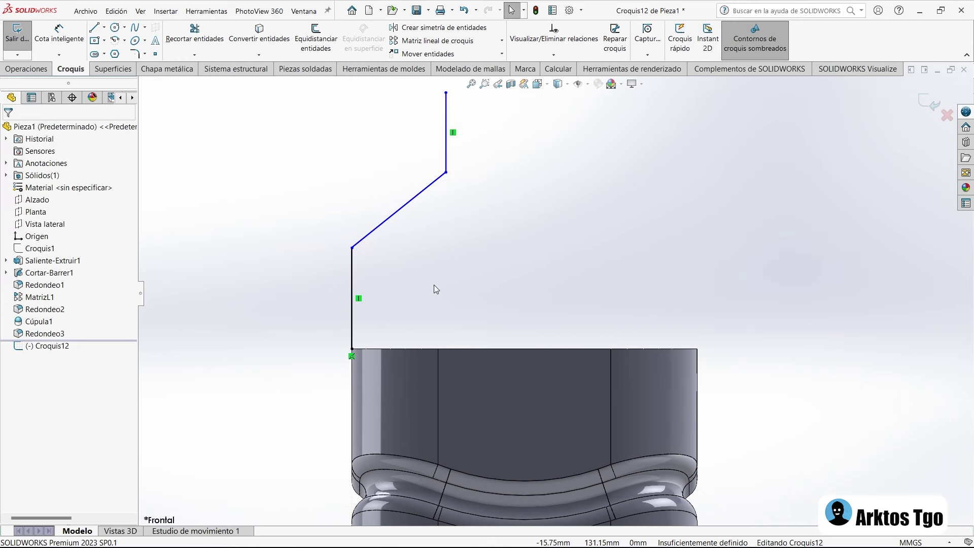
pyautogui.press('d')
pyautogui.click(352, 264)
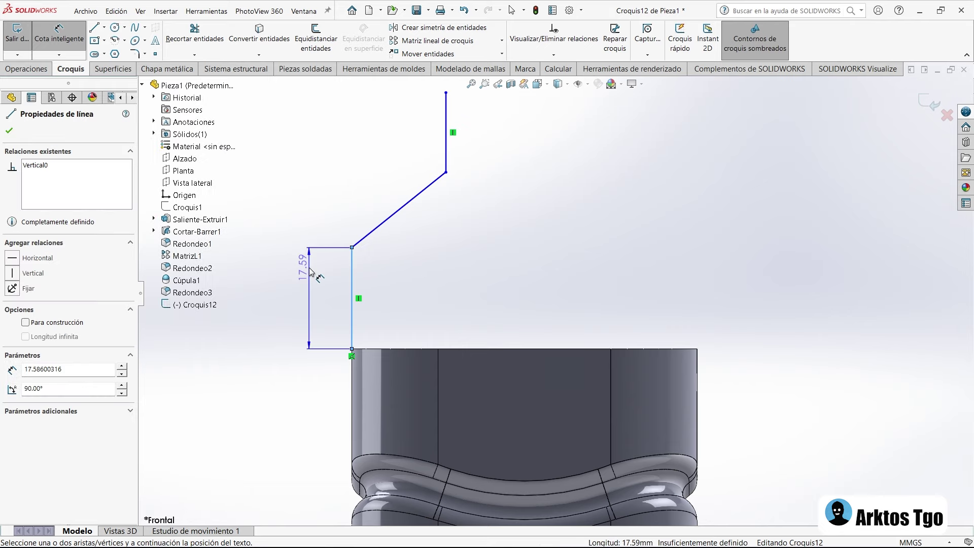
# Dimension the lower vertical line 20 mm and the diagonal's horizontal run 18 mm
pyautogui.click(307, 270)
pyautogui.write('20')
pyautogui.press('Return')
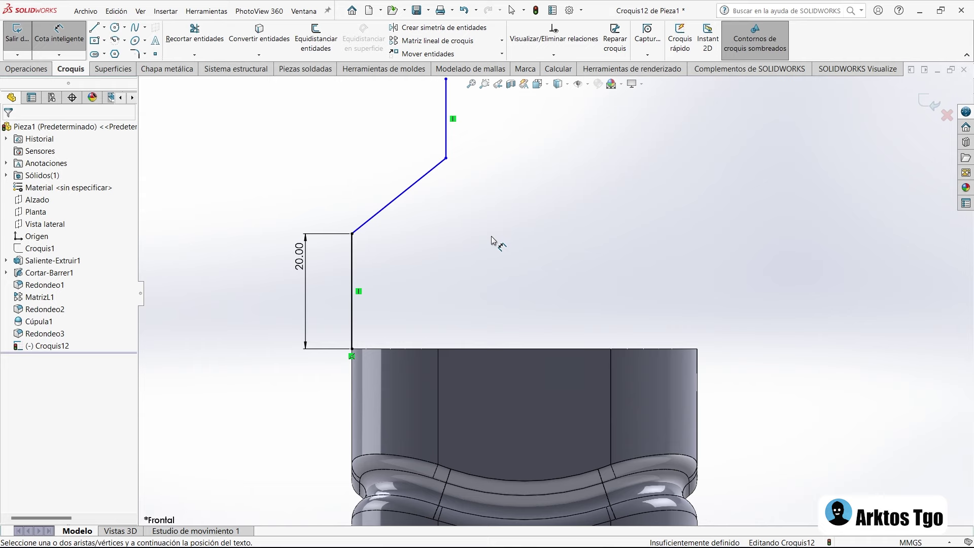
pyautogui.click(427, 185)
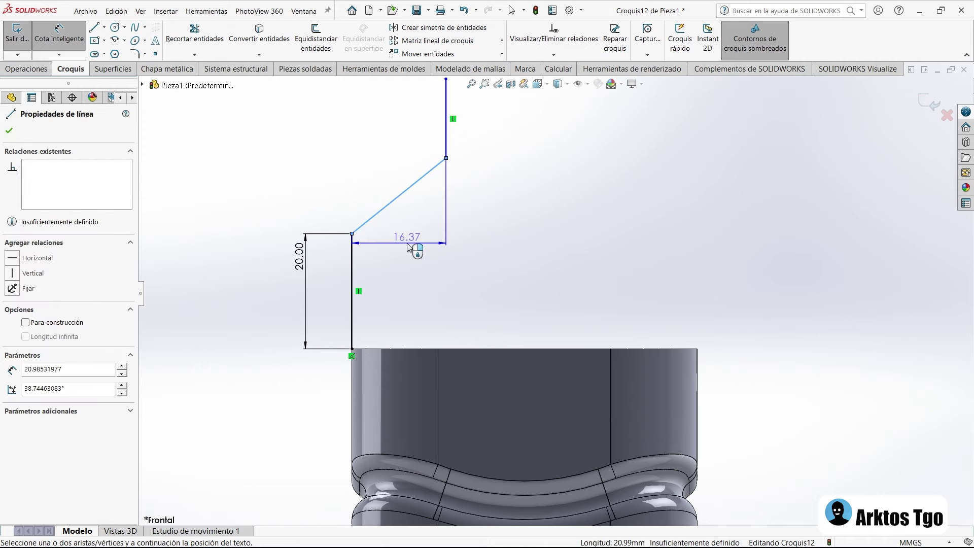
pyautogui.click(408, 247)
pyautogui.write('18')
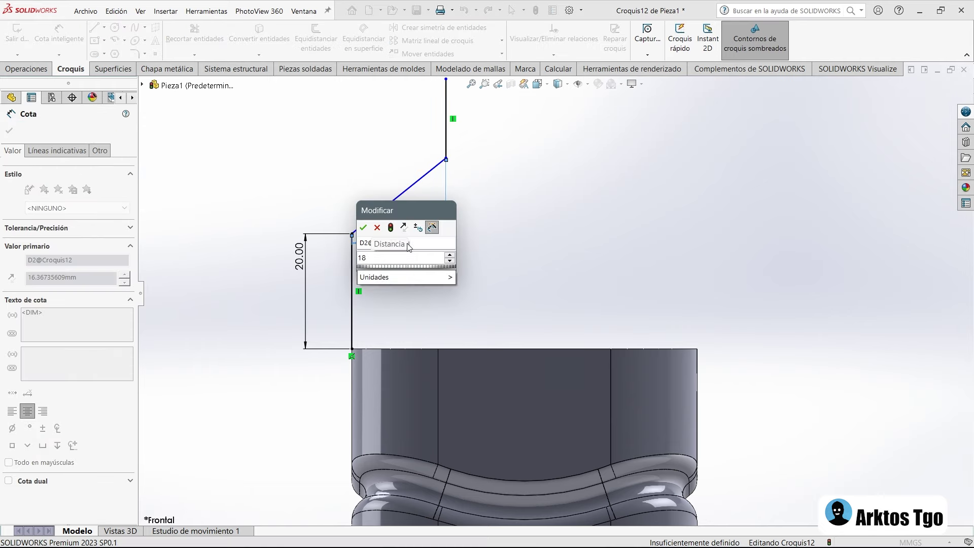
pyautogui.press('Return')
# Set the diagonal's vertical rise to 18 mm and the top vertical line to 18 mm
pyautogui.keyDown('ctrl'); pyautogui.moveTo(408, 247); pyautogui.dragTo(452, 312, button='middle'); pyautogui.keyUp('ctrl')
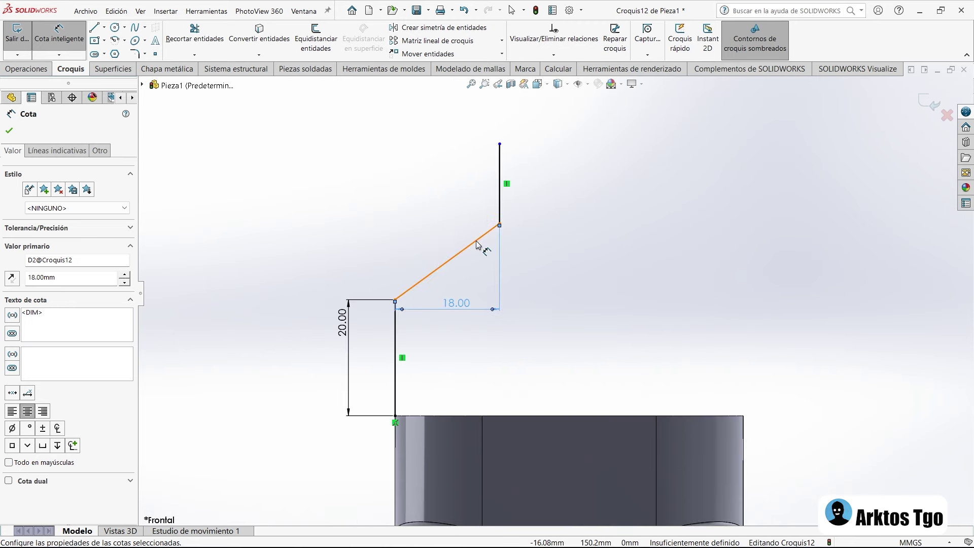
pyautogui.click(441, 266)
pyautogui.click(387, 256)
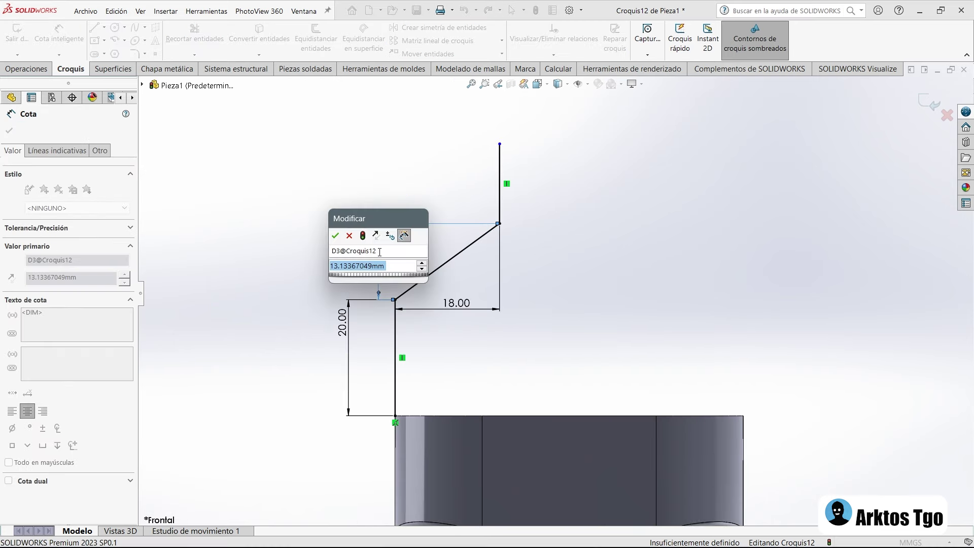
pyautogui.press('Return')
pyautogui.write('18')
pyautogui.press('Return')
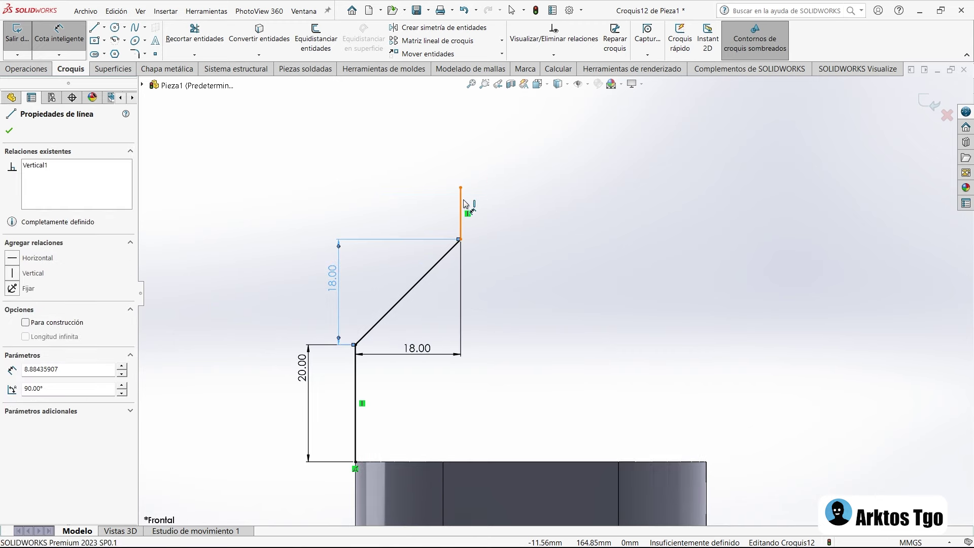
pyautogui.click(462, 203)
pyautogui.click(421, 202)
pyautogui.write('18')
pyautogui.press('Return')
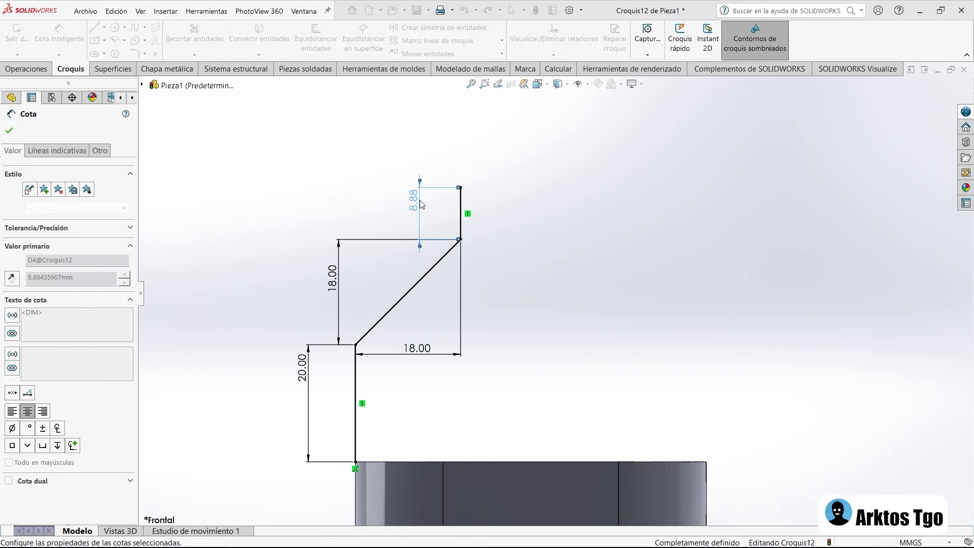
pyautogui.press('Escape')
pyautogui.rightClick(584, 204)
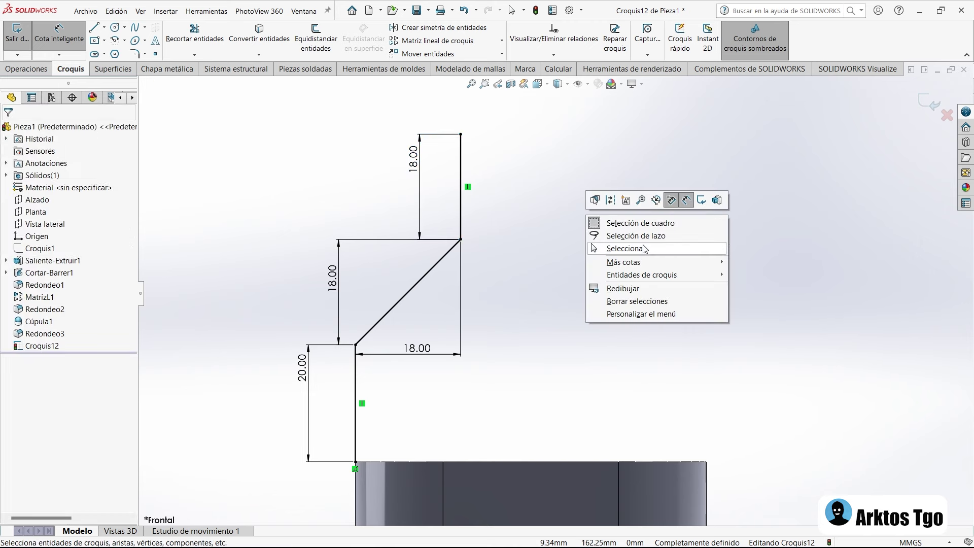
pyautogui.press('Escape')
pyautogui.scroll(2, 591, 269)
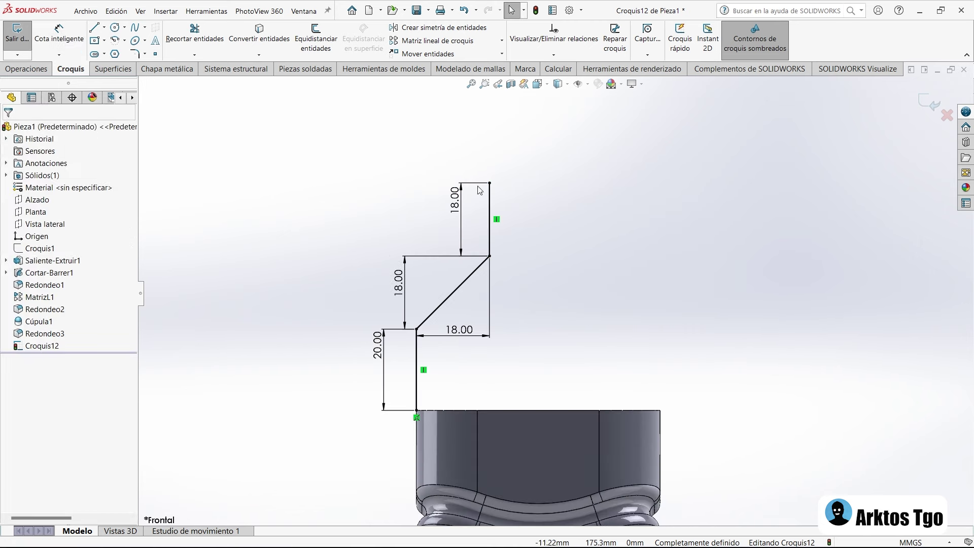
pyautogui.click(136, 53)
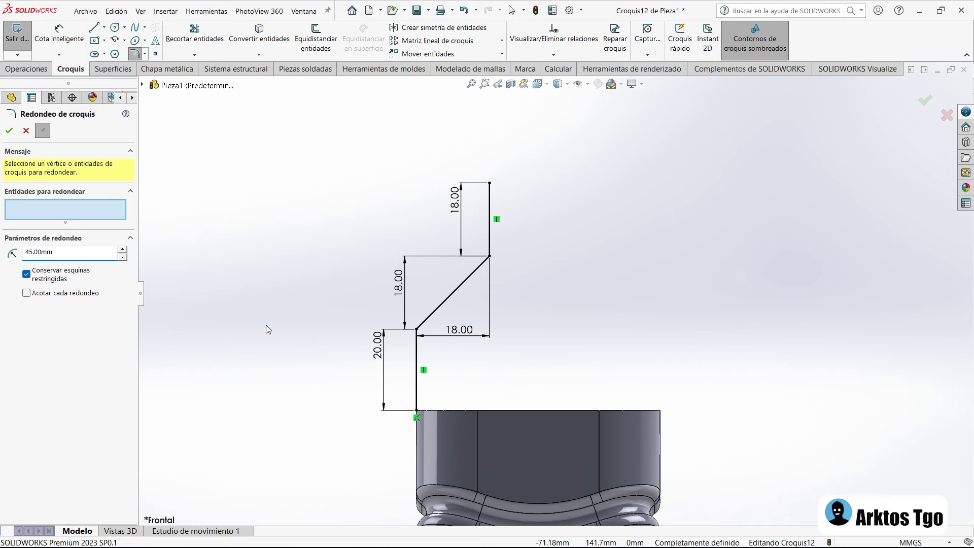
# Fillet the lower bend at R45 and the upper bend at R15, then view from the front
pyautogui.click(416, 331)
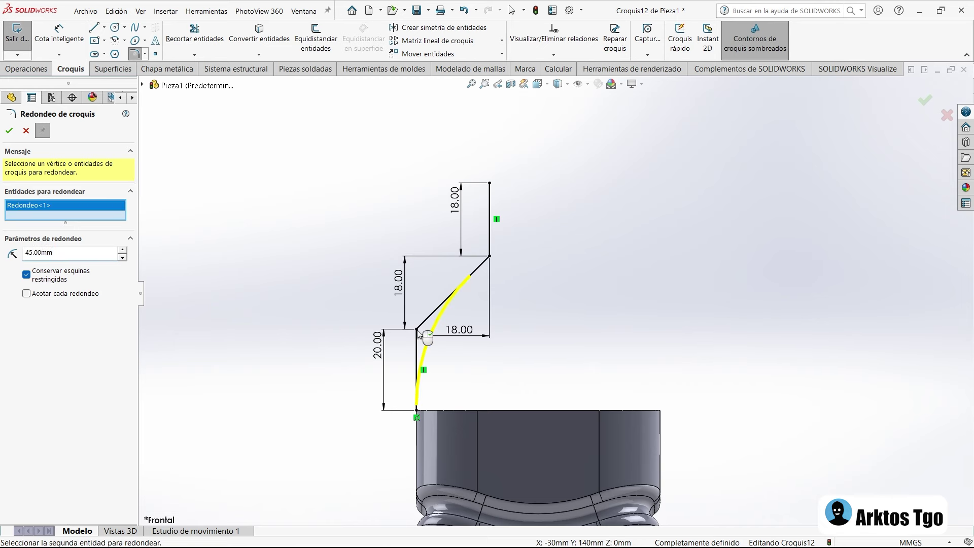
pyautogui.write('15')
pyautogui.press('Return')
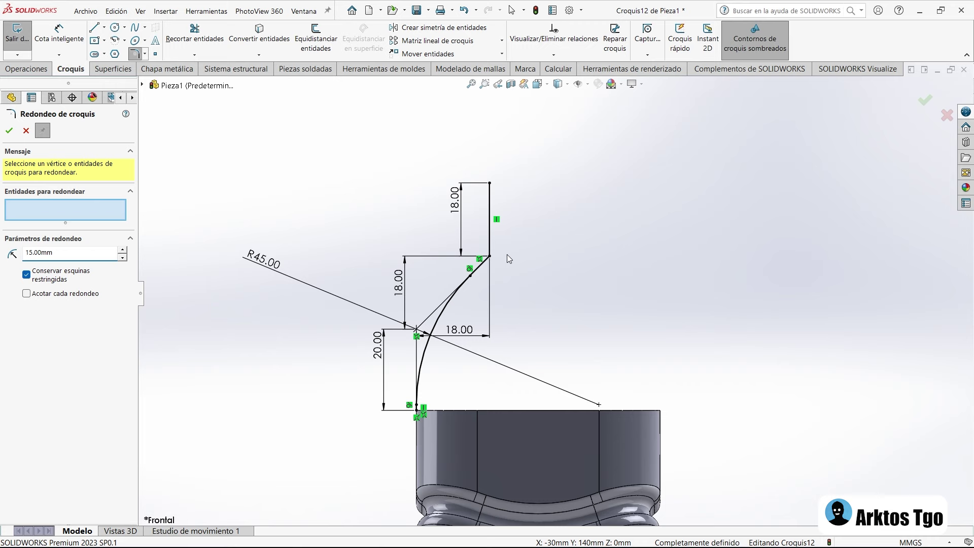
pyautogui.click(489, 256)
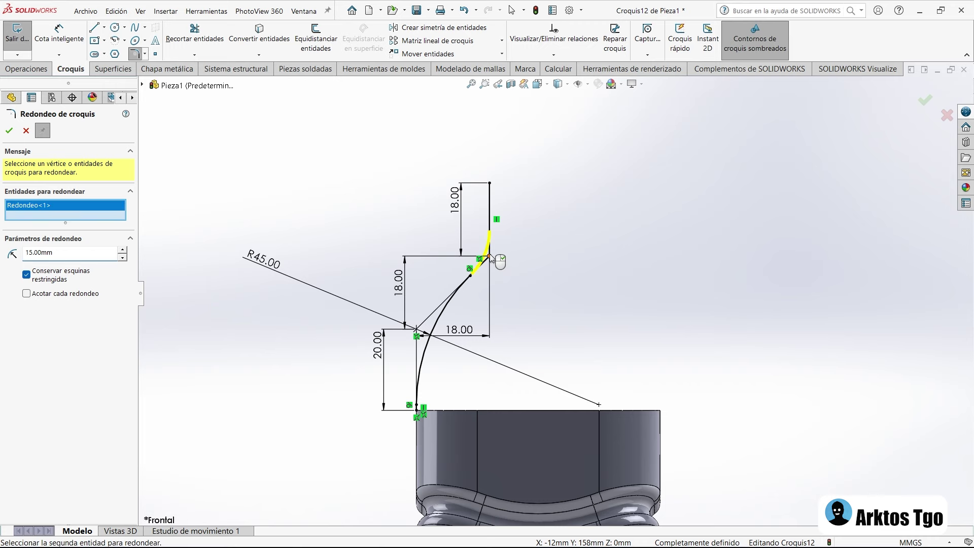
pyautogui.press('Return')
pyautogui.press('Escape')
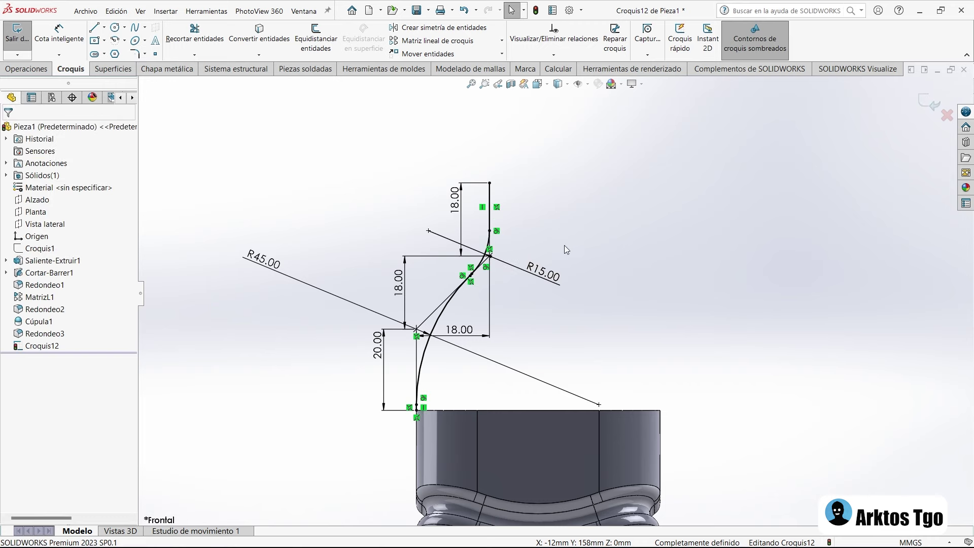
pyautogui.moveTo(561, 239); pyautogui.dragTo(563, 384, button='middle')
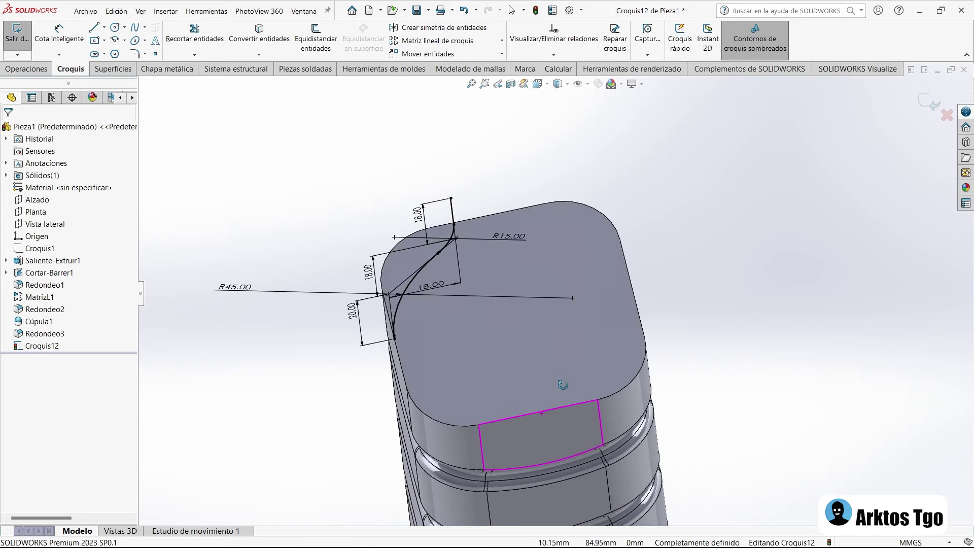
pyautogui.hotkey('ctrl', '8')
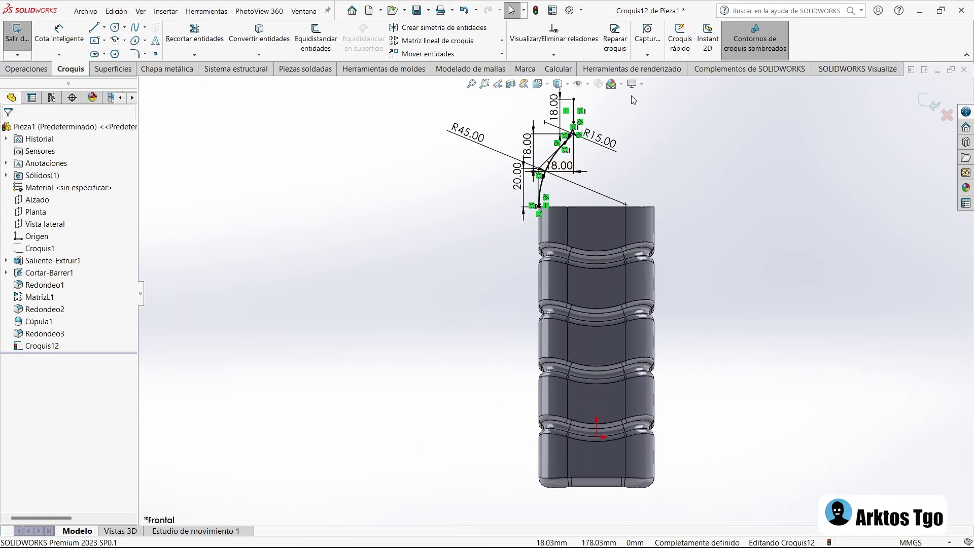
# Draw a vertical centerline upward from the midpoint of the bottle's top edge
pyautogui.scroll(-5, 662, 137)
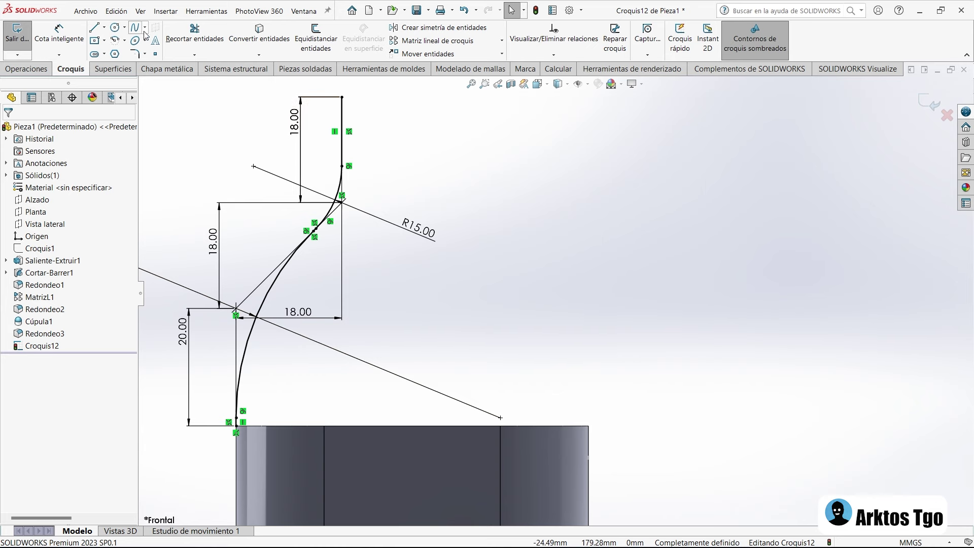
pyautogui.click(105, 28)
pyautogui.click(118, 51)
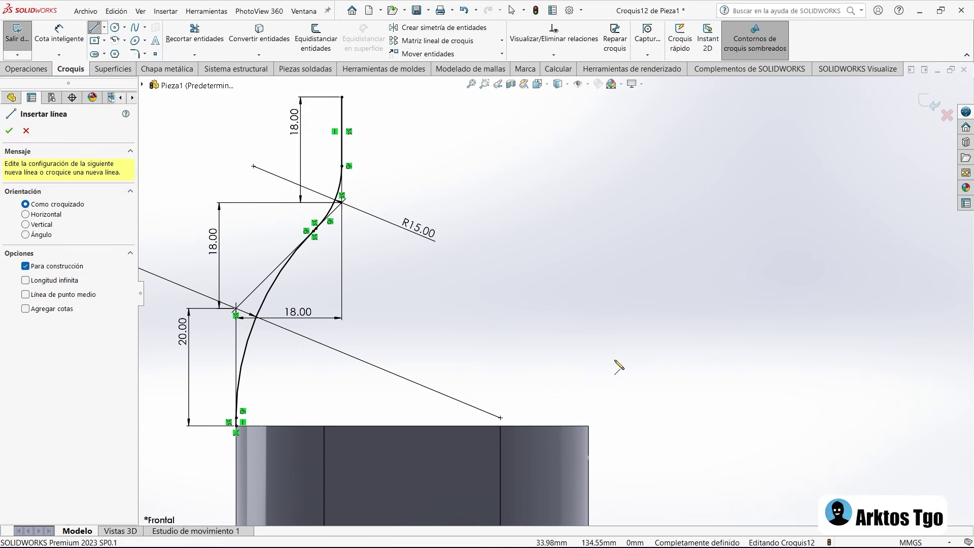
pyautogui.click(412, 426)
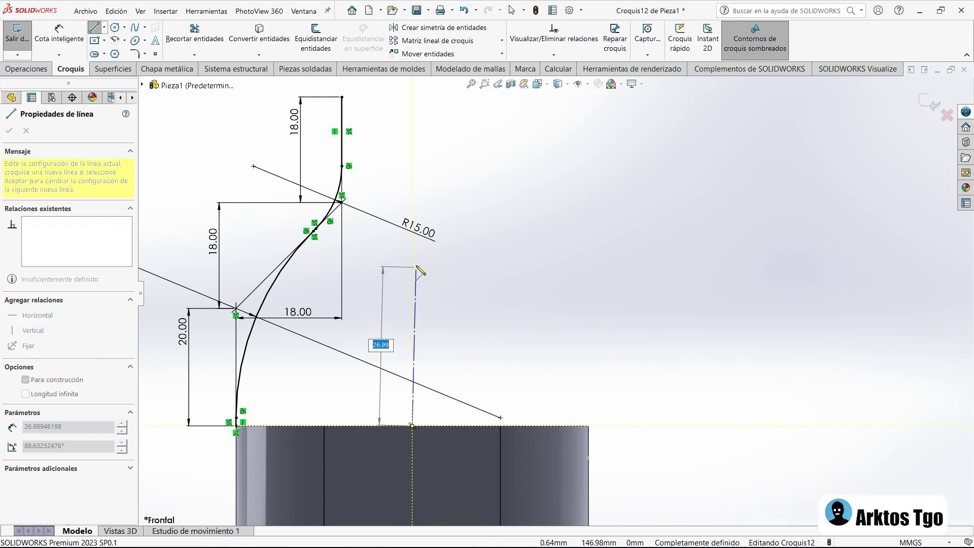
pyautogui.click(412, 97)
pyautogui.rightClick(463, 98)
pyautogui.click(484, 123)
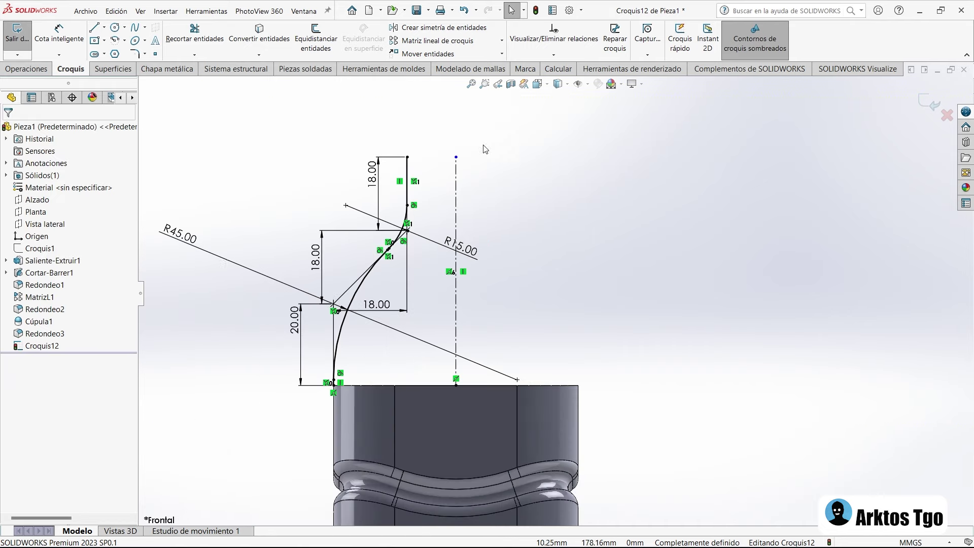
# Make the centerline's top end horizontal with the neck profile's top point
pyautogui.moveTo(457, 158); pyautogui.dragTo(462, 154)
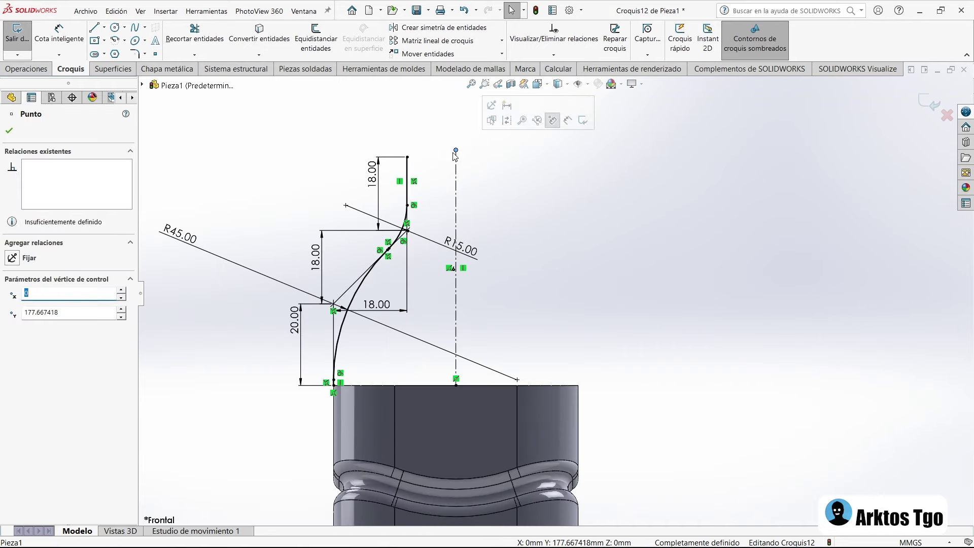
pyautogui.keyDown('ctrl'); pyautogui.click(407, 157); pyautogui.keyUp('ctrl')
pyautogui.click(439, 113)
pyautogui.click(477, 165)
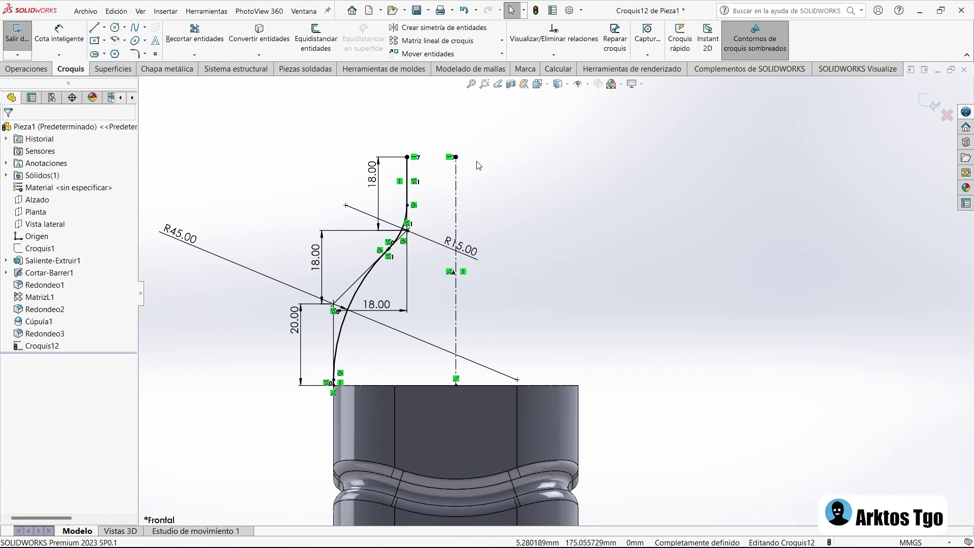
pyautogui.scroll(2, 555, 295)
pyautogui.moveTo(299, 147); pyautogui.dragTo(457, 388)
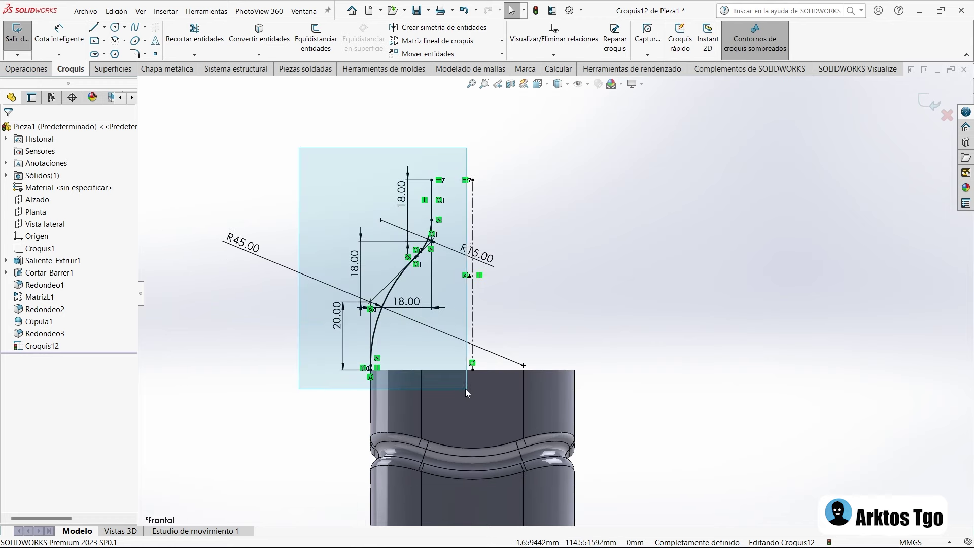
# Mirror the selected neck profile about the vertical centerline
pyautogui.click(428, 29)
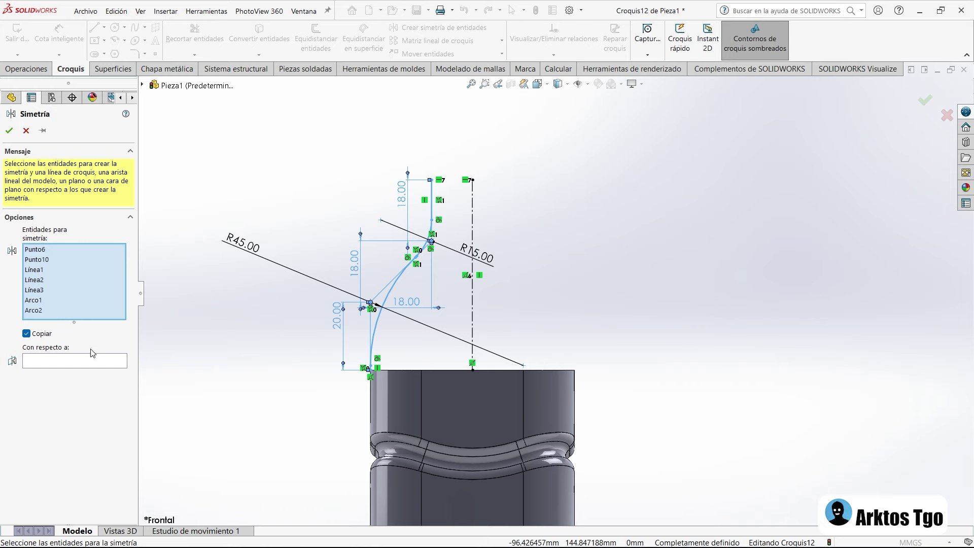
pyautogui.click(88, 361)
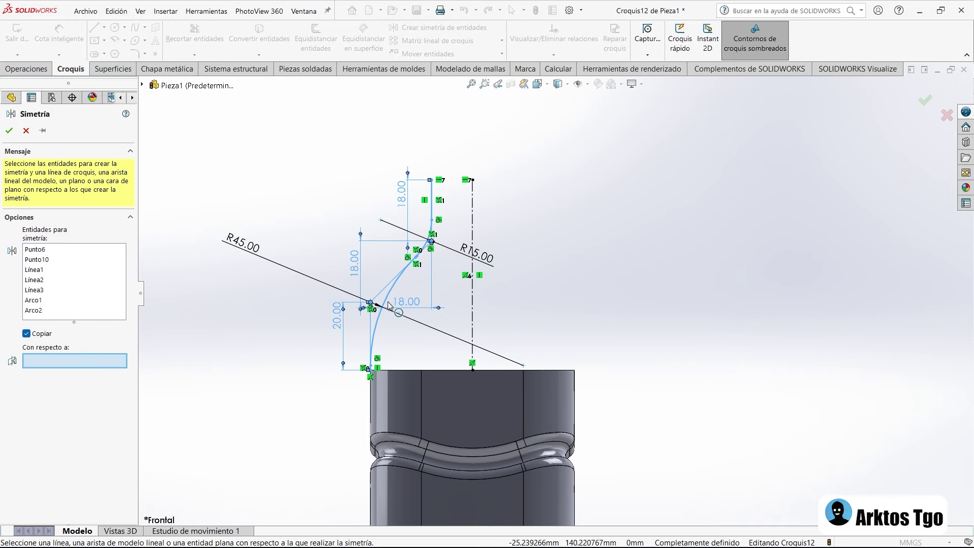
pyautogui.click(473, 304)
pyautogui.rightClick(473, 304)
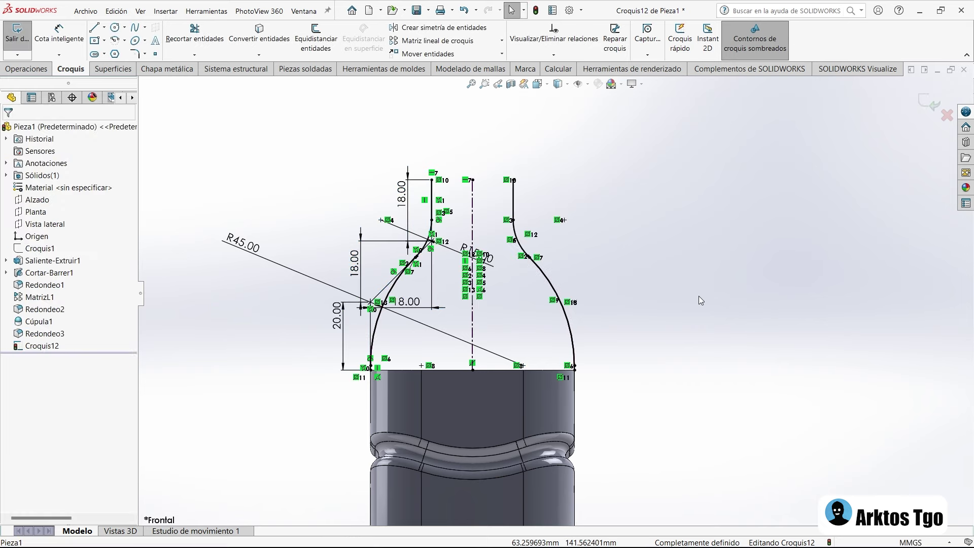
pyautogui.scroll(3, 555, 291)
pyautogui.scroll(-2, 514, 349)
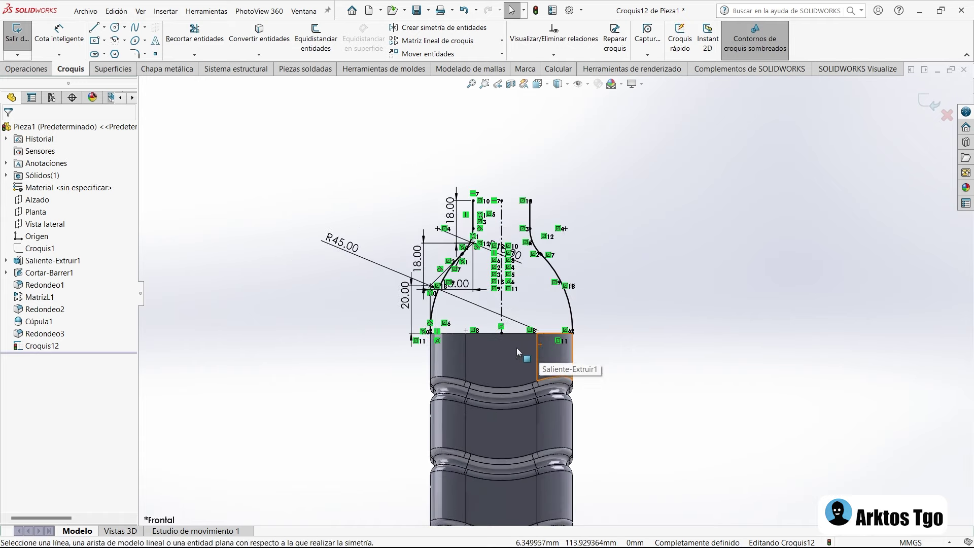
pyautogui.scroll(-2, 533, 260)
# Return to the Front view and select all the neck sketch entities
pyautogui.scroll(-2, 503, 263)
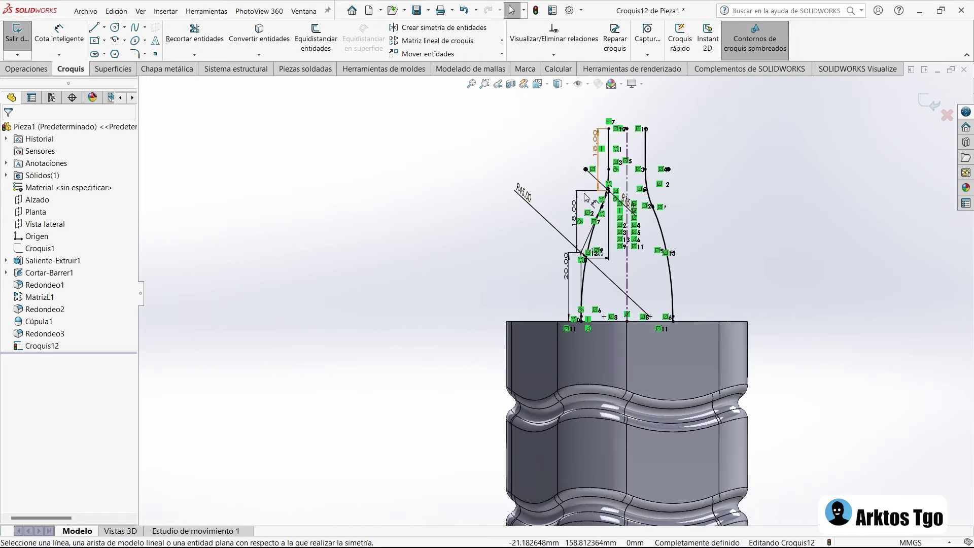
pyautogui.moveTo(503, 263)
pyautogui.mouseDown(button='middle')
pyautogui.moveTo(469, 244)
pyautogui.moveTo(562, 247)
pyautogui.mouseUp(button='middle')
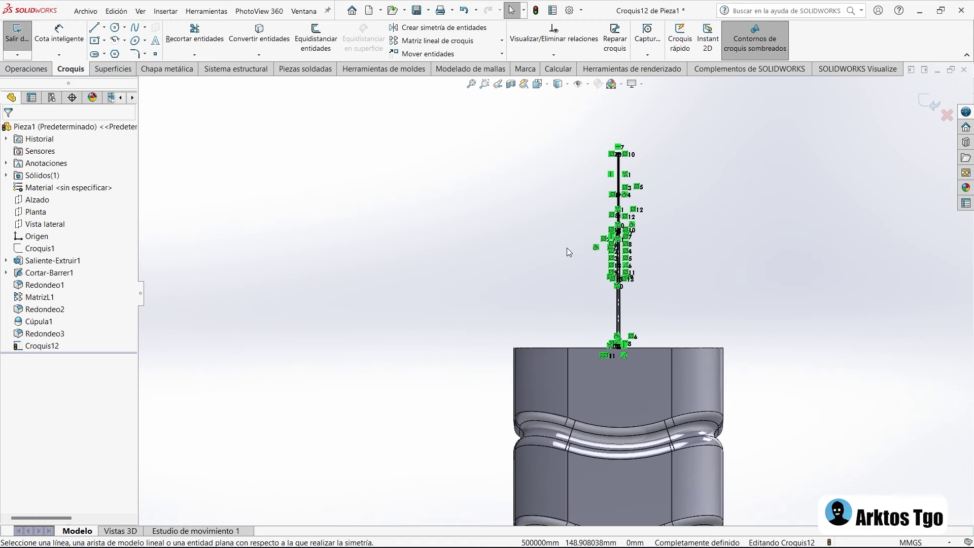
pyautogui.hotkey('ctrl', '8')
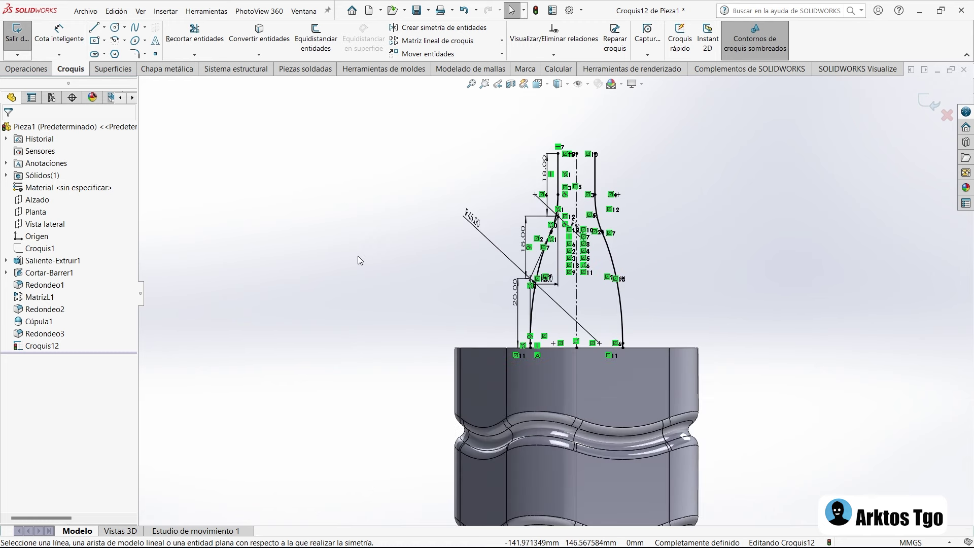
pyautogui.hotkey('ctrl', '1')
pyautogui.scroll(-5, 591, 261)
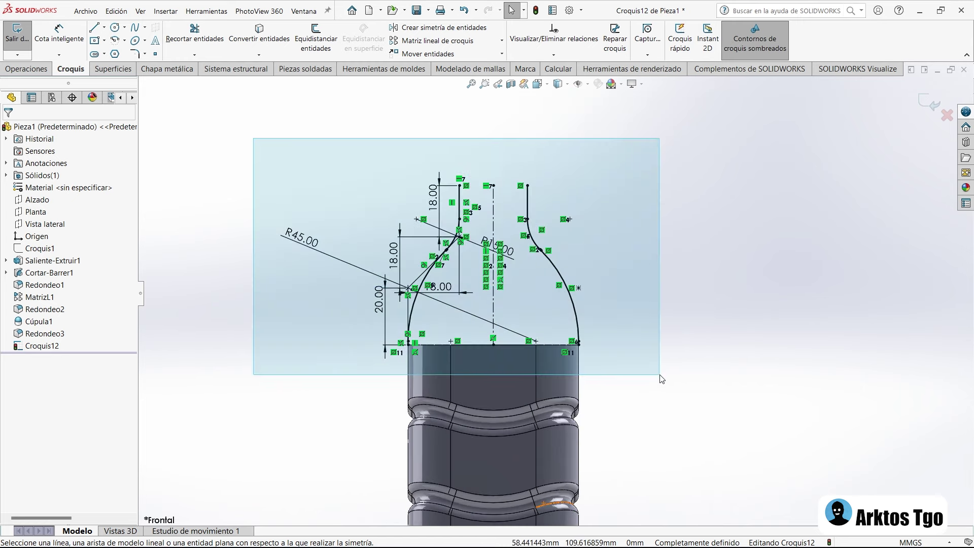
pyautogui.moveTo(253, 139); pyautogui.dragTo(662, 379)
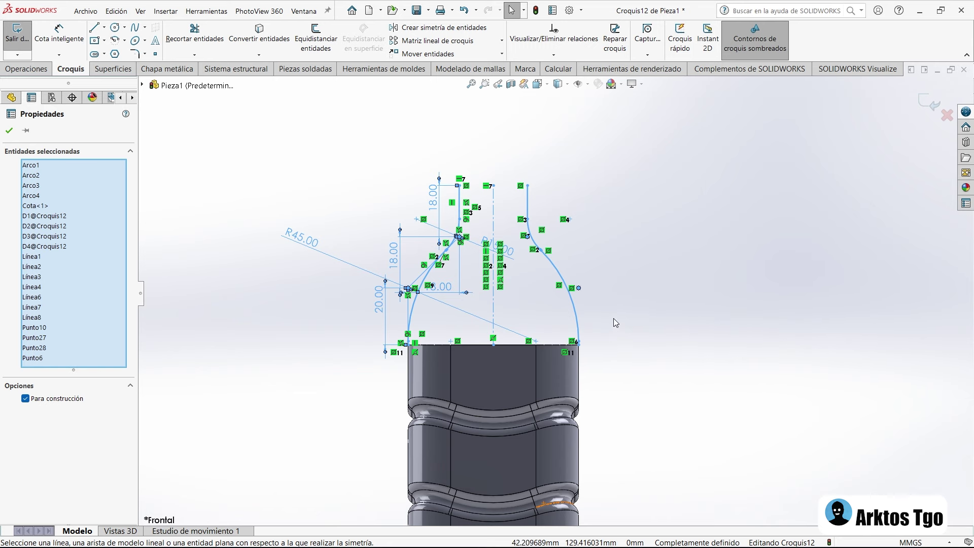
# Clear the selection and exit the Croquis12 sketch
pyautogui.click(613, 318)
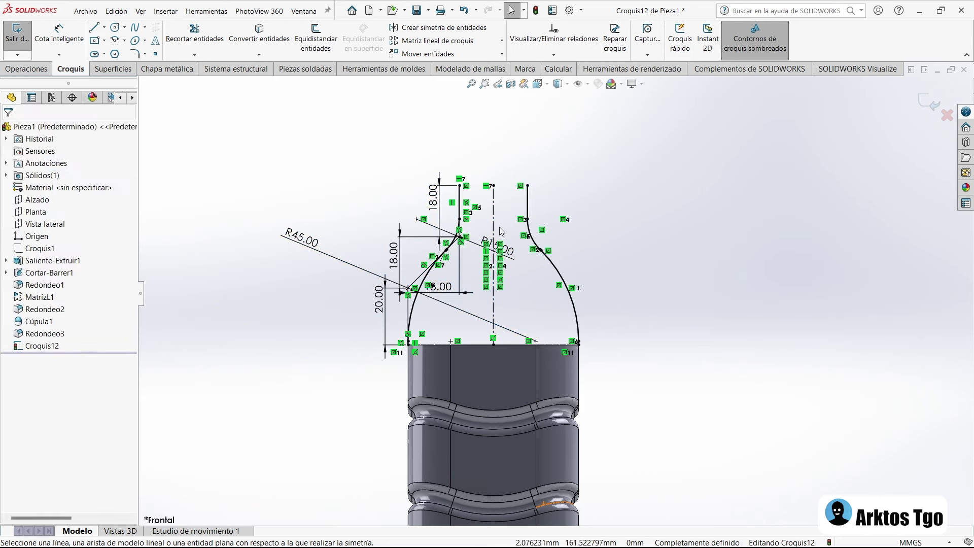
pyautogui.click(932, 110)
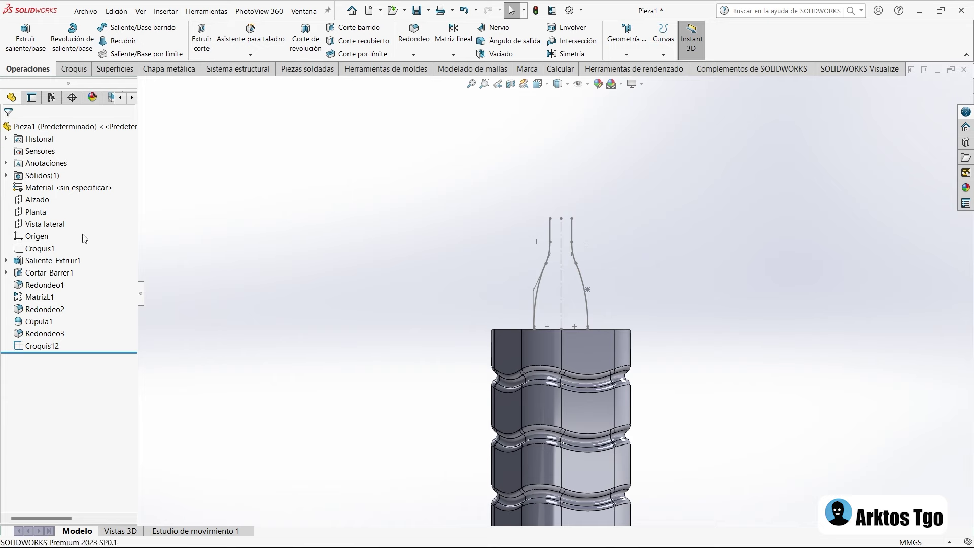
# Start a sketch on the Vista lateral plane and paste the copied R45 neck profile
pyautogui.click(61, 224)
pyautogui.click(63, 214)
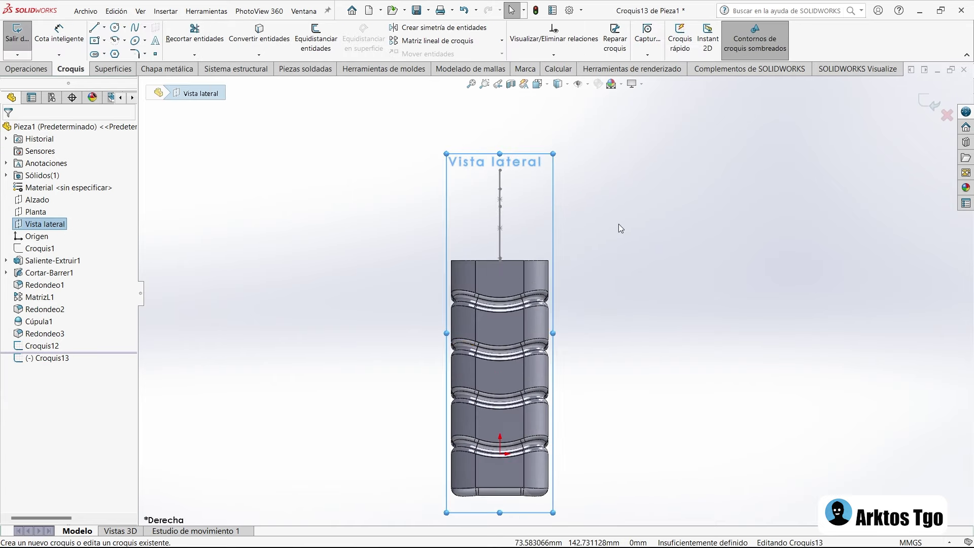
pyautogui.hotkey('ctrl', 'v')
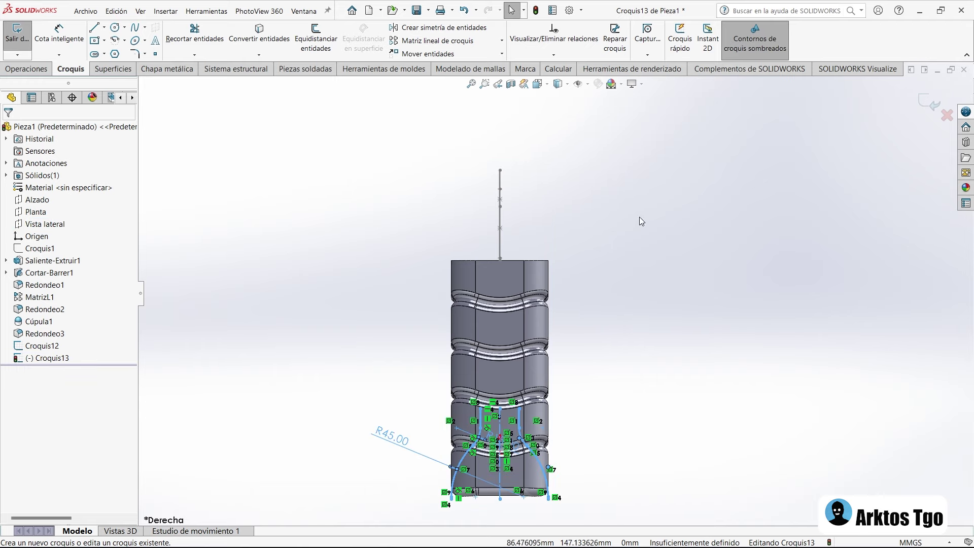
pyautogui.scroll(-3, 533, 396)
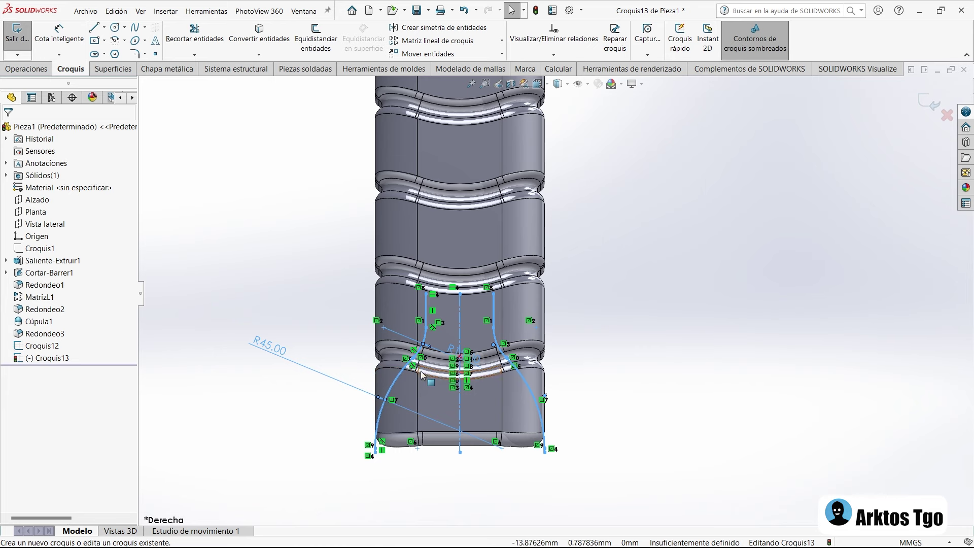
# Move the pasted profile from its centerline base point onto the top of the bottle body
pyautogui.click(408, 55)
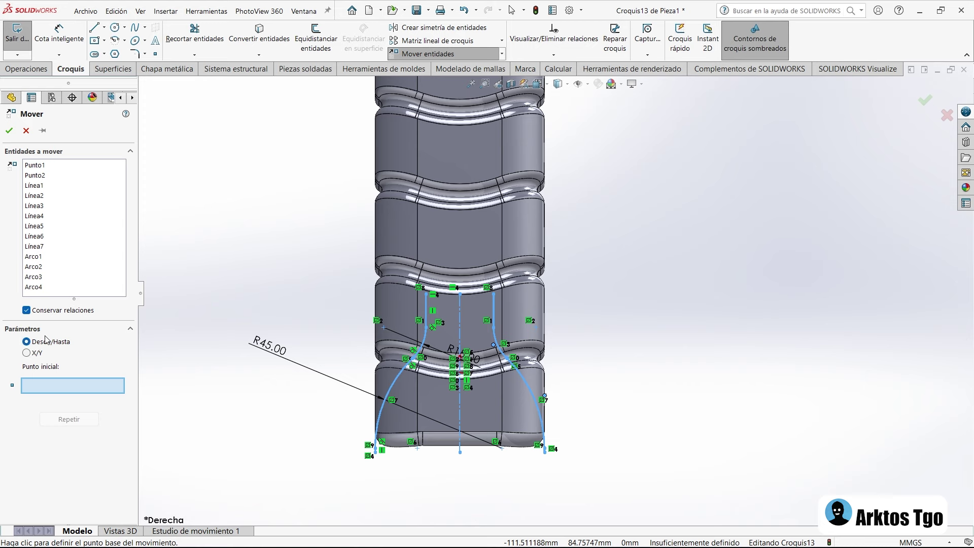
pyautogui.click(462, 456)
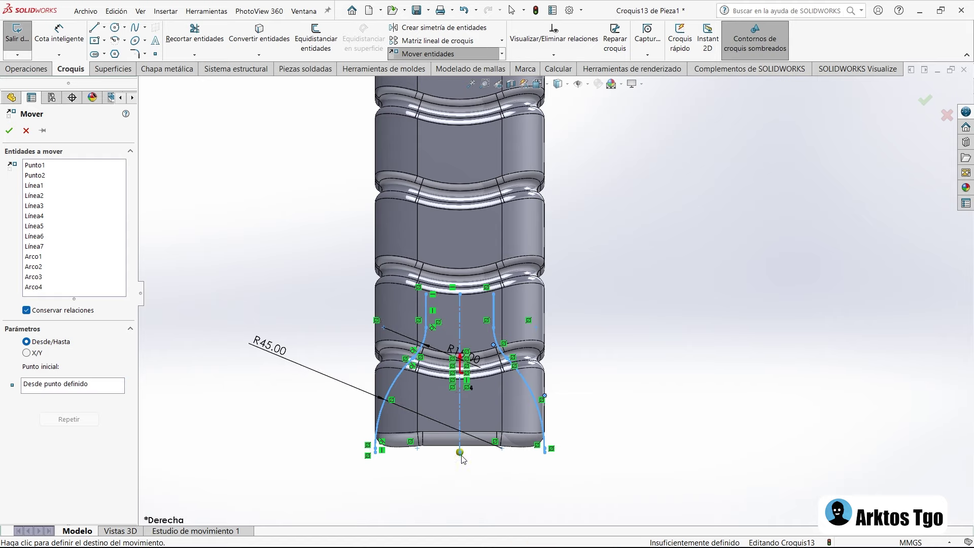
pyautogui.scroll(2, 463, 474)
pyautogui.scroll(-2, 510, 160)
pyautogui.scroll(-3, 510, 159)
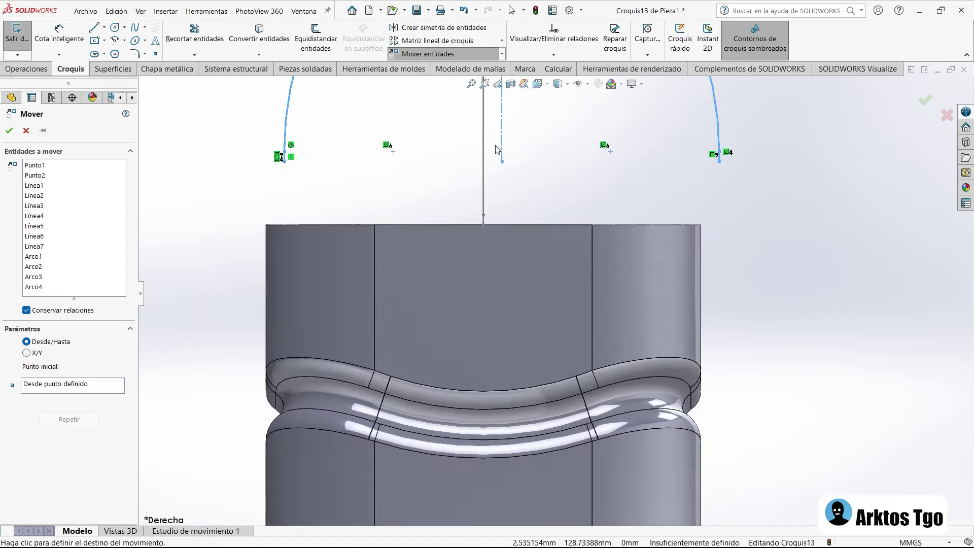
pyautogui.scroll(-1, 488, 269)
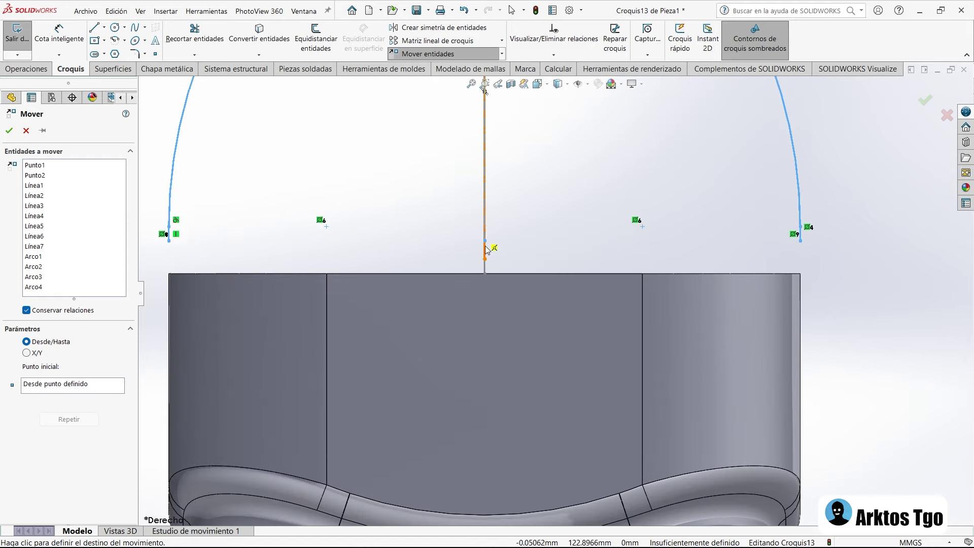
pyautogui.click(486, 274)
pyautogui.scroll(3, 507, 294)
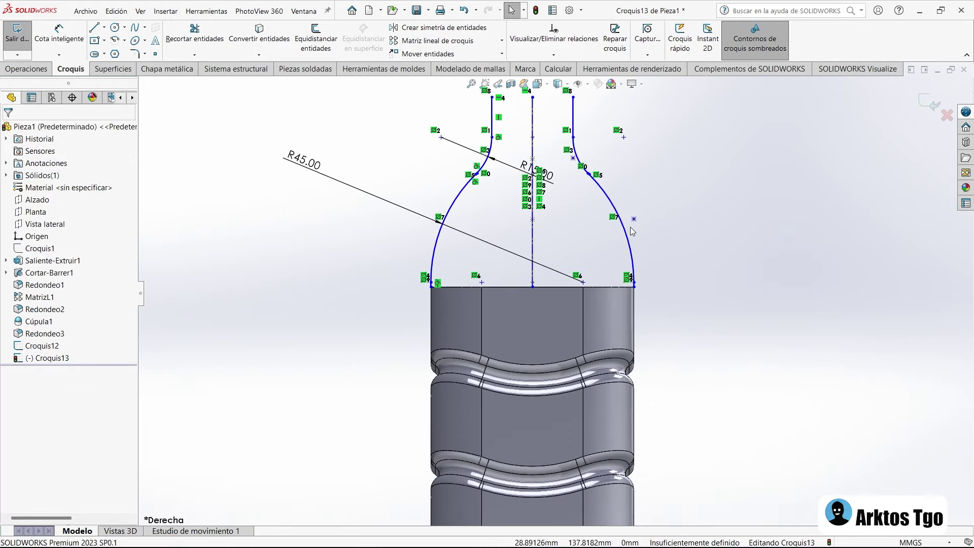
pyautogui.scroll(-3, 523, 317)
pyautogui.scroll(-2, 550, 292)
pyautogui.scroll(-3, 549, 292)
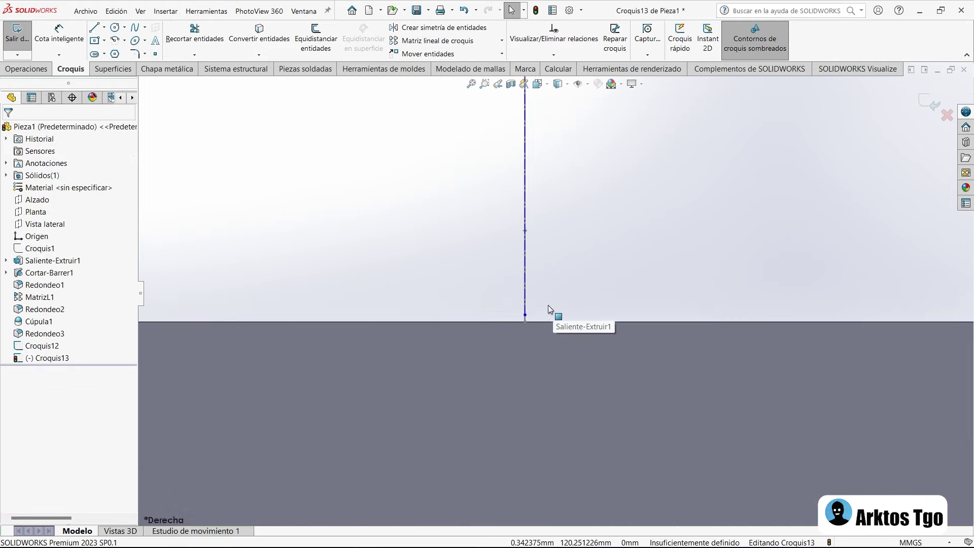
# Relate the centerline's bottom endpoint to the body's top edge, anchoring the copied outline
pyautogui.click(524, 315)
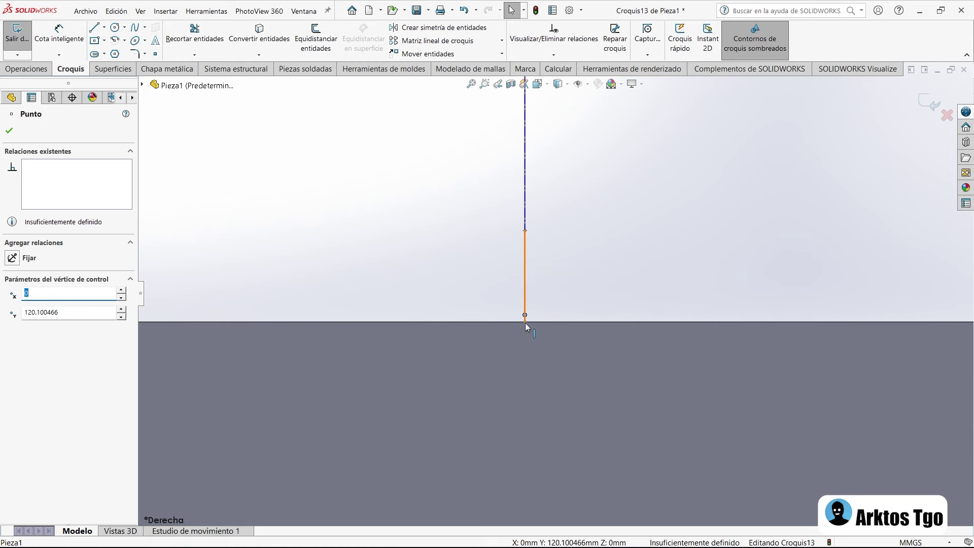
pyautogui.keyDown('ctrl'); pyautogui.click(509, 321); pyautogui.keyUp('ctrl')
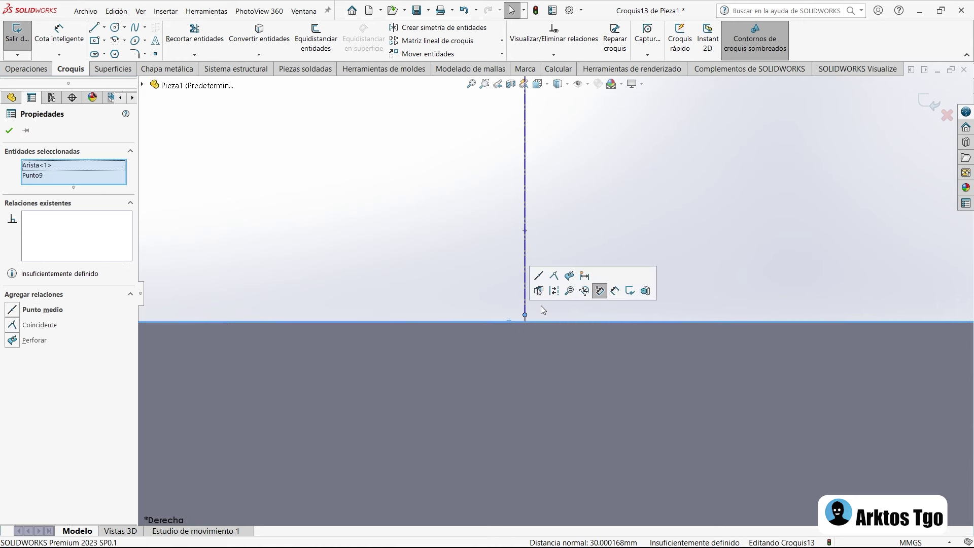
pyautogui.press('Escape')
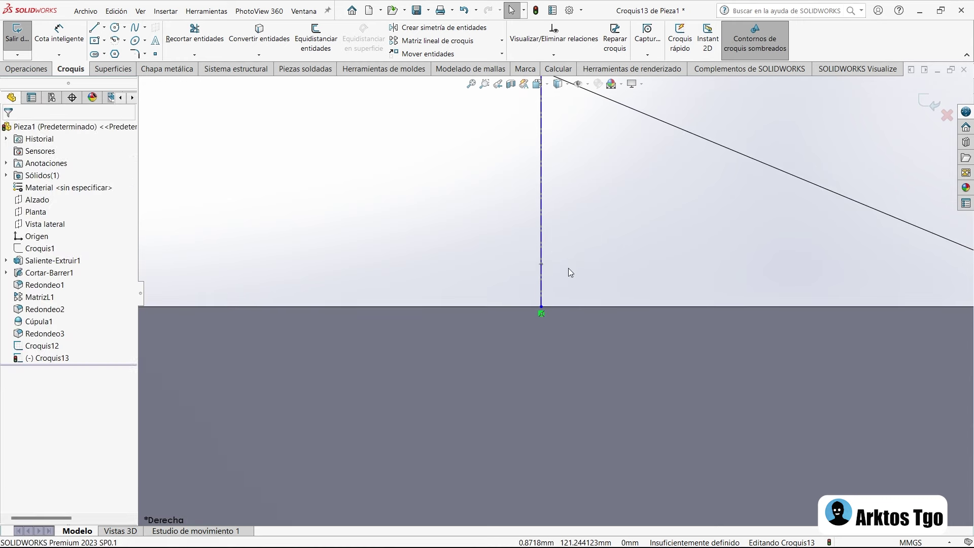
pyautogui.scroll(5, 565, 276)
pyautogui.scroll(-3, 565, 276)
pyautogui.scroll(-5, 273, 290)
pyautogui.scroll(3, 342, 333)
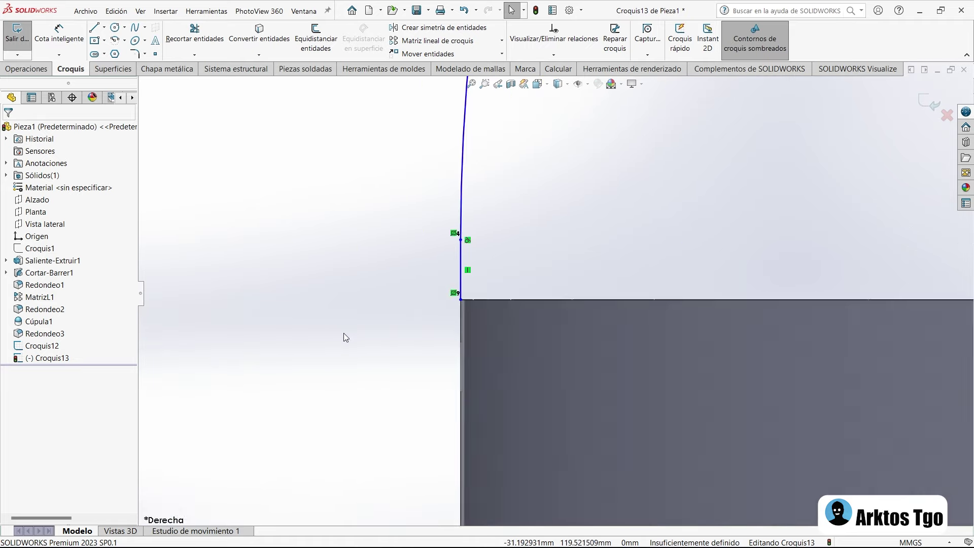
pyautogui.scroll(3, 456, 305)
pyautogui.scroll(-2, 646, 276)
pyautogui.scroll(1, 635, 266)
pyautogui.moveTo(635, 267); pyautogui.dragTo(619, 252, button='middle')
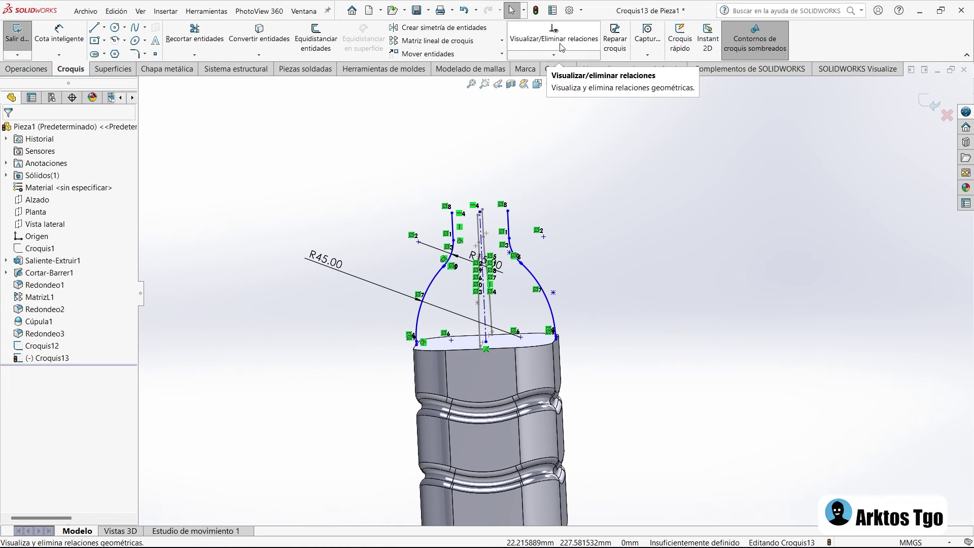
pyautogui.click(570, 56)
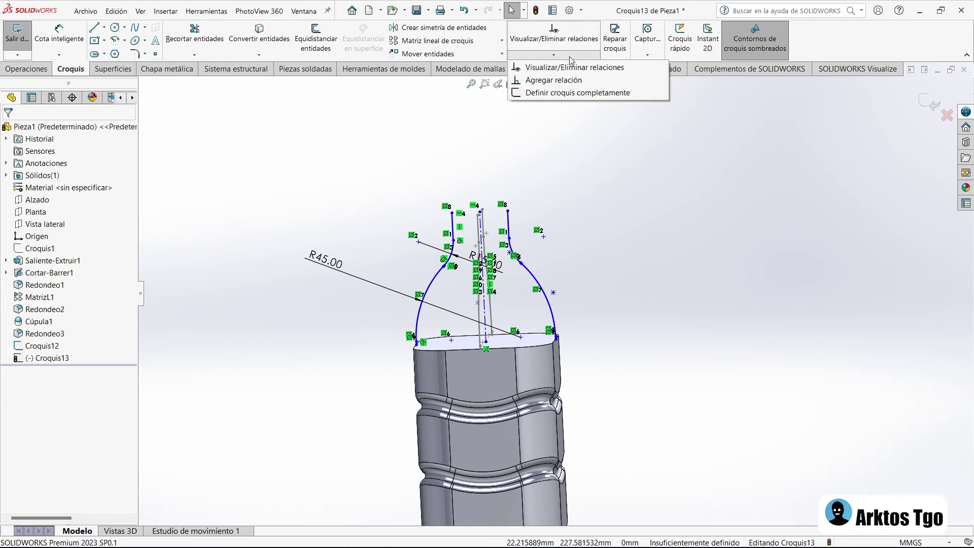
# Fully define Croquis13, adding dimensions like 176.00, 158.10, 140.10 and 121.36, then exit it
pyautogui.click(554, 92)
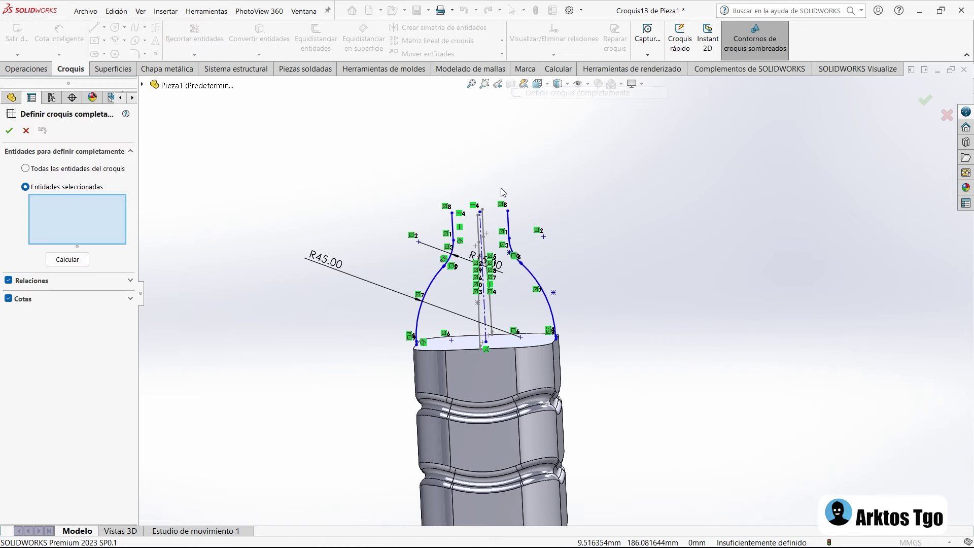
pyautogui.moveTo(256, 154); pyautogui.dragTo(648, 342)
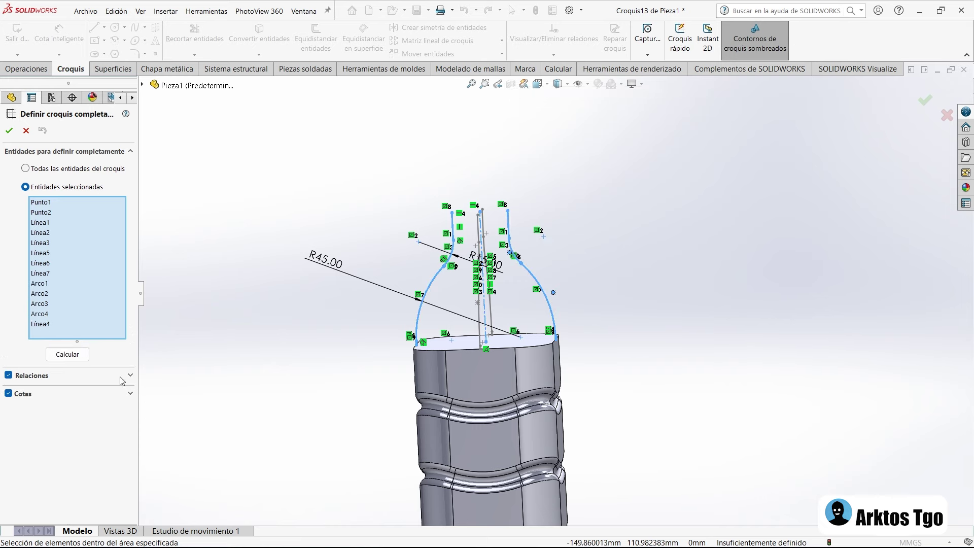
pyautogui.click(76, 354)
pyautogui.scroll(3, 502, 247)
pyautogui.moveTo(456, 254)
pyautogui.mouseDown(button='middle')
pyautogui.moveTo(502, 247)
pyautogui.moveTo(449, 262)
pyautogui.mouseUp(button='middle')
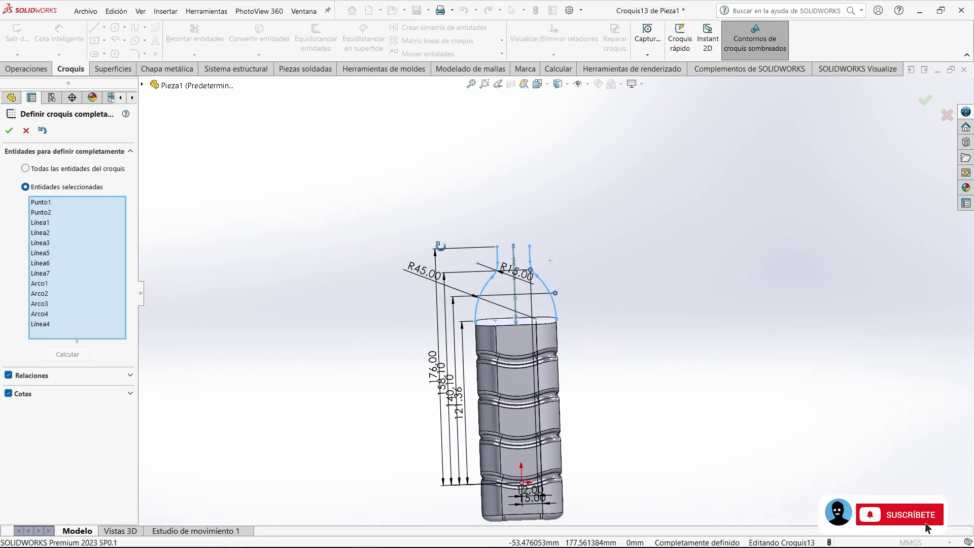
pyautogui.scroll(-3, 501, 276)
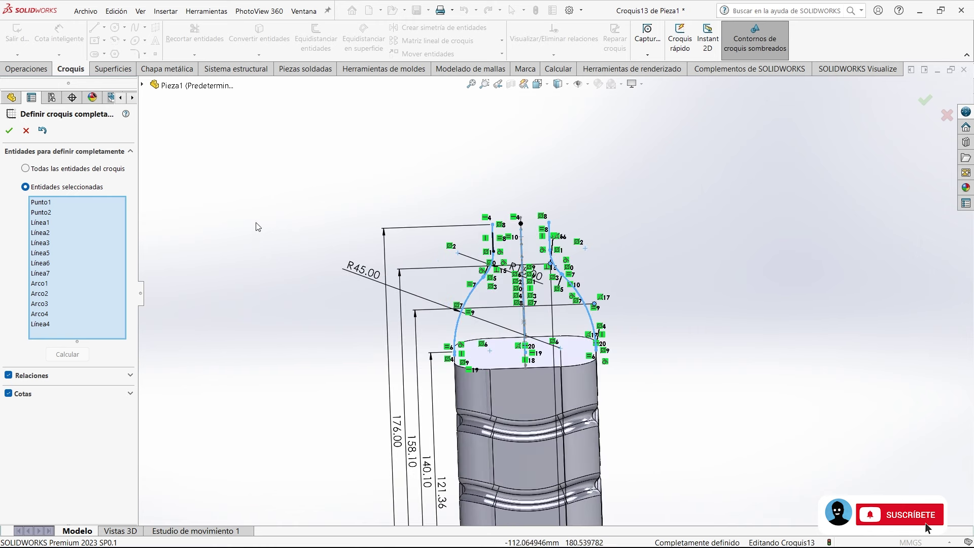
pyautogui.click(9, 132)
pyautogui.moveTo(317, 165)
pyautogui.mouseDown(button='middle')
pyautogui.moveTo(450, 198)
pyautogui.moveTo(423, 195)
pyautogui.moveTo(394, 163)
pyautogui.moveTo(429, 218)
pyautogui.mouseUp(button='middle')
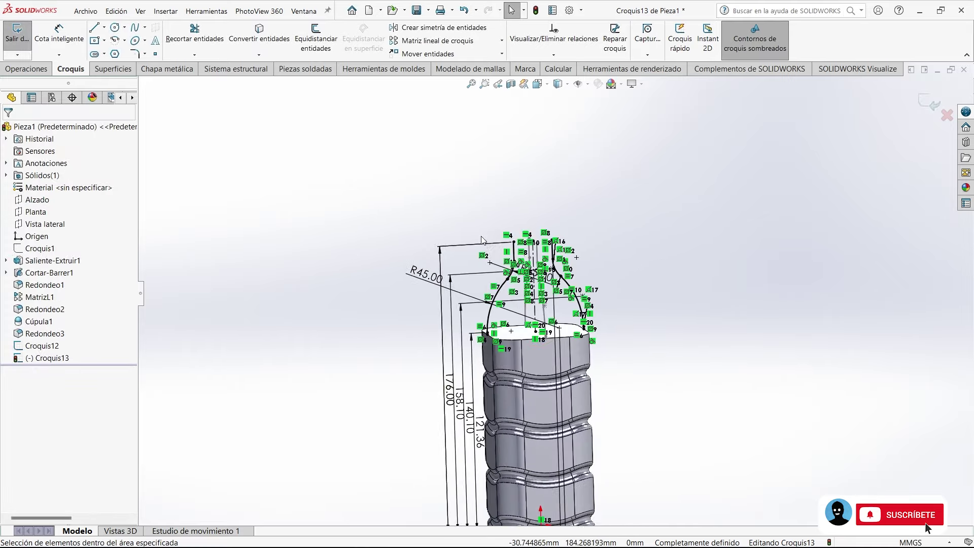
pyautogui.click(928, 102)
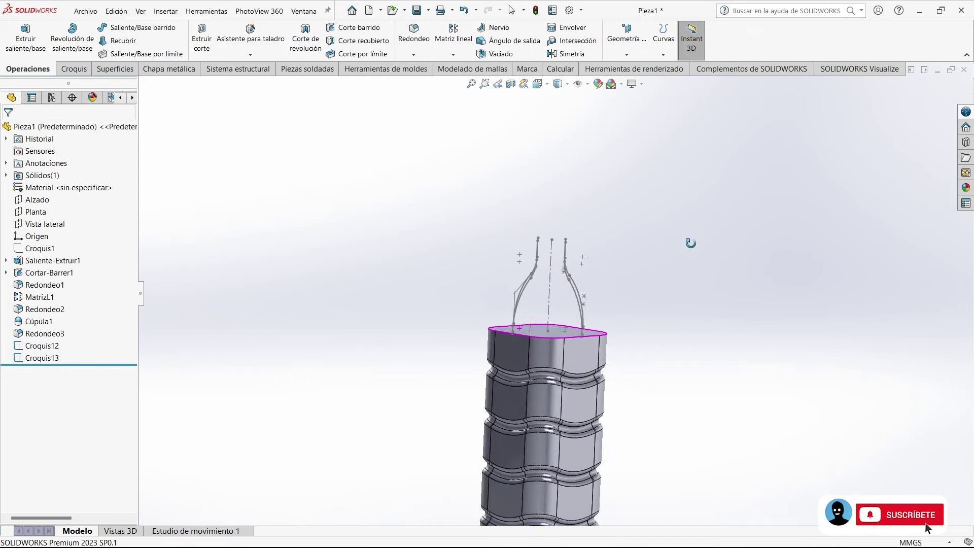
# View the two crossing neck sketches from above, then snap to the isometric view
pyautogui.moveTo(555, 307)
pyautogui.mouseDown(button='middle')
pyautogui.moveTo(402, 298)
pyautogui.moveTo(443, 382)
pyautogui.moveTo(385, 403)
pyautogui.moveTo(443, 400)
pyautogui.moveTo(445, 467)
pyautogui.moveTo(482, 304)
pyautogui.moveTo(550, 302)
pyautogui.moveTo(485, 306)
pyautogui.mouseUp(button='middle')
pyautogui.hotkey('ctrl', '7')
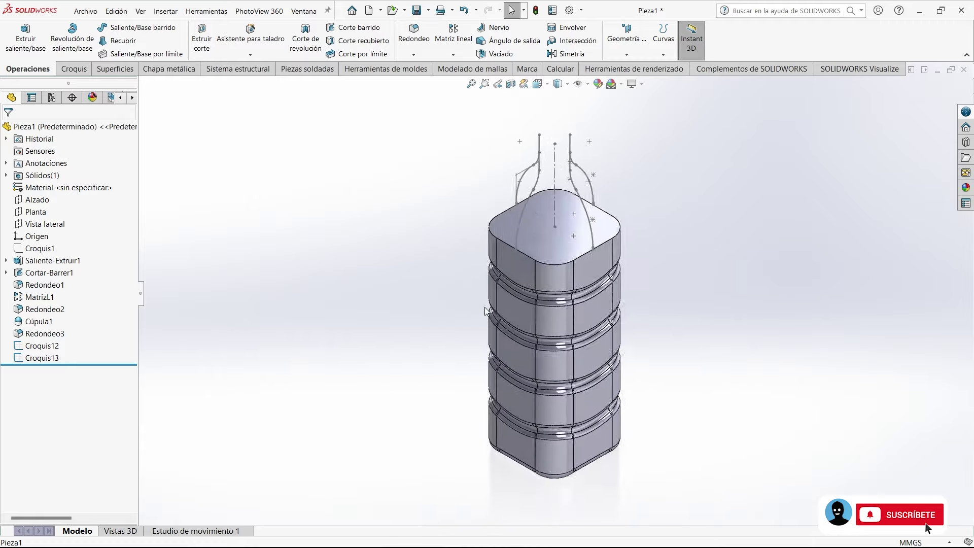
pyautogui.scroll(-2, 628, 226)
pyautogui.scroll(-2, 539, 224)
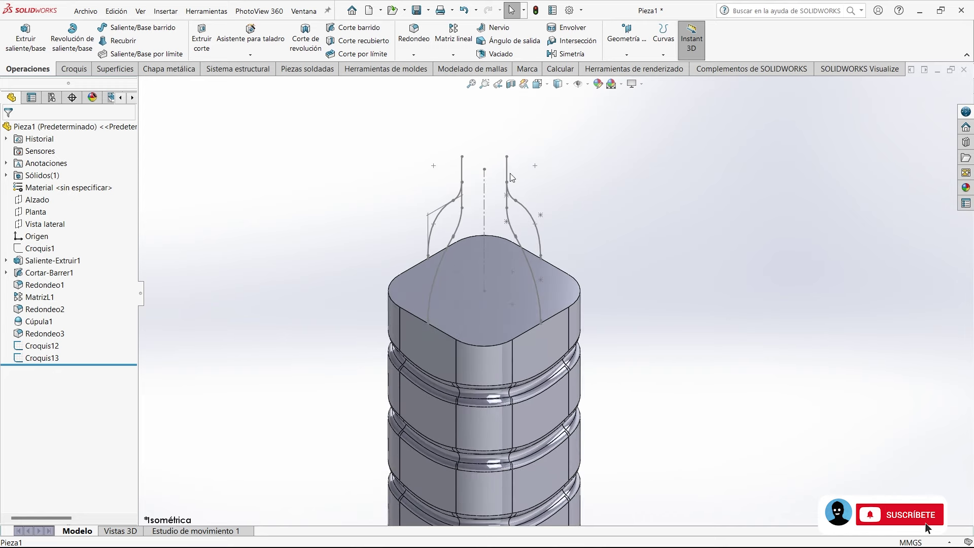
pyautogui.click(627, 54)
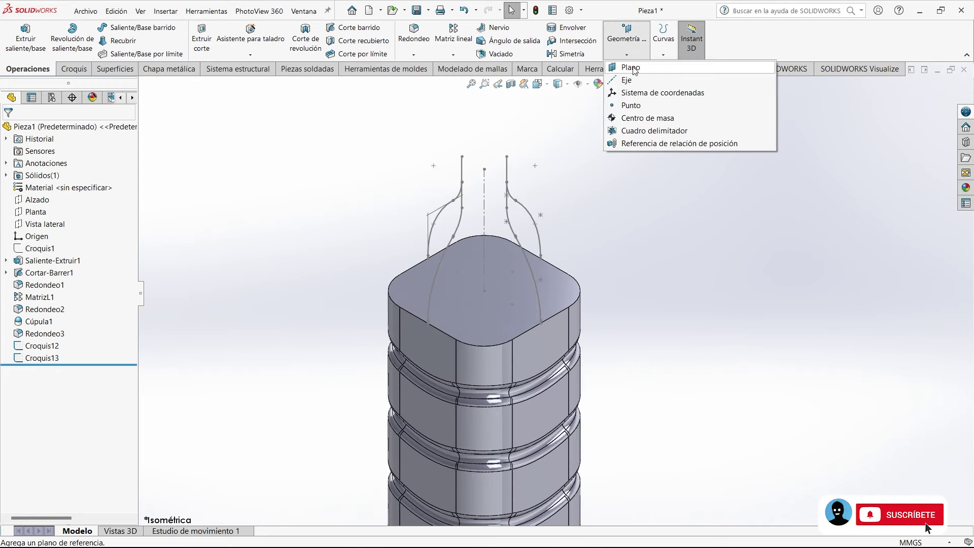
# Create Plano1 parallel to Planta, coincident with the neck sketch's top point Punto15@Croquis12
pyautogui.click(631, 67)
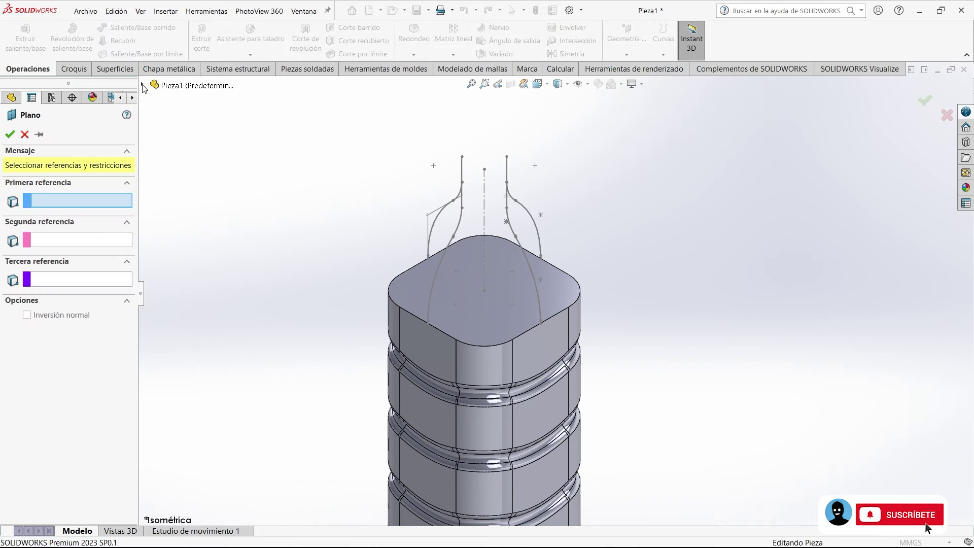
pyautogui.click(142, 85)
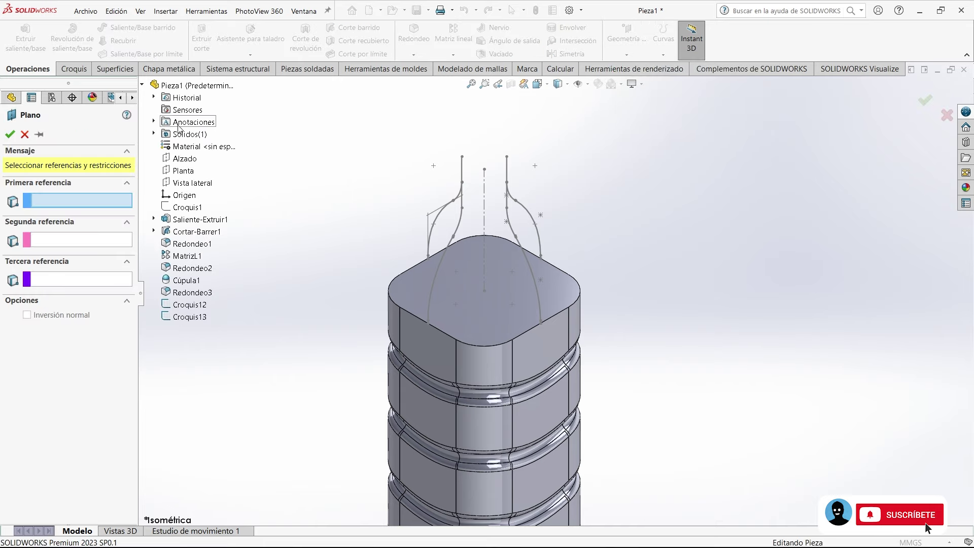
pyautogui.click(183, 172)
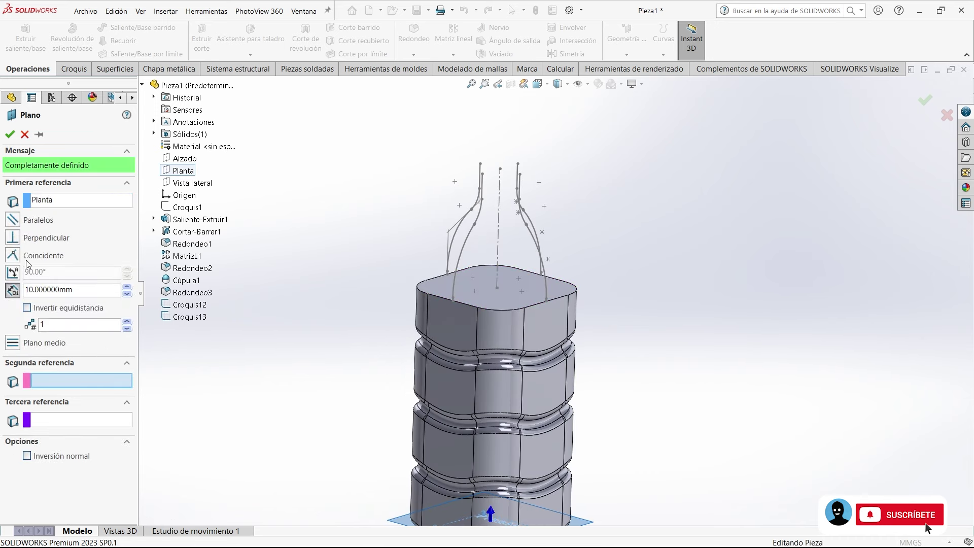
pyautogui.scroll(-3, 467, 181)
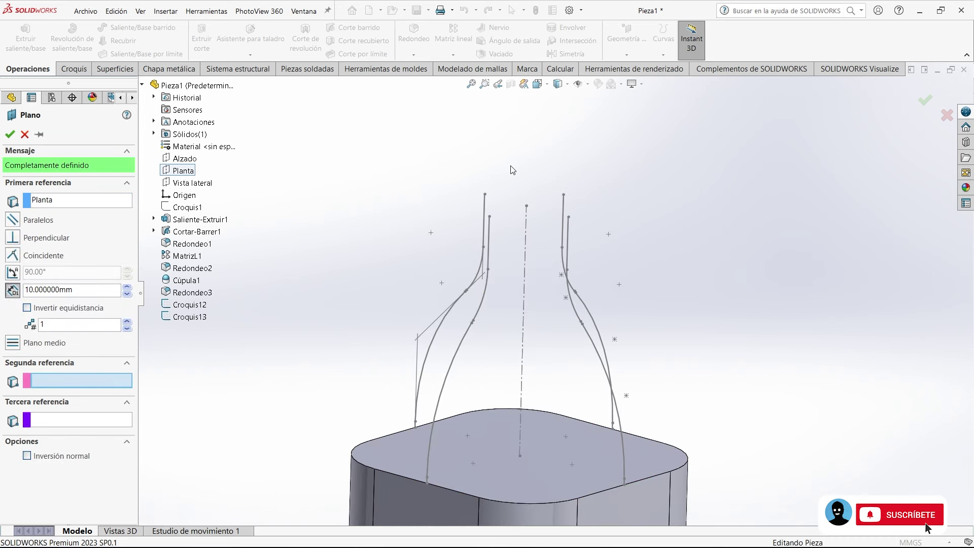
pyautogui.click(526, 206)
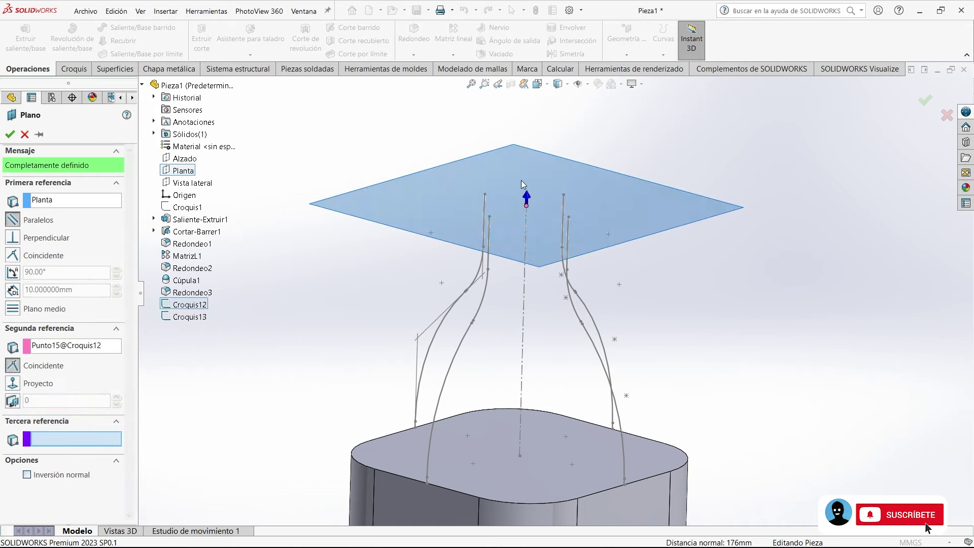
pyautogui.moveTo(540, 190); pyautogui.dragTo(557, 211, button='middle')
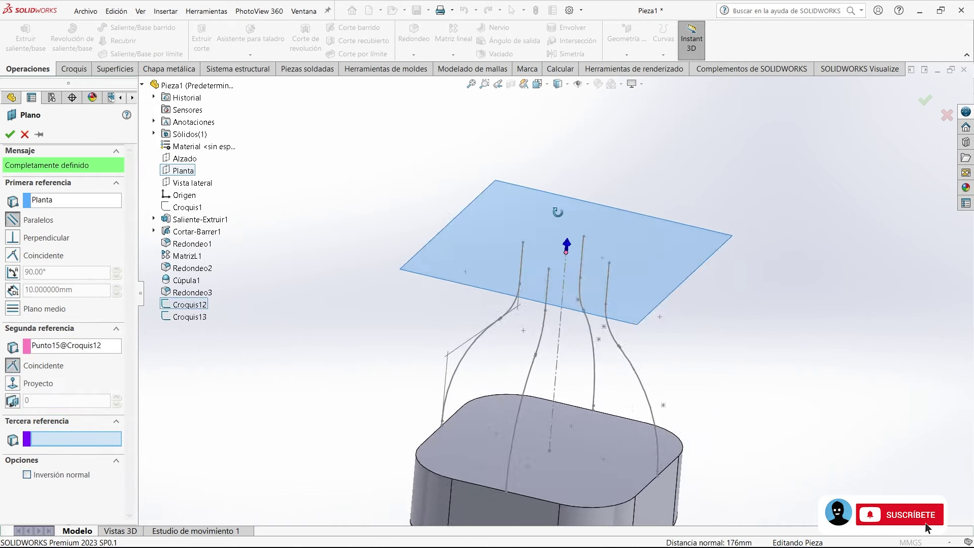
pyautogui.moveTo(558, 212); pyautogui.dragTo(497, 184, button='middle')
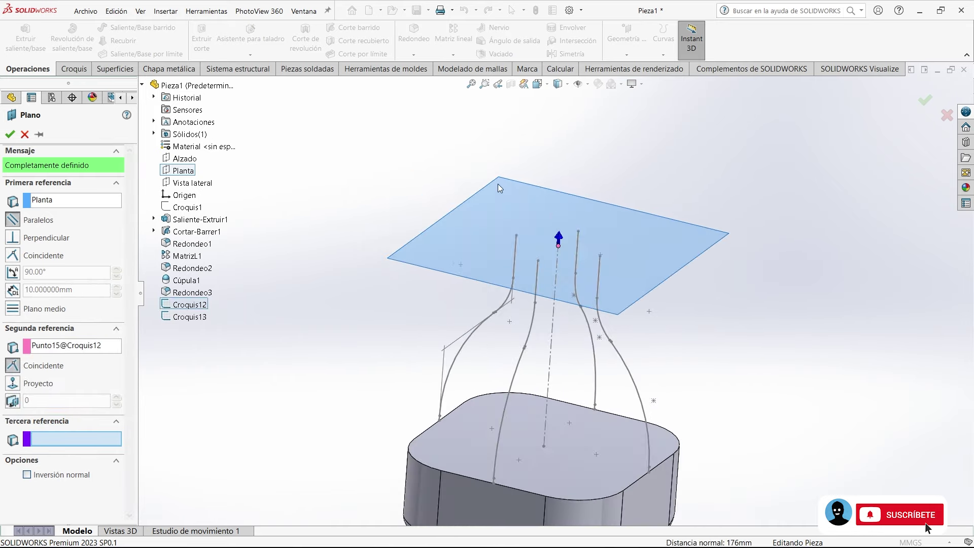
pyautogui.click(8, 135)
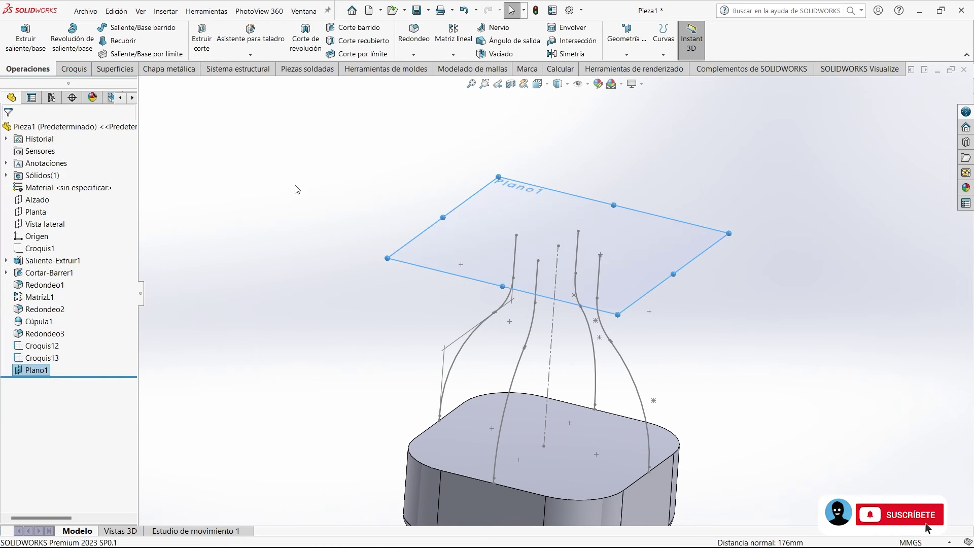
pyautogui.click(297, 189)
pyautogui.scroll(2, 439, 242)
pyautogui.scroll(2, 573, 287)
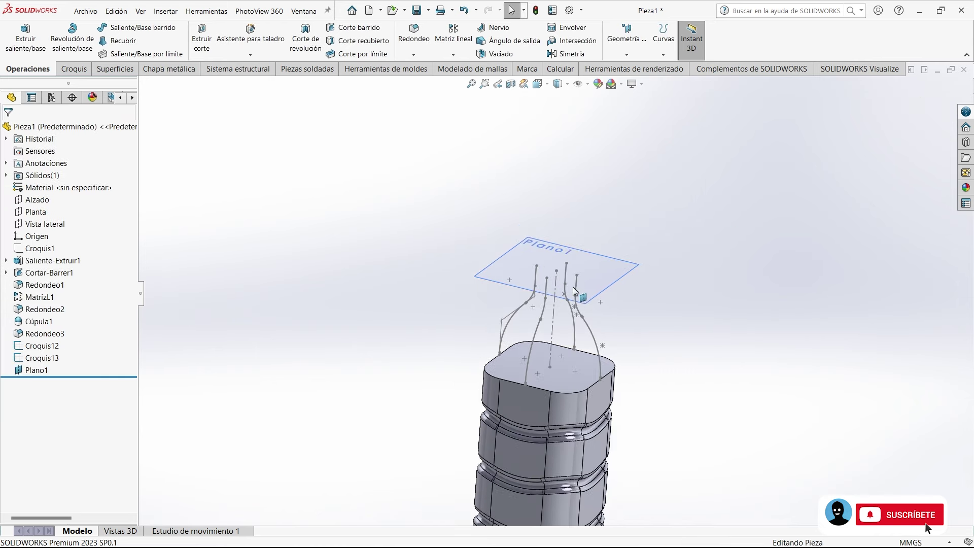
pyautogui.scroll(-3, 612, 262)
pyautogui.click(506, 227)
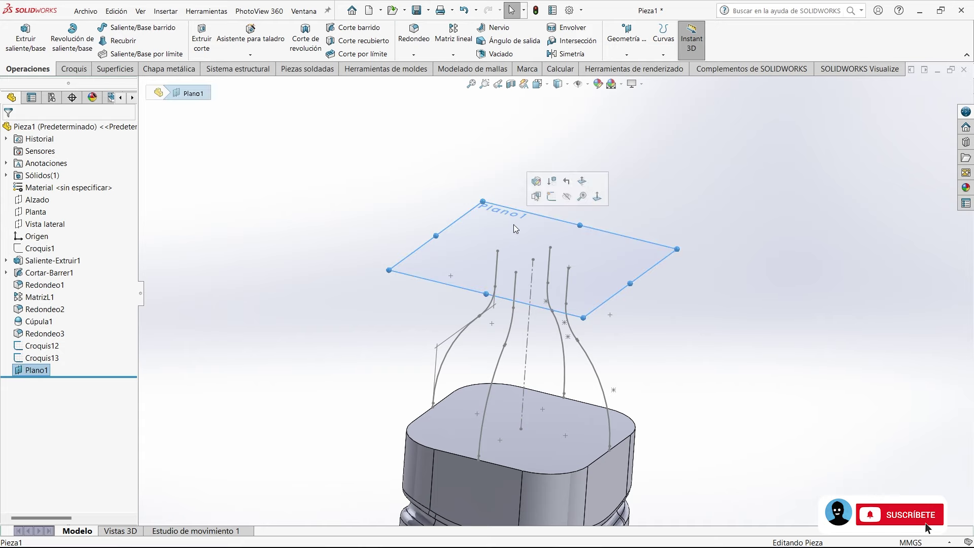
# On Plano1, sketch a circle centred on the origin as Croquis14
pyautogui.click(551, 197)
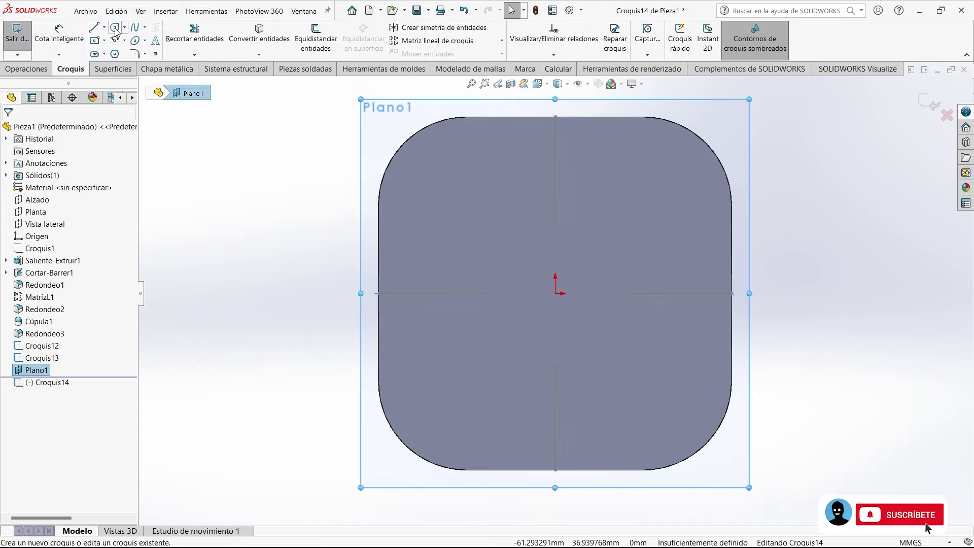
pyautogui.click(115, 28)
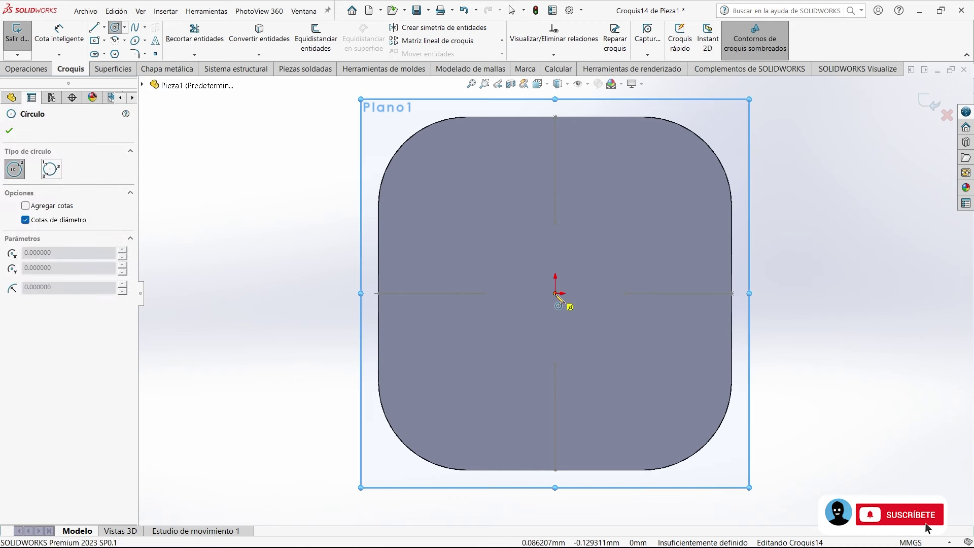
pyautogui.click(555, 294)
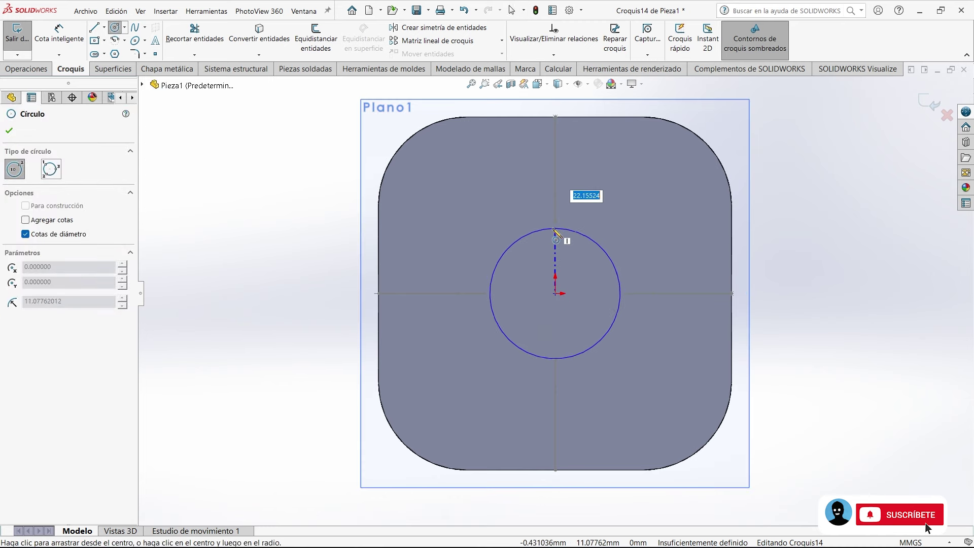
pyautogui.click(489, 296)
pyautogui.rightClick(298, 233)
pyautogui.click(311, 244)
pyautogui.moveTo(364, 333); pyautogui.dragTo(548, 182, button='middle')
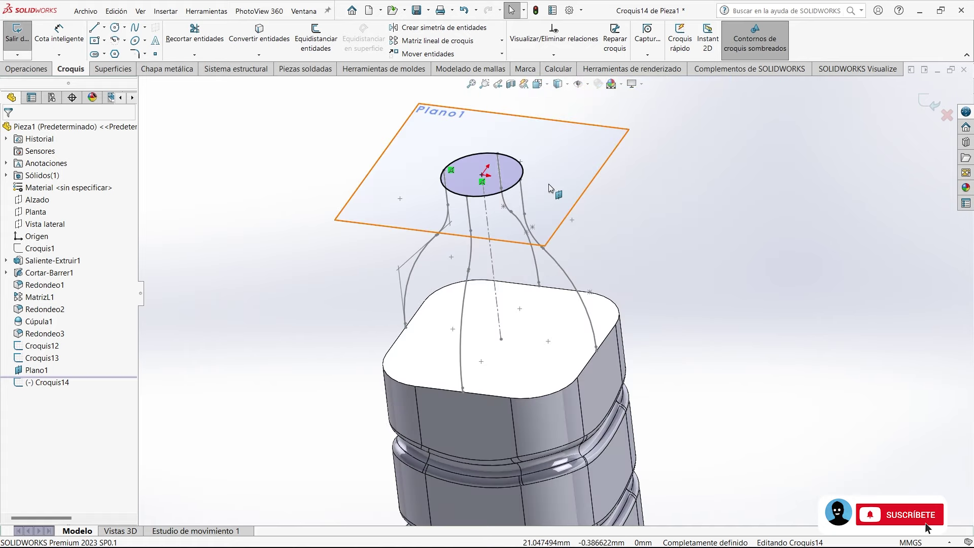
pyautogui.moveTo(523, 241)
pyautogui.mouseDown(button='middle')
pyautogui.moveTo(552, 152)
pyautogui.moveTo(635, 169)
pyautogui.mouseUp(button='middle')
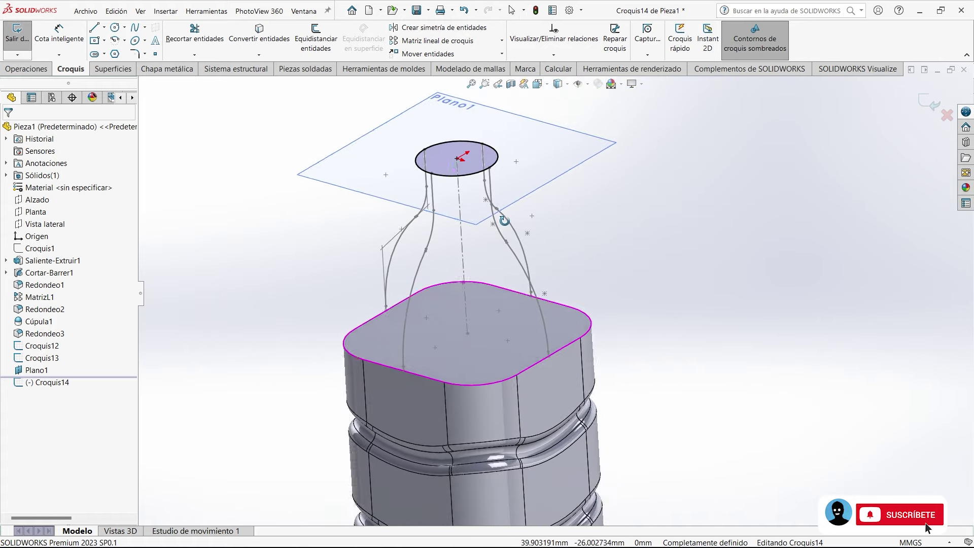
pyautogui.click(927, 96)
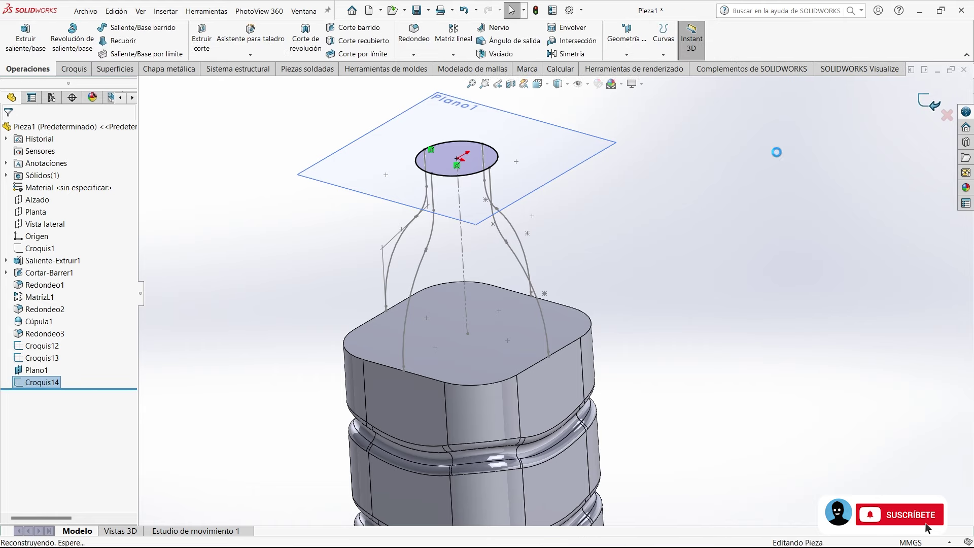
# Hide Plano1 and set the view to isometric, then dimetric
pyautogui.moveTo(713, 163)
pyautogui.mouseDown(button='middle')
pyautogui.moveTo(616, 191)
pyautogui.moveTo(547, 133)
pyautogui.mouseUp(button='middle')
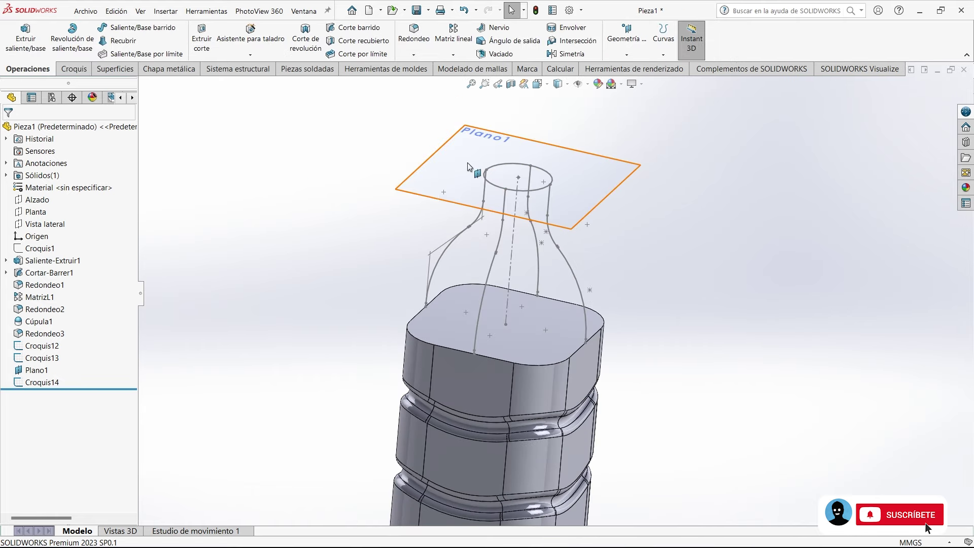
pyautogui.click(464, 164)
pyautogui.click(523, 134)
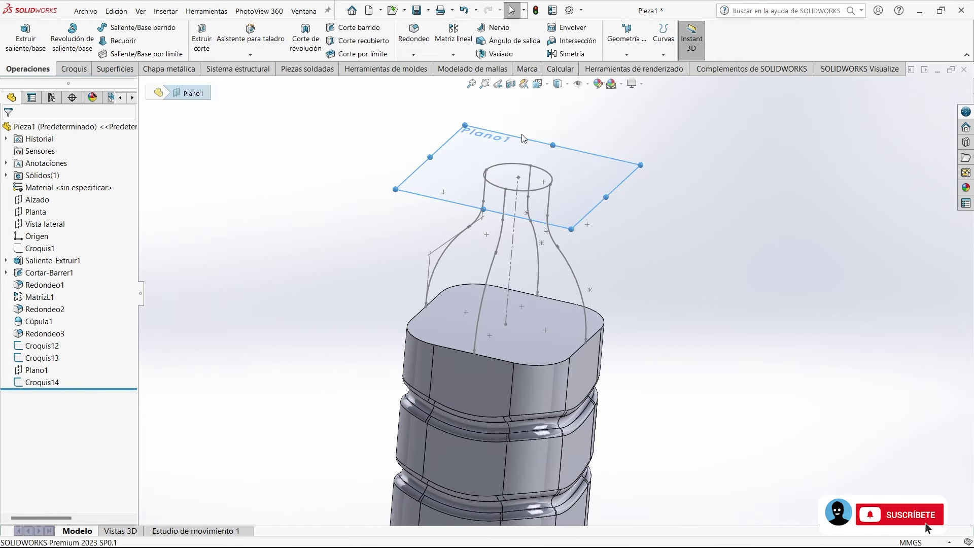
pyautogui.moveTo(628, 227)
pyautogui.mouseDown(button='middle')
pyautogui.moveTo(616, 167)
pyautogui.moveTo(589, 172)
pyautogui.mouseUp(button='middle')
pyautogui.hotkey('ctrl', '7')
pyautogui.scroll(2, 589, 167)
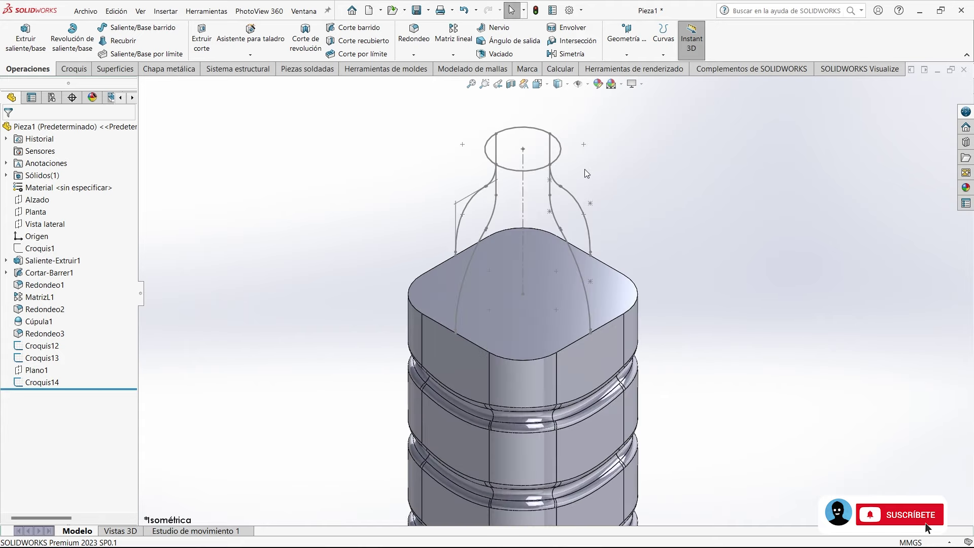
pyautogui.hotkey('ctrl', '7')
pyautogui.scroll(3, 638, 127)
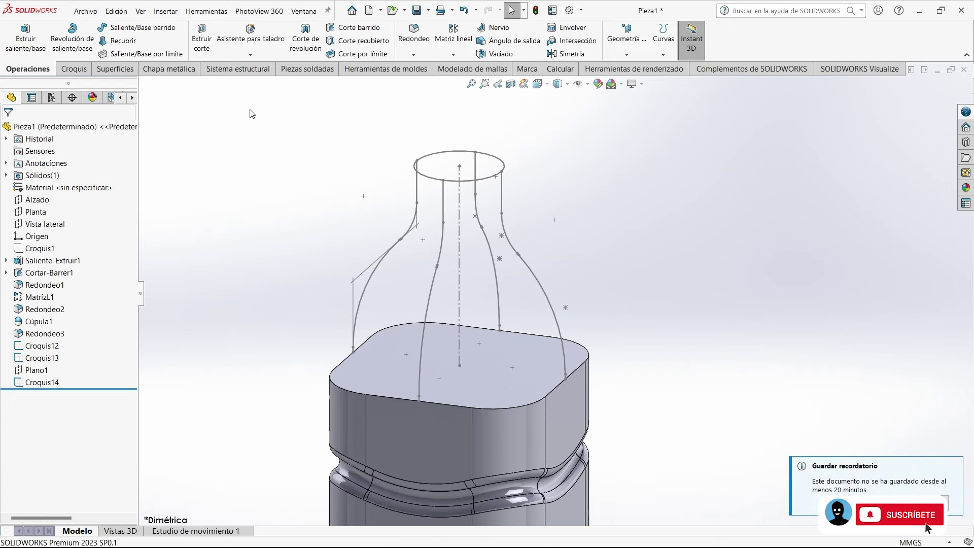
# Preview a Recubrir loft from the bottle's top face to the Croquis14 circle, showing the start constraint choices
pyautogui.click(129, 44)
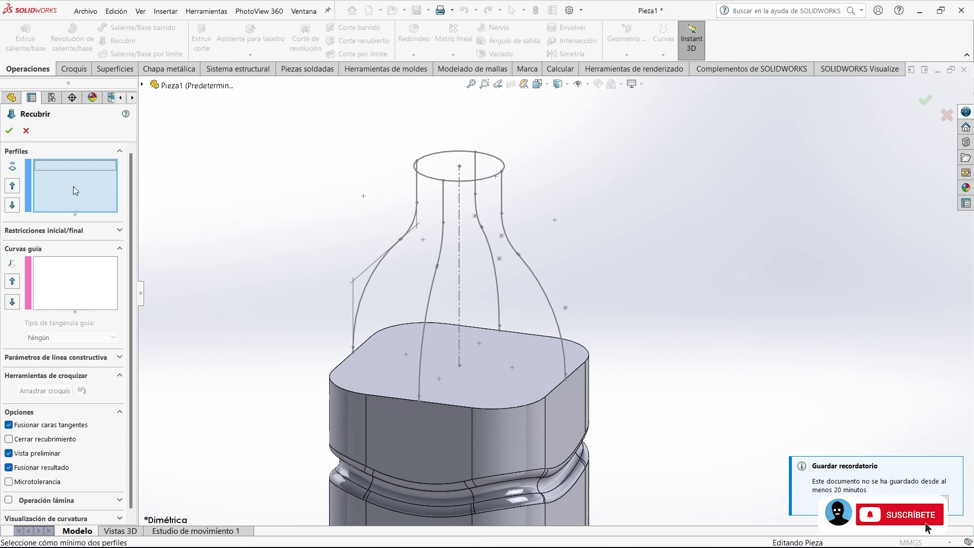
pyautogui.click(372, 357)
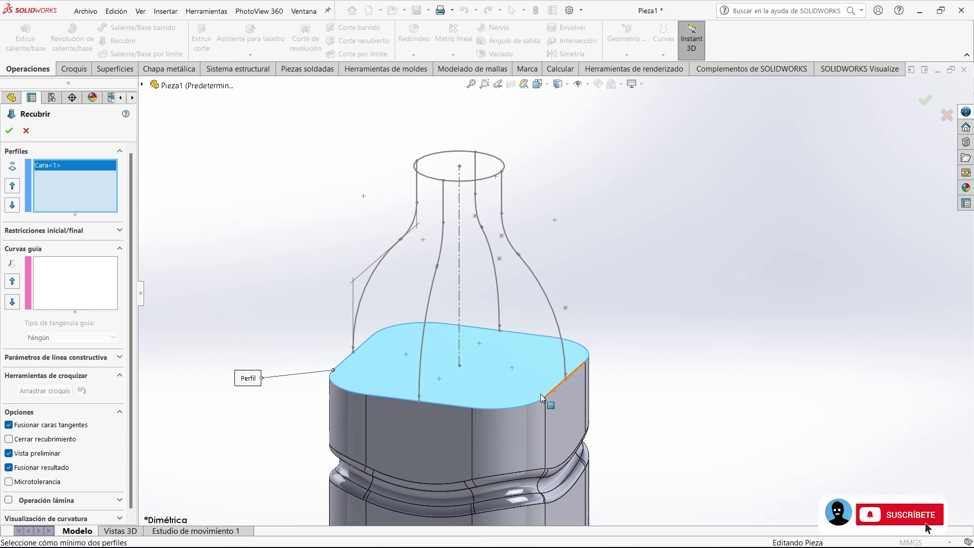
pyautogui.click(425, 167)
pyautogui.moveTo(426, 217)
pyautogui.mouseDown(button='middle')
pyautogui.moveTo(499, 226)
pyautogui.moveTo(464, 246)
pyautogui.mouseUp(button='middle')
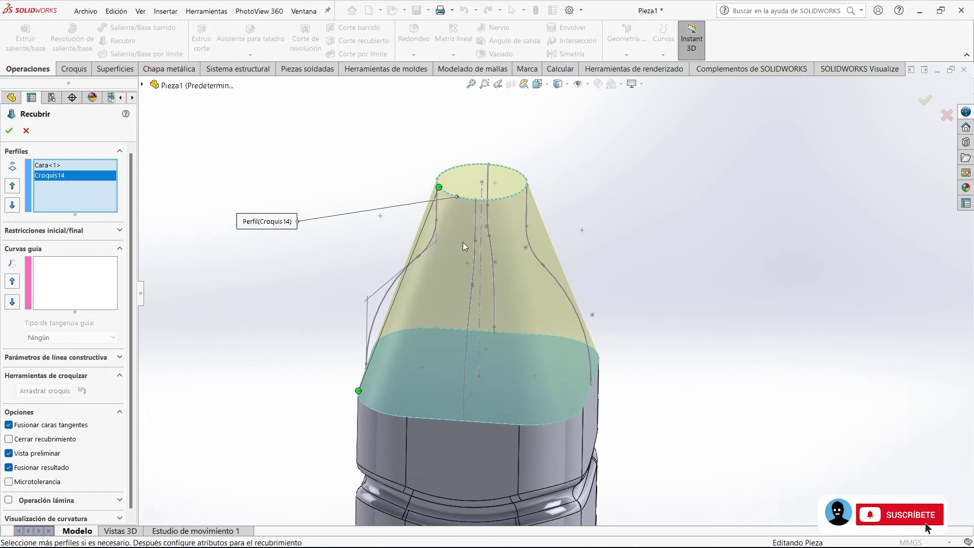
pyautogui.moveTo(393, 201)
pyautogui.mouseDown(button='middle')
pyautogui.moveTo(430, 283)
pyautogui.moveTo(315, 244)
pyautogui.moveTo(382, 274)
pyautogui.moveTo(412, 319)
pyautogui.moveTo(494, 308)
pyautogui.mouseUp(button='middle')
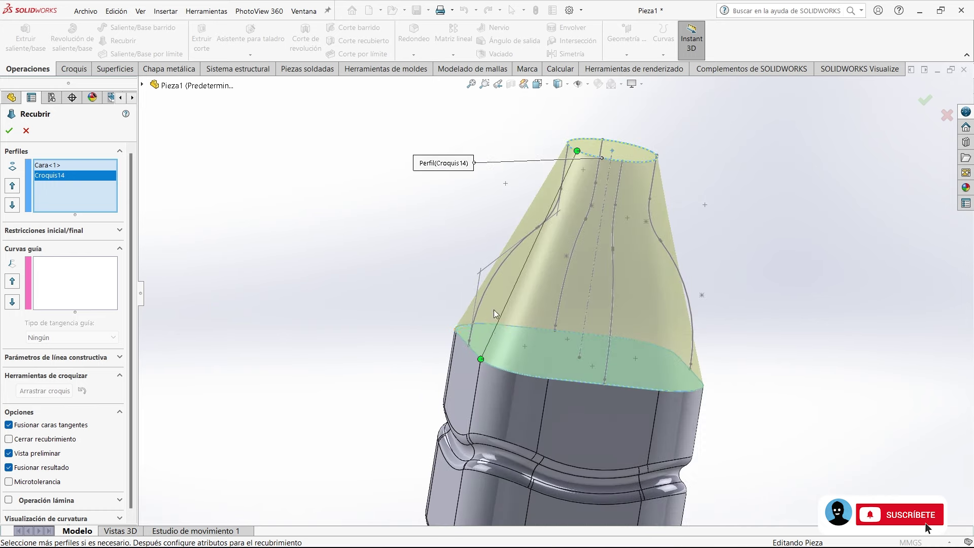
pyautogui.moveTo(492, 346); pyautogui.dragTo(474, 340, button='middle')
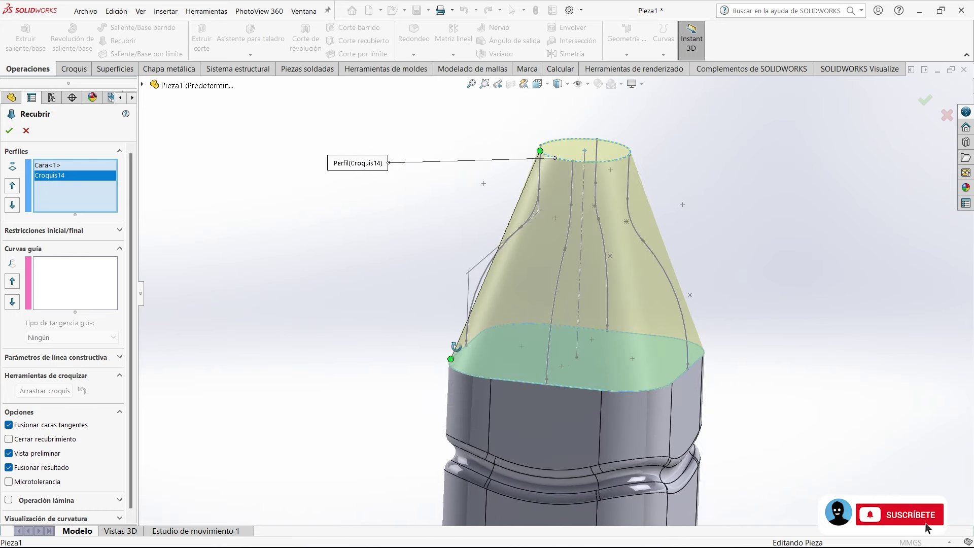
pyautogui.click(101, 234)
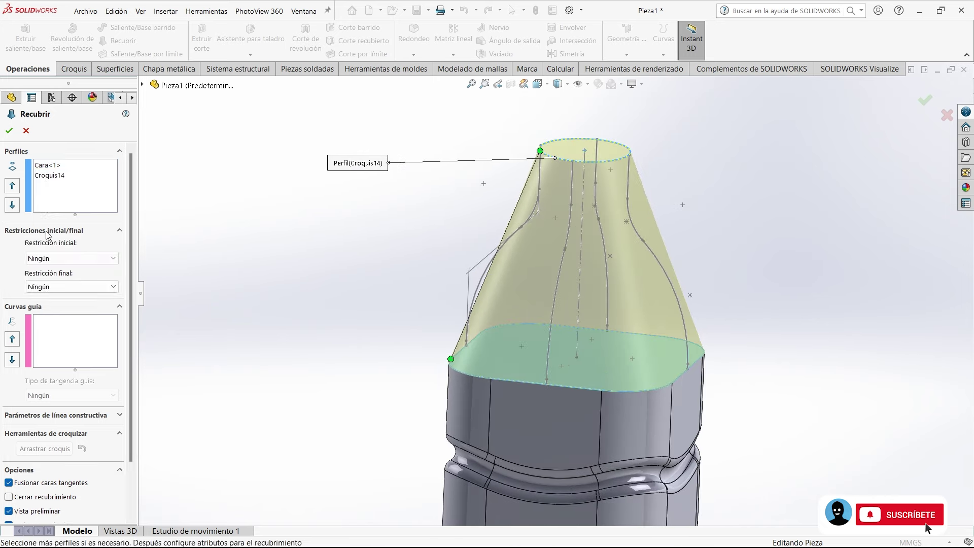
pyautogui.click(62, 259)
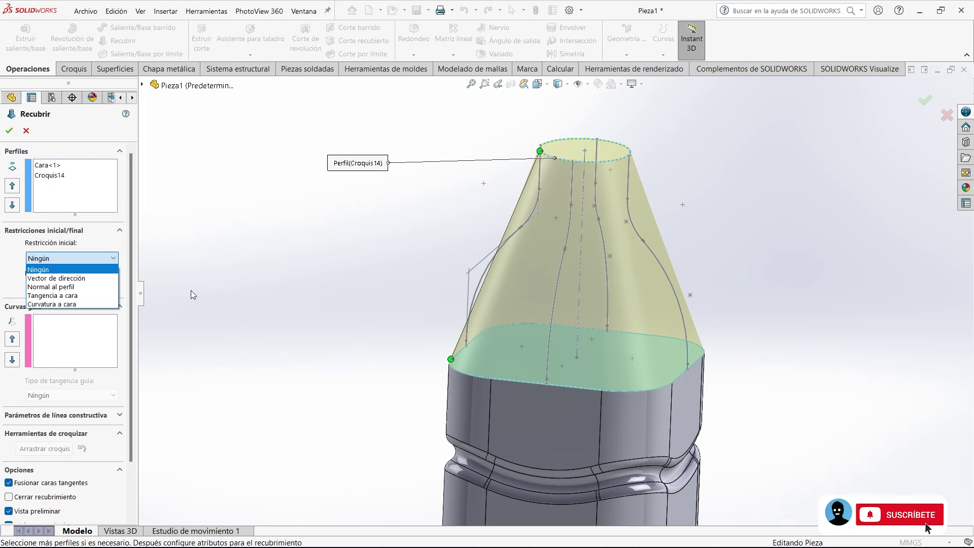
# Set the loft's start constraint to Tangencia a cara against the body's top face
pyautogui.click(94, 298)
pyautogui.scroll(-2, 451, 313)
pyautogui.scroll(-2, 451, 329)
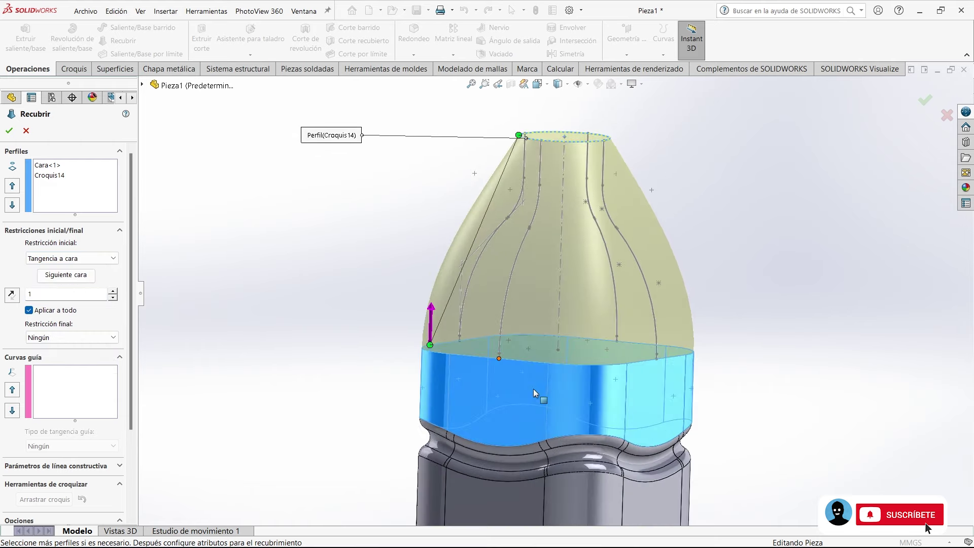
pyautogui.scroll(-2, 437, 375)
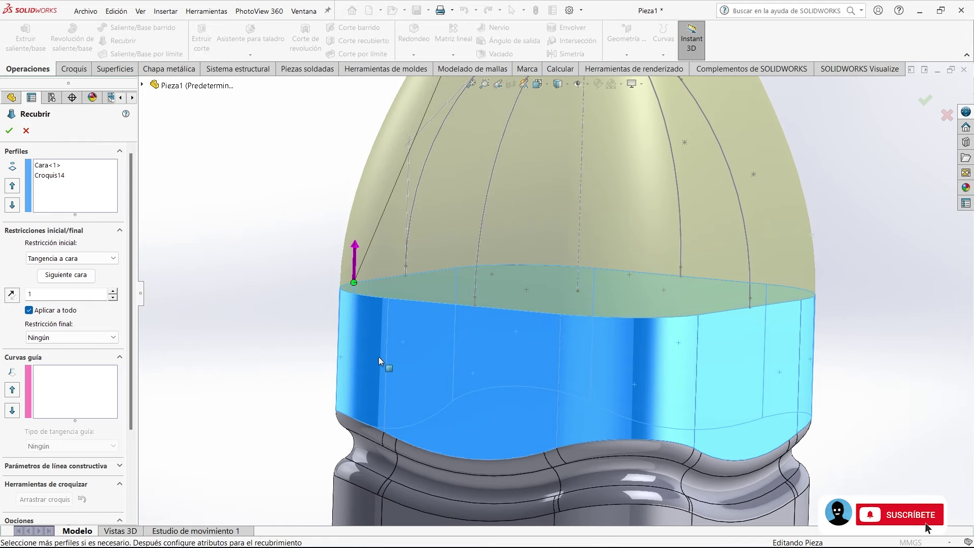
pyautogui.moveTo(433, 300); pyautogui.dragTo(450, 276, button='middle')
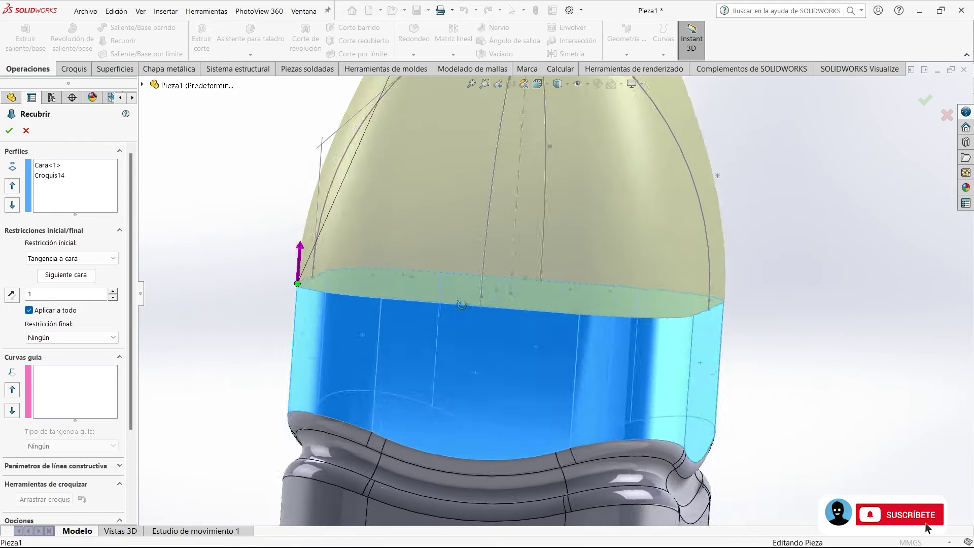
pyautogui.scroll(2, 461, 317)
pyautogui.scroll(2, 500, 242)
pyautogui.scroll(2, 561, 176)
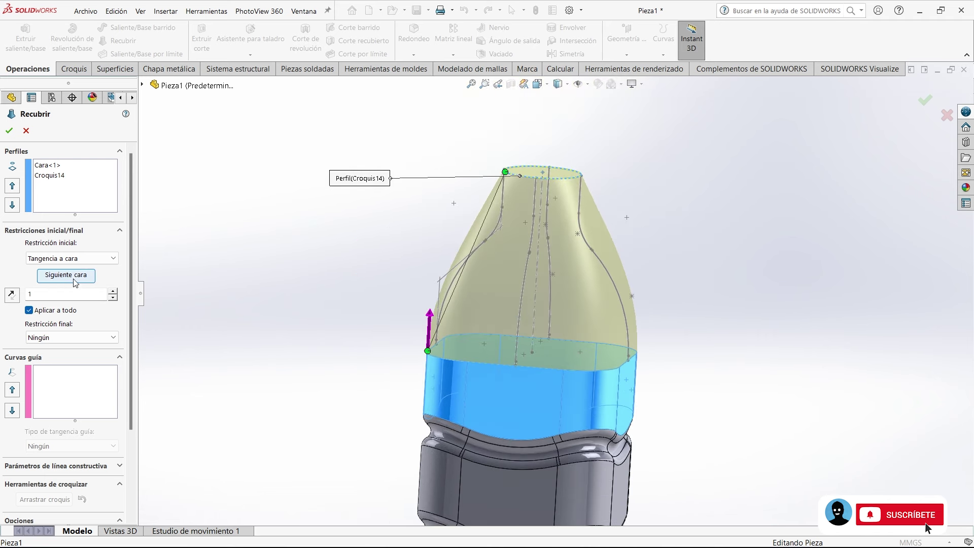
# Set the loft's end constraint to Normal al perfil at the neck profile
pyautogui.click(76, 337)
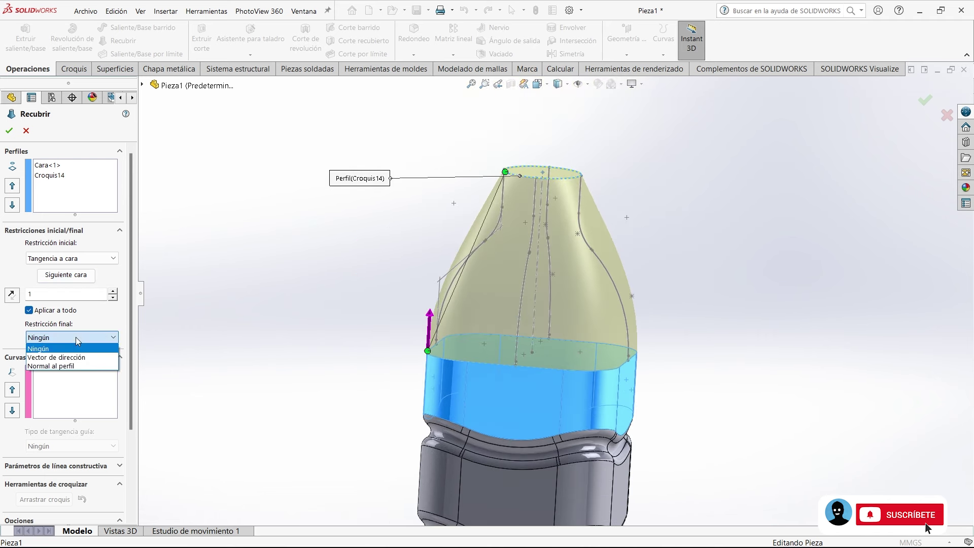
pyautogui.click(76, 366)
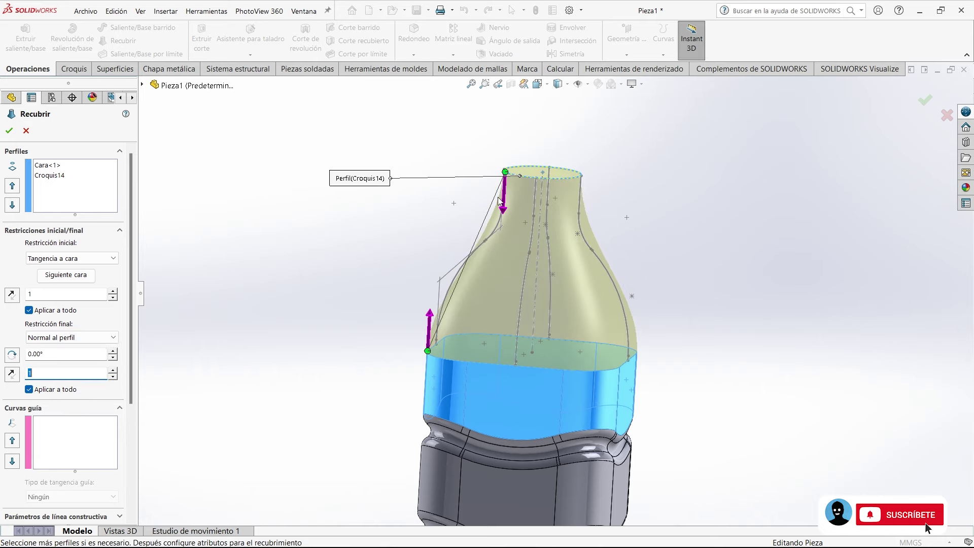
pyautogui.scroll(-2, 558, 178)
pyautogui.scroll(-1, 547, 187)
pyautogui.scroll(-1, 484, 189)
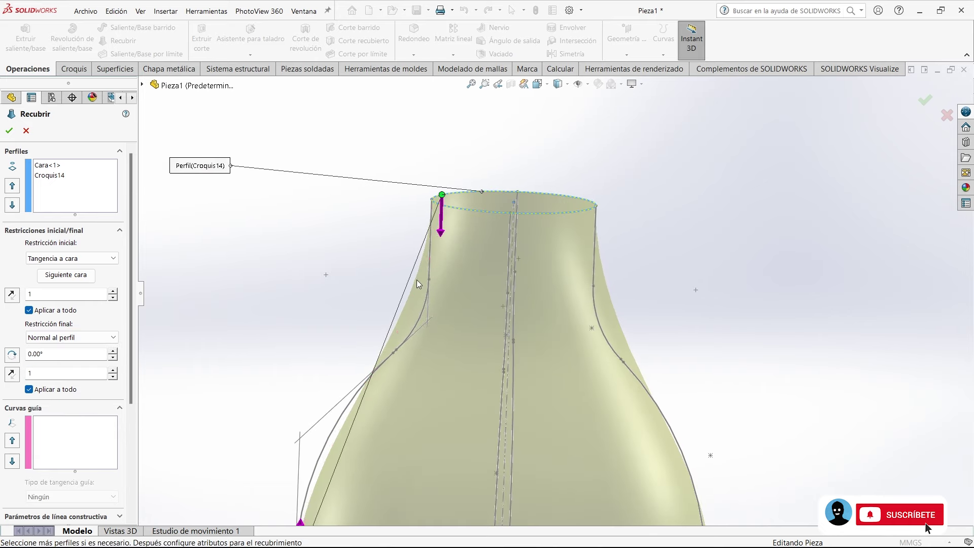
pyautogui.moveTo(449, 239); pyautogui.dragTo(456, 233, button='middle')
pyautogui.scroll(1, 557, 205)
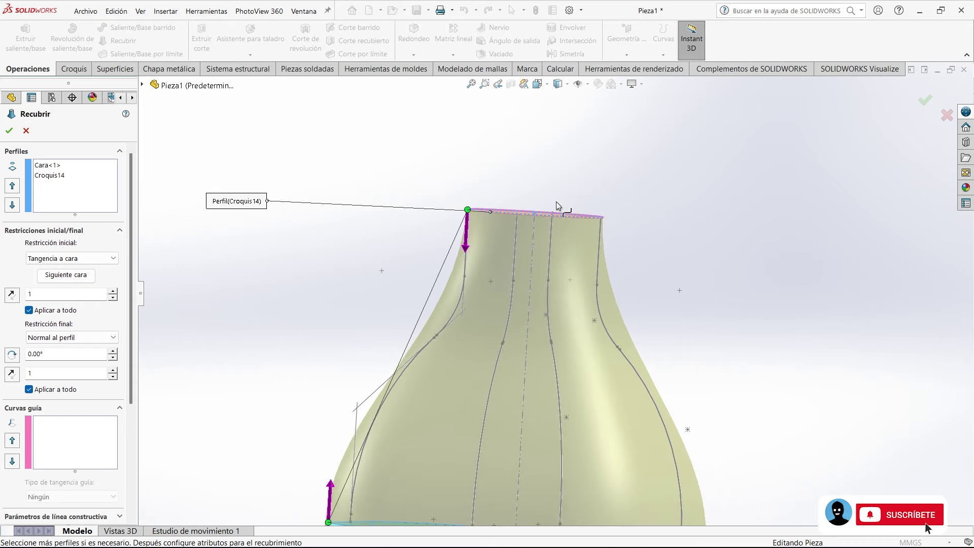
pyautogui.scroll(2, 558, 205)
pyautogui.moveTo(552, 206)
pyautogui.mouseDown(button='middle')
pyautogui.moveTo(462, 249)
pyautogui.moveTo(385, 249)
pyautogui.mouseUp(button='middle')
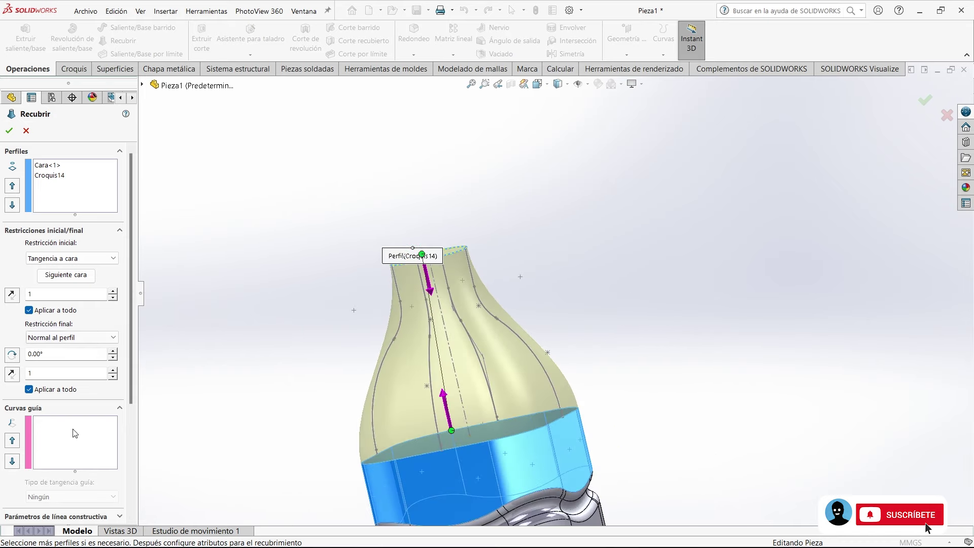
# Pick the first shoulder curve as a loft guide curve
pyautogui.click(50, 425)
pyautogui.moveTo(330, 366); pyautogui.dragTo(468, 321, button='middle')
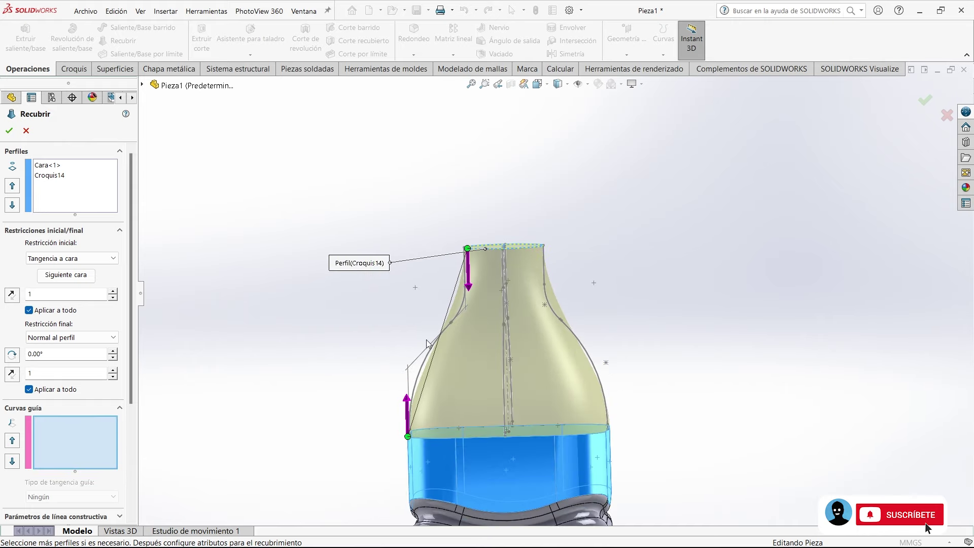
pyautogui.moveTo(567, 401)
pyautogui.mouseDown(button='middle')
pyautogui.moveTo(466, 448)
pyautogui.moveTo(391, 349)
pyautogui.mouseUp(button='middle')
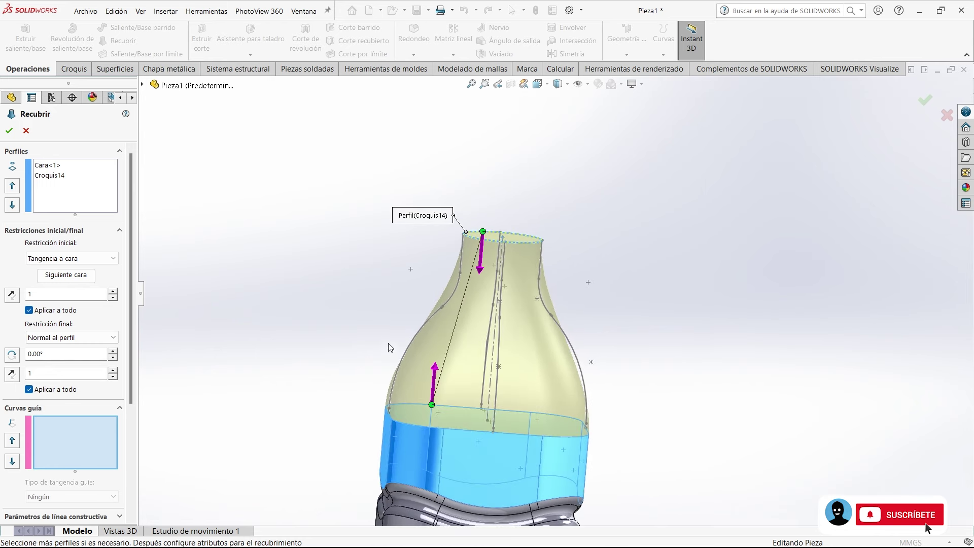
pyautogui.click(412, 341)
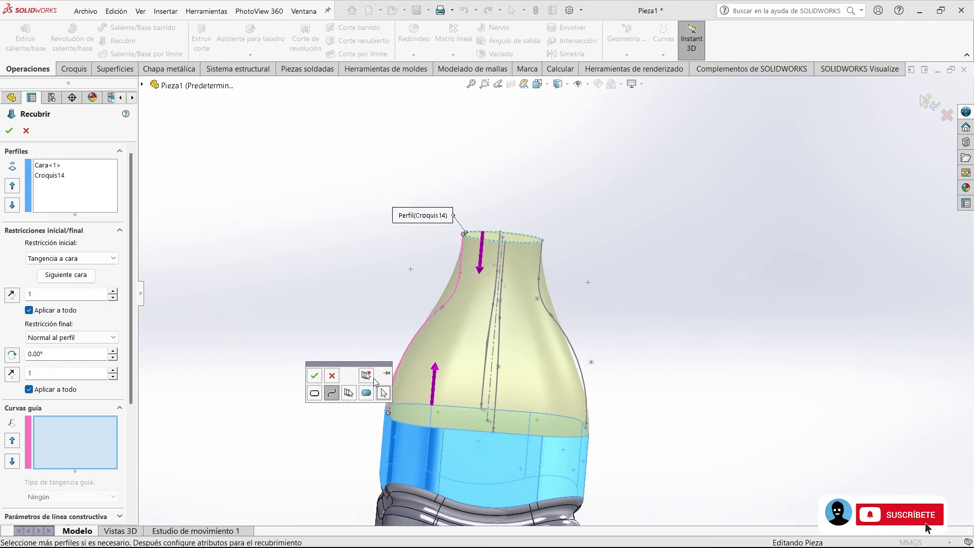
# Add the first two shoulder curves as open-loop guide curves, Bucle abierto<1> and <2>
pyautogui.moveTo(345, 365); pyautogui.dragTo(634, 164)
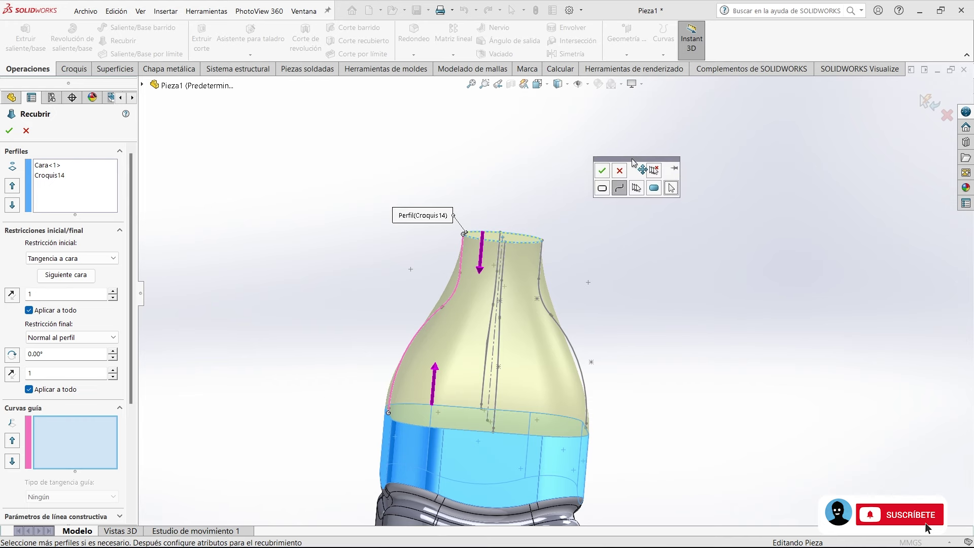
pyautogui.click(620, 192)
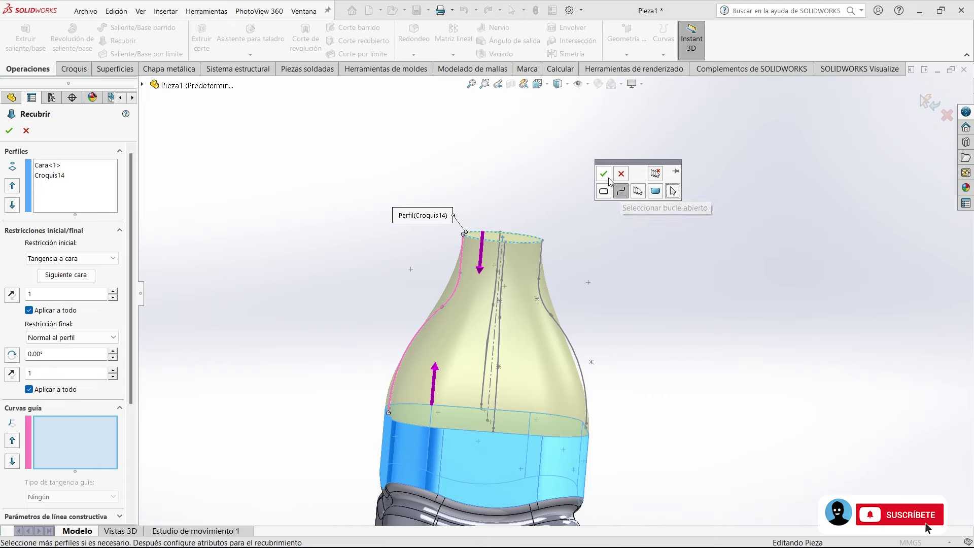
pyautogui.click(603, 173)
pyautogui.moveTo(599, 282)
pyautogui.mouseDown(button='middle')
pyautogui.moveTo(539, 249)
pyautogui.moveTo(467, 303)
pyautogui.mouseUp(button='middle')
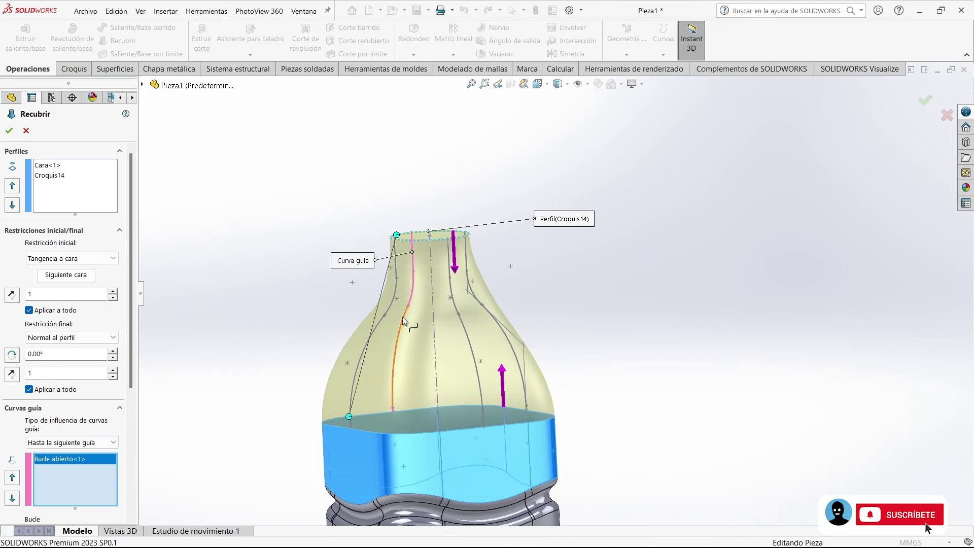
pyautogui.click(378, 324)
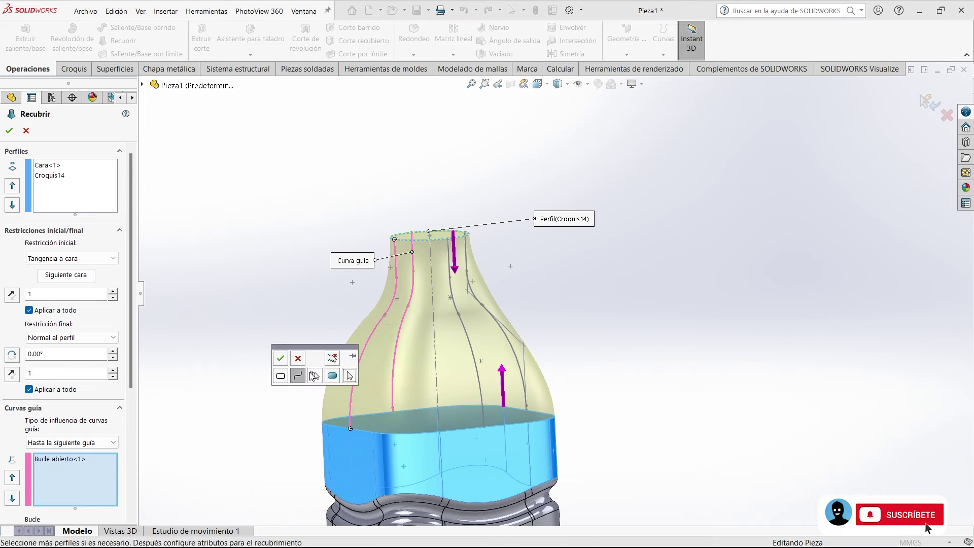
pyautogui.click(279, 361)
# Add the third and fourth shoulder curves as guide curves, Bucle abierto<3> and <4>
pyautogui.moveTo(458, 361); pyautogui.dragTo(552, 364, button='middle')
pyautogui.click(554, 322)
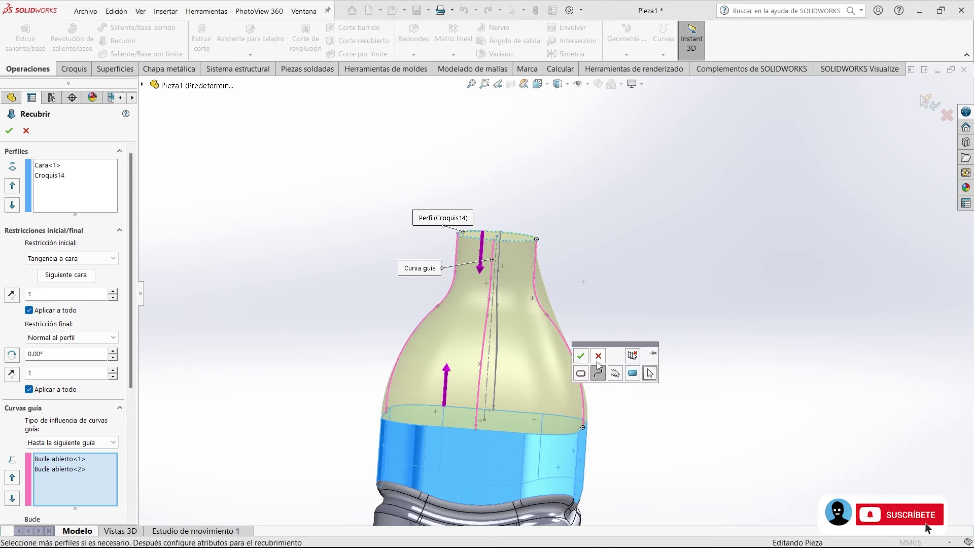
pyautogui.click(581, 357)
pyautogui.moveTo(578, 355); pyautogui.dragTo(462, 336, button='middle')
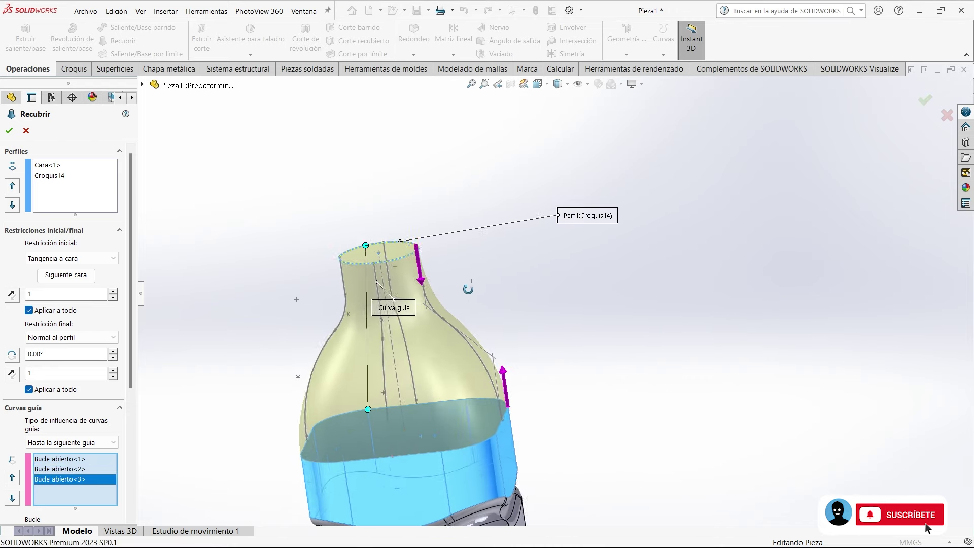
pyautogui.click(463, 342)
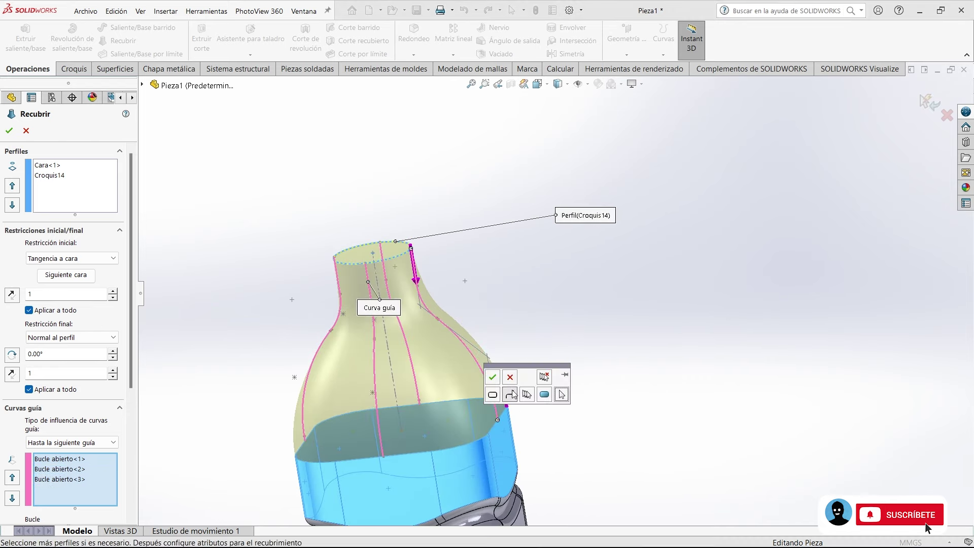
pyautogui.click(499, 379)
# Review the four-guide loft preview and accept it as Recubrir1
pyautogui.moveTo(523, 294); pyautogui.dragTo(564, 254, button='middle')
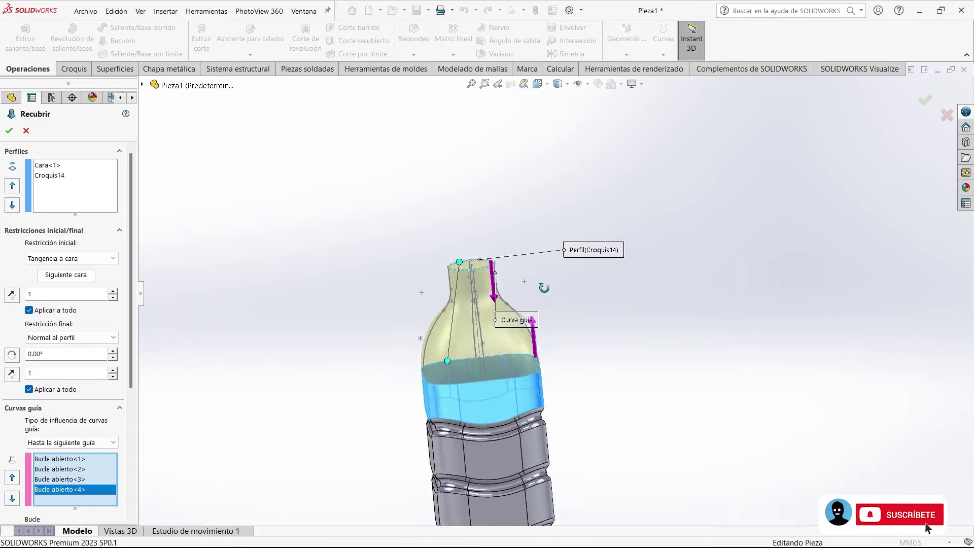
pyautogui.moveTo(565, 253)
pyautogui.mouseDown(button='middle')
pyautogui.moveTo(552, 375)
pyautogui.moveTo(735, 330)
pyautogui.moveTo(530, 297)
pyautogui.mouseUp(button='middle')
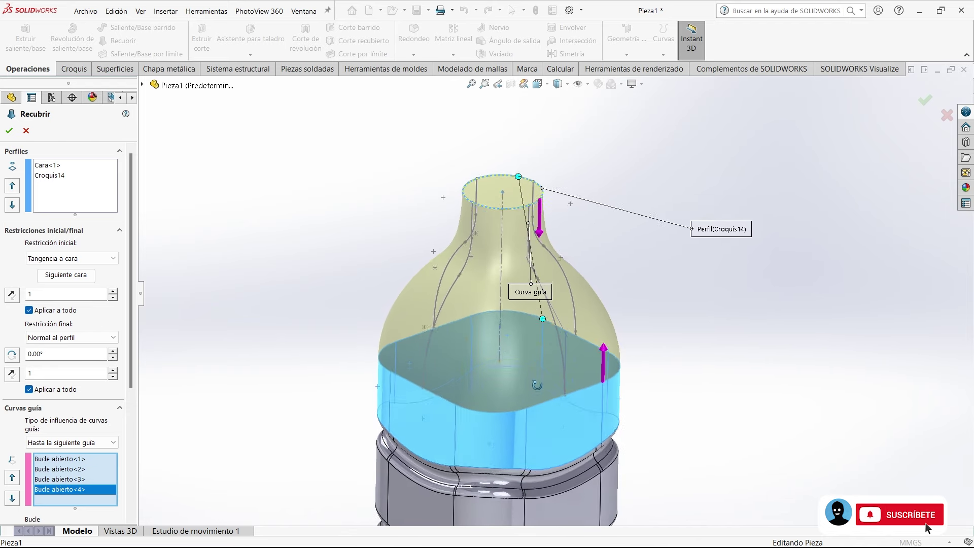
pyautogui.click(10, 133)
pyautogui.moveTo(354, 262); pyautogui.dragTo(461, 357, button='middle')
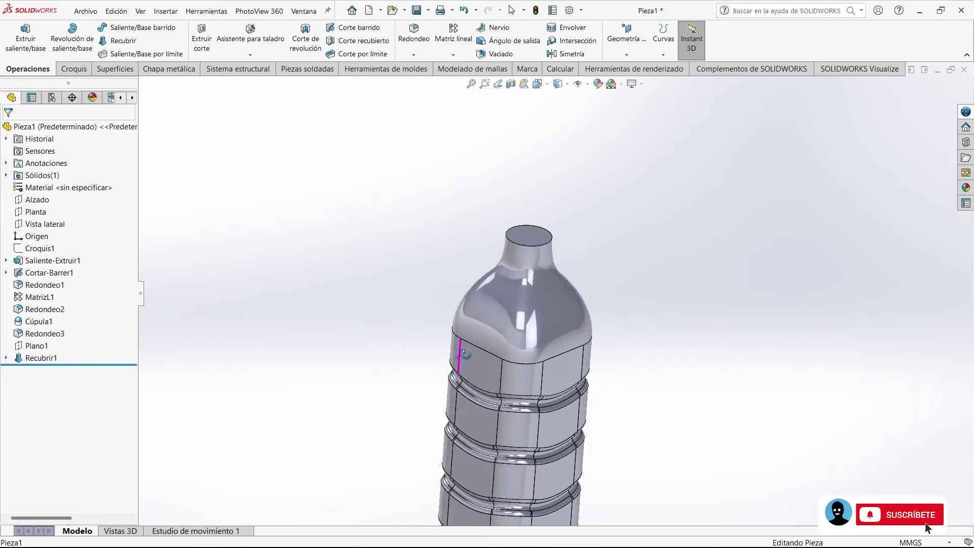
pyautogui.hotkey('ctrl', '1')
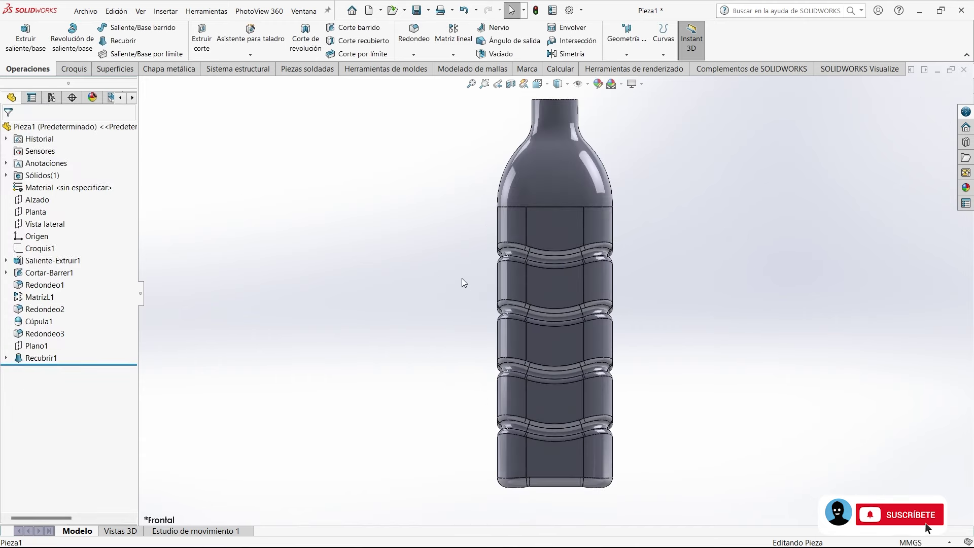
pyautogui.moveTo(428, 267)
pyautogui.mouseDown(button='middle')
pyautogui.moveTo(748, 258)
pyautogui.moveTo(491, 261)
pyautogui.moveTo(456, 311)
pyautogui.moveTo(446, 394)
pyautogui.moveTo(398, 215)
pyautogui.moveTo(239, 224)
pyautogui.mouseUp(button='middle')
pyautogui.hotkey('ctrl', '7')
pyautogui.scroll(-3, 742, 166)
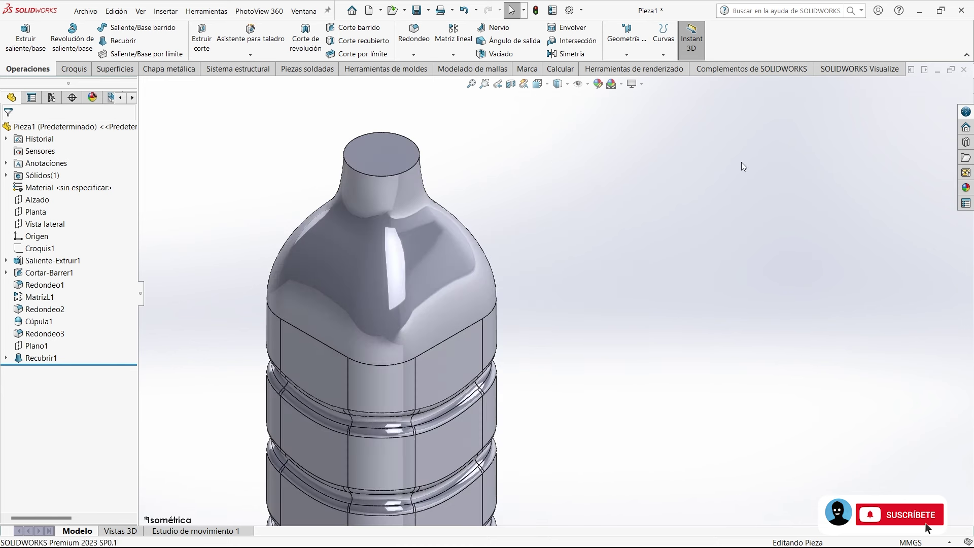
pyautogui.keyDown('ctrl'); pyautogui.moveTo(348, 270); pyautogui.dragTo(422, 279, button='middle'); pyautogui.keyUp('ctrl')
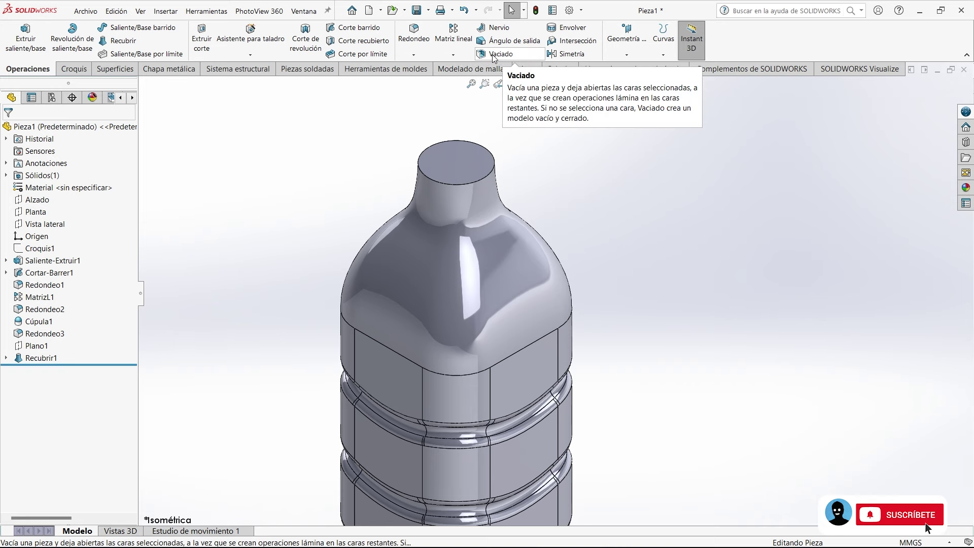
# Shell the bottle with a 1 mm wall, removing the neck's top face, creating Vaciado1
pyautogui.click(493, 55)
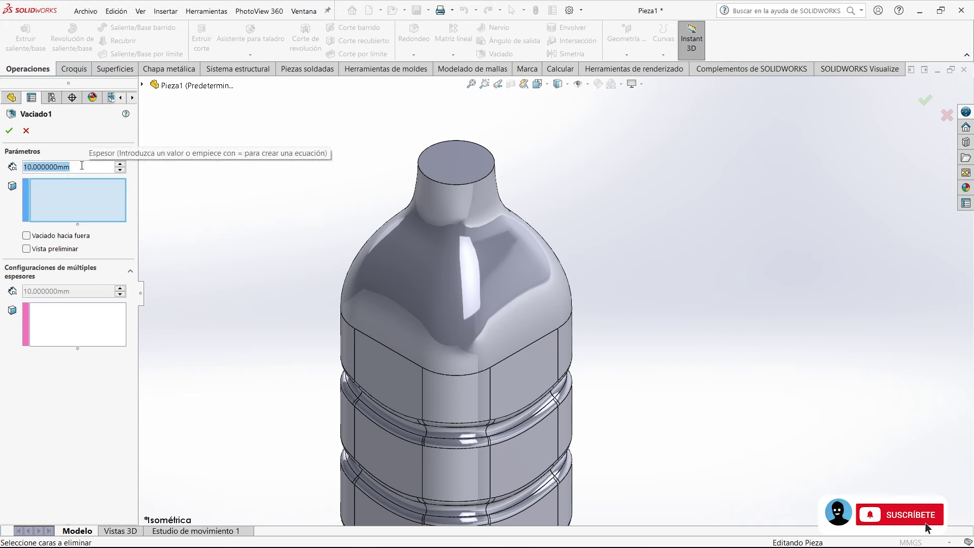
pyautogui.write('1')
pyautogui.press('Return')
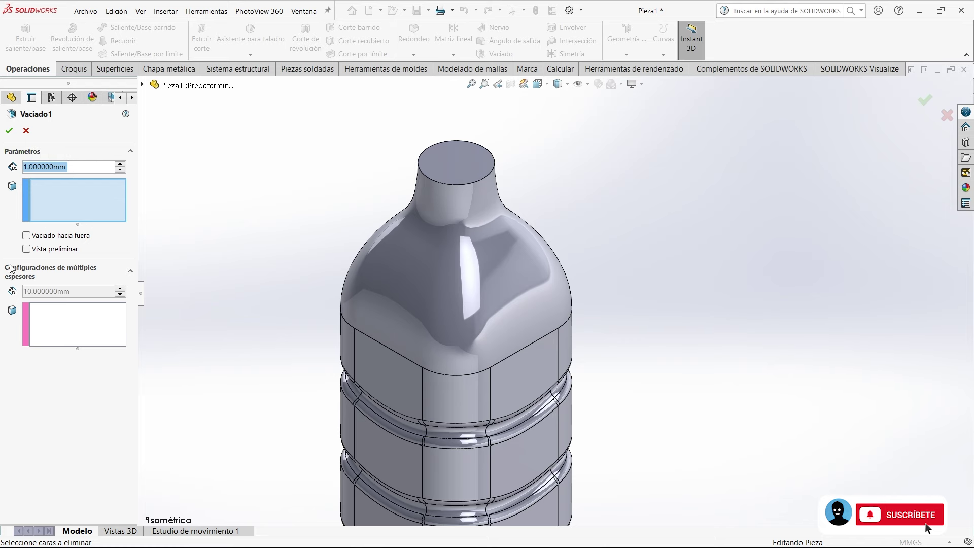
pyautogui.click(56, 249)
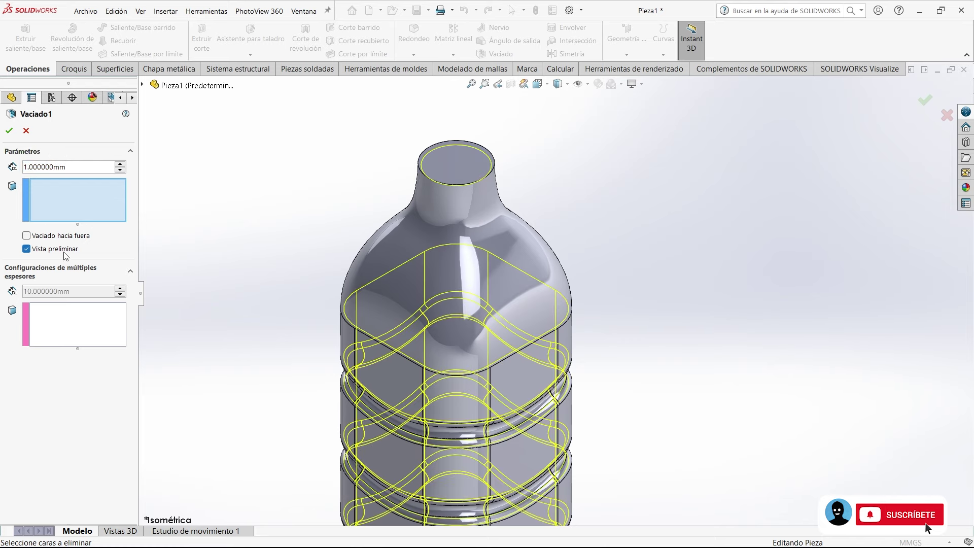
pyautogui.scroll(-3, 441, 162)
pyautogui.click(72, 197)
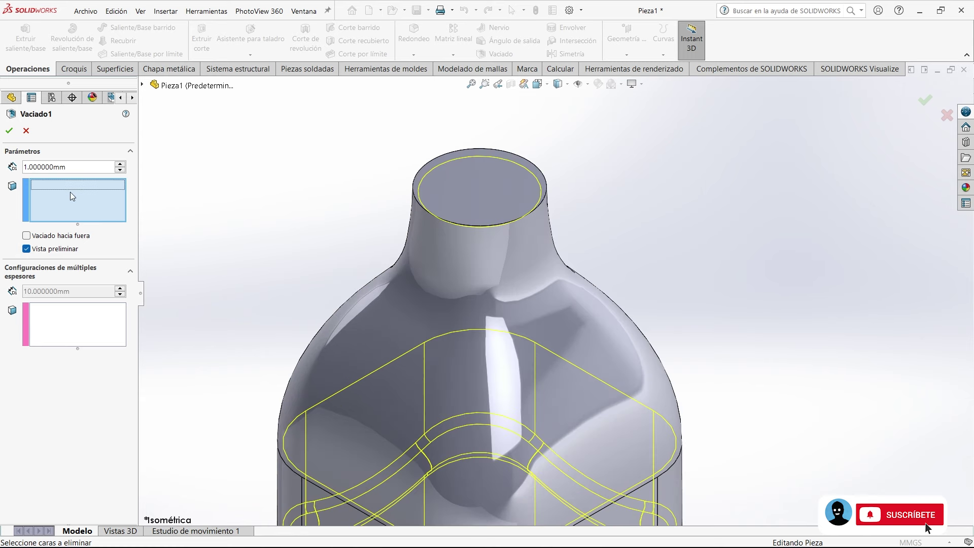
pyautogui.click(478, 185)
pyautogui.scroll(2, 482, 187)
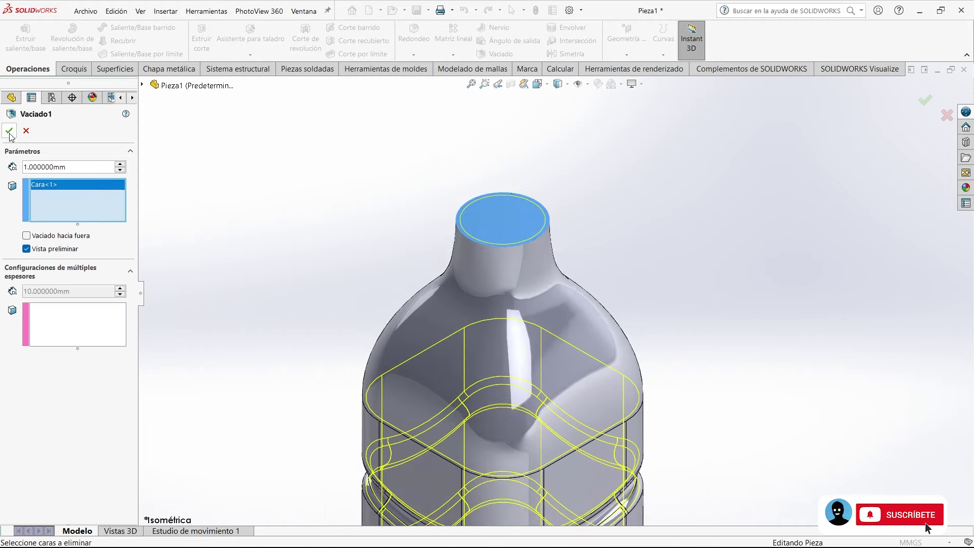
pyautogui.click(9, 132)
pyautogui.moveTo(345, 245)
pyautogui.mouseDown(button='middle')
pyautogui.moveTo(401, 234)
pyautogui.moveTo(342, 391)
pyautogui.moveTo(443, 152)
pyautogui.moveTo(497, 91)
pyautogui.mouseUp(button='middle')
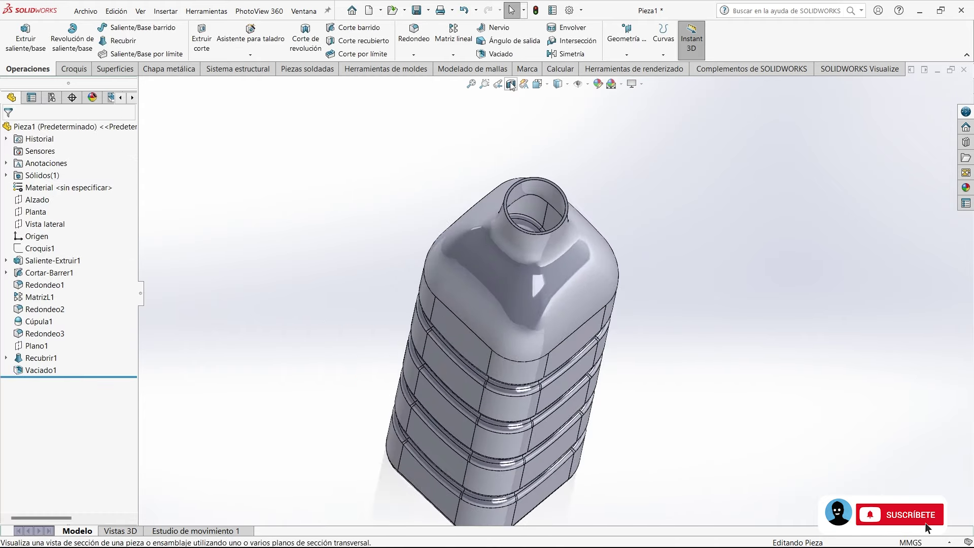
pyautogui.click(511, 83)
pyautogui.moveTo(613, 168); pyautogui.dragTo(788, 125, button='middle')
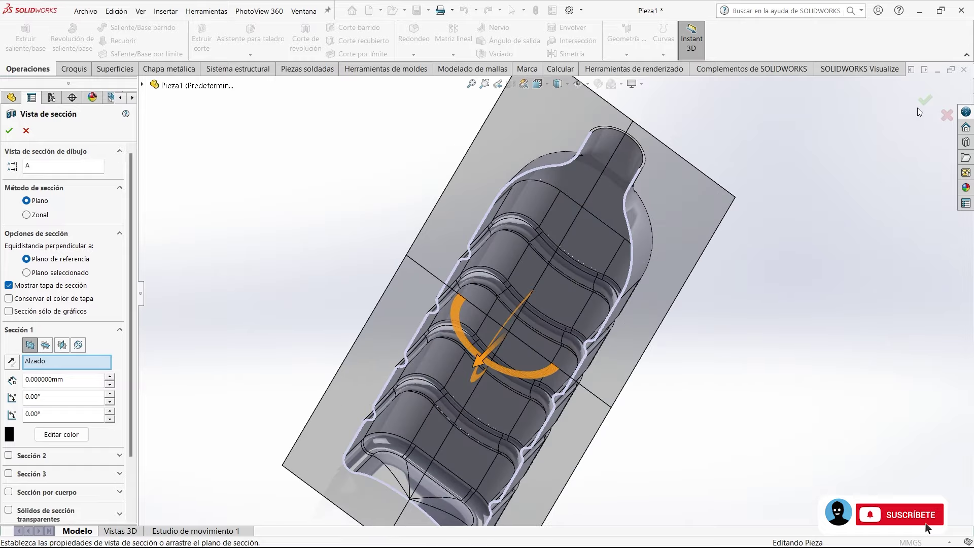
pyautogui.click(922, 104)
pyautogui.moveTo(765, 265)
pyautogui.mouseDown(button='middle')
pyautogui.moveTo(776, 132)
pyautogui.moveTo(776, 153)
pyautogui.moveTo(655, 123)
pyautogui.moveTo(447, 129)
pyautogui.moveTo(343, 145)
pyautogui.moveTo(840, 157)
pyautogui.moveTo(811, 157)
pyautogui.moveTo(598, 303)
pyautogui.mouseUp(button='middle')
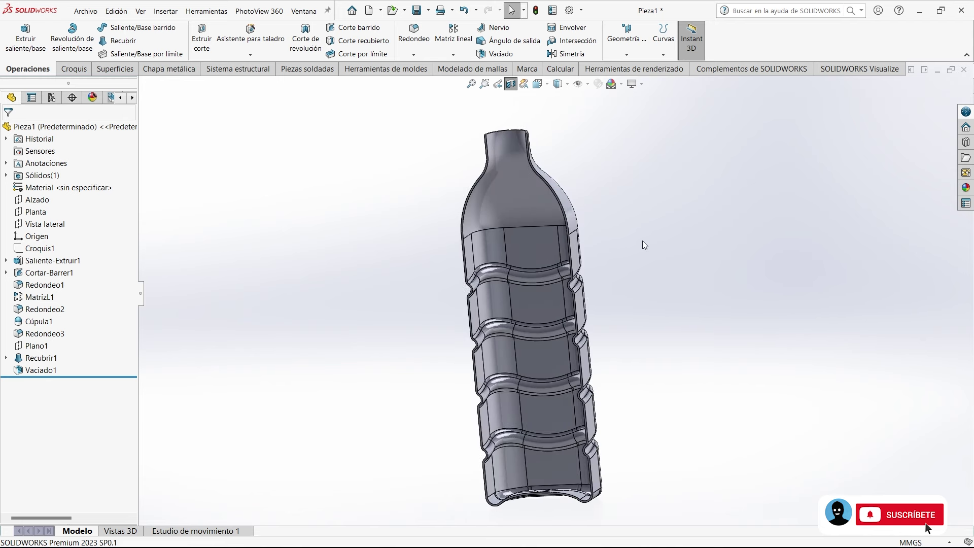
pyautogui.click(511, 84)
pyautogui.moveTo(470, 156); pyautogui.dragTo(516, 160, button='middle')
pyautogui.hotkey('ctrl', '7')
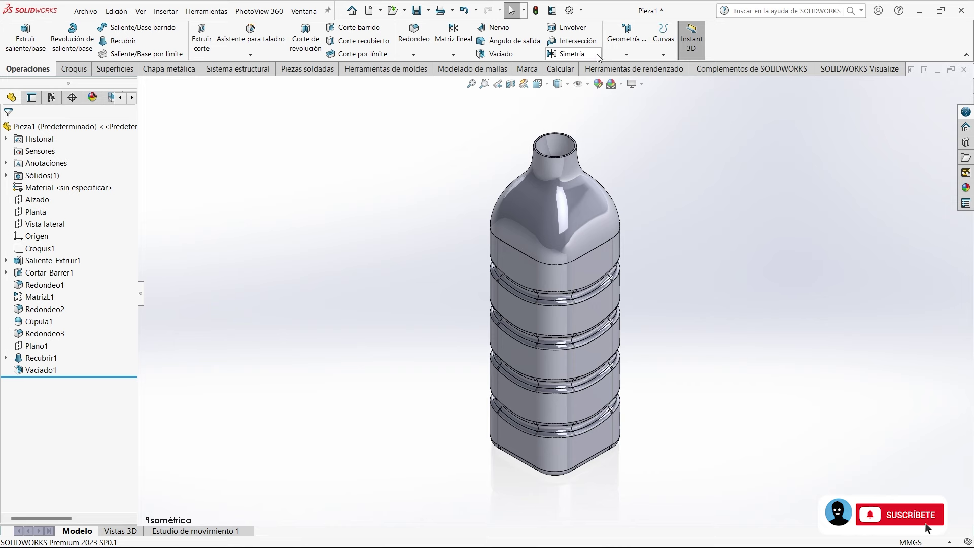
# Start a reference plane on Planta and raise its offset to 170 mm
pyautogui.click(627, 52)
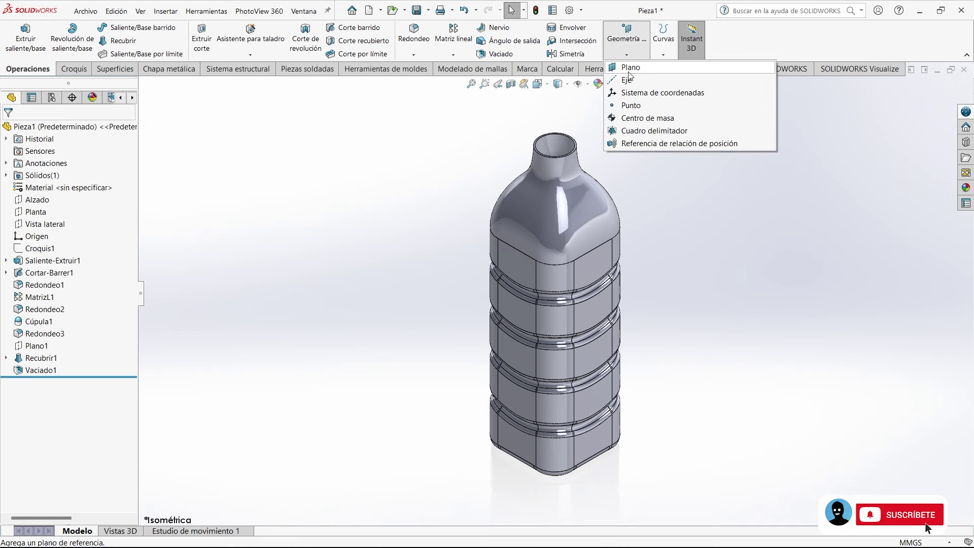
pyautogui.click(634, 71)
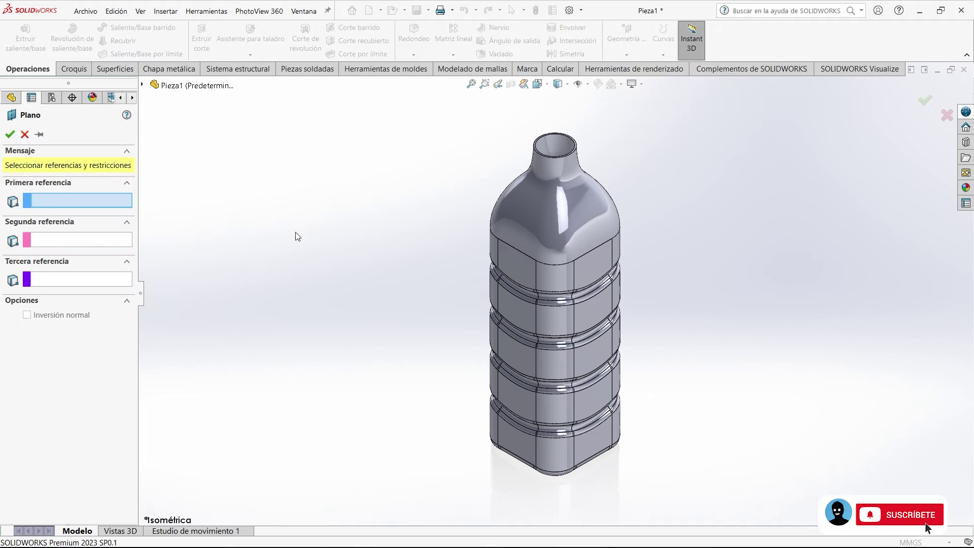
pyautogui.click(142, 85)
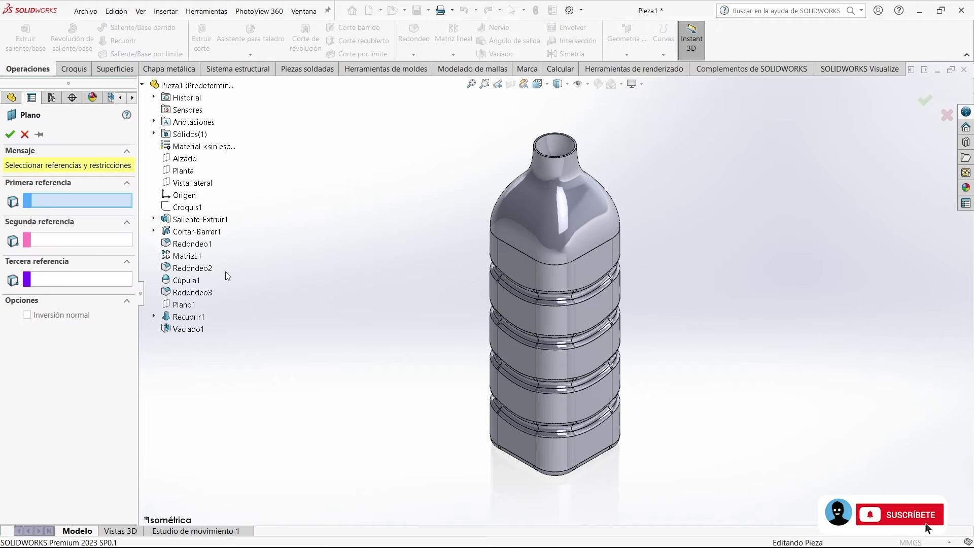
pyautogui.click(178, 170)
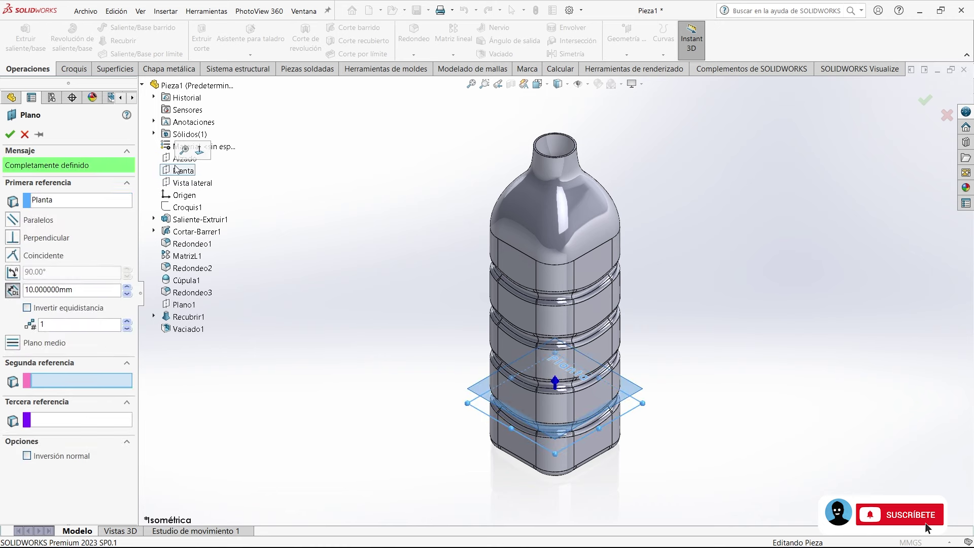
pyautogui.click(130, 287)
pyautogui.click(130, 287)
pyautogui.doubleClick(84, 290)
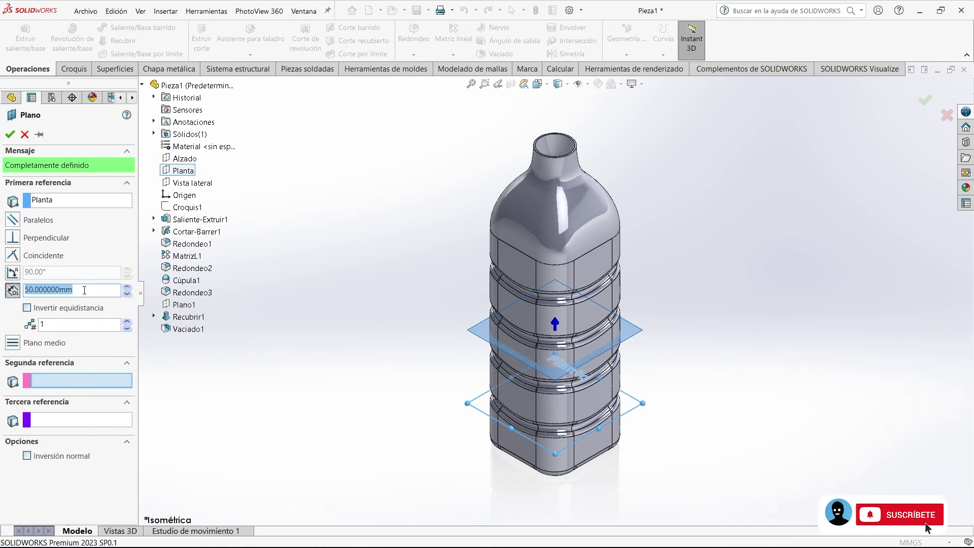
pyautogui.moveTo(128, 288); pyautogui.dragTo(130, 288)
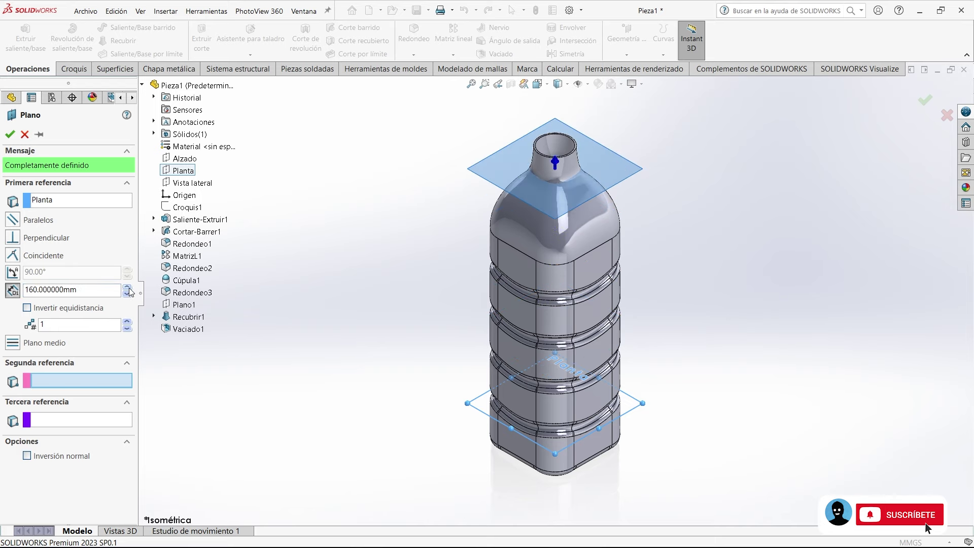
pyautogui.moveTo(129, 291); pyautogui.dragTo(130, 291)
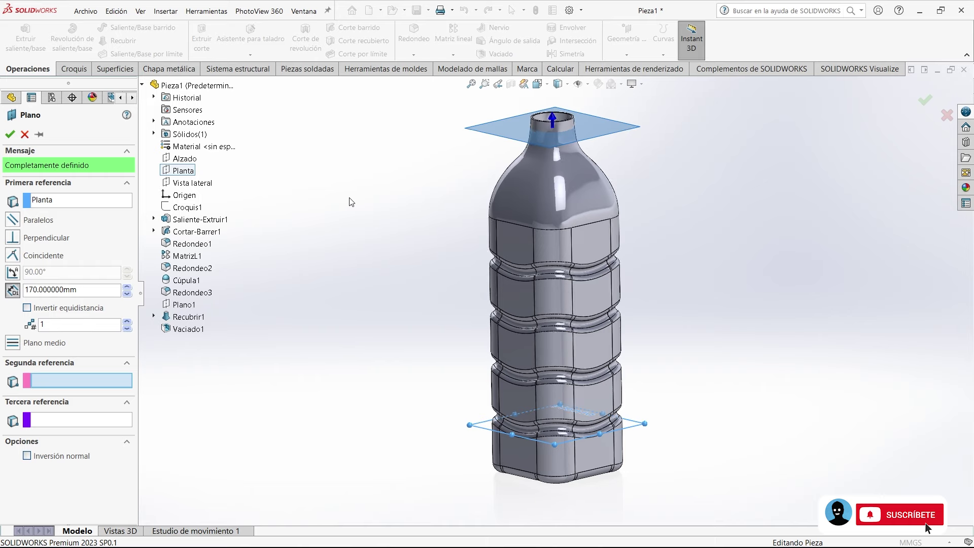
# Check the plane height from the front, keep the offset at 170 mm, and accept Plano2
pyautogui.hotkey('ctrl', '1')
pyautogui.scroll(3, 522, 203)
pyautogui.scroll(-5, 566, 198)
pyautogui.scroll(-2, 567, 197)
pyautogui.scroll(-2, 558, 213)
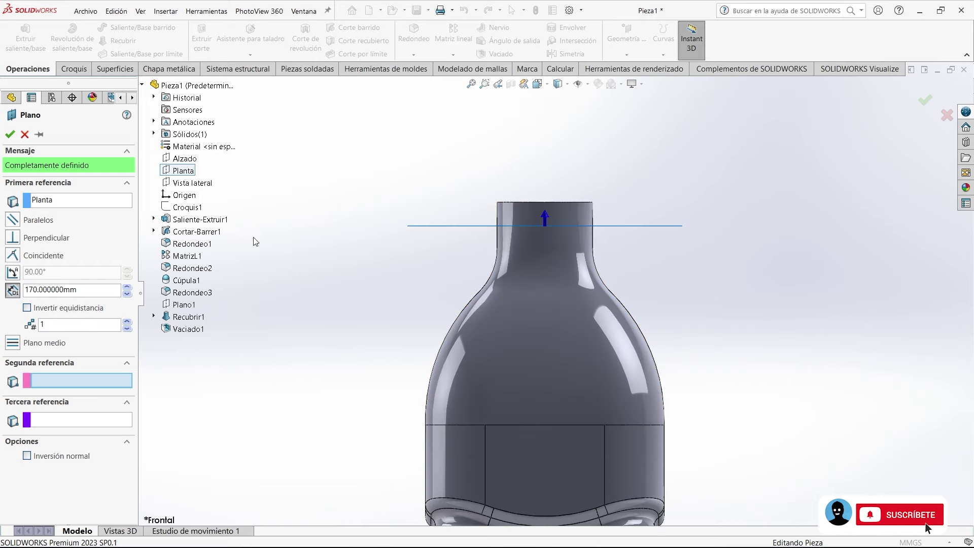
pyautogui.click(128, 287)
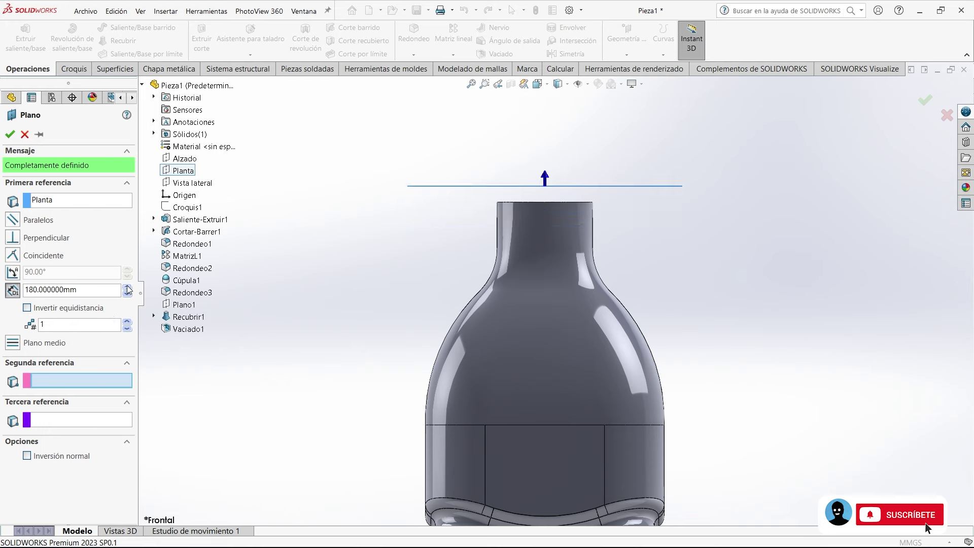
pyautogui.click(127, 294)
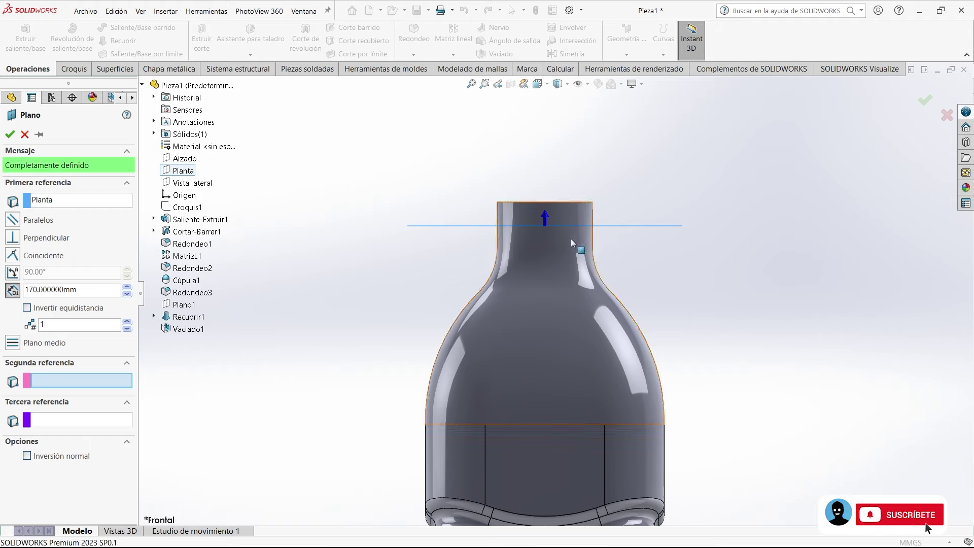
pyautogui.scroll(5, 572, 243)
pyautogui.moveTo(647, 342)
pyautogui.mouseDown(button='middle')
pyautogui.moveTo(620, 319)
pyautogui.moveTo(606, 254)
pyautogui.moveTo(599, 263)
pyautogui.mouseUp(button='middle')
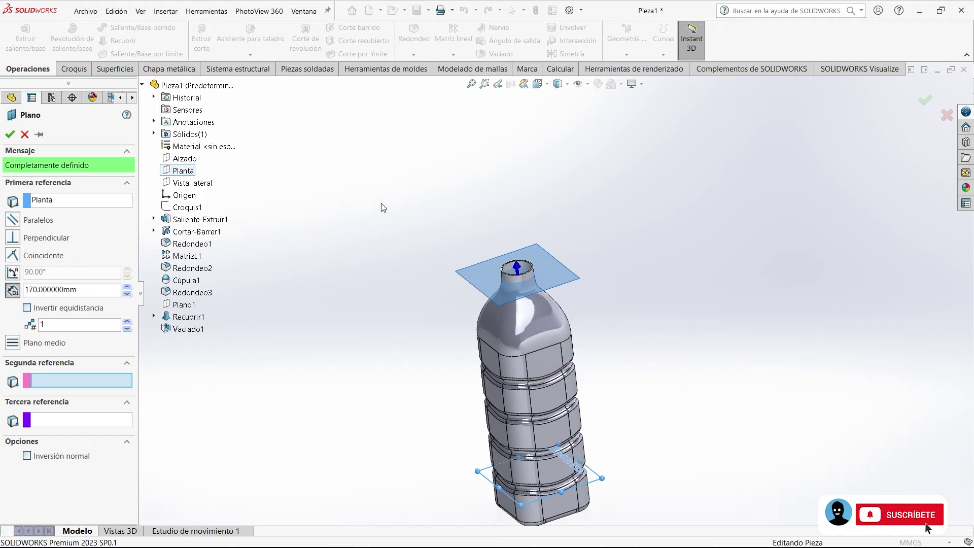
pyautogui.scroll(-2, 526, 292)
pyautogui.scroll(-2, 526, 292)
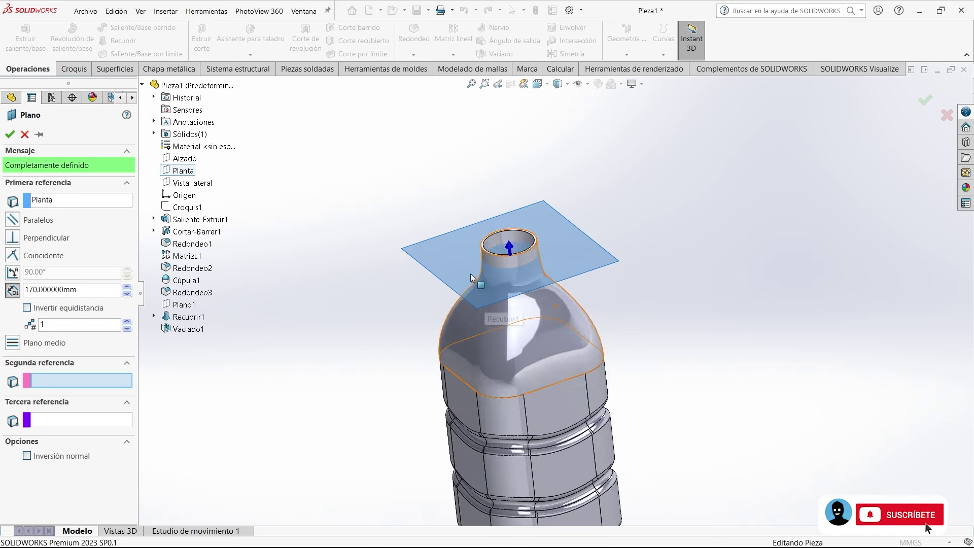
pyautogui.click(11, 135)
pyautogui.click(331, 229)
pyautogui.moveTo(332, 228); pyautogui.dragTo(411, 205, button='middle')
pyautogui.hotkey('ctrl', '5')
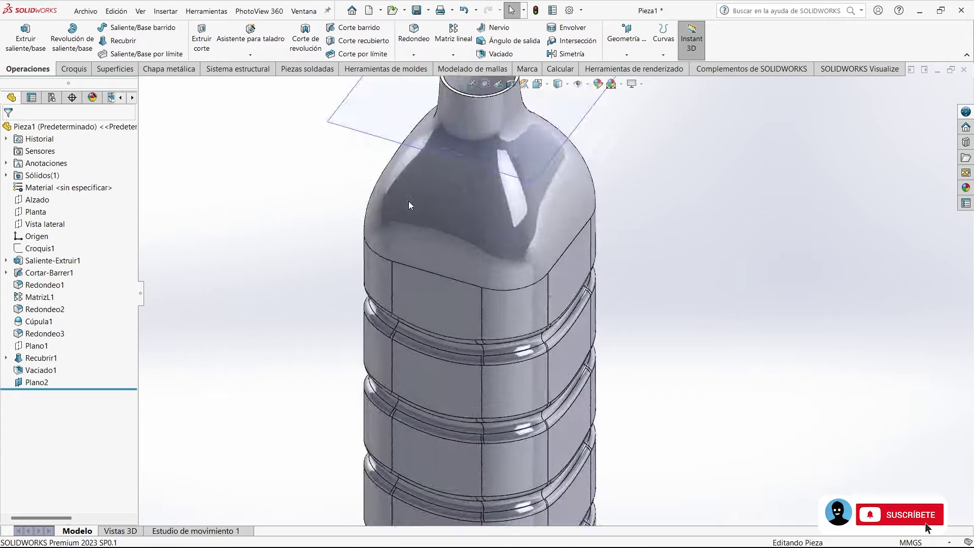
pyautogui.hotkey('ctrl', '7')
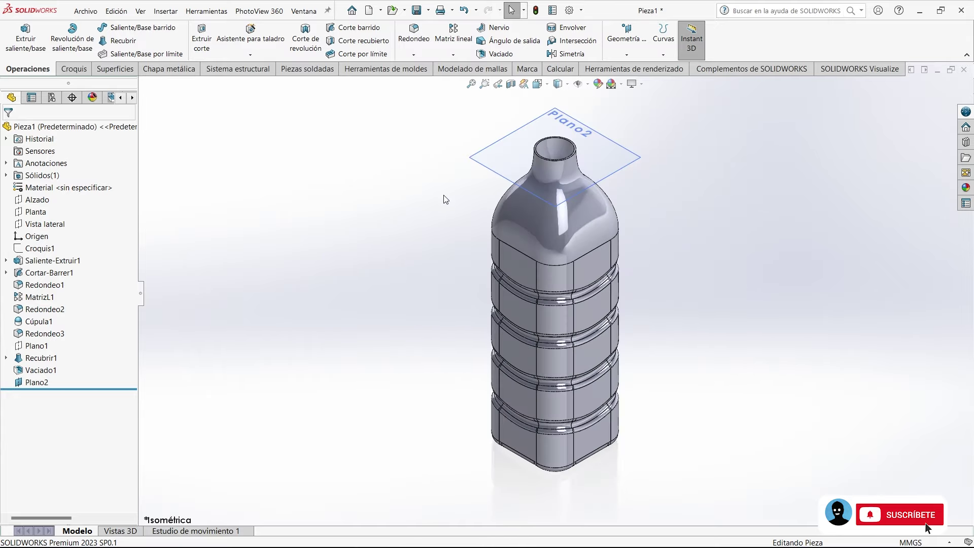
pyautogui.scroll(-2, 600, 164)
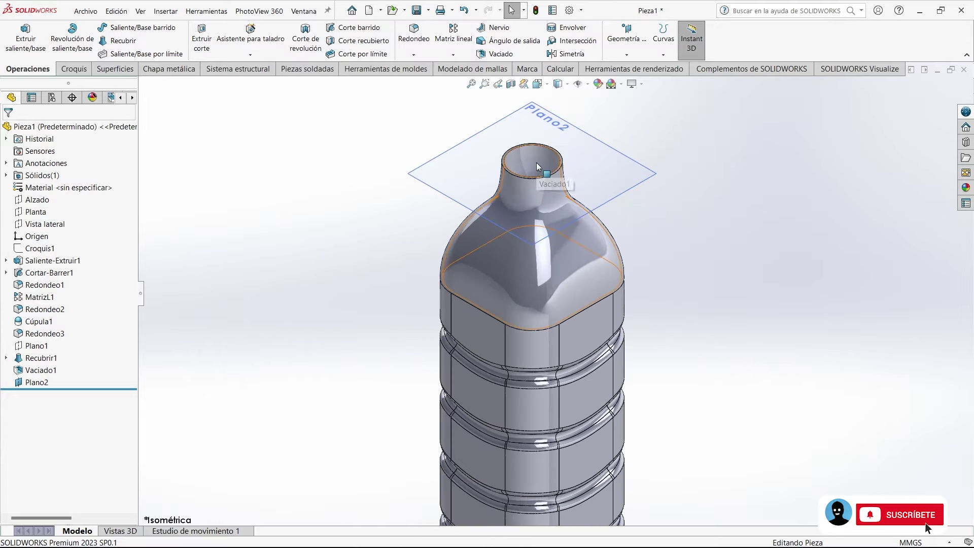
pyautogui.press('z')
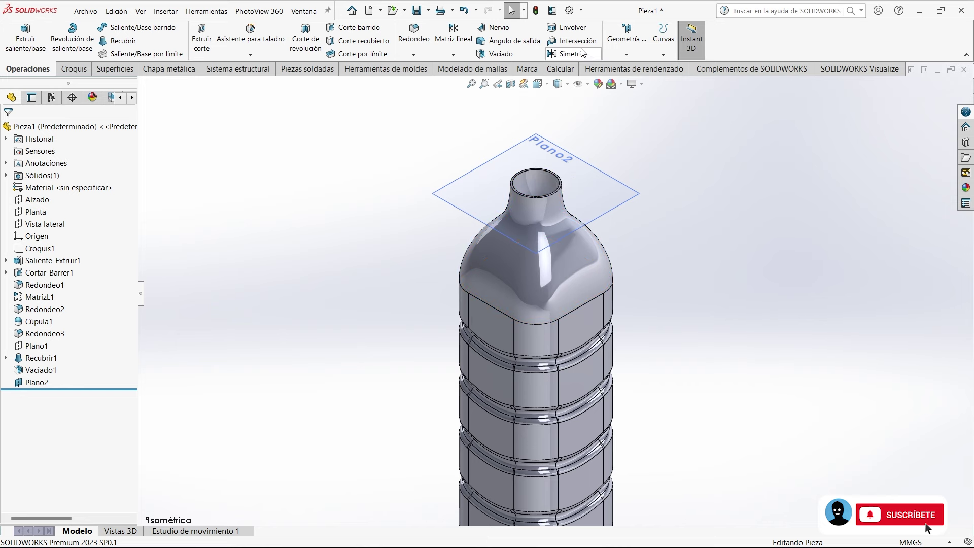
pyautogui.click(577, 40)
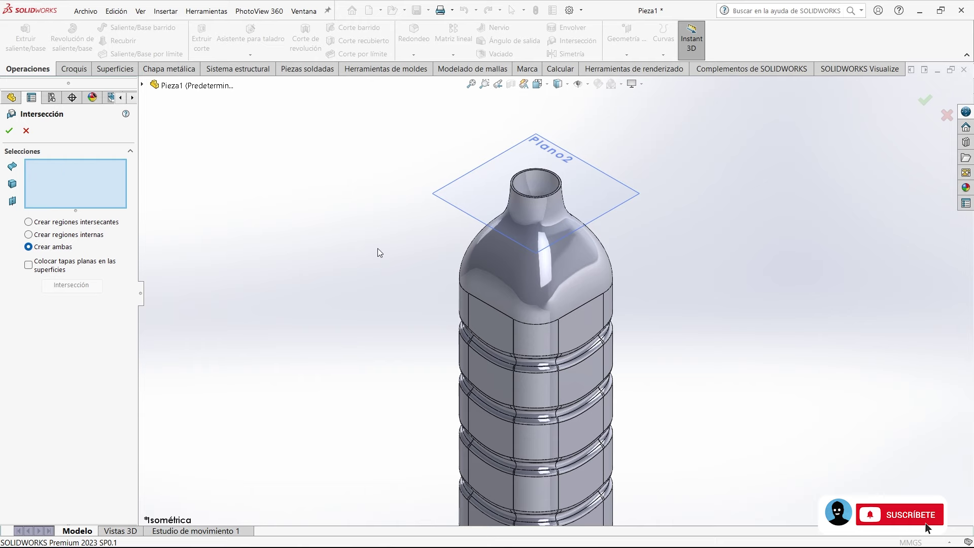
# Intersect Vaciado1 with Plano2 using Crear regiones internas and compute the regions
pyautogui.click(543, 268)
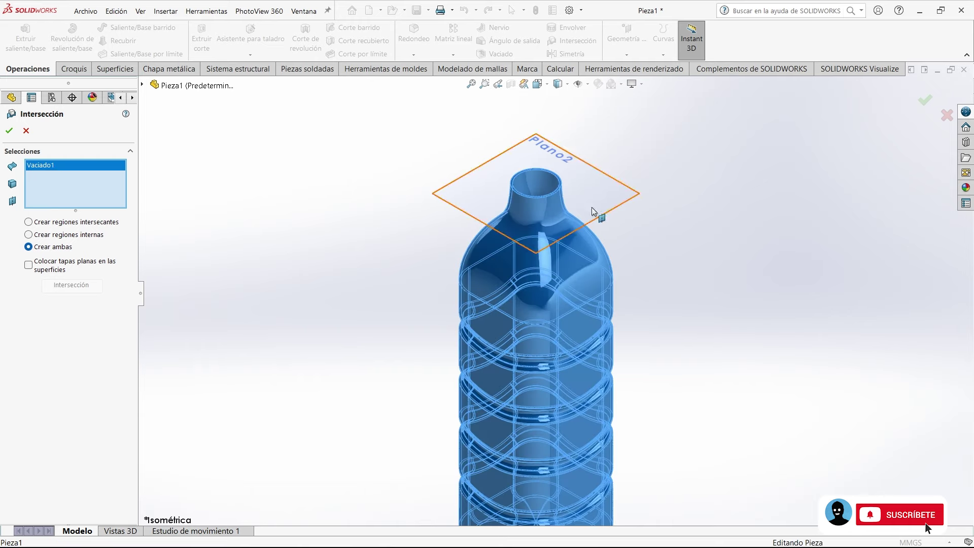
pyautogui.click(606, 201)
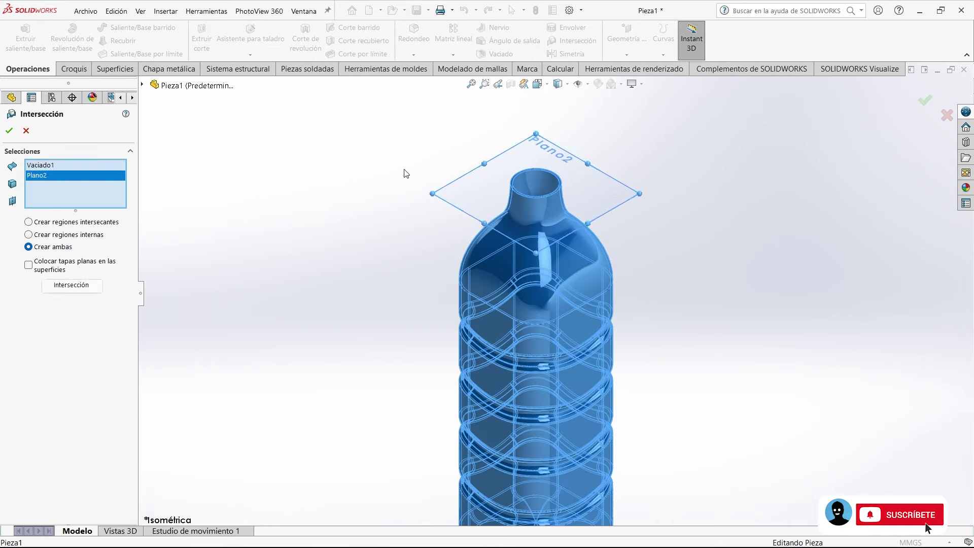
pyautogui.click(59, 236)
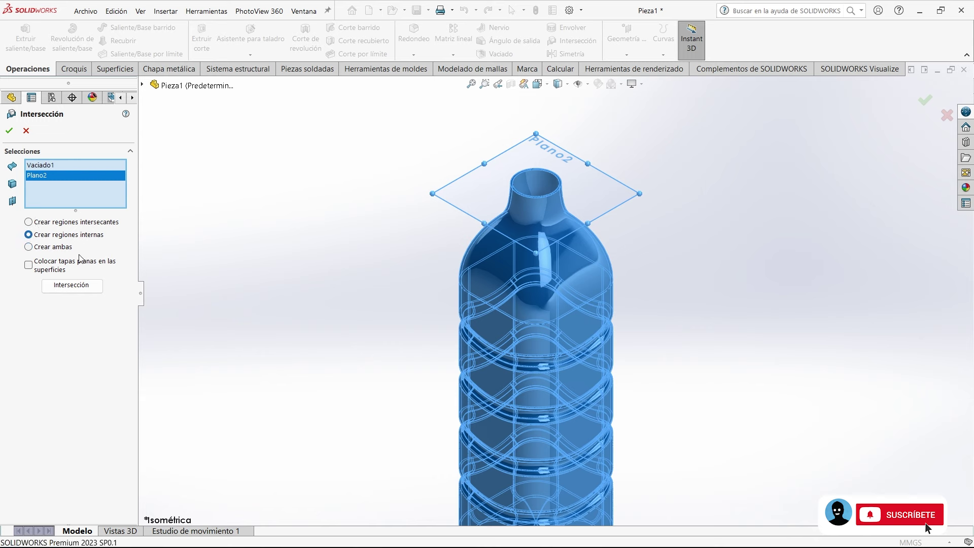
pyautogui.click(75, 288)
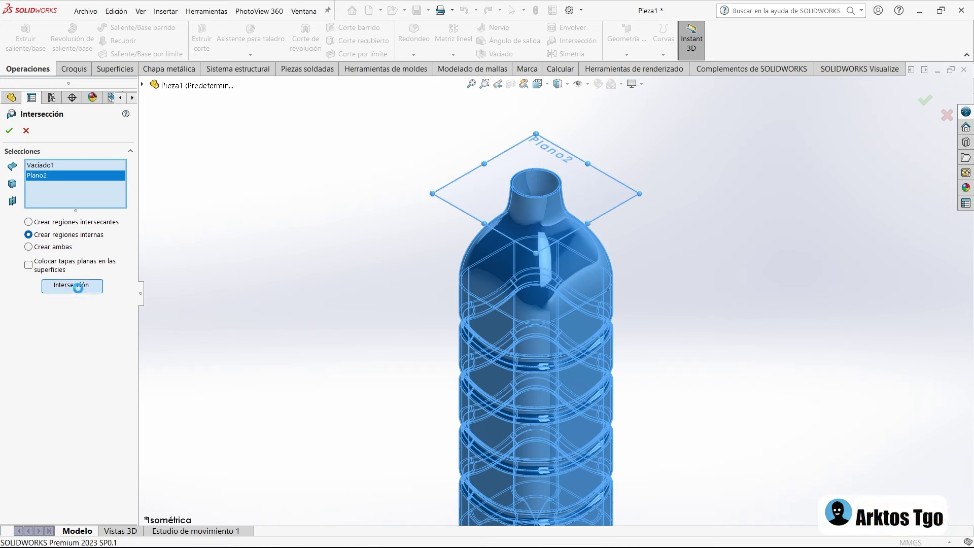
pyautogui.moveTo(335, 266)
pyautogui.mouseDown(button='middle')
pyautogui.moveTo(350, 258)
pyautogui.moveTo(370, 156)
pyautogui.moveTo(339, 260)
pyautogui.mouseUp(button='middle')
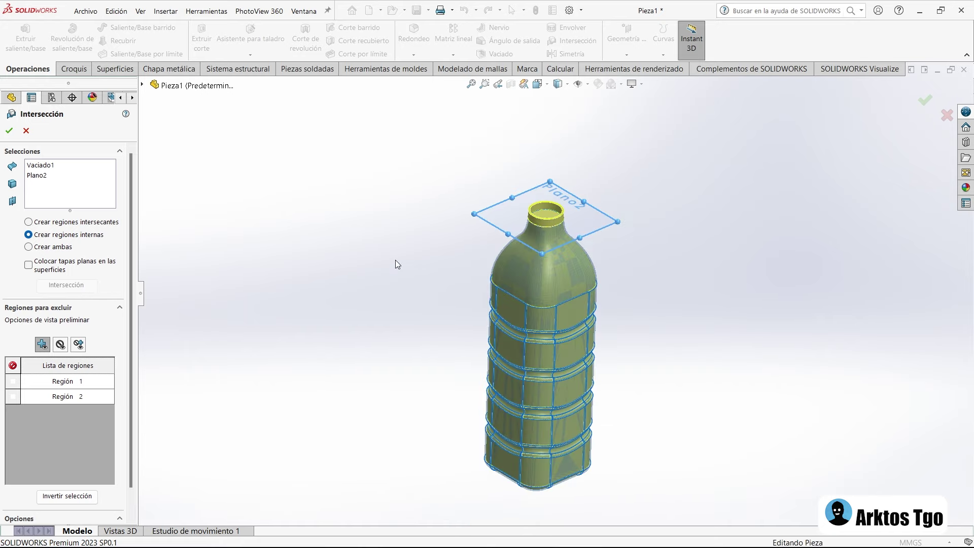
pyautogui.scroll(-1, 547, 258)
pyautogui.scroll(-3, 553, 223)
pyautogui.scroll(-2, 521, 203)
# Exclude Región 2, the neck ring, and accept the intersection as Intersección1
pyautogui.click(533, 184)
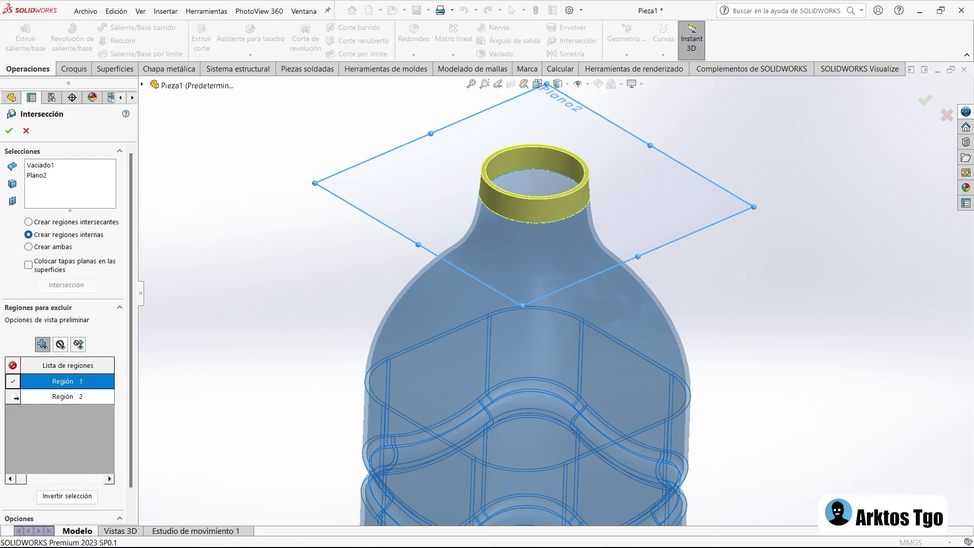
pyautogui.click(44, 398)
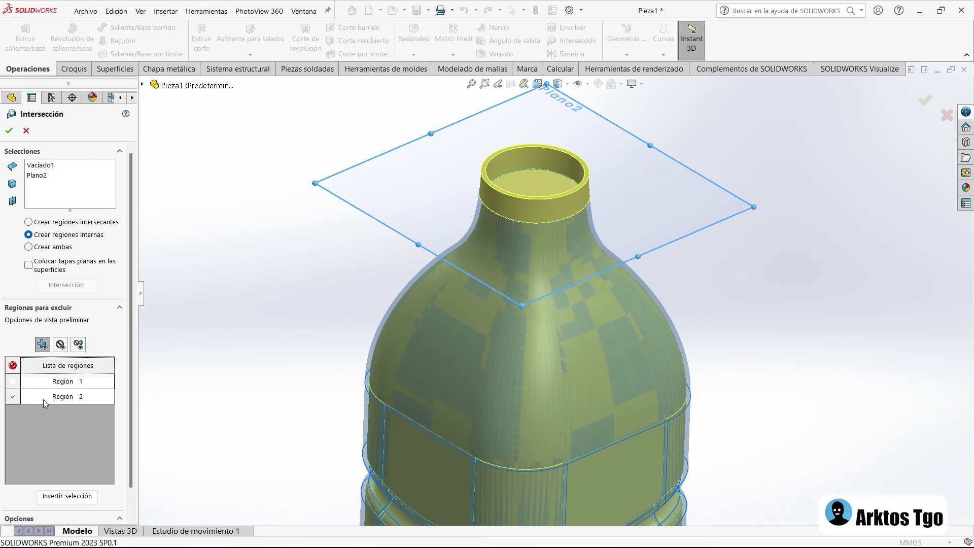
pyautogui.scroll(-3, 267, 339)
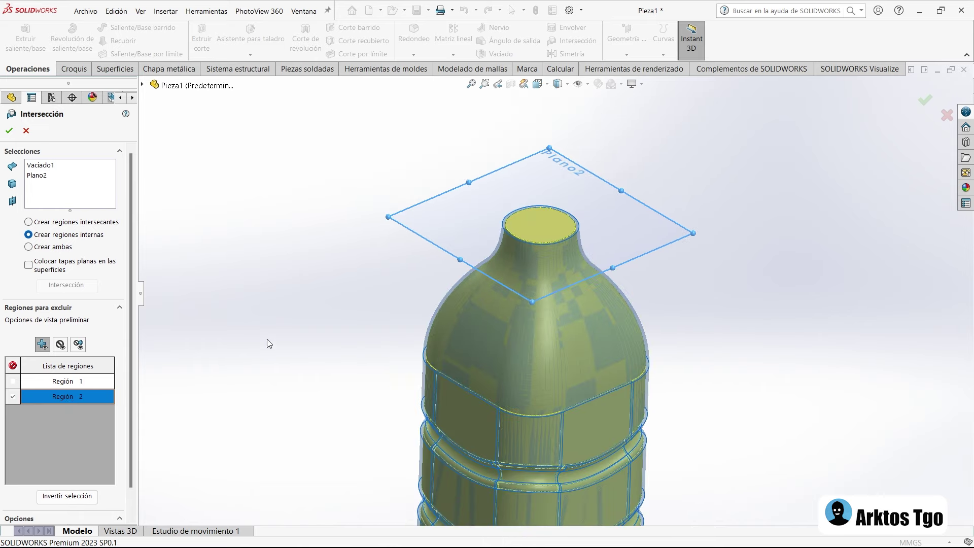
pyautogui.scroll(3, 396, 265)
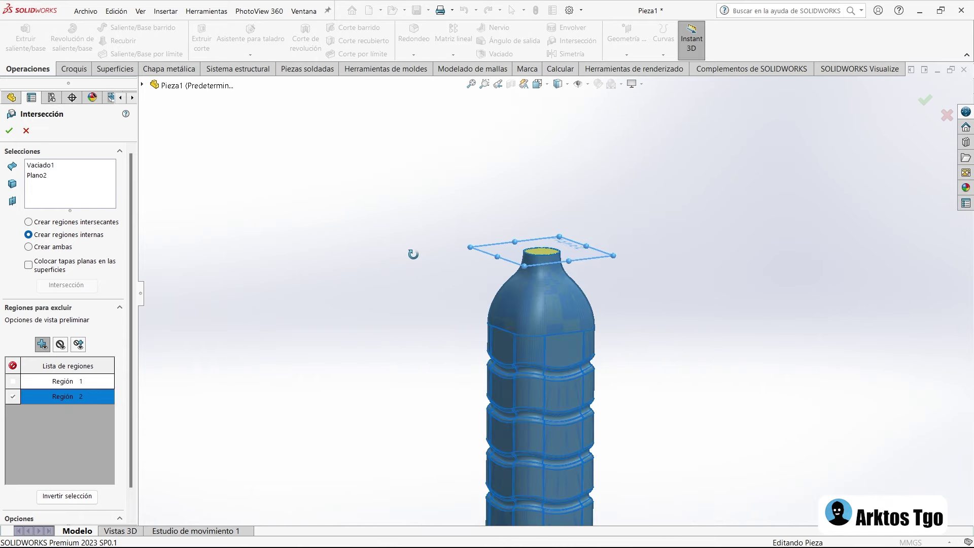
pyautogui.scroll(-2, 582, 270)
pyautogui.scroll(-3, 543, 259)
pyautogui.scroll(-3, 593, 251)
pyautogui.moveTo(593, 251); pyautogui.dragTo(540, 275, button='middle')
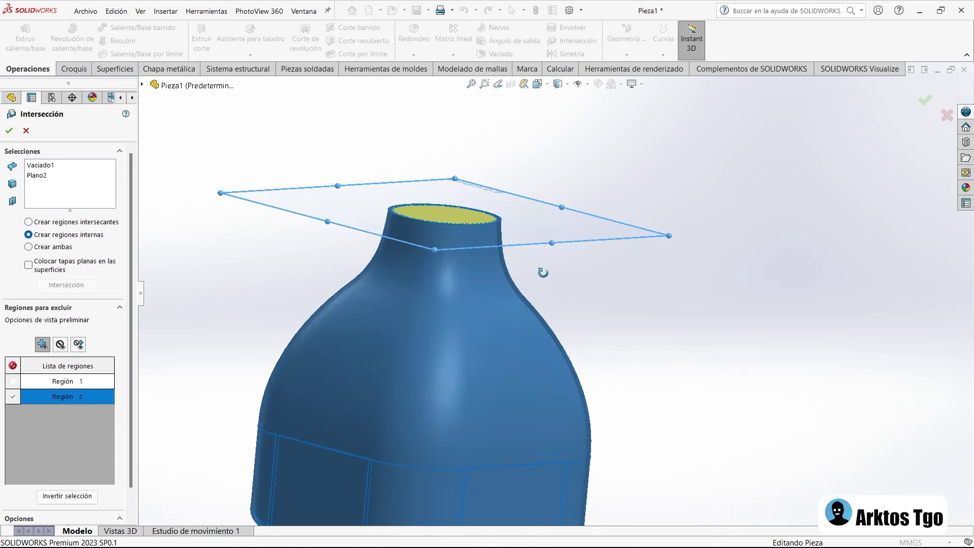
pyautogui.scroll(4, 541, 274)
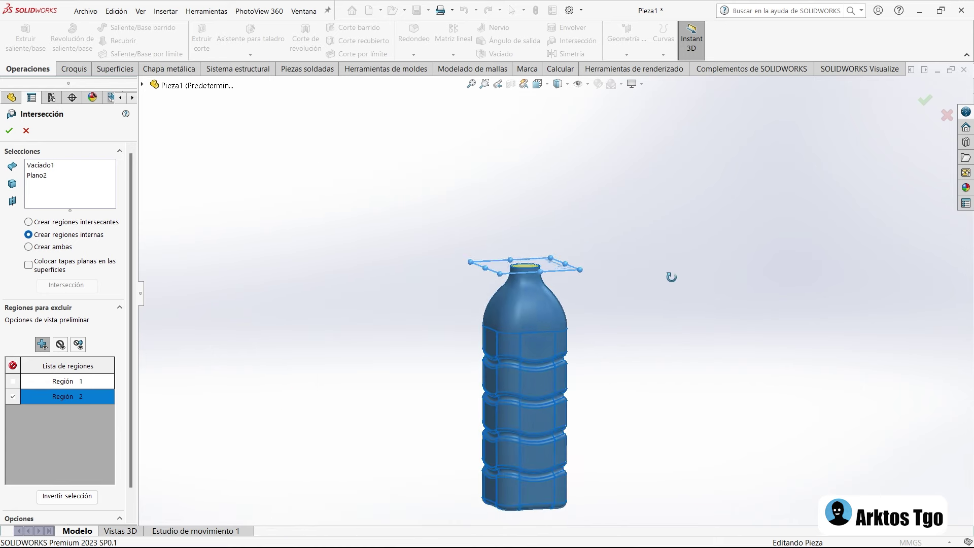
pyautogui.click(9, 132)
pyautogui.moveTo(290, 245); pyautogui.dragTo(519, 350, button='middle')
pyautogui.scroll(-5, 593, 221)
# Hide Plano2 and select each body, Intersección1[1] and Intersección1[2], under Sólidos(2)
pyautogui.click(592, 220)
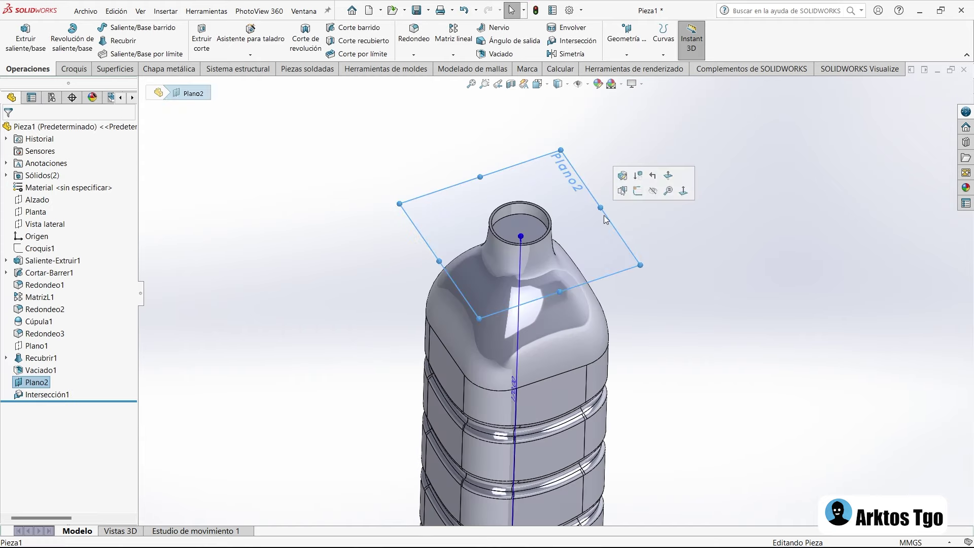
pyautogui.click(647, 190)
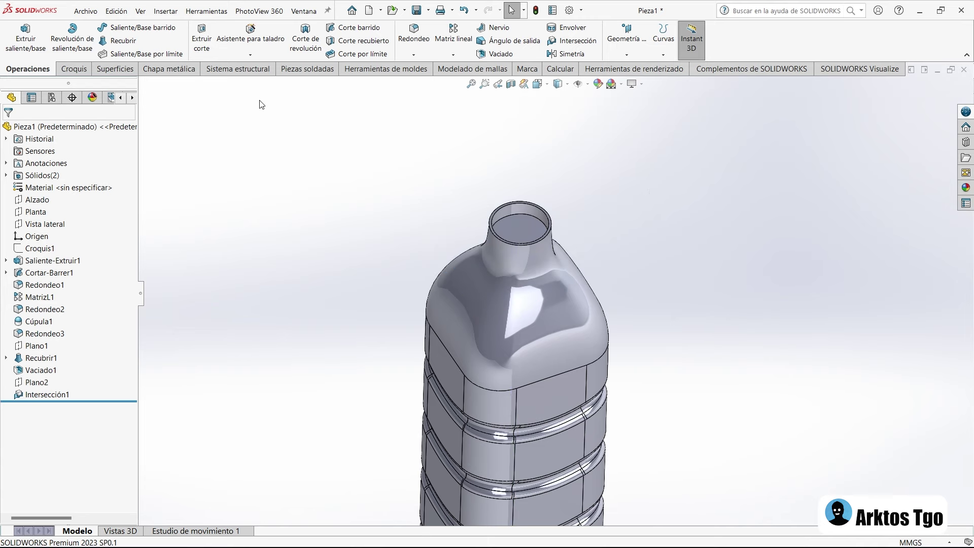
pyautogui.click(6, 175)
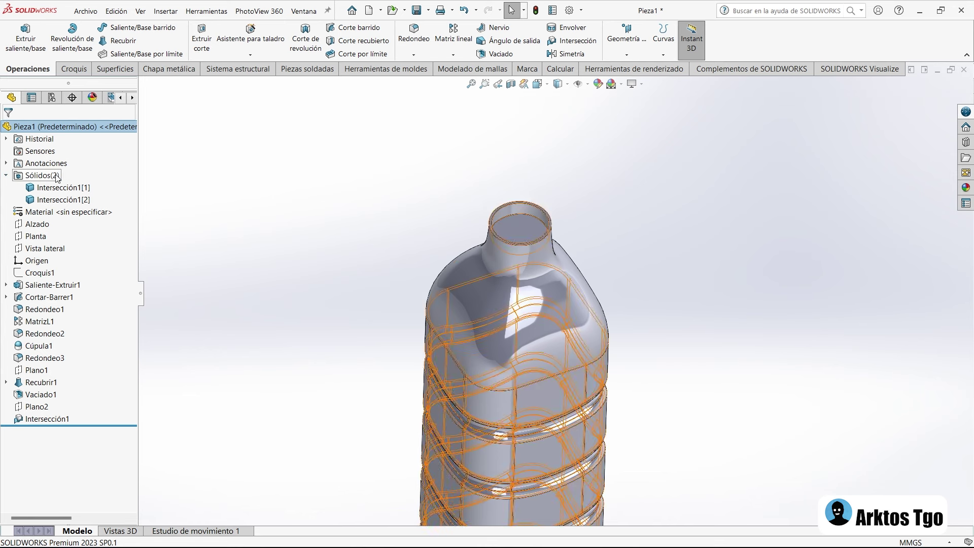
pyautogui.click(59, 187)
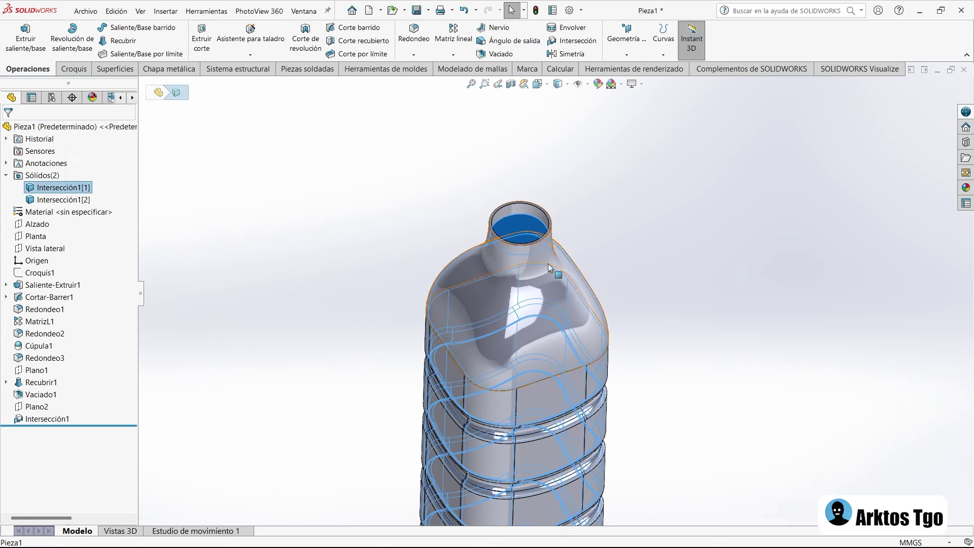
pyautogui.click(73, 201)
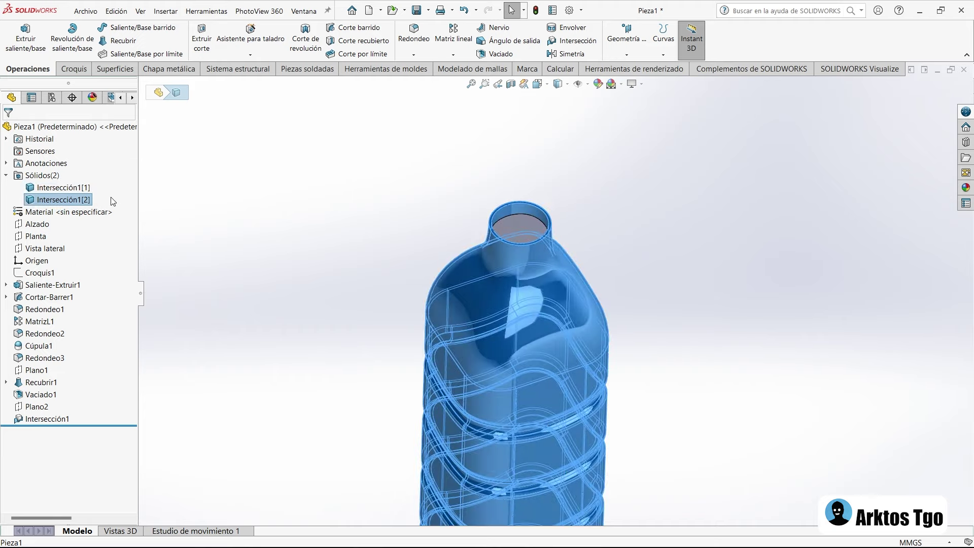
# Clear the selection, return to the Isometric view, and bring up the Calcular tools
pyautogui.moveTo(531, 266)
pyautogui.mouseDown(button='middle')
pyautogui.moveTo(587, 209)
pyautogui.moveTo(578, 227)
pyautogui.moveTo(528, 250)
pyautogui.moveTo(671, 258)
pyautogui.mouseUp(button='middle')
pyautogui.click(672, 258)
pyautogui.hotkey('ctrl', '7')
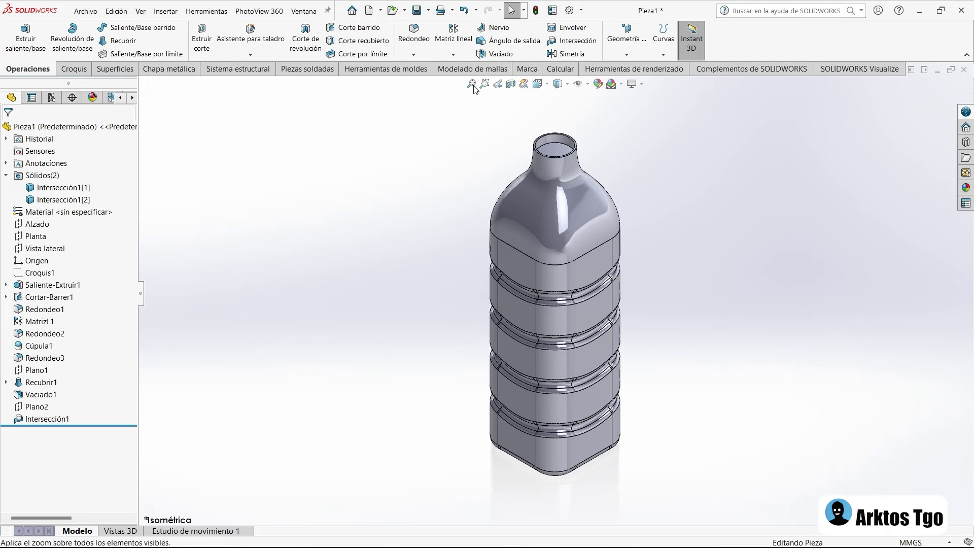
pyautogui.click(561, 69)
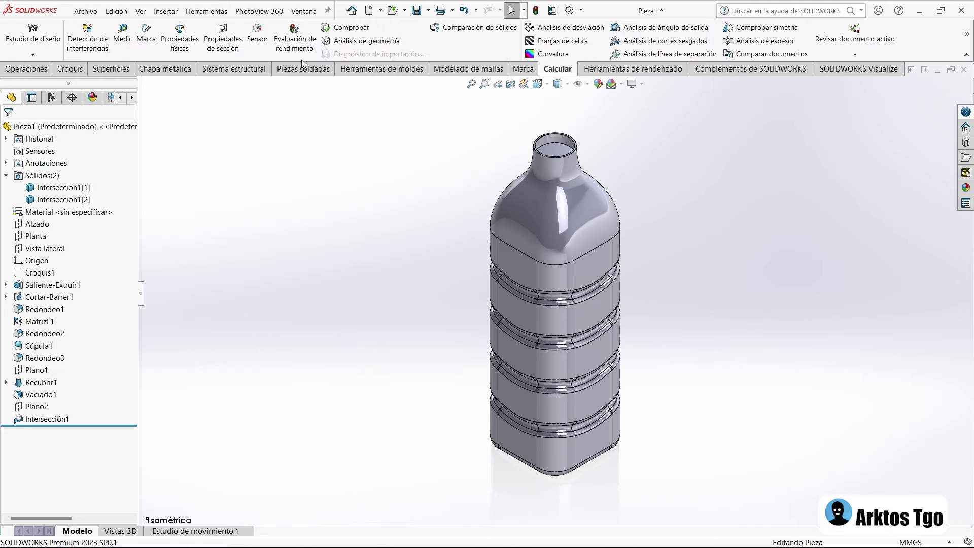
# Open Propiedades físicas and remove Pieza1 from the measured selection
pyautogui.click(179, 54)
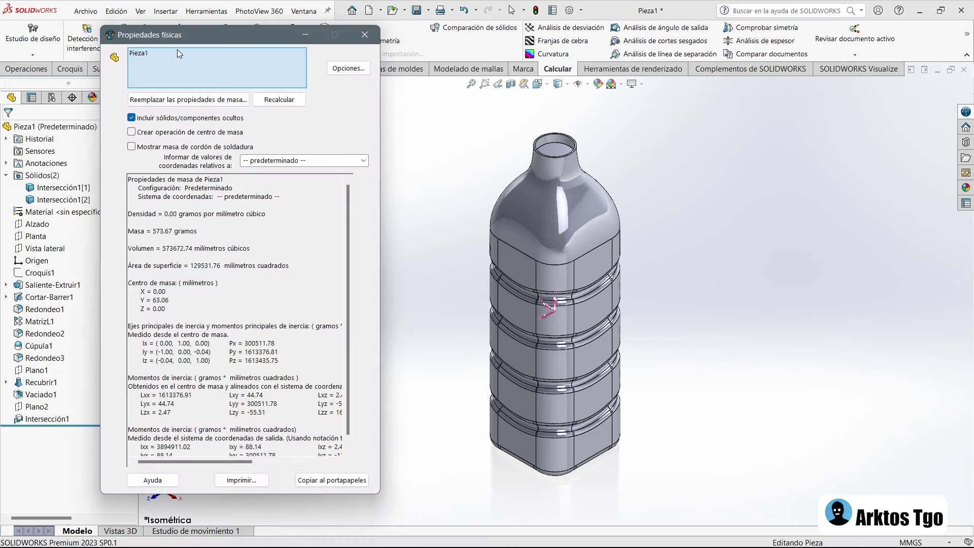
pyautogui.moveTo(197, 40); pyautogui.dragTo(292, 67)
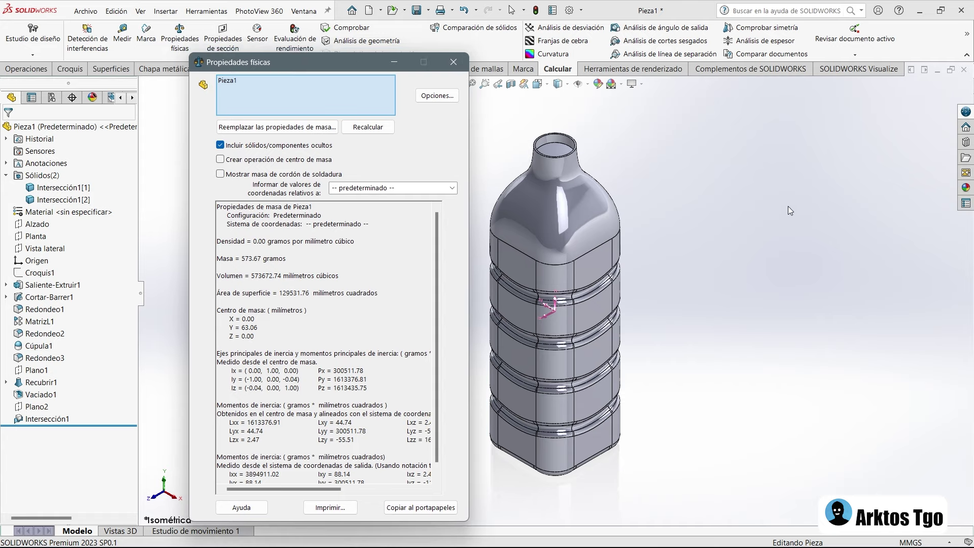
pyautogui.moveTo(586, 263)
pyautogui.mouseDown(button='middle')
pyautogui.moveTo(761, 193)
pyautogui.moveTo(686, 241)
pyautogui.moveTo(665, 130)
pyautogui.mouseUp(button='middle')
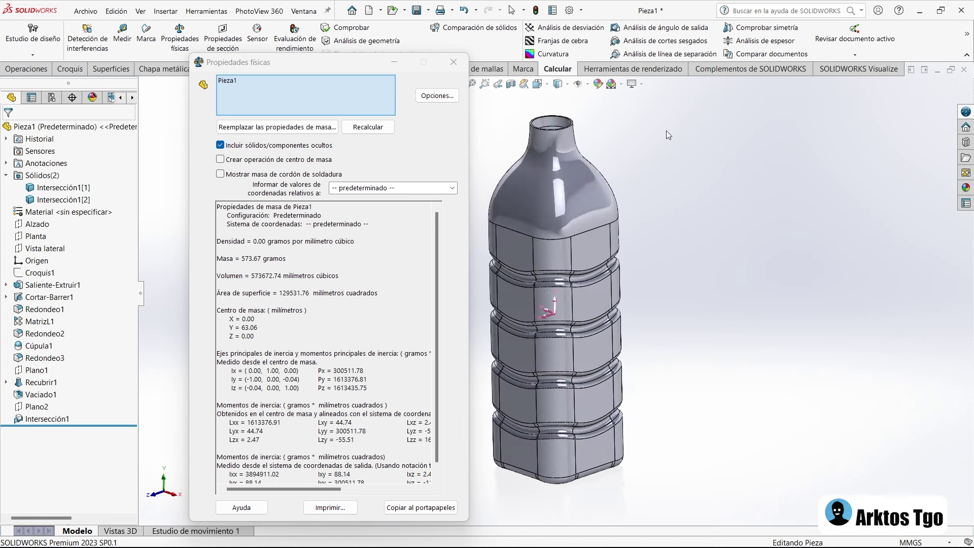
pyautogui.scroll(-3, 637, 200)
pyautogui.scroll(-3, 638, 201)
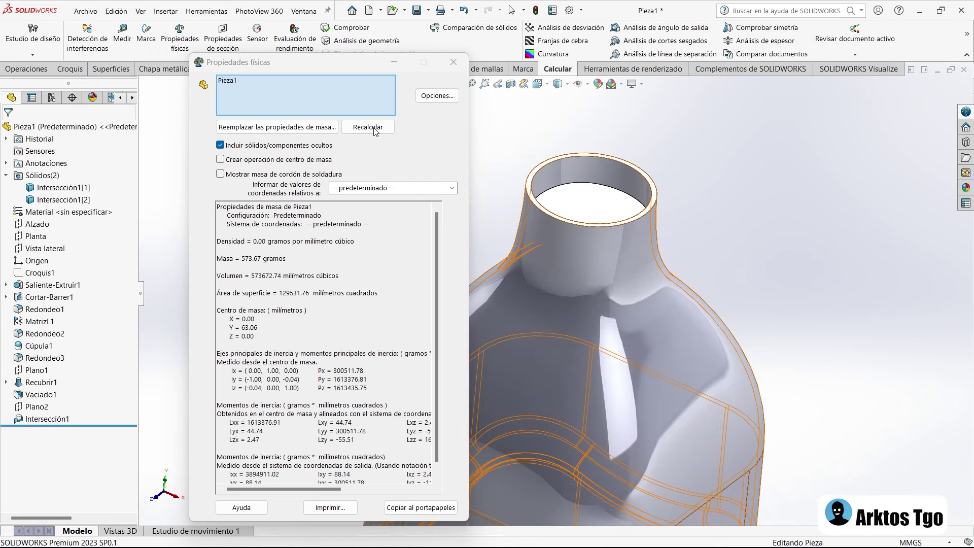
pyautogui.click(227, 81)
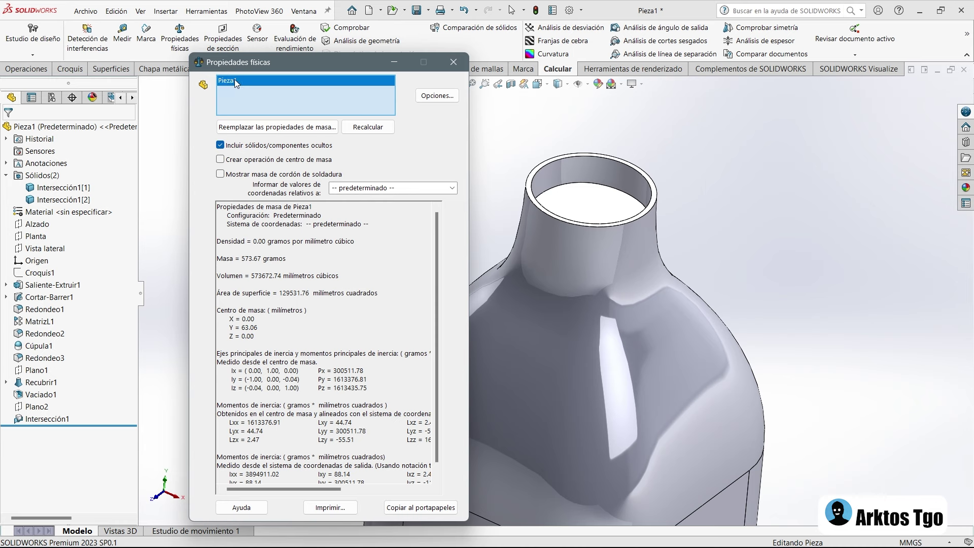
pyautogui.rightClick(233, 80)
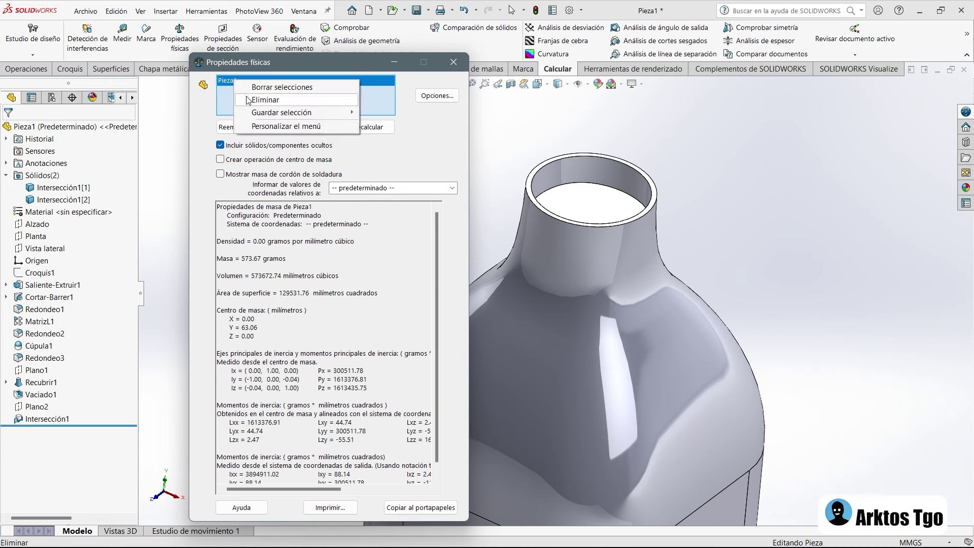
pyautogui.click(248, 100)
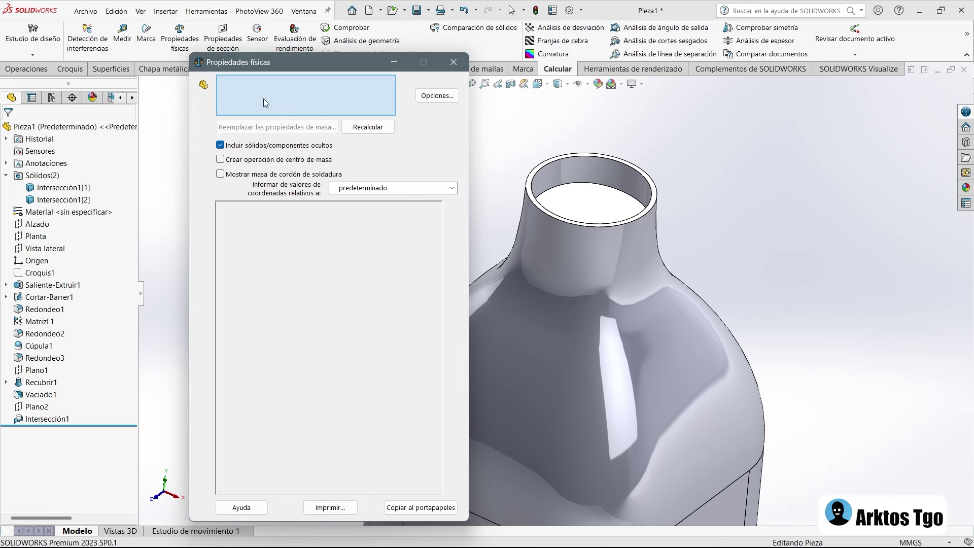
# Measure Intersección1[1] alone, reading volume 530298.27 mm³ and mass 530.30 g
pyautogui.click(589, 204)
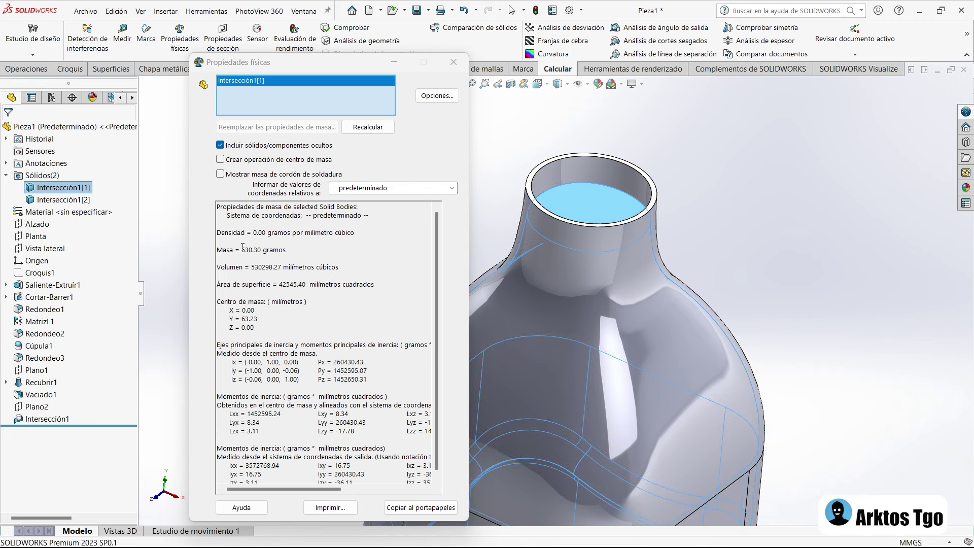
pyautogui.click(252, 270)
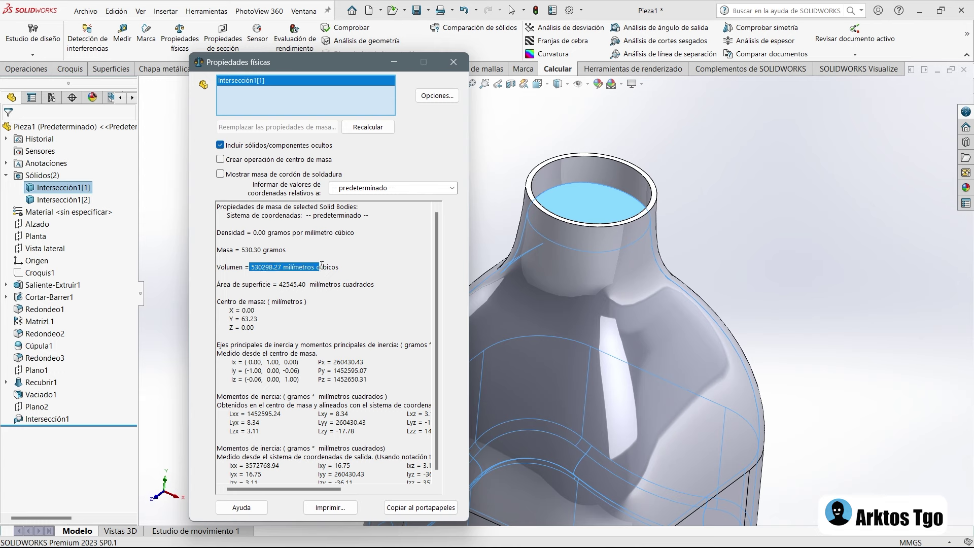
pyautogui.click(293, 267)
pyautogui.click(263, 267)
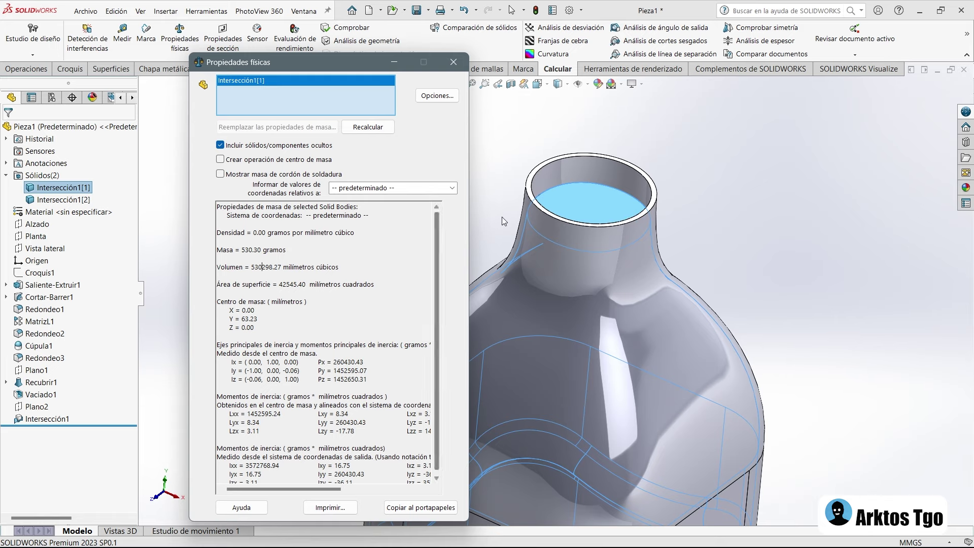
pyautogui.scroll(5, 740, 250)
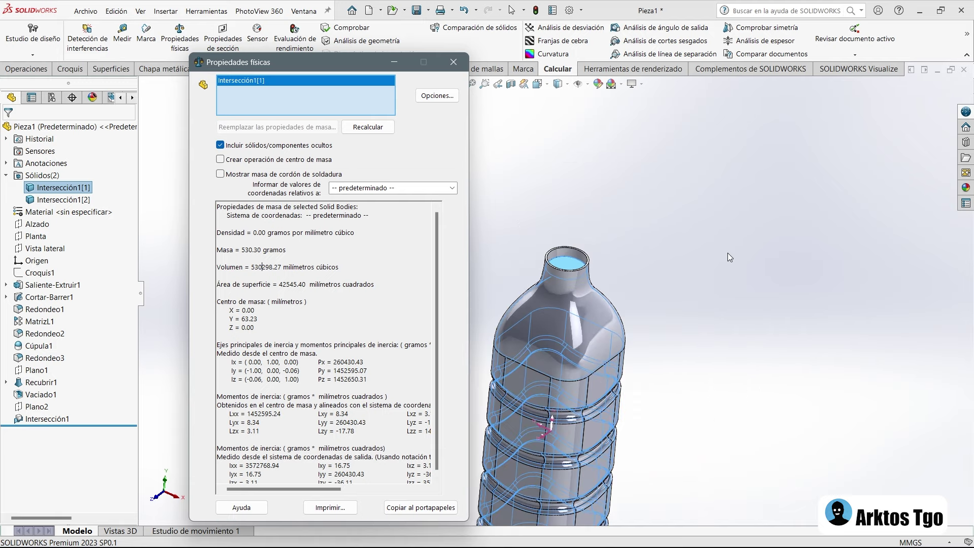
pyautogui.scroll(3, 634, 256)
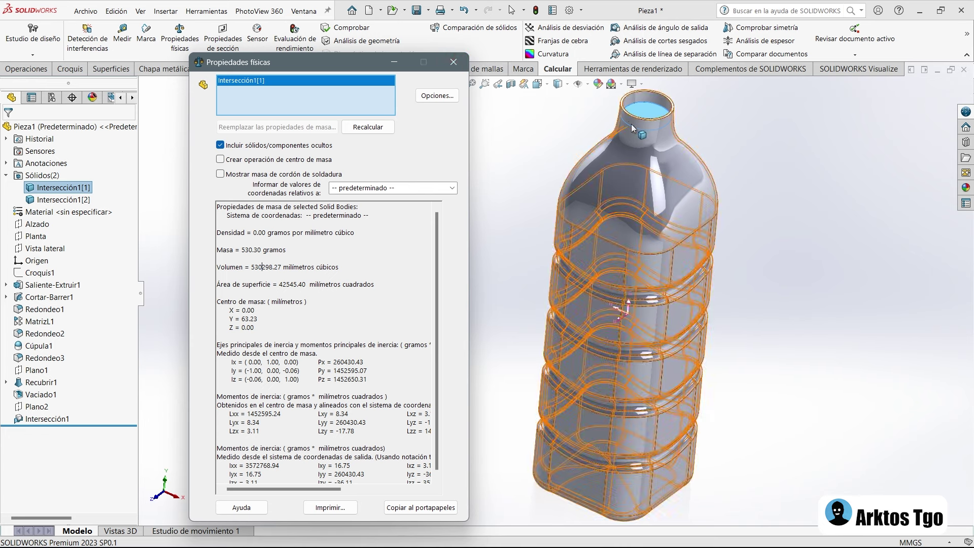
pyautogui.scroll(-2, 628, 137)
pyautogui.scroll(-2, 598, 188)
pyautogui.scroll(-2, 570, 208)
pyautogui.scroll(-2, 577, 211)
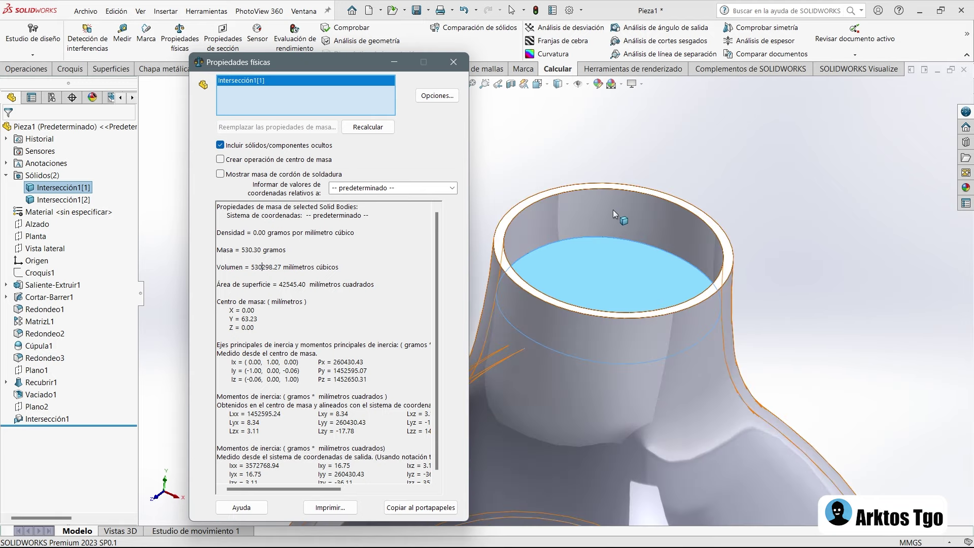
pyautogui.scroll(5, 604, 209)
# Orbit the bottle and close the physical properties report
pyautogui.moveTo(578, 238); pyautogui.dragTo(510, 271, button='middle')
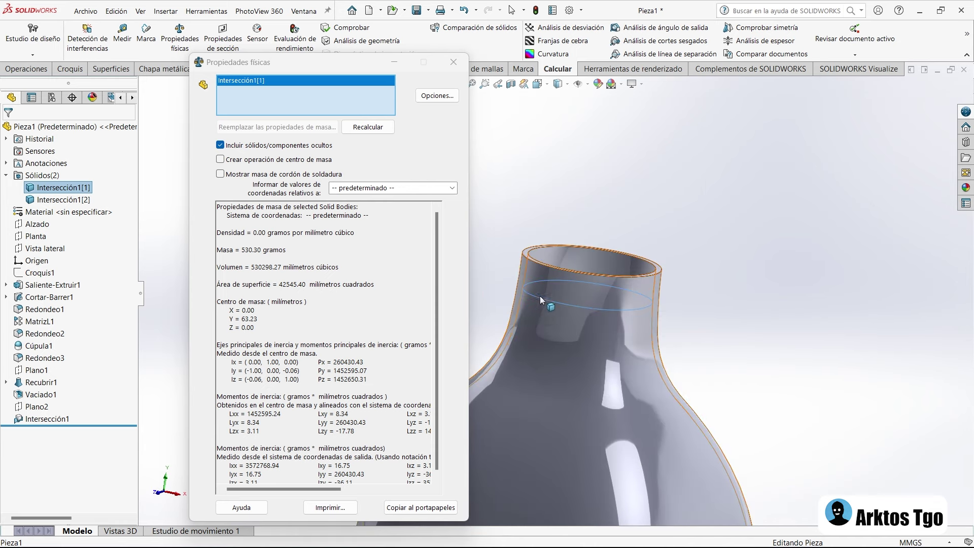
pyautogui.scroll(3, 601, 247)
pyautogui.moveTo(658, 251); pyautogui.dragTo(509, 129, button='middle')
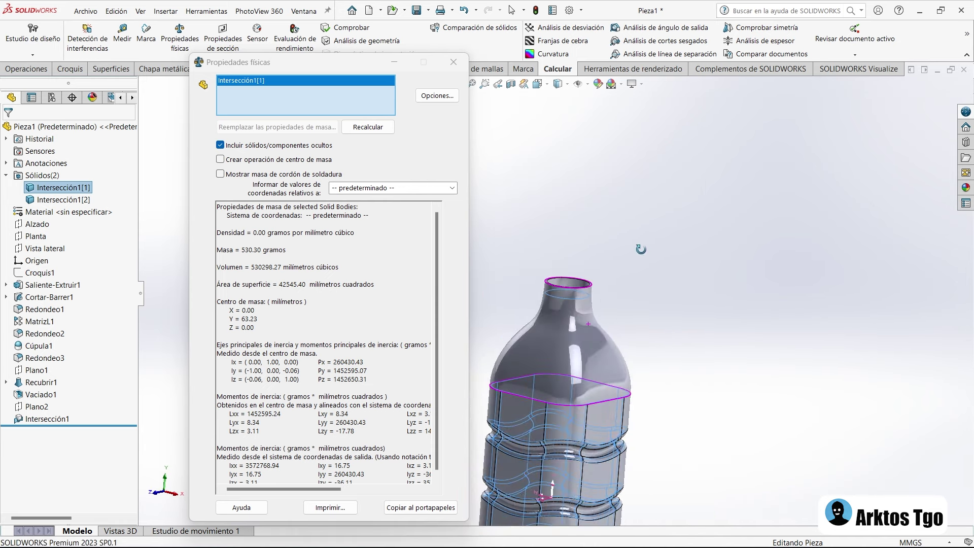
pyautogui.click(461, 69)
# Collapse Sólidos(2), zoom onto the neck, and apply a Vista de sección along Alzado
pyautogui.moveTo(485, 211); pyautogui.dragTo(567, 255, button='middle')
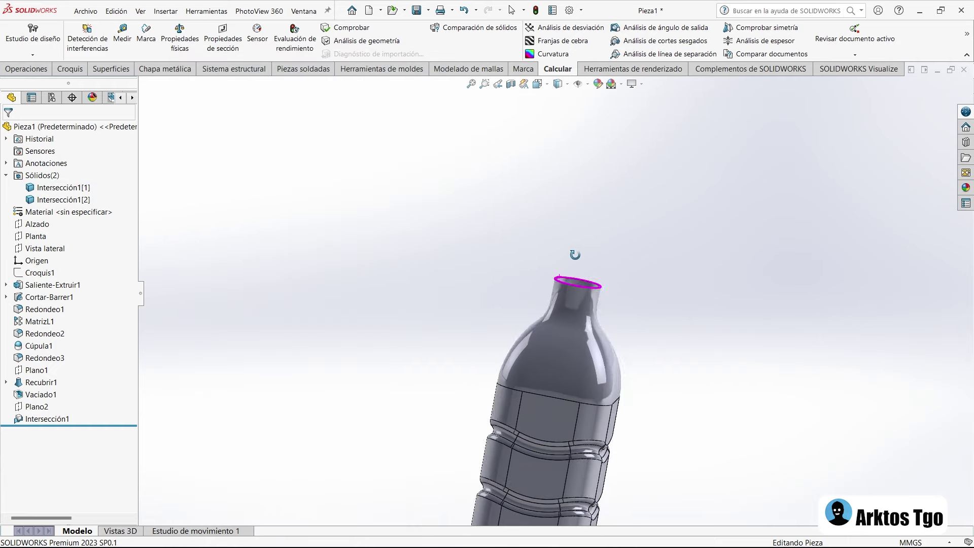
pyautogui.hotkey('ctrl', '1')
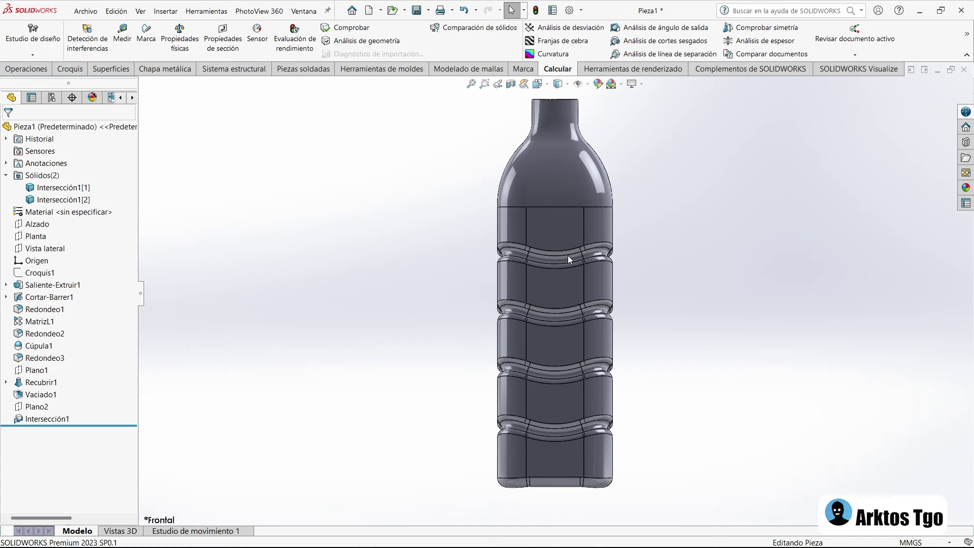
pyautogui.hotkey('ctrl', '7')
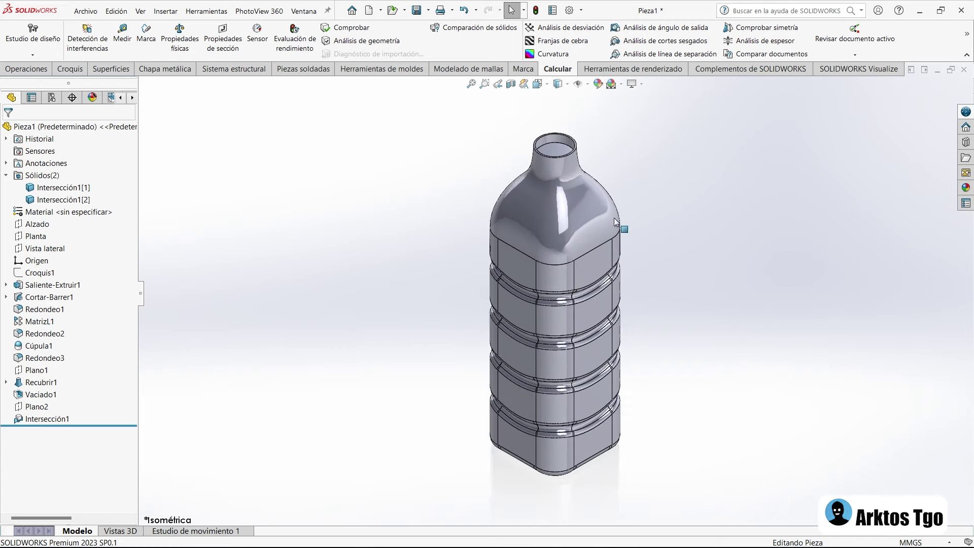
pyautogui.click(7, 175)
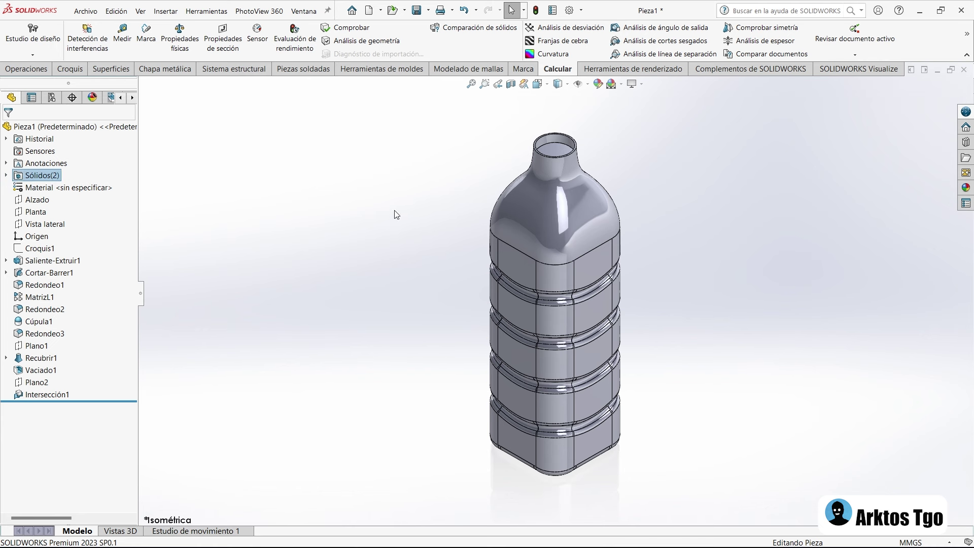
pyautogui.scroll(-1, 624, 96)
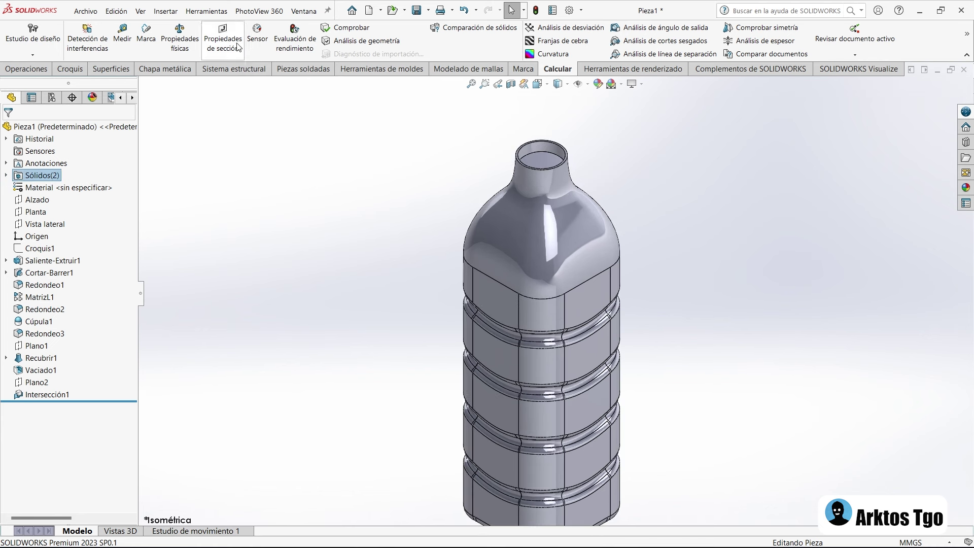
pyautogui.scroll(-3, 545, 158)
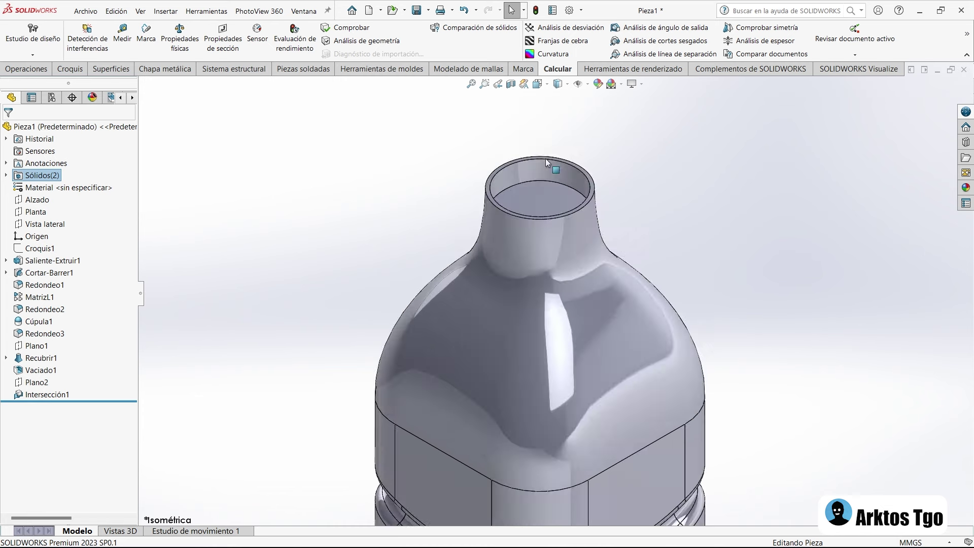
pyautogui.moveTo(619, 173); pyautogui.dragTo(626, 178, button='middle')
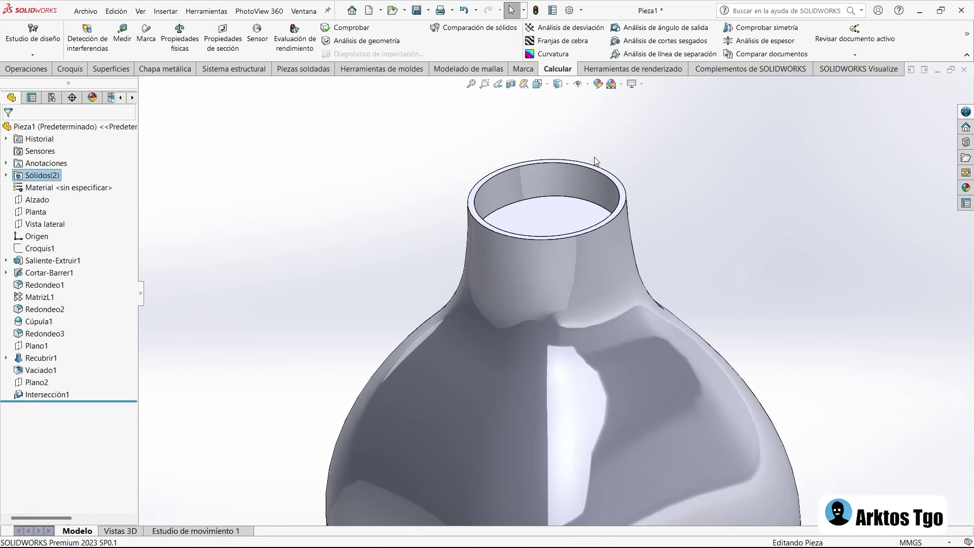
pyautogui.click(510, 84)
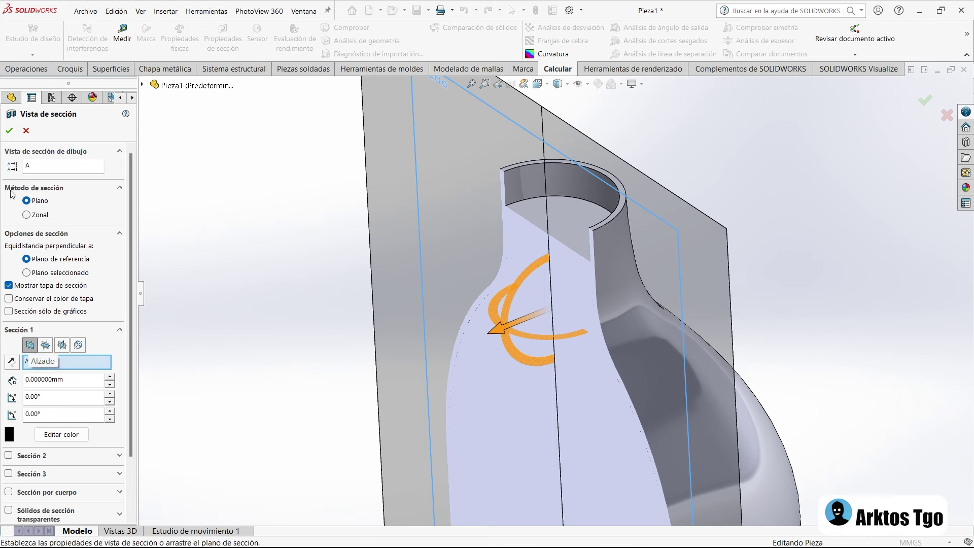
# Close the section view, zoom onto the neck in Front view, and select the Alzado plane
pyautogui.click(9, 131)
pyautogui.hotkey('ctrl', '1')
pyautogui.scroll(-3, 561, 218)
pyautogui.scroll(-2, 495, 217)
pyautogui.scroll(-2, 486, 230)
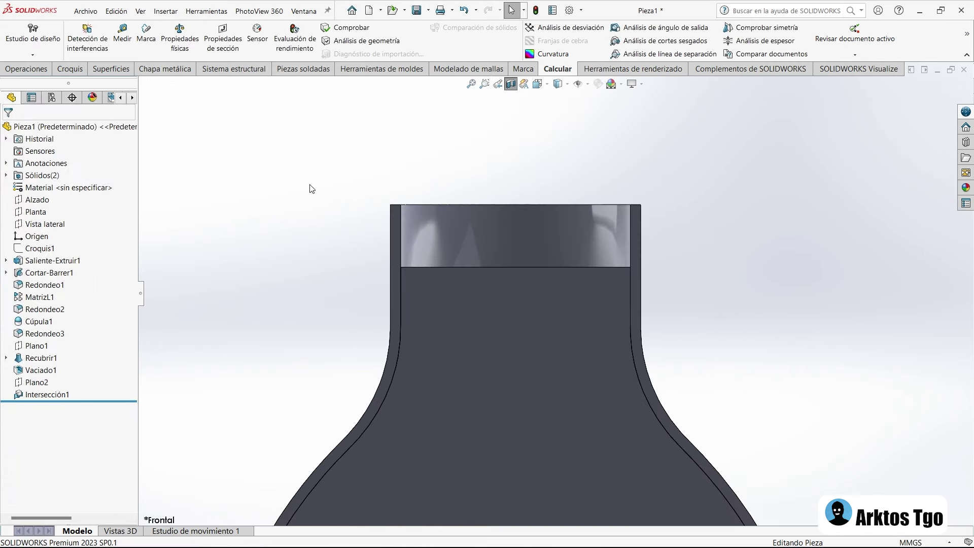
pyautogui.click(43, 201)
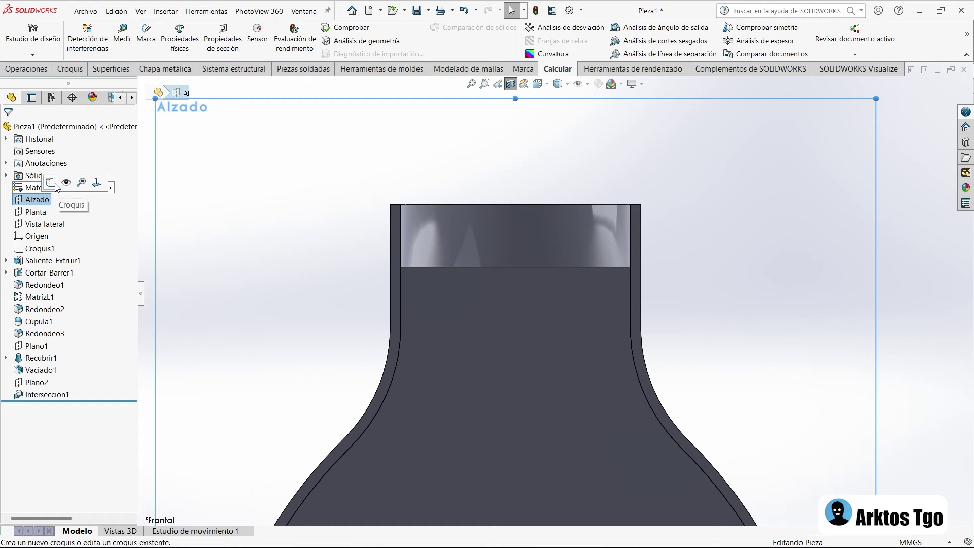
# Start a sketch on Alzado and draw the closed ledge-and-tall-bar outline with lines
pyautogui.click(53, 182)
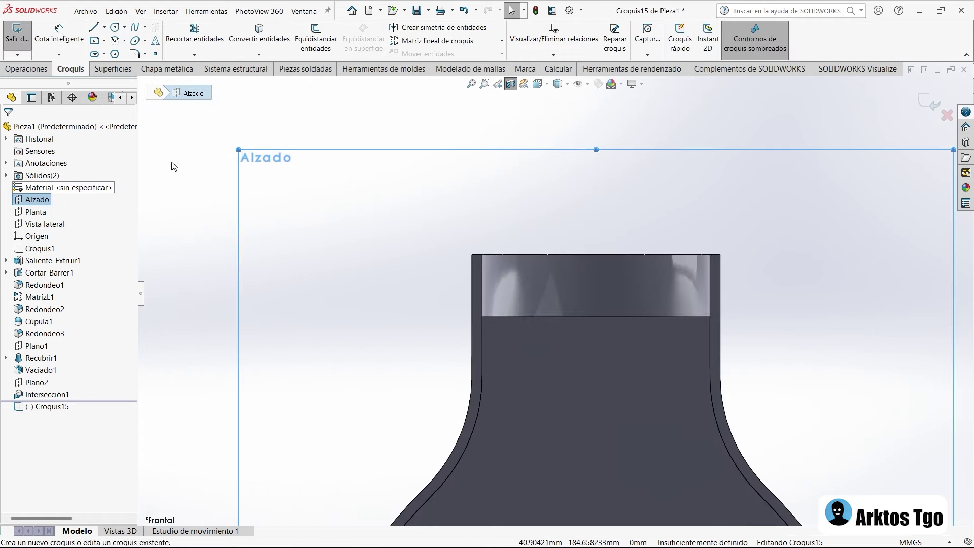
pyautogui.click(92, 28)
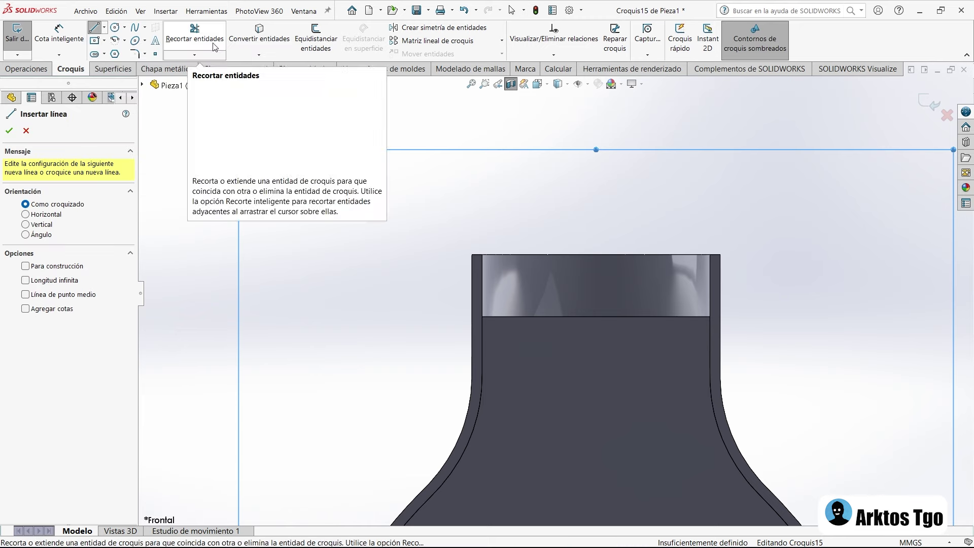
pyautogui.click(471, 282)
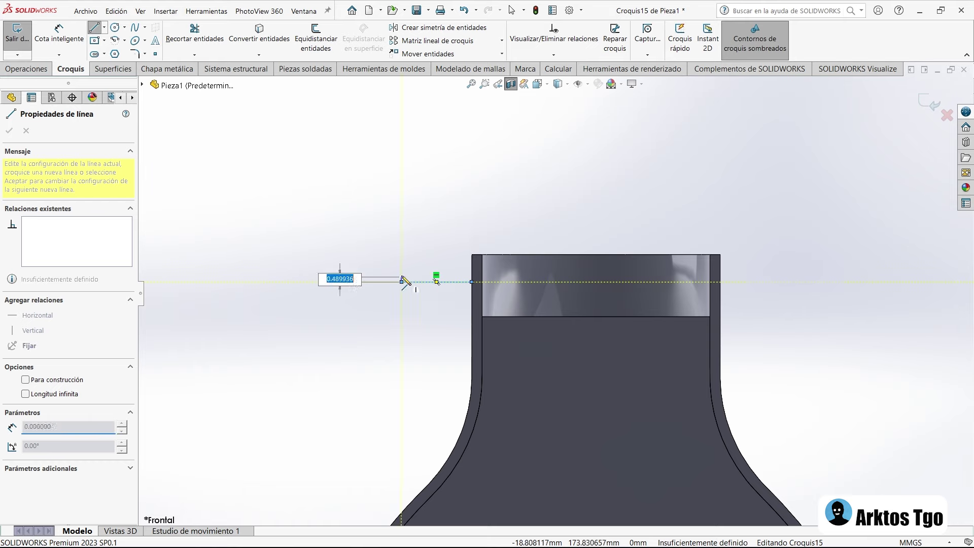
pyautogui.click(402, 282)
pyautogui.click(401, 252)
pyautogui.click(472, 253)
pyautogui.click(472, 122)
pyautogui.click(502, 121)
pyautogui.click(502, 255)
pyautogui.click(472, 281)
pyautogui.press('Escape')
# Make the ledge's top edge horizontal, then pick the ledge's bottom edge for dimensioning
pyautogui.scroll(-3, 425, 284)
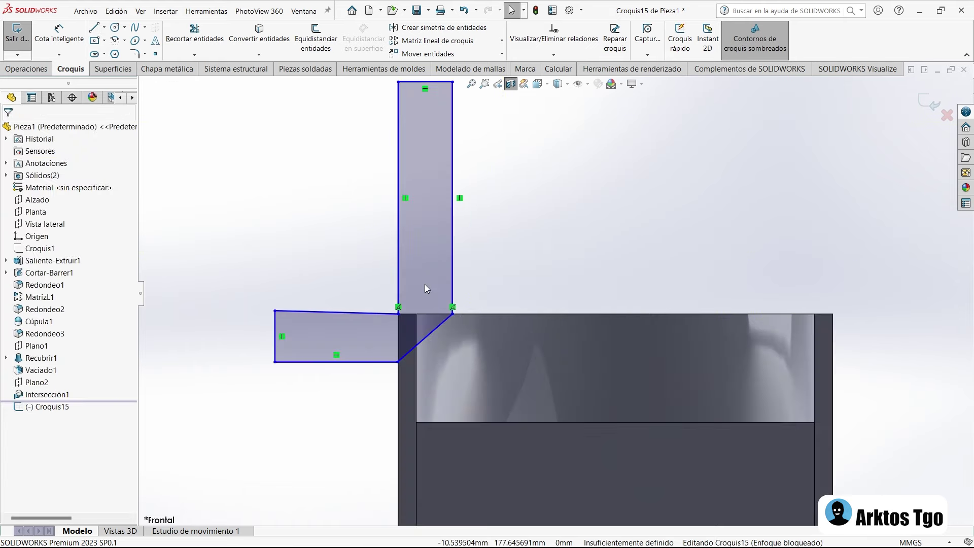
pyautogui.click(375, 313)
pyautogui.click(409, 272)
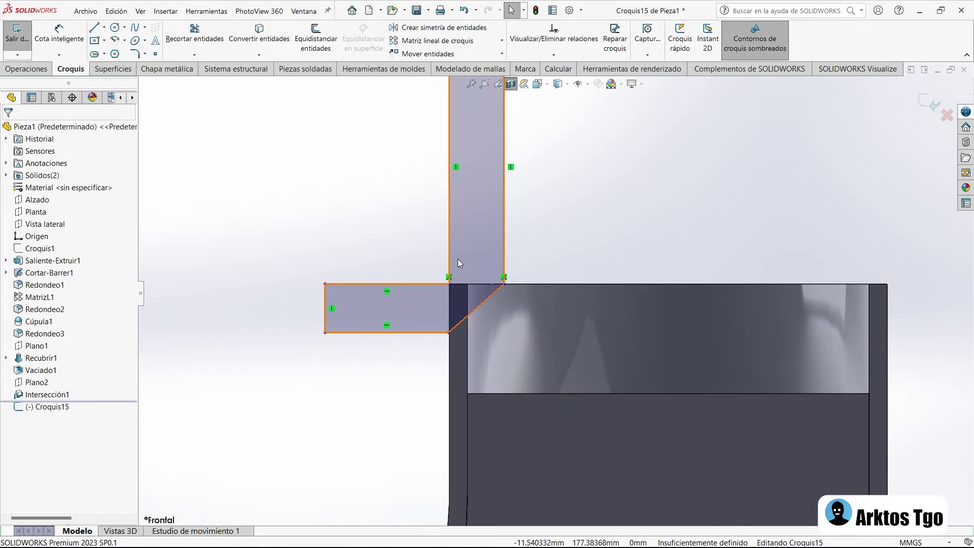
pyautogui.click(449, 259)
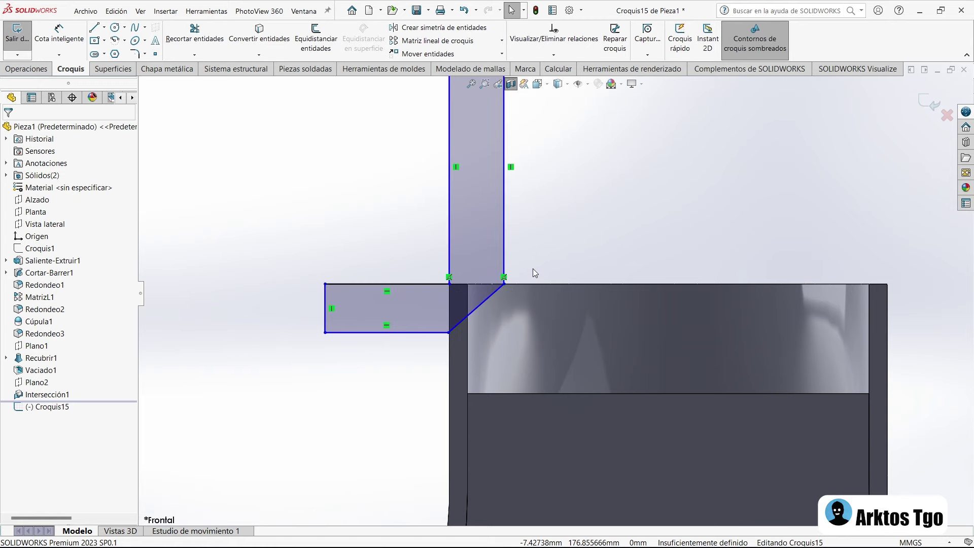
pyautogui.scroll(3, 533, 269)
pyautogui.scroll(-3, 543, 275)
pyautogui.scroll(2, 543, 283)
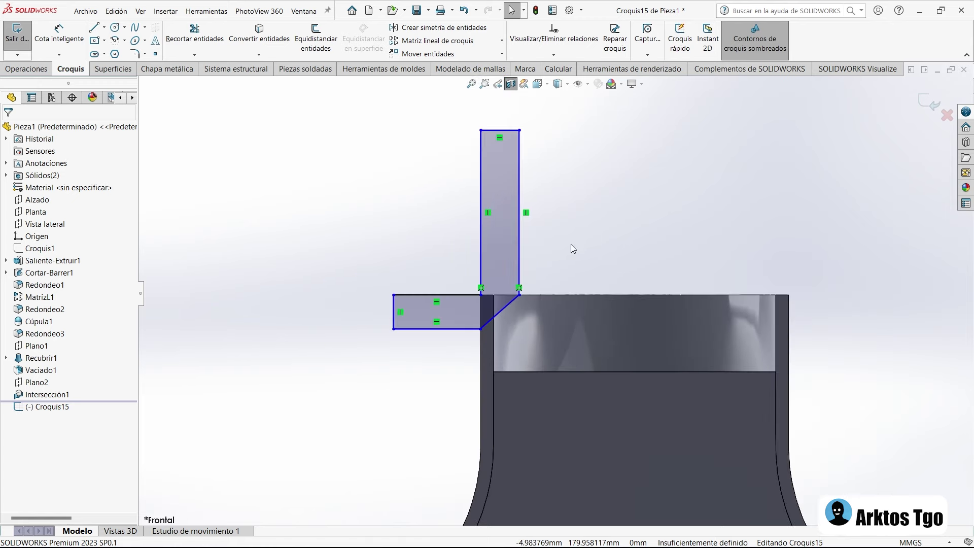
pyautogui.scroll(-2, 558, 274)
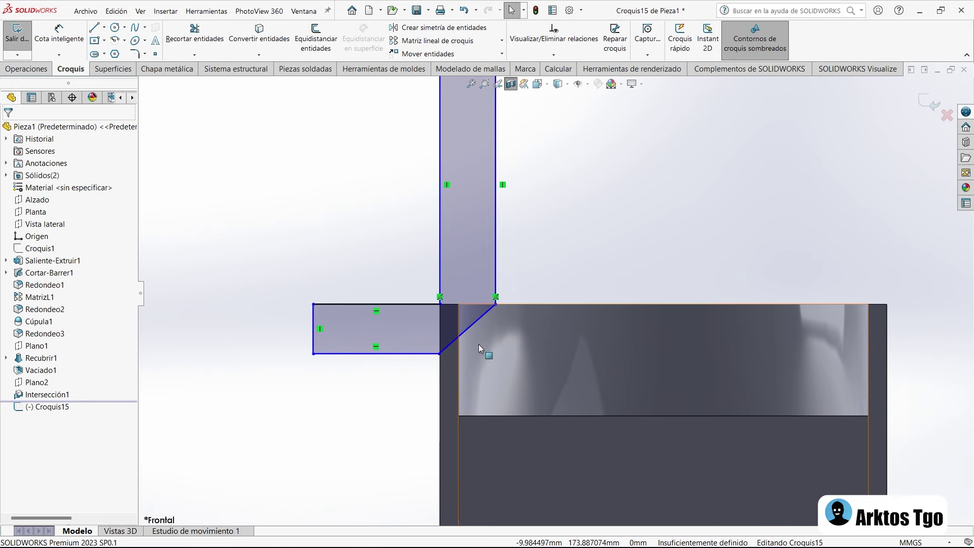
pyautogui.scroll(2, 543, 297)
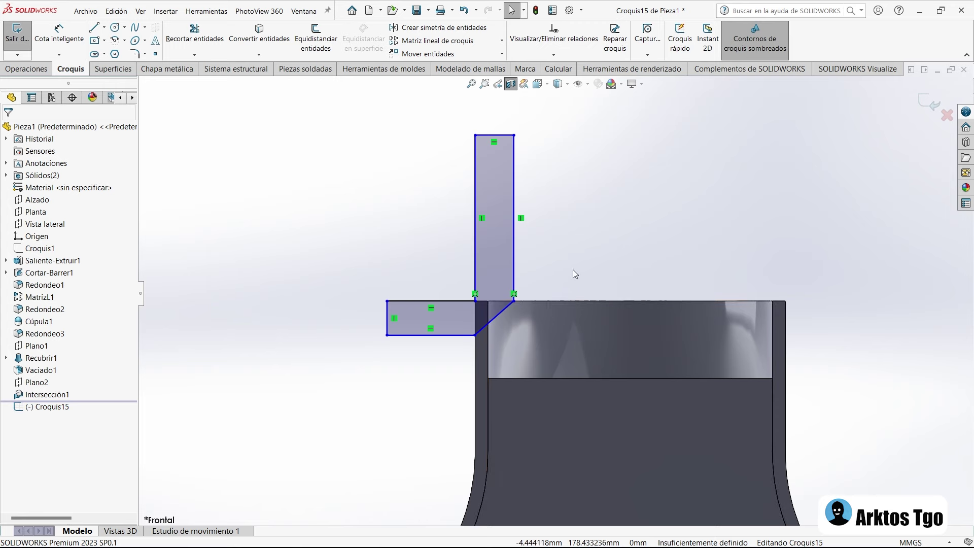
pyautogui.scroll(-1, 563, 278)
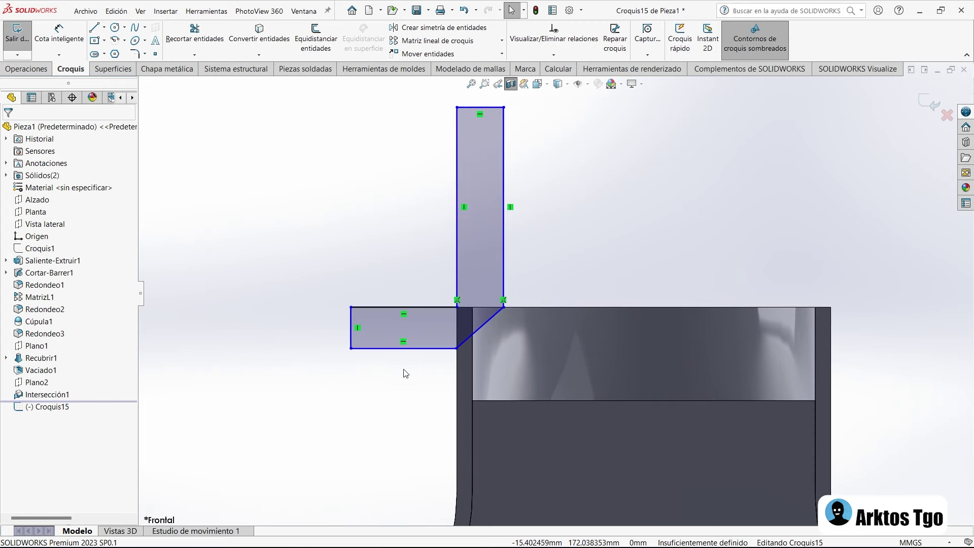
pyautogui.press('d')
pyautogui.click(374, 349)
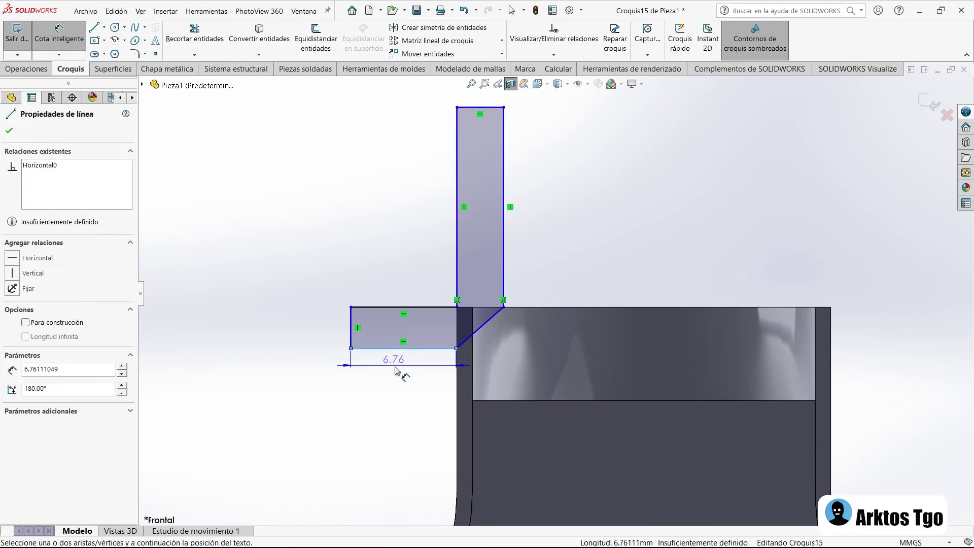
# Dimension the ledge to 3 × 2 and the bar to 11.5 tall and 1.5 wide
pyautogui.click(402, 370)
pyautogui.write('3')
pyautogui.press('Return')
pyautogui.click(409, 322)
pyautogui.click(457, 239)
pyautogui.write('11.5')
pyautogui.press('Return')
pyautogui.click(468, 128)
pyautogui.write('1.5')
pyautogui.press('Return')
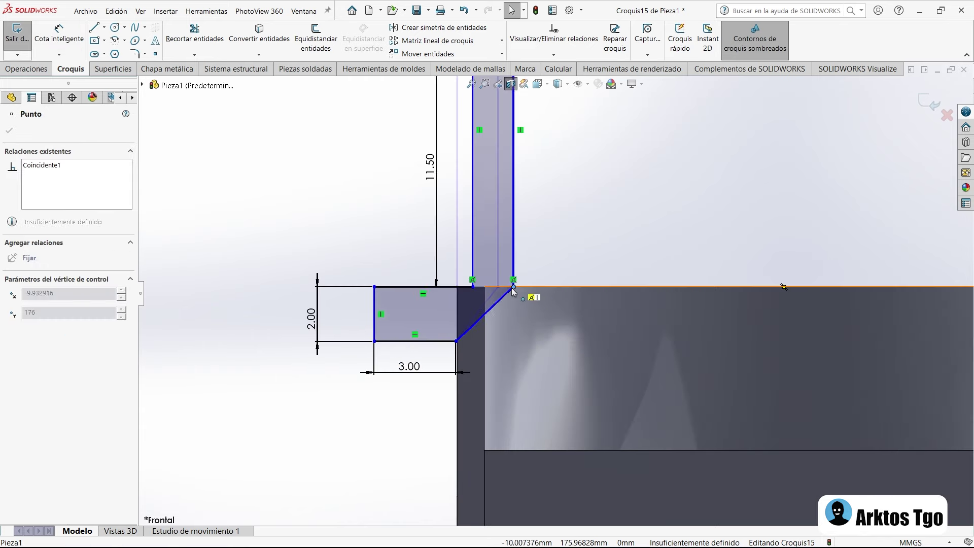
# Orbit to check the sketch against the neck's top edge, then return to front view
pyautogui.moveTo(476, 300); pyautogui.dragTo(494, 324, button='middle')
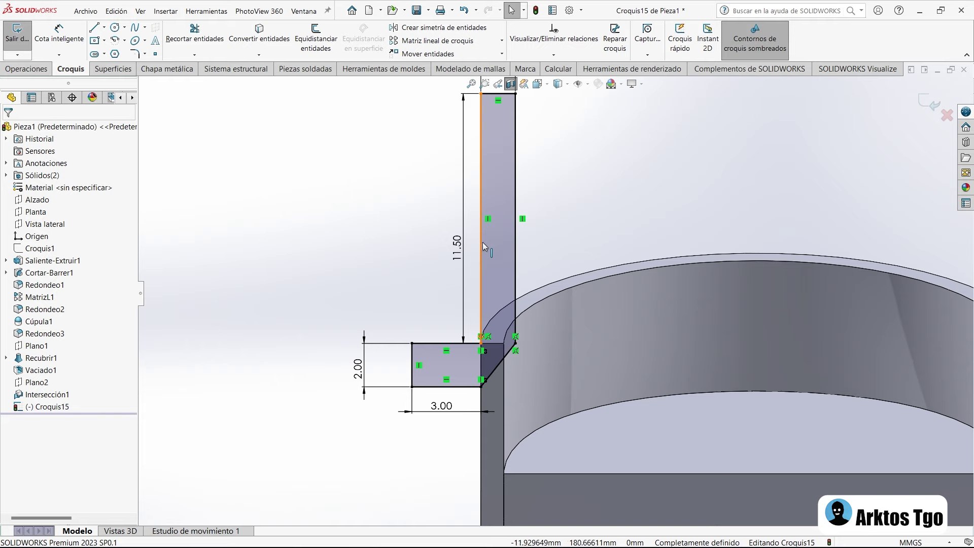
pyautogui.moveTo(500, 263); pyautogui.dragTo(497, 339, button='middle')
pyautogui.click(499, 303)
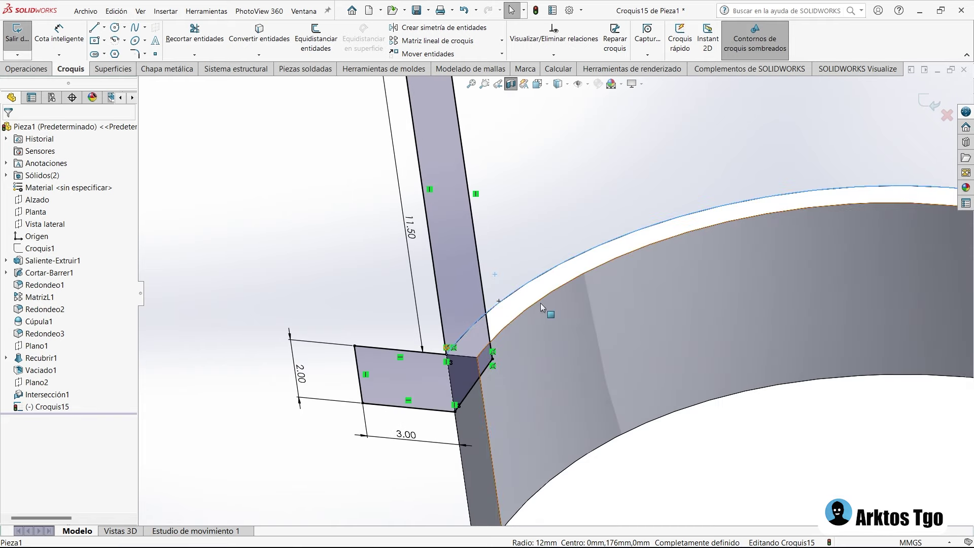
pyautogui.scroll(-2, 415, 397)
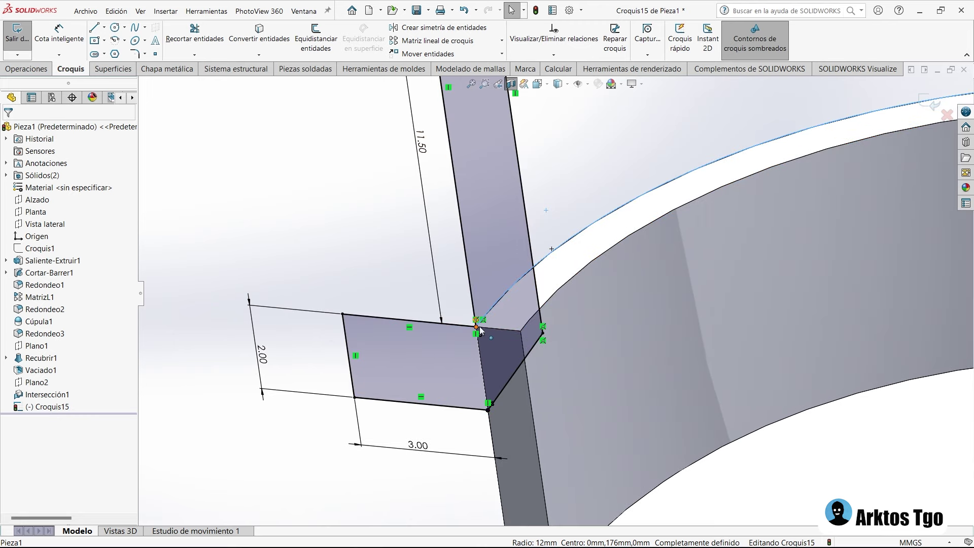
pyautogui.click(477, 322)
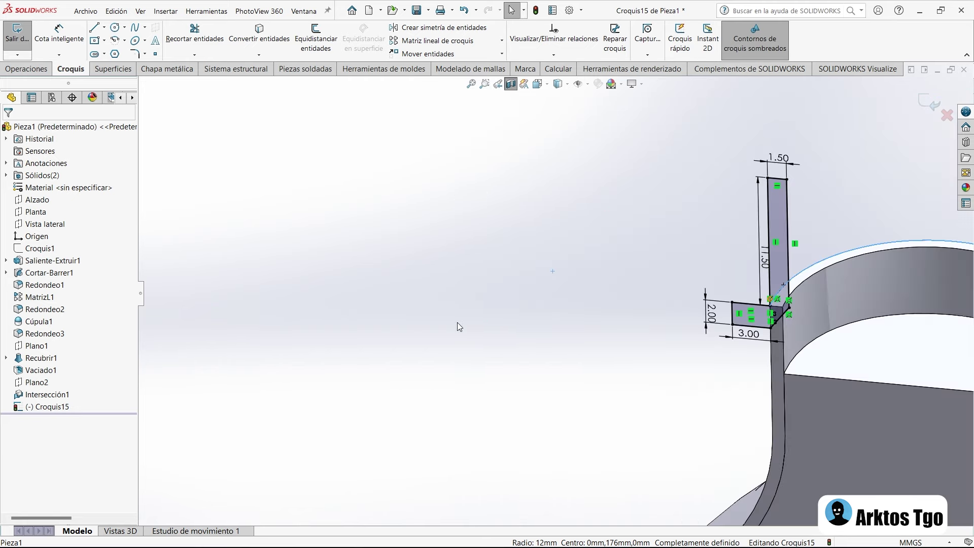
pyautogui.hotkey('ctrl', '1')
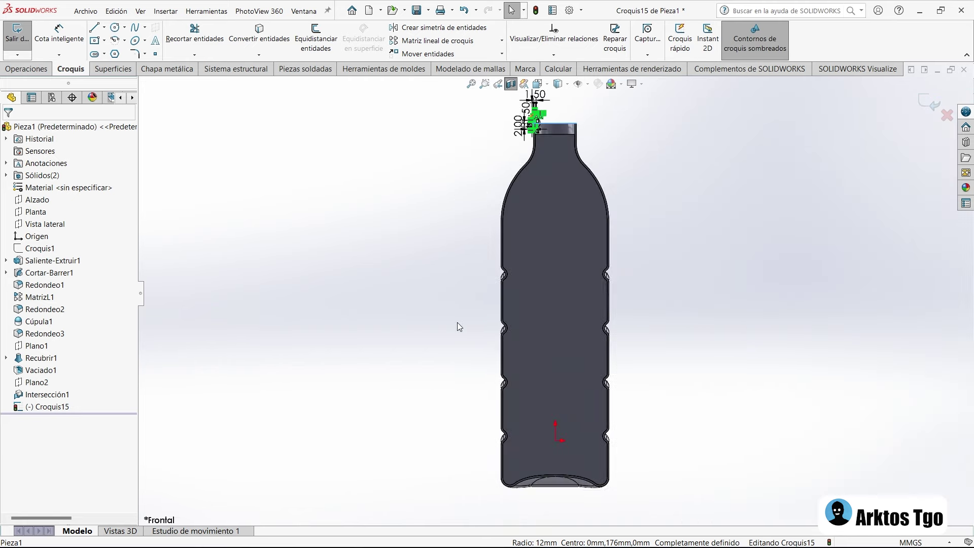
pyautogui.scroll(-5, 517, 209)
pyautogui.scroll(-1, 472, 154)
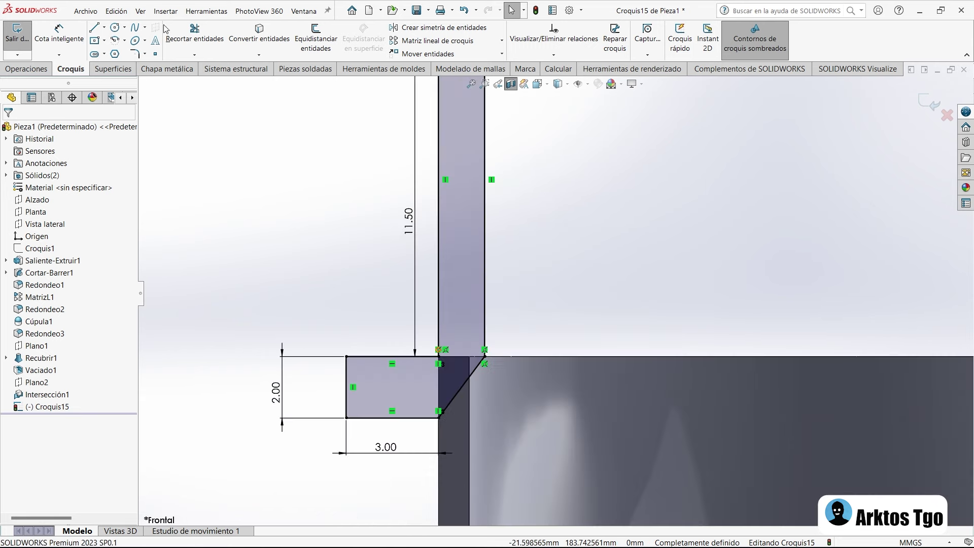
# Round the ledge's outer corners and the bar-ledge corner with 1 mm sketch fillets
pyautogui.click(137, 54)
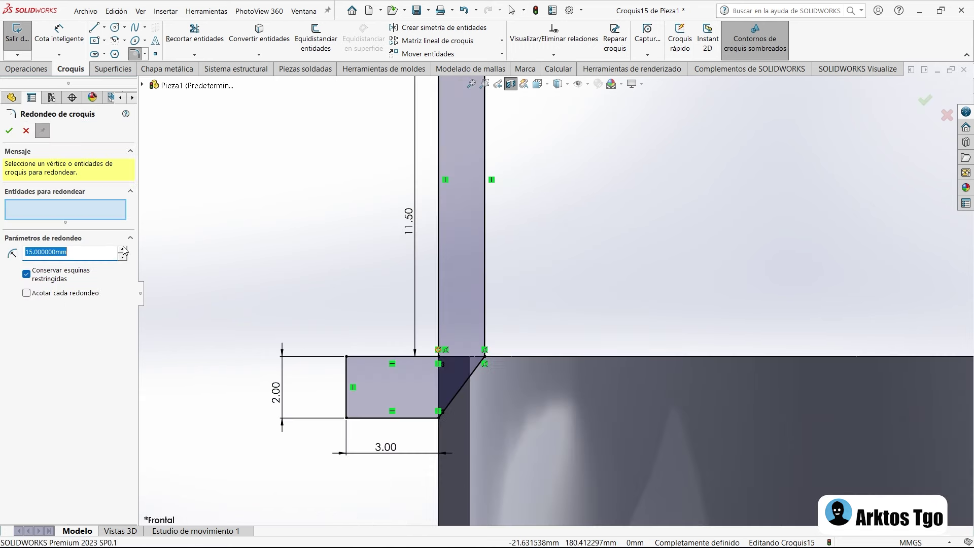
pyautogui.write('1')
pyautogui.click(346, 401)
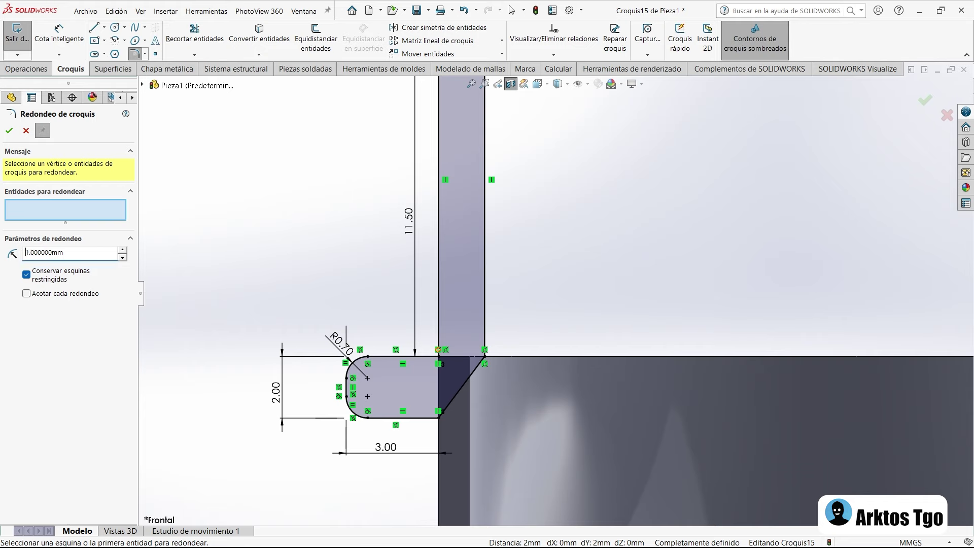
pyautogui.click(440, 356)
pyautogui.press('Escape')
pyautogui.click(450, 358)
pyautogui.scroll(5, 502, 284)
pyautogui.scroll(-2, 503, 285)
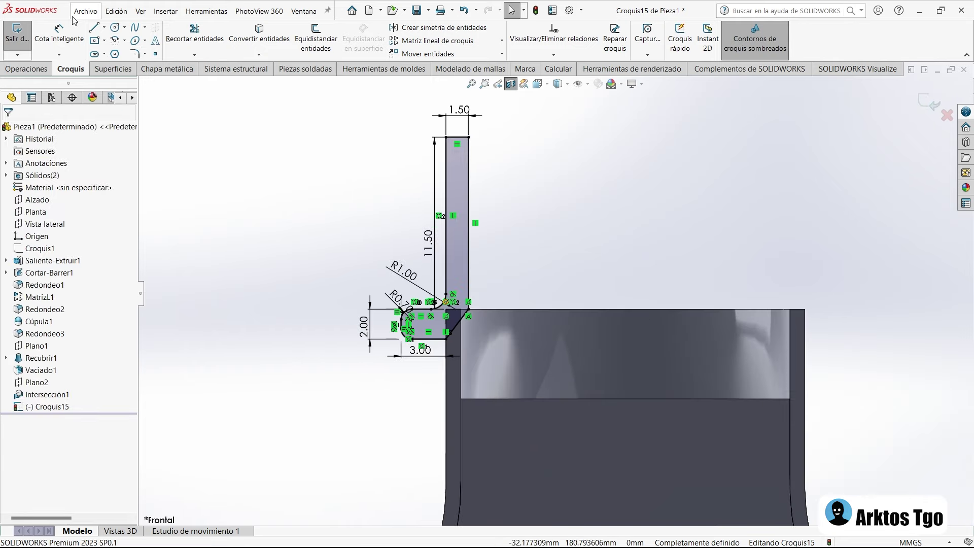
pyautogui.click(105, 29)
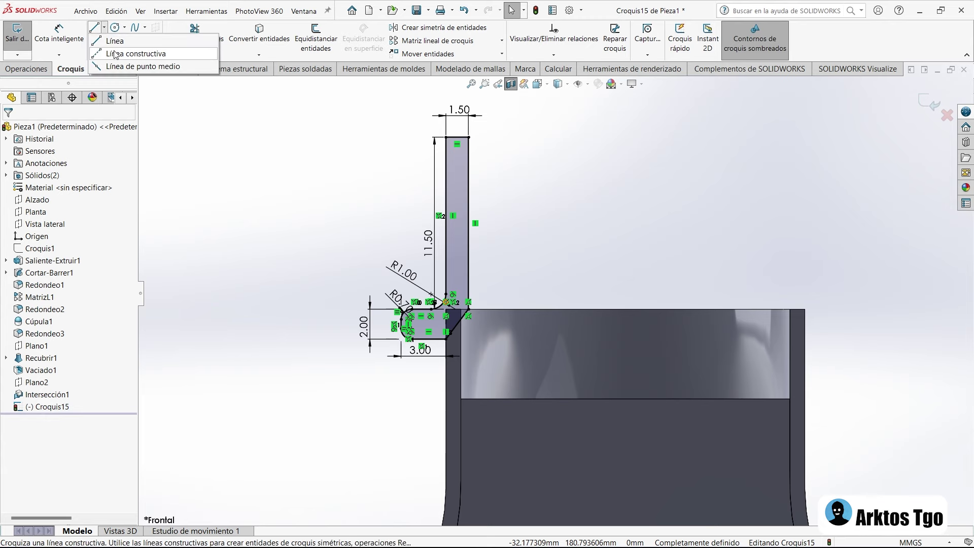
# Draw an 11.5 construction line up from the rim, aligned horizontally with the bar's top corner
pyautogui.click(116, 54)
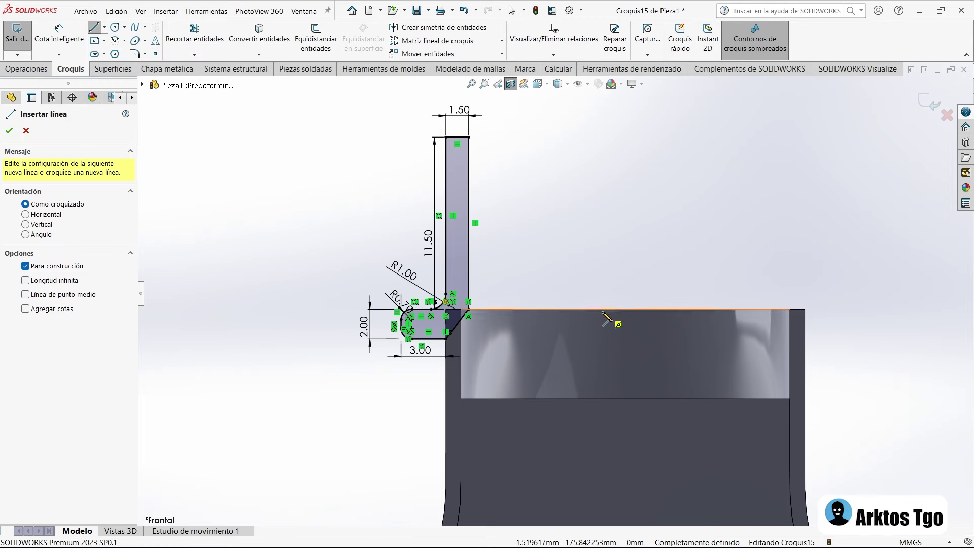
pyautogui.click(625, 309)
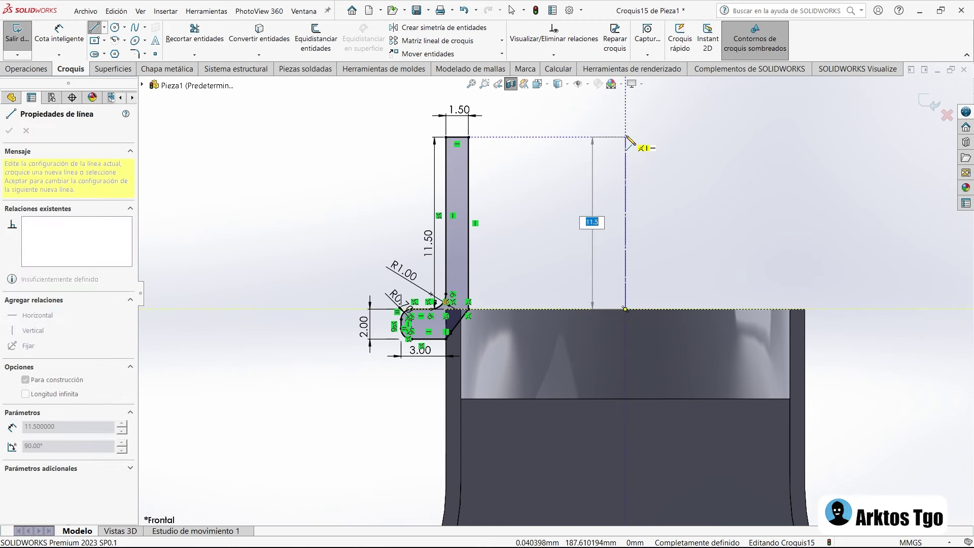
pyautogui.click(625, 137)
pyautogui.press('Escape')
pyautogui.click(625, 138)
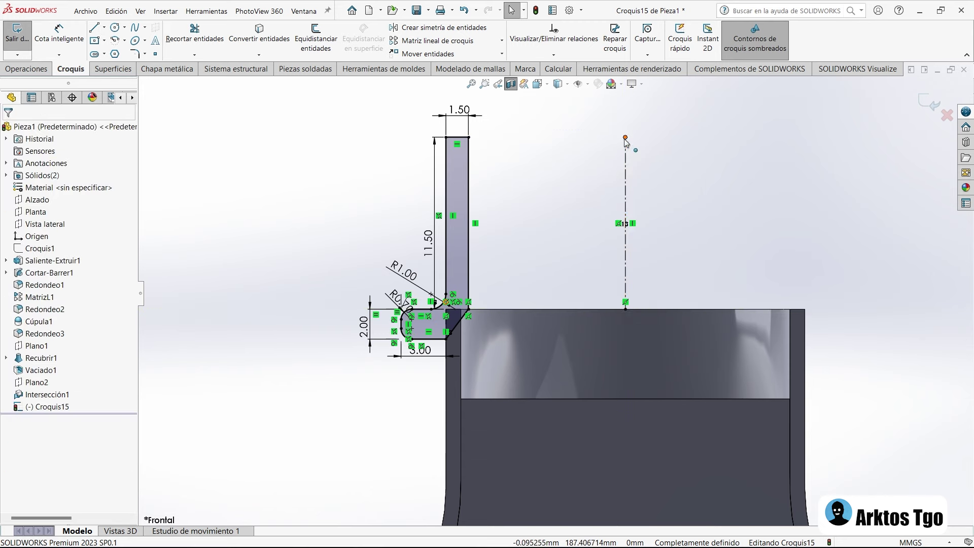
pyautogui.keyDown('ctrl'); pyautogui.click(469, 138); pyautogui.keyUp('ctrl')
pyautogui.click(498, 101)
pyautogui.click(511, 162)
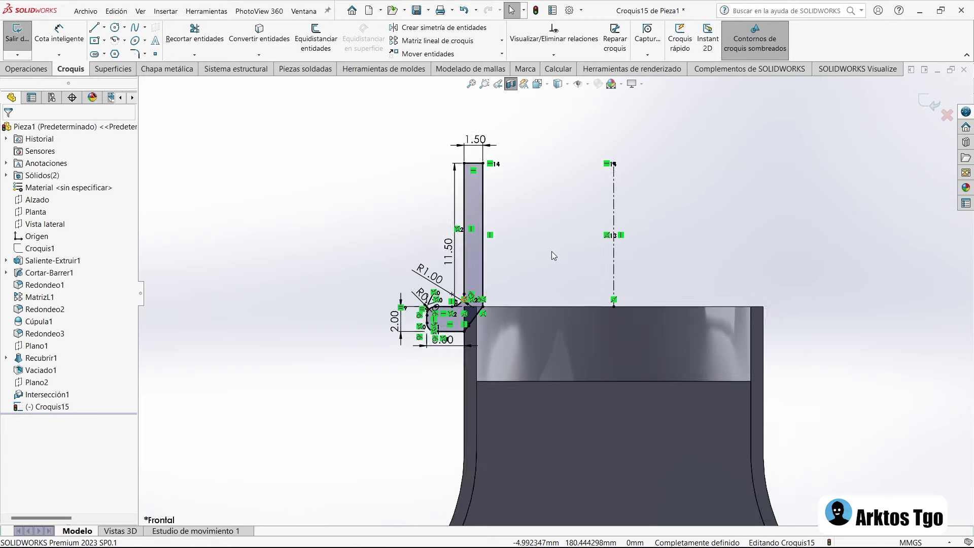
pyautogui.moveTo(552, 251); pyautogui.dragTo(546, 273, button='middle')
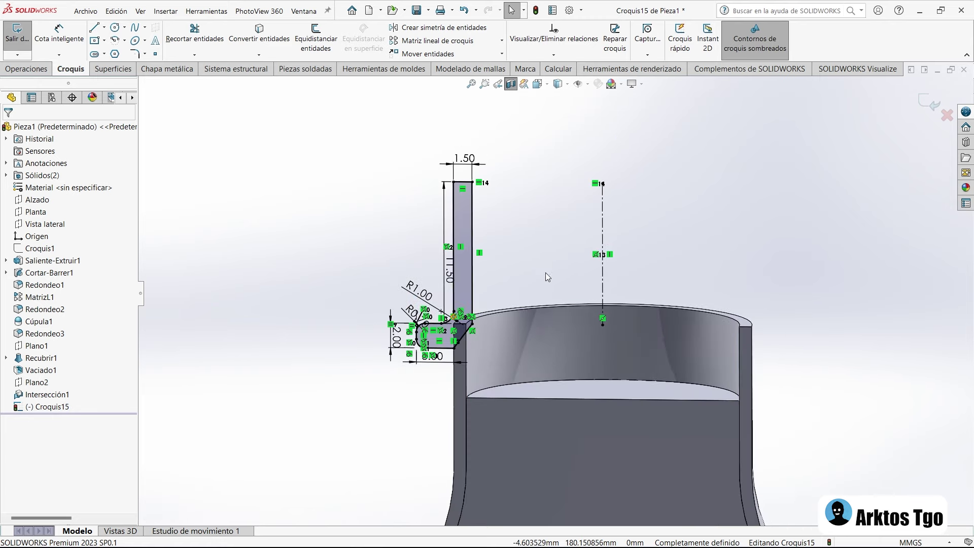
# Revolve the collar sketch 360° about Línea10 to create Revolución1
pyautogui.click(42, 74)
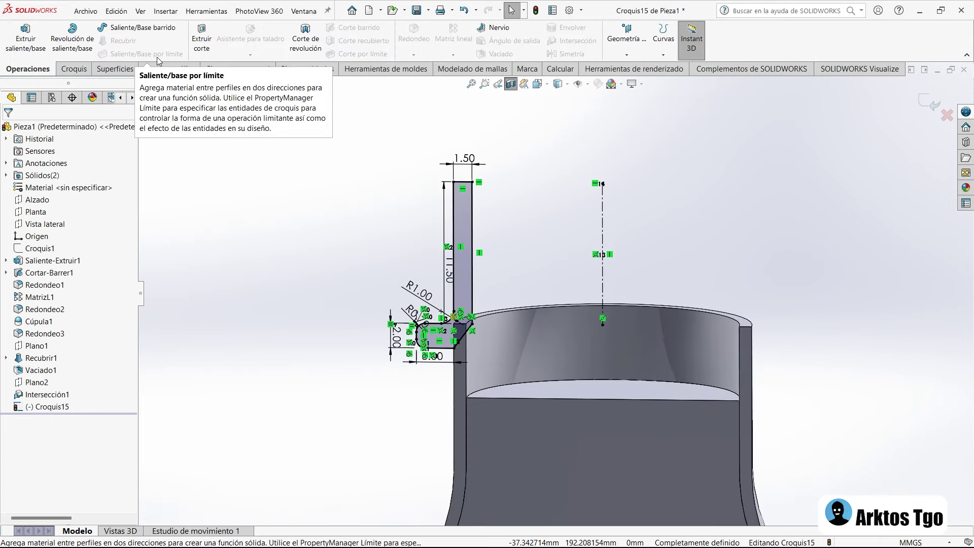
pyautogui.click(80, 48)
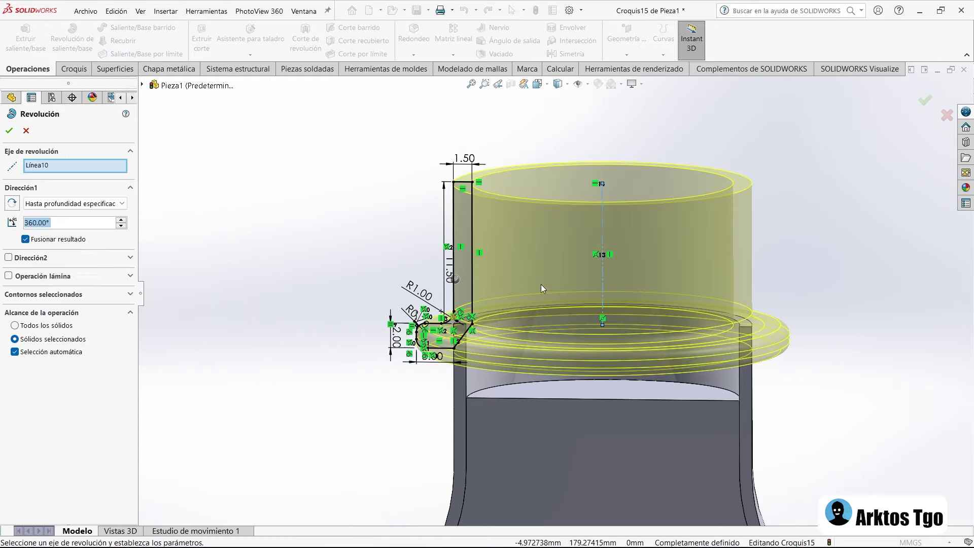
pyautogui.moveTo(534, 285); pyautogui.dragTo(565, 286, button='middle')
pyautogui.press('Return')
pyautogui.scroll(-5, 434, 305)
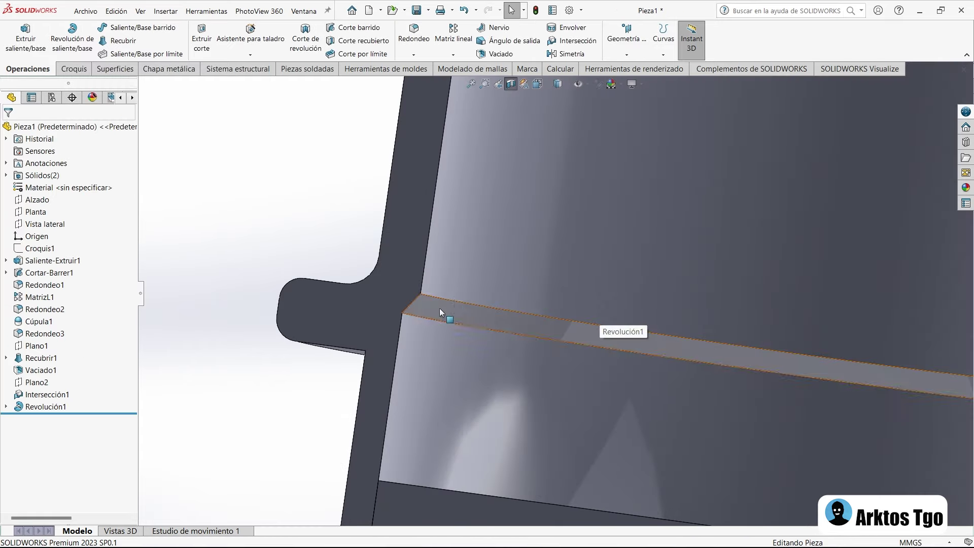
pyautogui.click(414, 33)
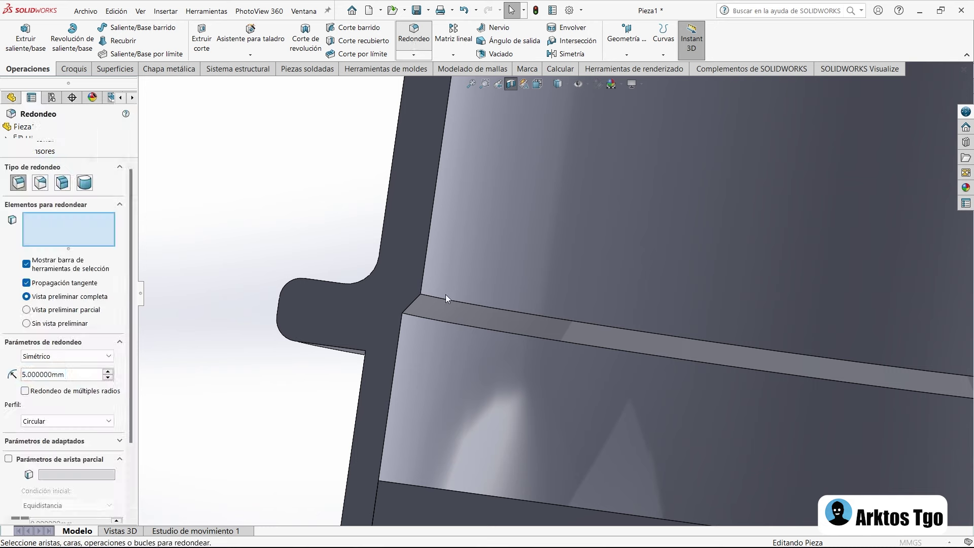
# Fillet the collar edge with a 2 mm radius
pyautogui.write('2')
pyautogui.press('Return')
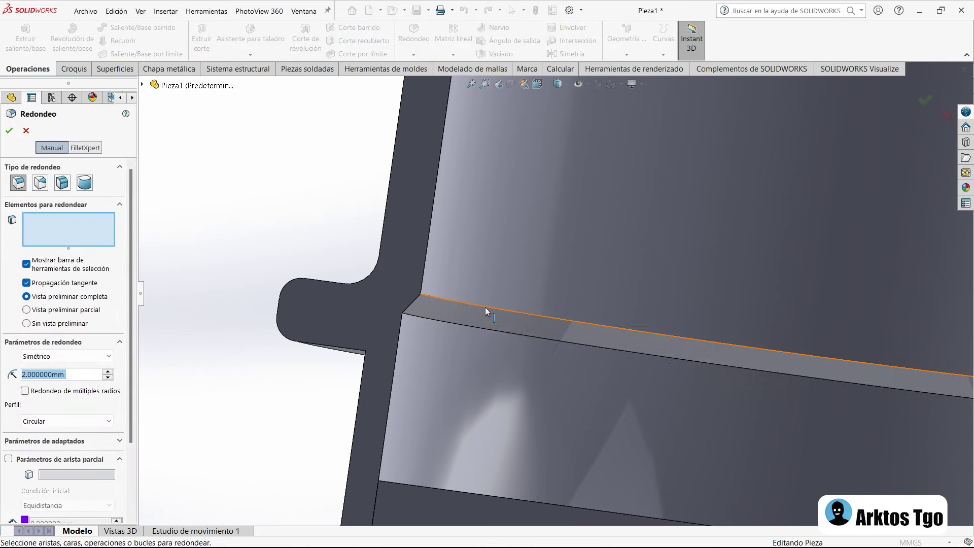
pyautogui.click(482, 306)
pyautogui.moveTo(482, 306); pyautogui.dragTo(175, 203, button='middle')
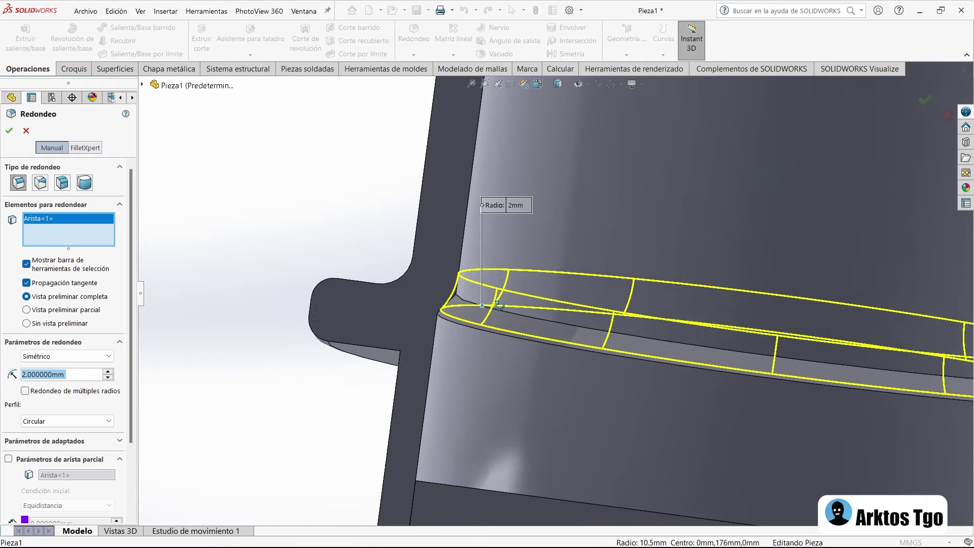
pyautogui.click(14, 133)
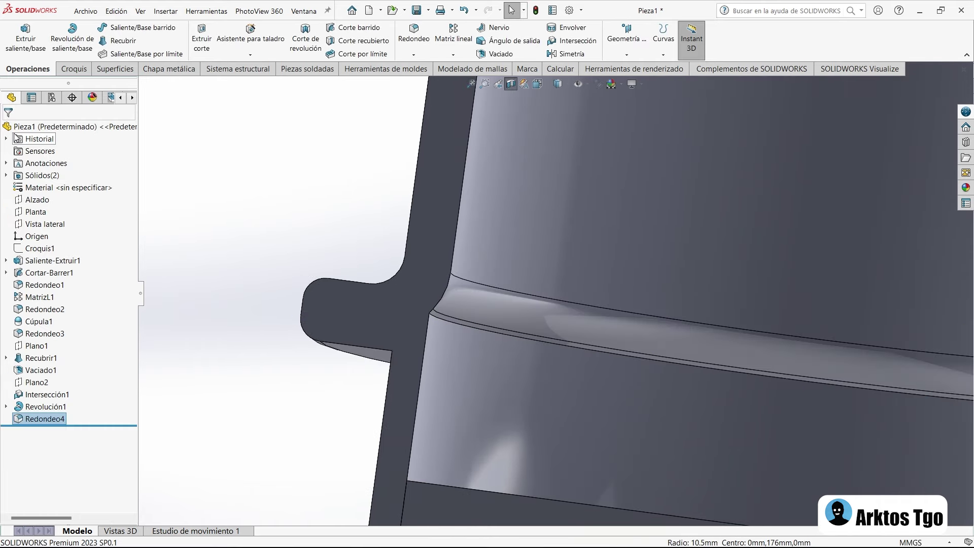
# Fillet the two edges under the collar at 2 mm and inspect the finished neck
pyautogui.click(425, 40)
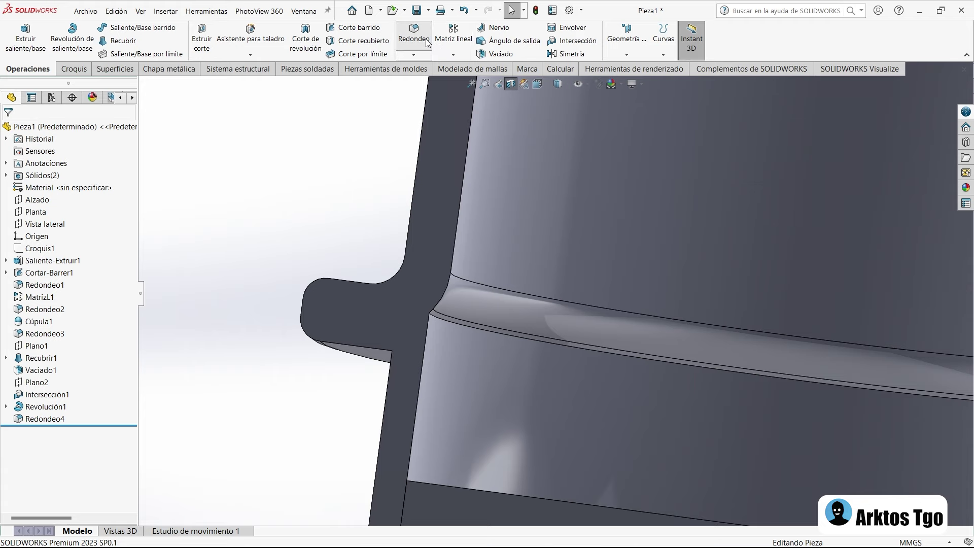
pyautogui.click(439, 318)
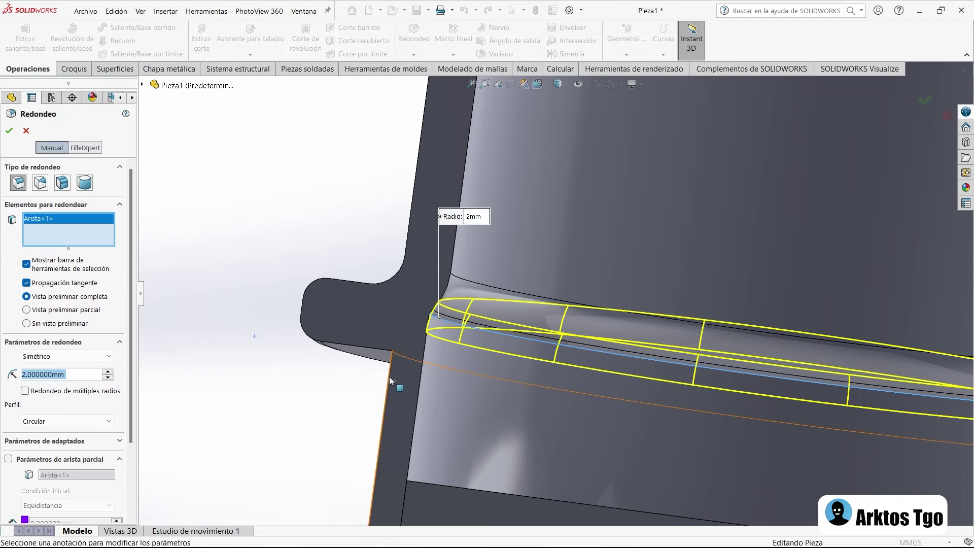
pyautogui.moveTo(434, 321); pyautogui.dragTo(400, 364, button='middle')
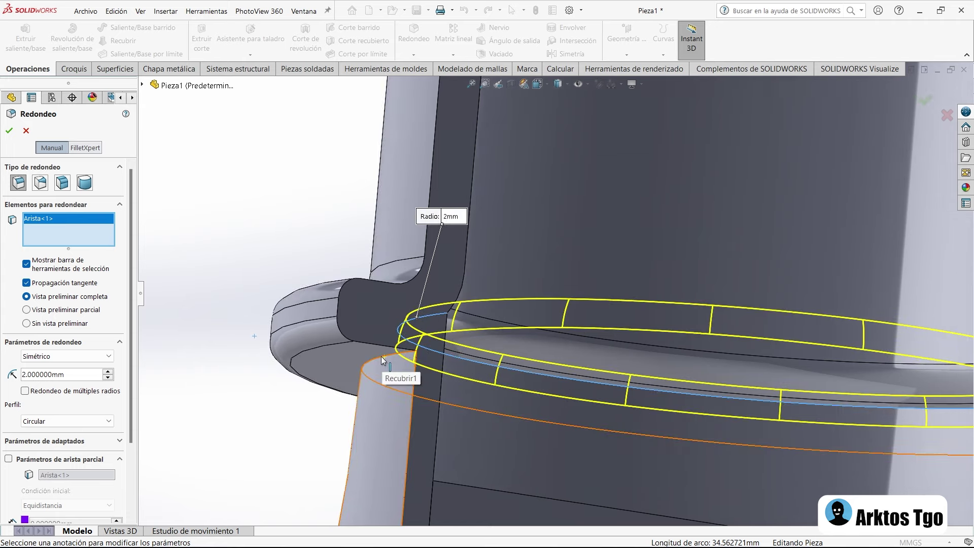
pyautogui.click(381, 356)
pyautogui.moveTo(381, 356)
pyautogui.mouseDown(button='middle')
pyautogui.moveTo(354, 356)
pyautogui.moveTo(346, 380)
pyautogui.mouseUp(button='middle')
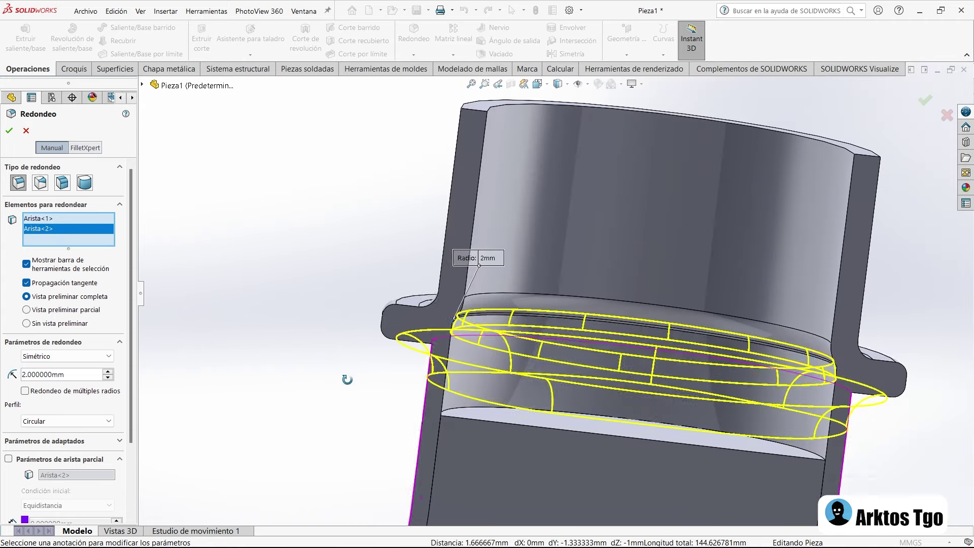
pyautogui.click(9, 131)
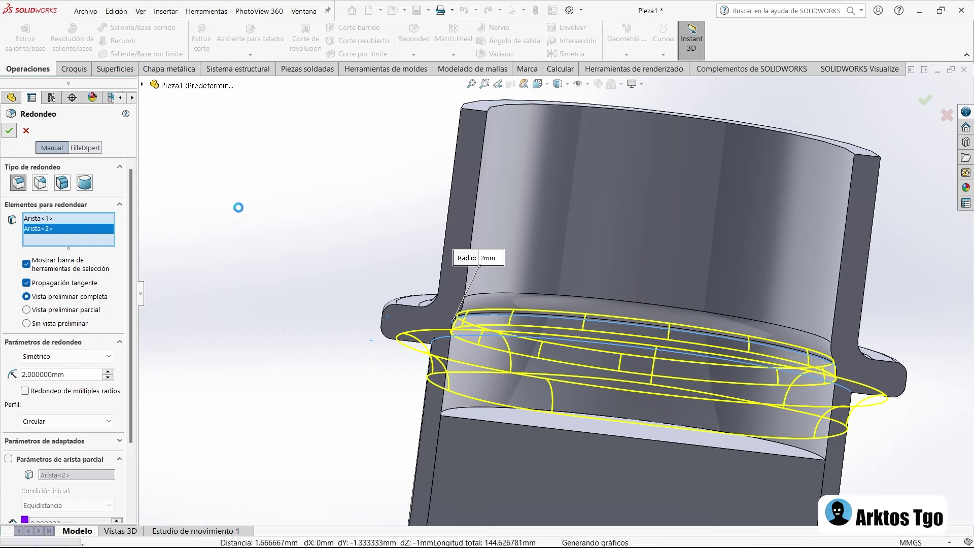
pyautogui.moveTo(256, 220)
pyautogui.mouseDown(button='middle')
pyautogui.moveTo(318, 265)
pyautogui.moveTo(376, 262)
pyautogui.moveTo(332, 258)
pyautogui.moveTo(302, 231)
pyautogui.moveTo(316, 247)
pyautogui.mouseUp(button='middle')
pyautogui.moveTo(509, 260)
pyautogui.mouseDown(button='middle')
pyautogui.moveTo(497, 203)
pyautogui.moveTo(598, 205)
pyautogui.mouseUp(button='middle')
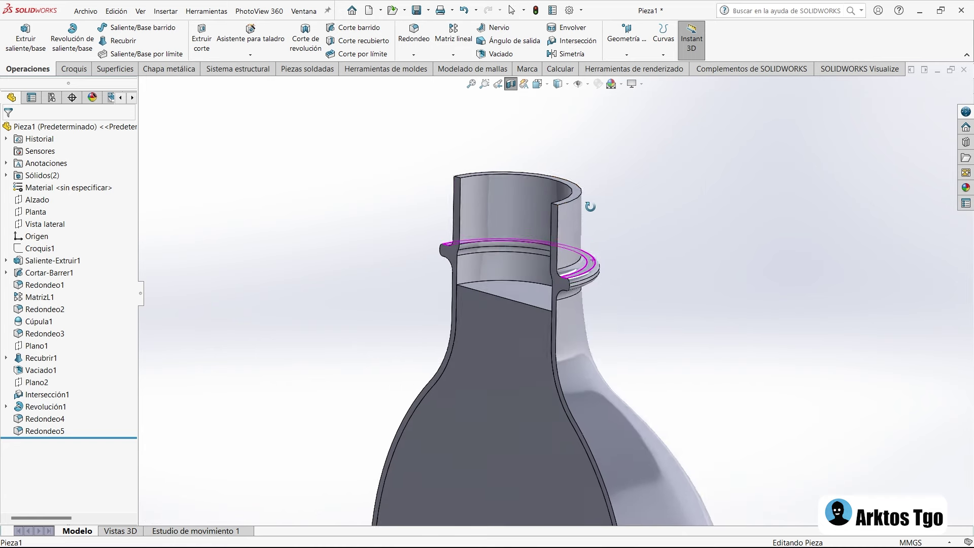
# Turn off the section view and start a Rosca thread feature, dismissing the warning
pyautogui.click(510, 84)
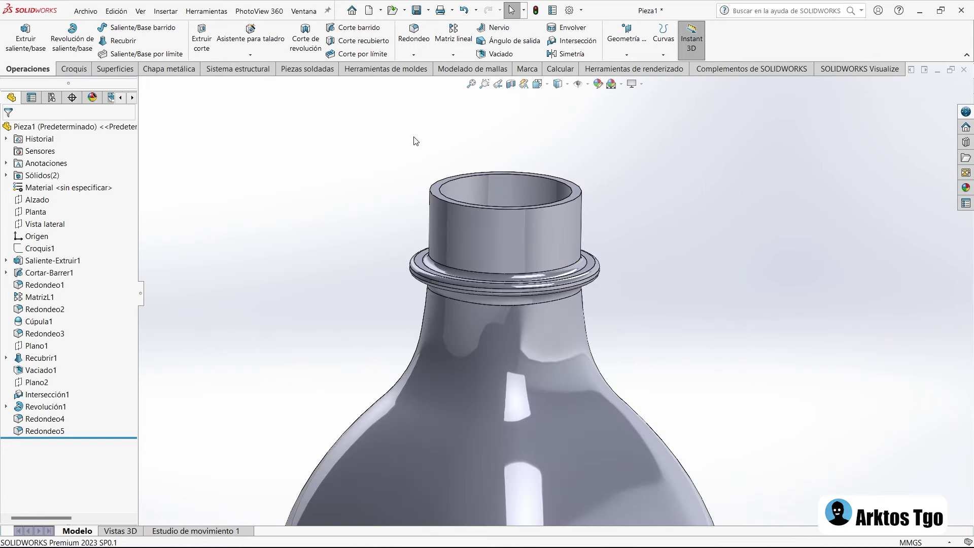
pyautogui.moveTo(408, 158)
pyautogui.mouseDown(button='middle')
pyautogui.moveTo(537, 155)
pyautogui.moveTo(404, 154)
pyautogui.moveTo(519, 241)
pyautogui.moveTo(555, 324)
pyautogui.moveTo(575, 284)
pyautogui.moveTo(479, 330)
pyautogui.mouseUp(button='middle')
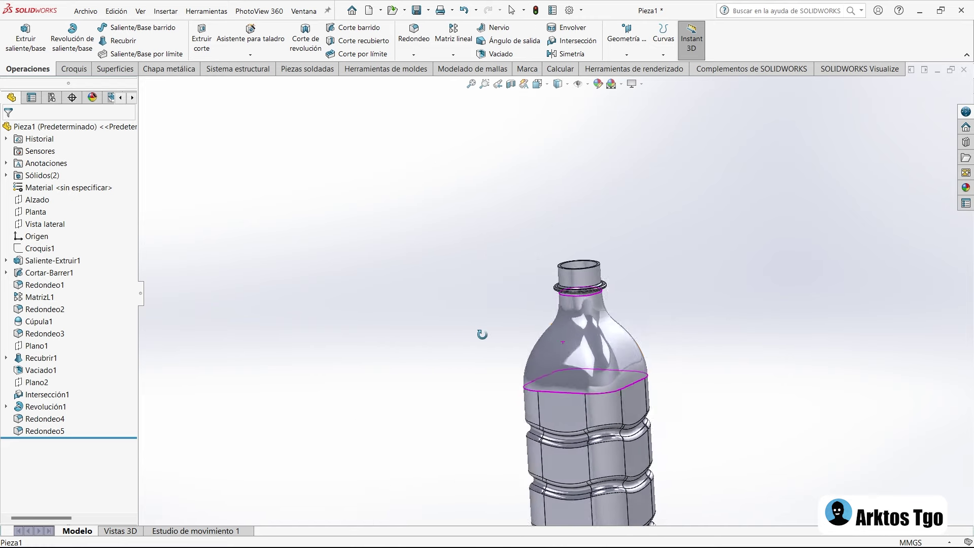
pyautogui.scroll(-3, 400, 304)
pyautogui.scroll(-2, 394, 285)
pyautogui.scroll(-3, 394, 285)
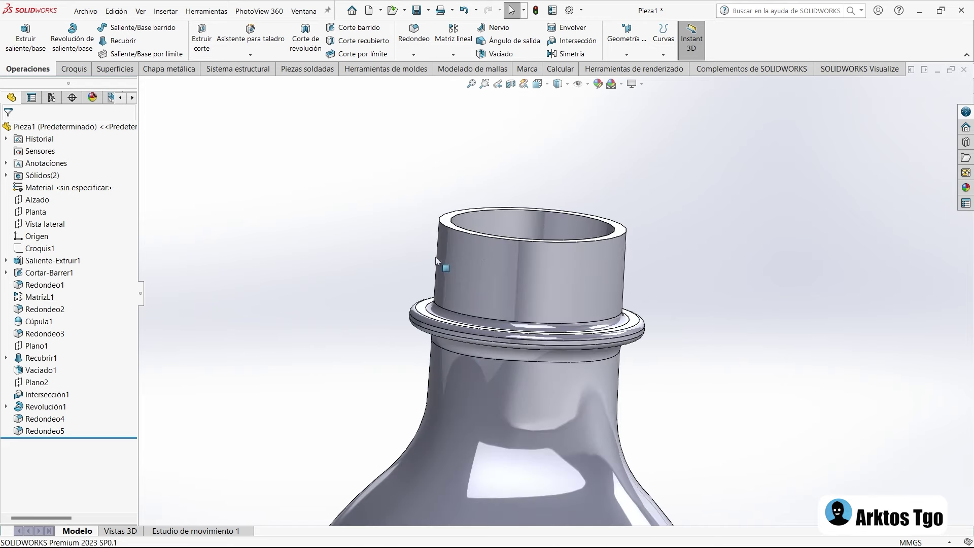
pyautogui.click(249, 57)
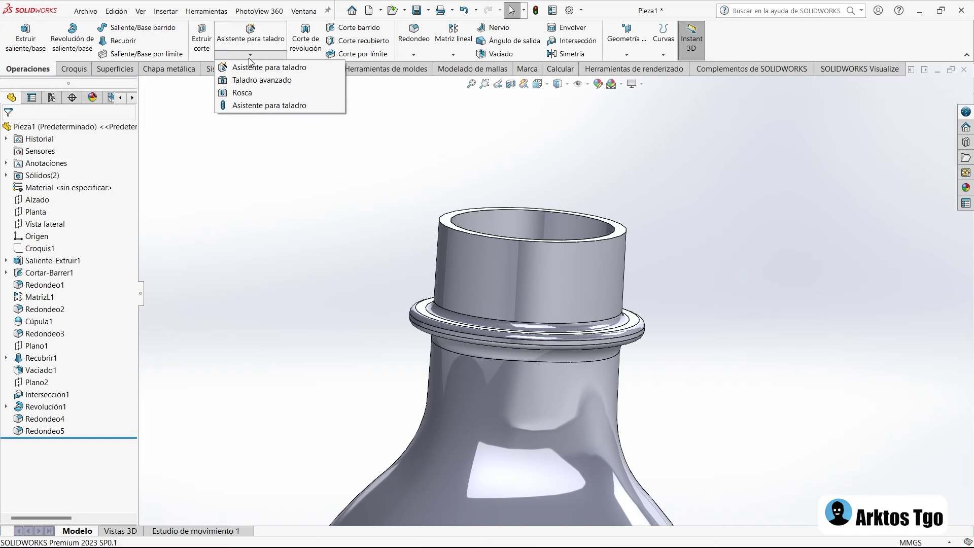
pyautogui.click(242, 92)
pyautogui.press('Return')
# Select the neck rim edge as the thread's starting edge
pyautogui.moveTo(448, 229)
pyautogui.mouseDown(button='middle')
pyautogui.moveTo(450, 176)
pyautogui.moveTo(415, 217)
pyautogui.moveTo(398, 202)
pyautogui.moveTo(444, 237)
pyautogui.moveTo(370, 232)
pyautogui.moveTo(369, 266)
pyautogui.moveTo(354, 263)
pyautogui.moveTo(417, 242)
pyautogui.moveTo(414, 217)
pyautogui.mouseUp(button='middle')
pyautogui.scroll(-1, 414, 217)
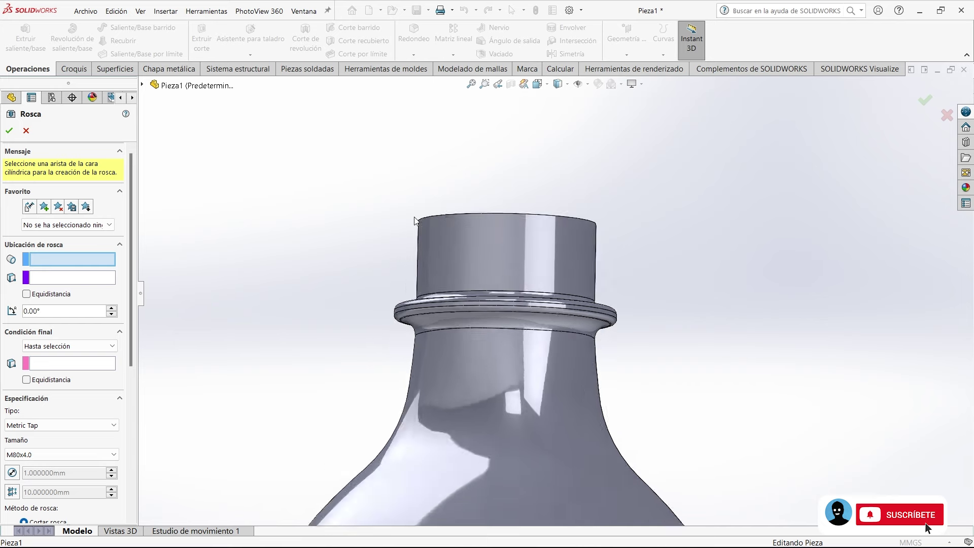
pyautogui.hotkey('ctrl', '1')
pyautogui.scroll(-2, 549, 156)
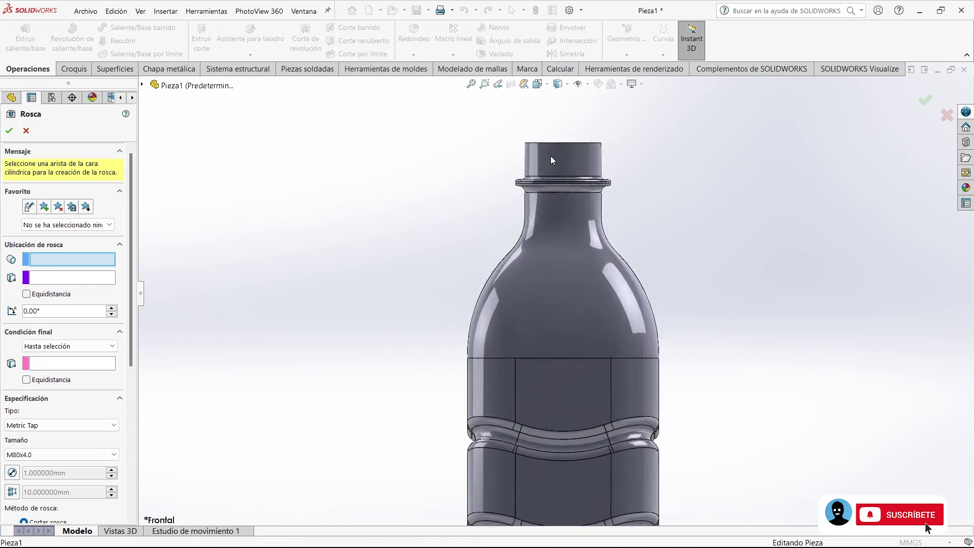
pyautogui.scroll(-3, 548, 176)
pyautogui.moveTo(636, 184); pyautogui.dragTo(640, 203, button='middle')
pyautogui.scroll(2, 640, 202)
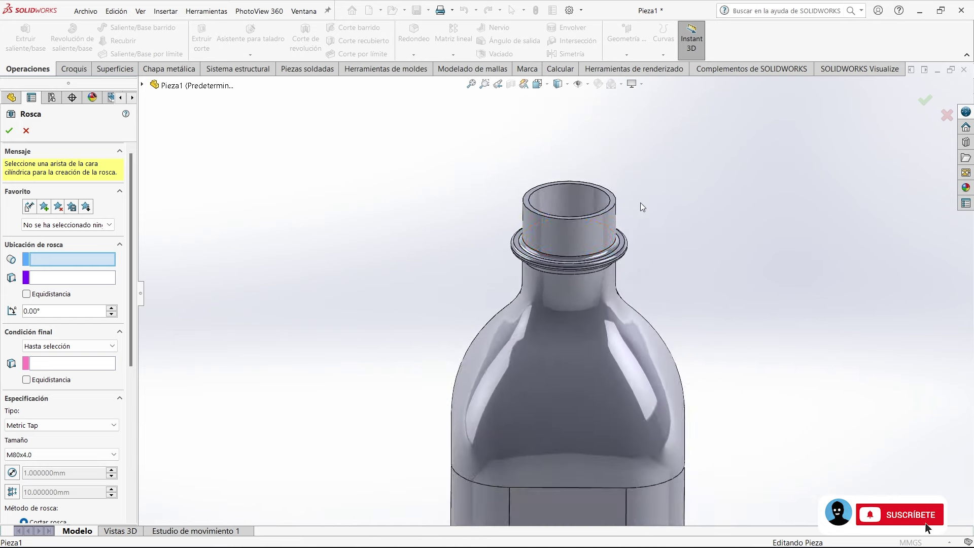
pyautogui.scroll(-2, 581, 224)
pyautogui.scroll(-2, 581, 225)
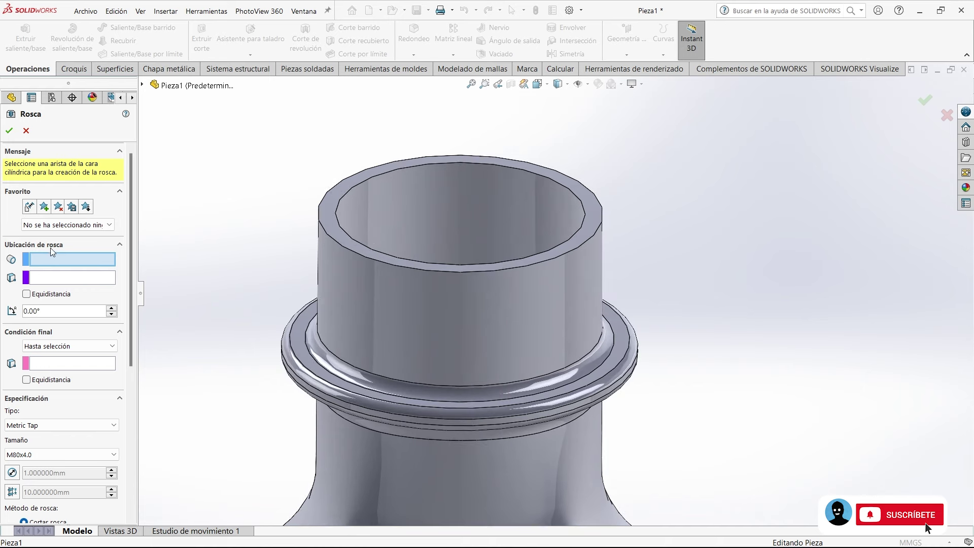
pyautogui.click(330, 233)
pyautogui.scroll(3, 341, 230)
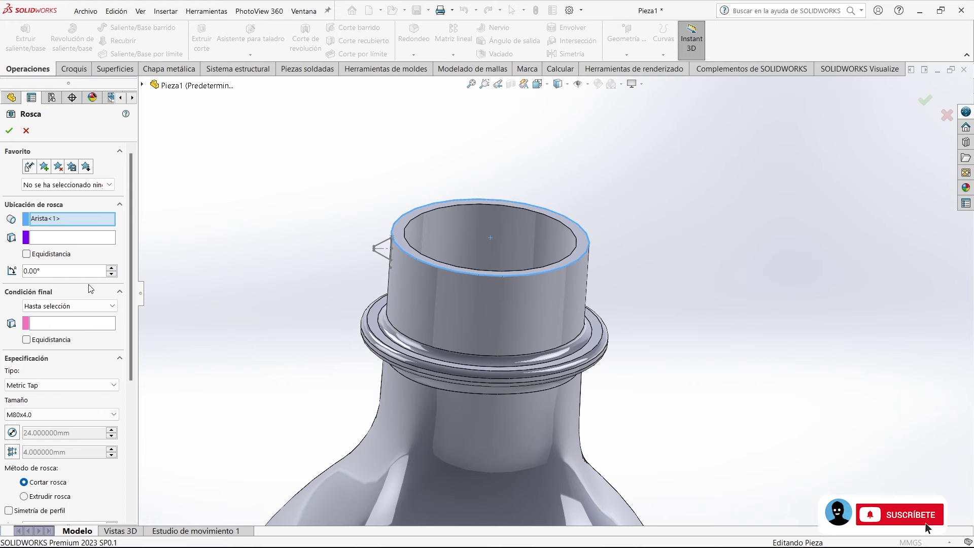
# Set the thread to Hasta selección end, Metric Tap type, size M80x4.0
pyautogui.click(61, 307)
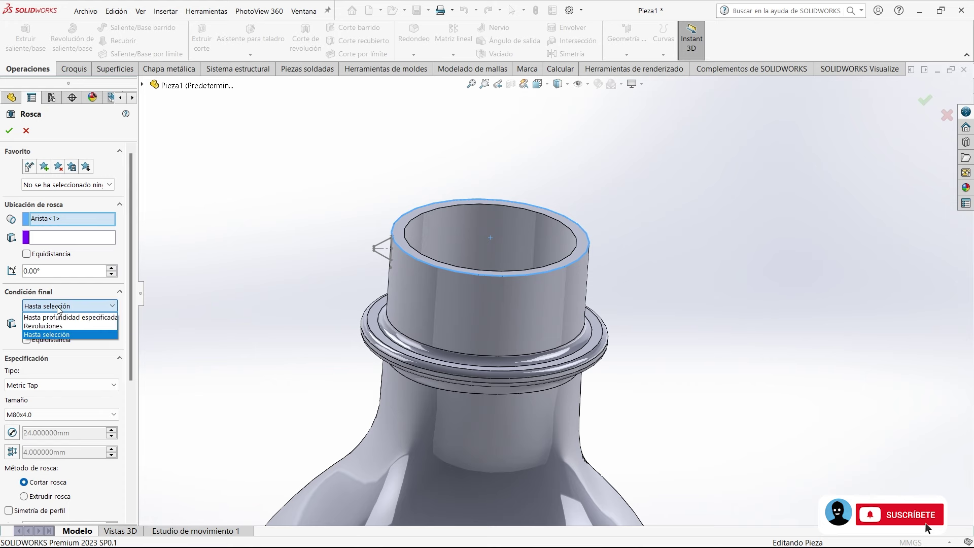
pyautogui.click(61, 334)
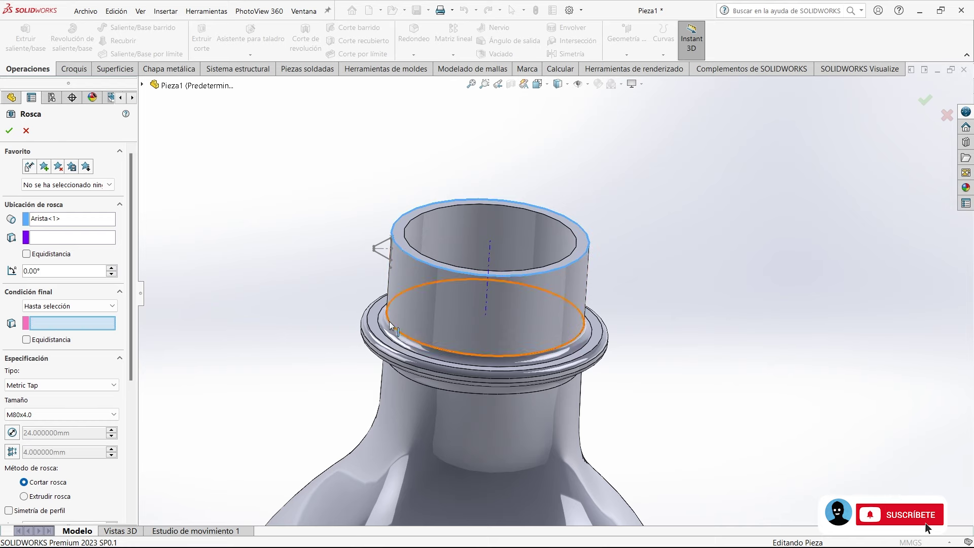
pyautogui.moveTo(400, 330); pyautogui.dragTo(427, 327, button='middle')
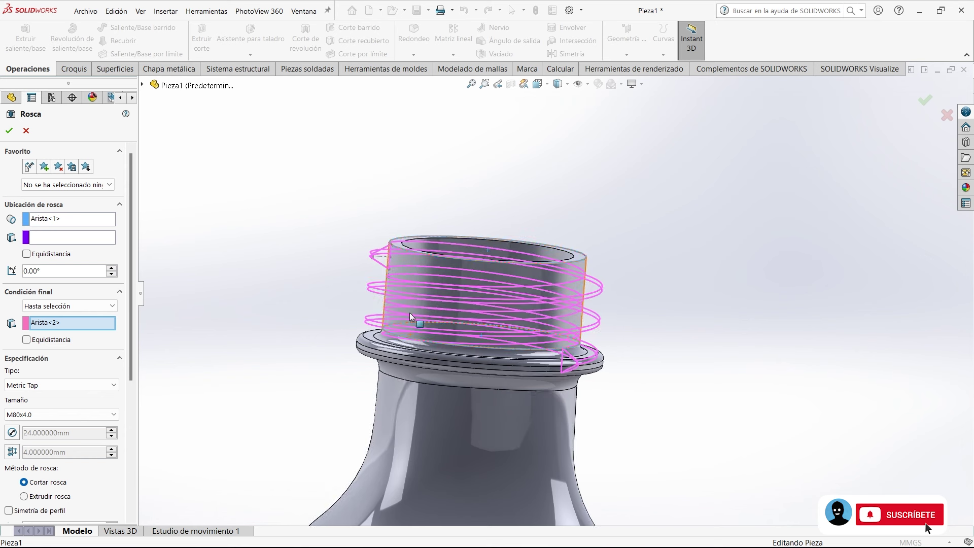
pyautogui.scroll(-3, 126, 243)
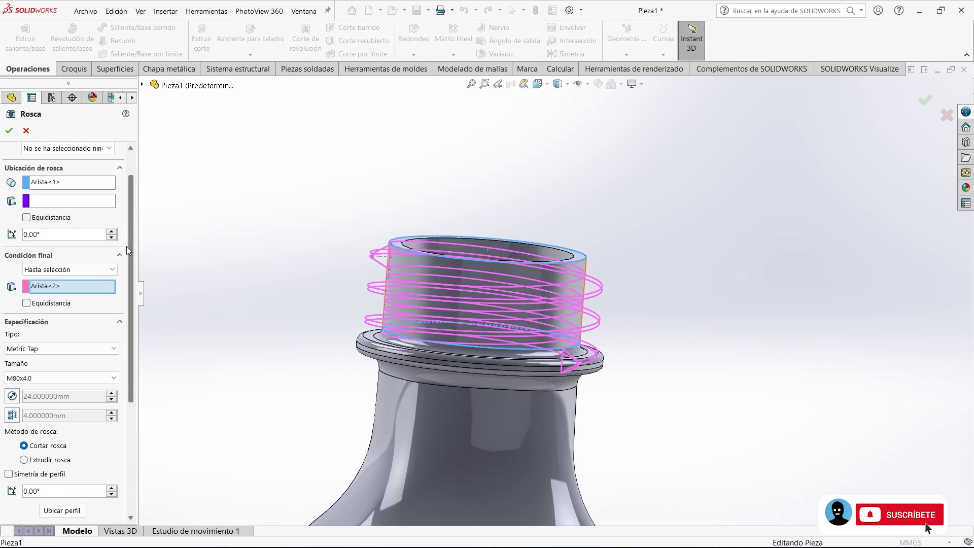
pyautogui.click(25, 301)
pyautogui.click(31, 303)
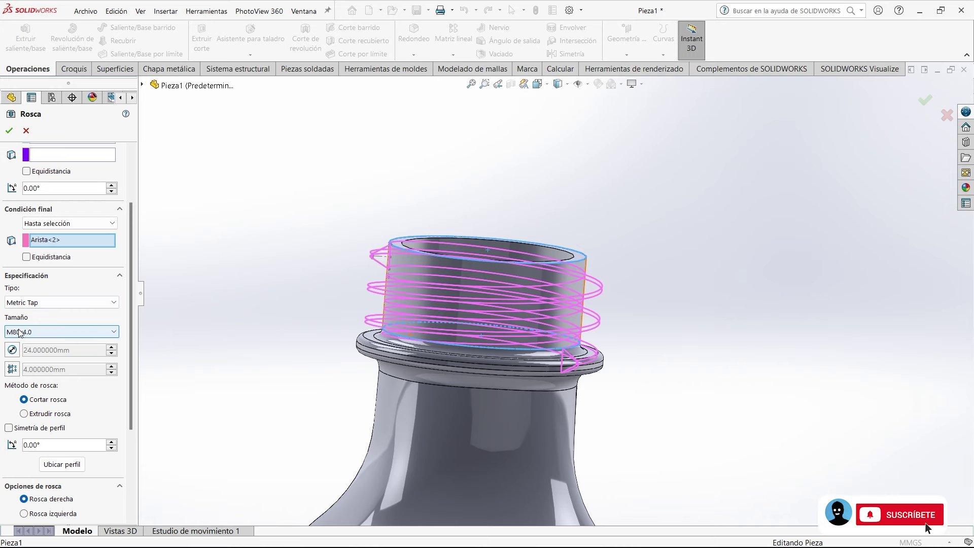
pyautogui.click(39, 332)
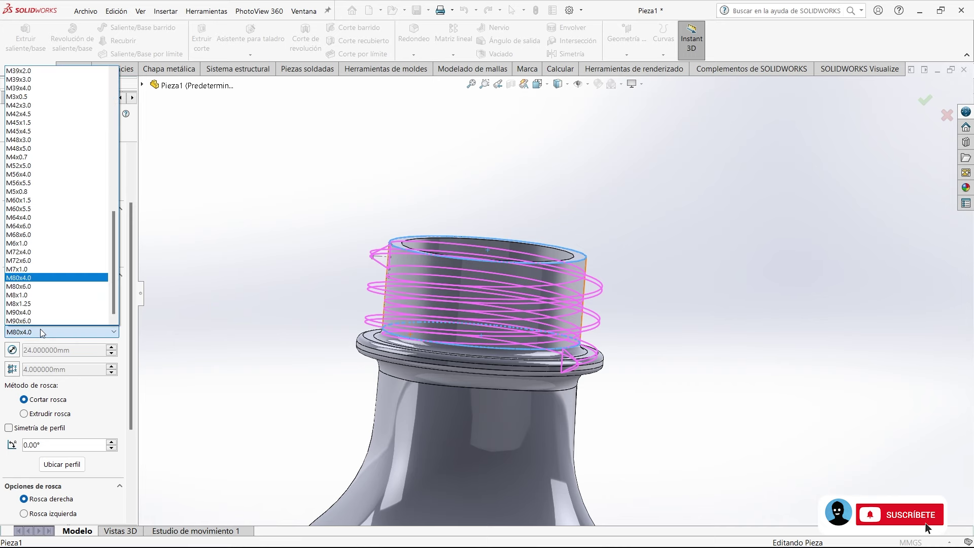
pyautogui.click(233, 245)
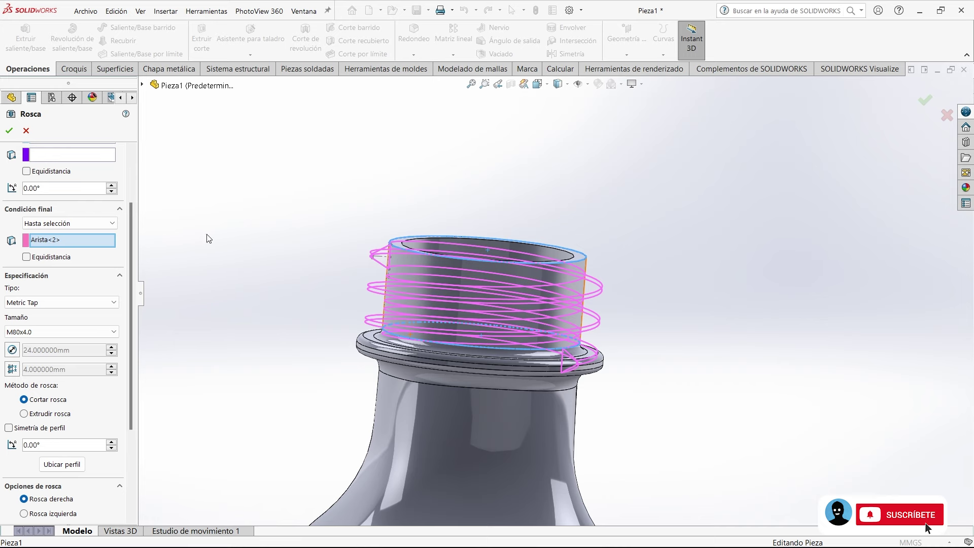
pyautogui.moveTo(129, 242); pyautogui.dragTo(133, 317)
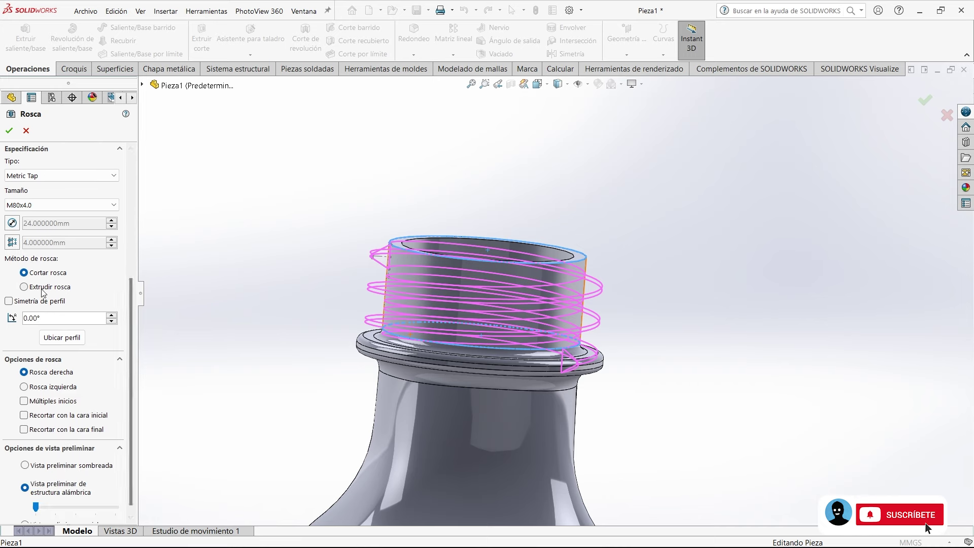
# Switch the thread to a raised Extrudir rosca profile and inspect where the thread starts
pyautogui.click(44, 290)
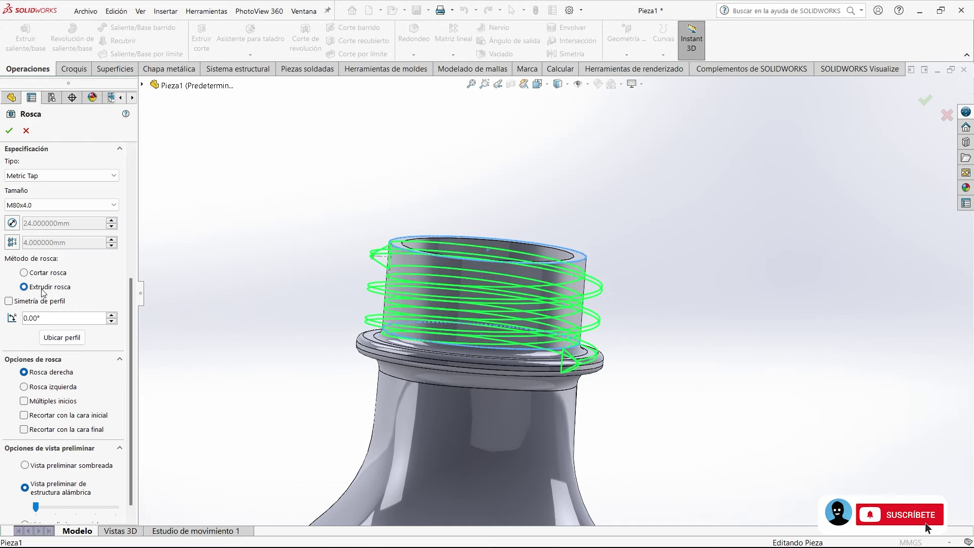
pyautogui.scroll(-2, 282, 238)
pyautogui.scroll(-2, 274, 300)
pyautogui.scroll(-2, 331, 304)
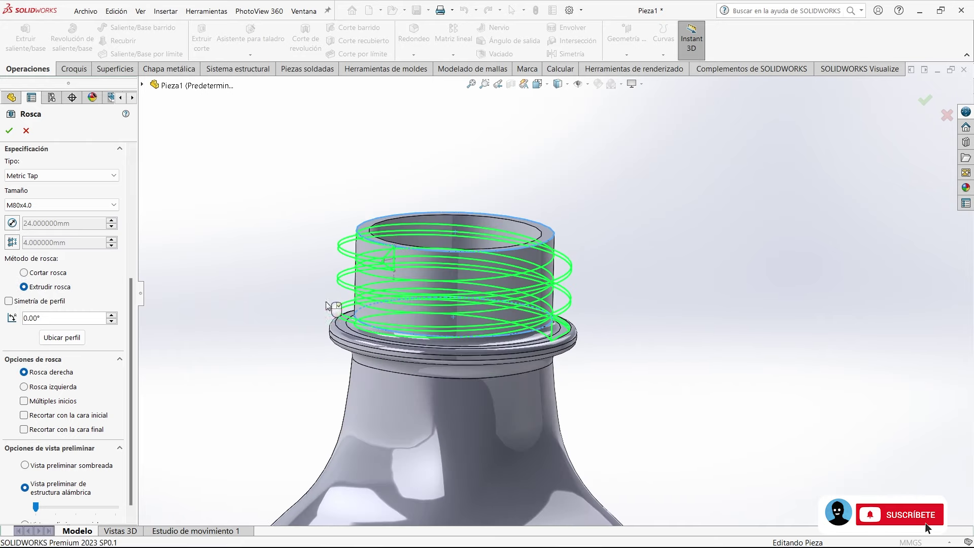
pyautogui.scroll(-1, 349, 263)
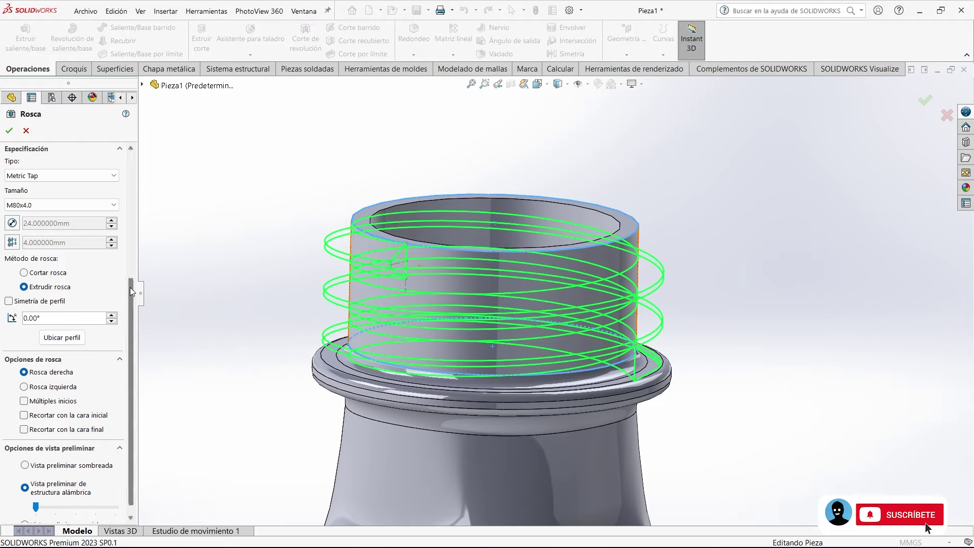
pyautogui.moveTo(130, 289); pyautogui.dragTo(169, 143)
pyautogui.moveTo(290, 217)
pyautogui.mouseDown(button='middle')
pyautogui.moveTo(311, 171)
pyautogui.moveTo(470, 228)
pyautogui.mouseUp(button='middle')
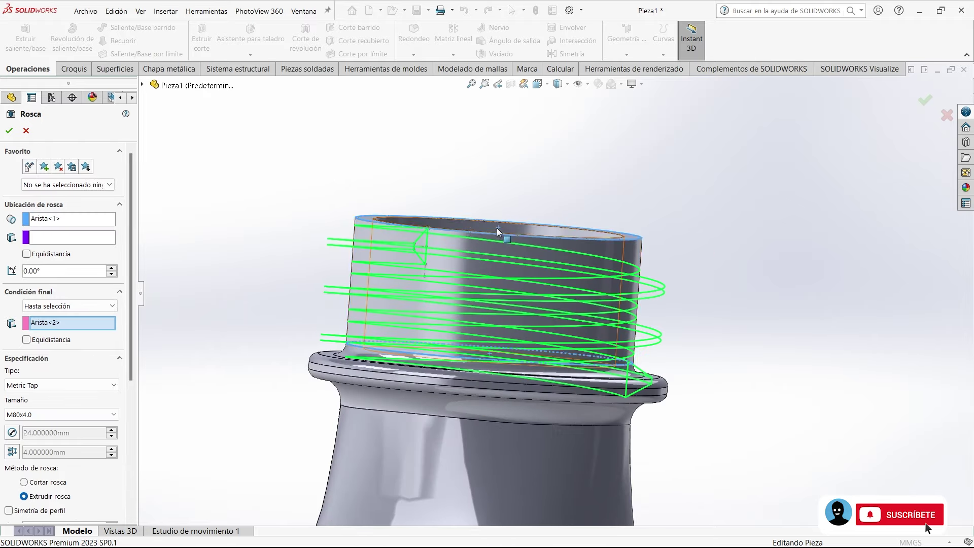
pyautogui.scroll(-2, 402, 245)
pyautogui.scroll(-3, 428, 239)
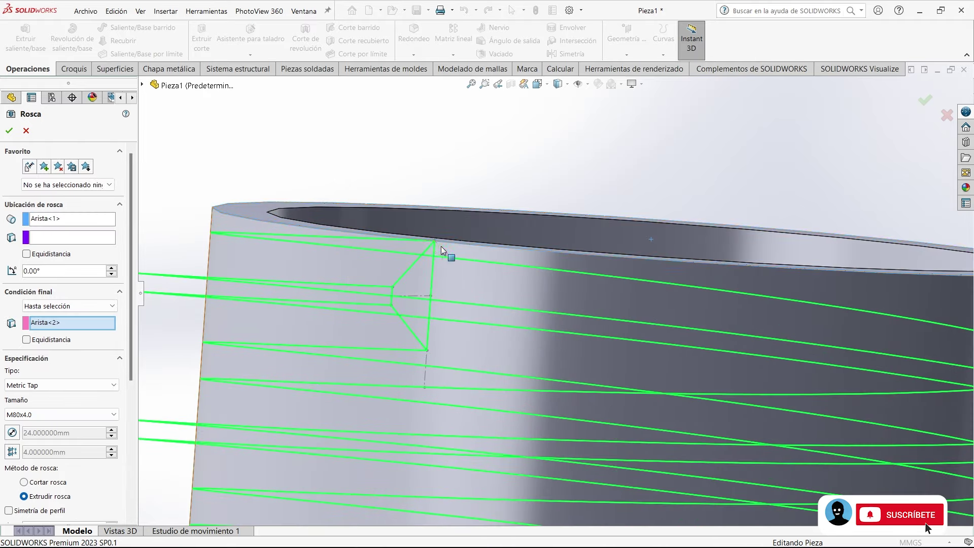
pyautogui.scroll(4, 442, 247)
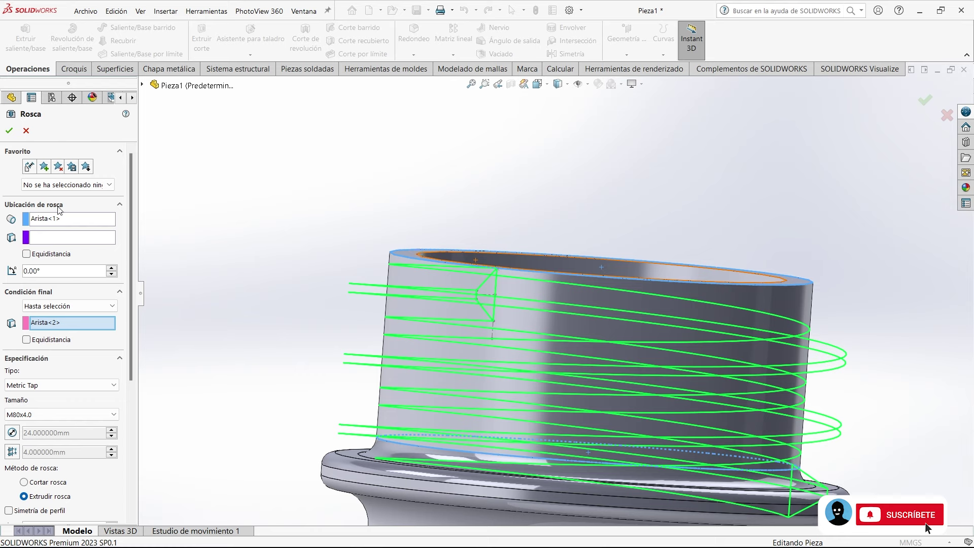
# Offset the thread start 1 mm from the bottle neck rim
pyautogui.click(27, 254)
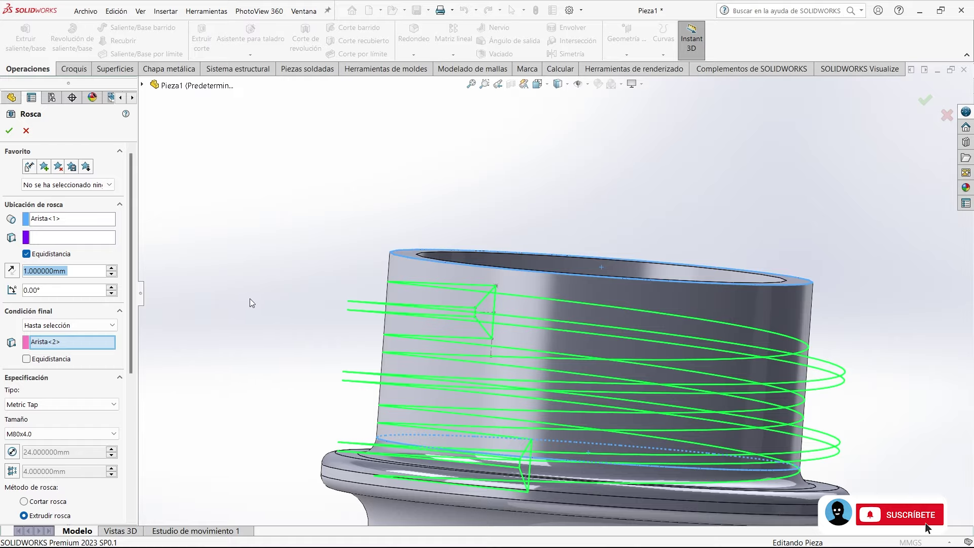
pyautogui.scroll(2, 248, 298)
pyautogui.scroll(2, 254, 309)
pyautogui.moveTo(254, 309)
pyautogui.mouseDown(button='middle')
pyautogui.moveTo(309, 297)
pyautogui.moveTo(373, 312)
pyautogui.moveTo(394, 352)
pyautogui.mouseUp(button='middle')
pyautogui.scroll(-3, 394, 352)
# Offset the thread end with the direction reversed and set it to 2.5 mm
pyautogui.click(27, 359)
pyautogui.scroll(2, 430, 284)
pyautogui.scroll(2, 430, 284)
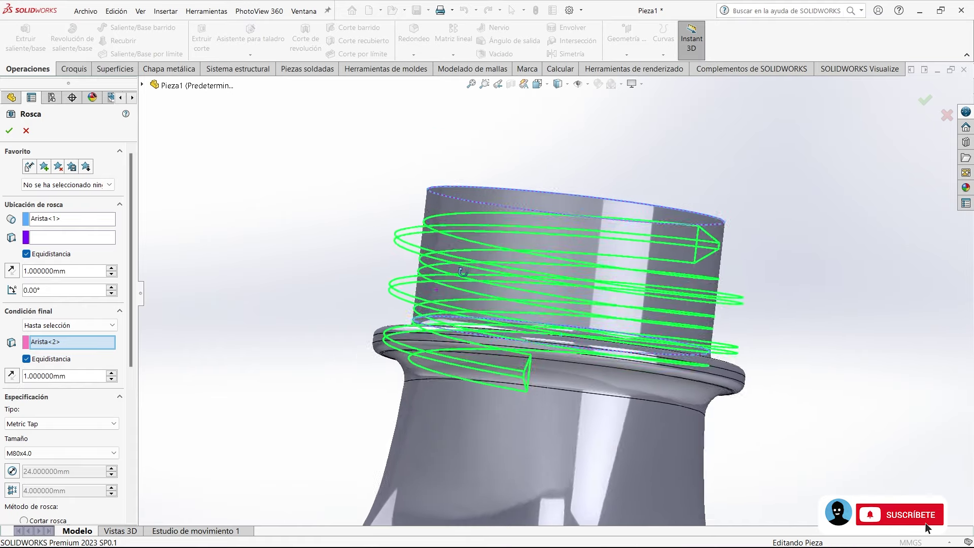
pyautogui.click(13, 375)
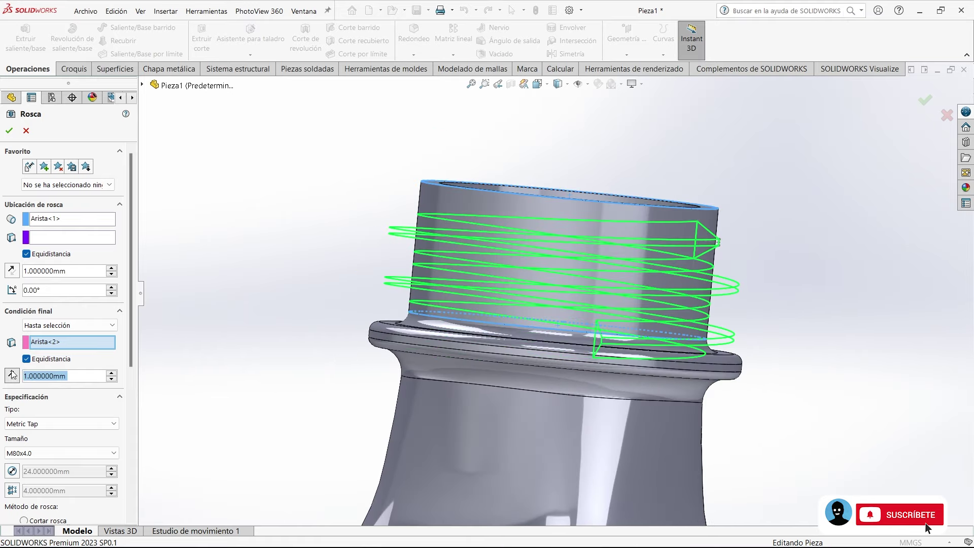
pyautogui.write('1.5')
pyautogui.press('Return')
pyautogui.write('2.5')
pyautogui.press('Return')
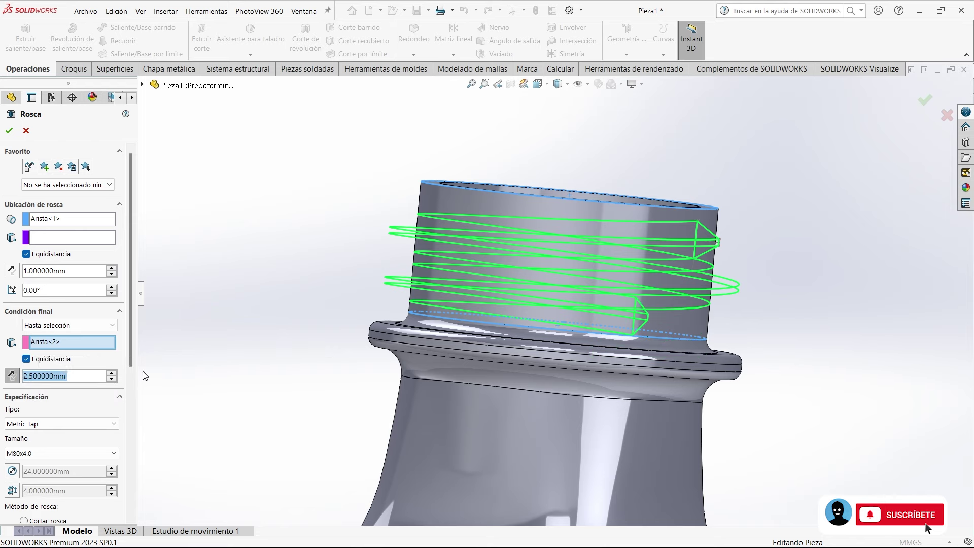
# Review the M80x4.0 thread around the neck and accept it as Rosca1
pyautogui.moveTo(144, 375); pyautogui.dragTo(464, 335, button='middle')
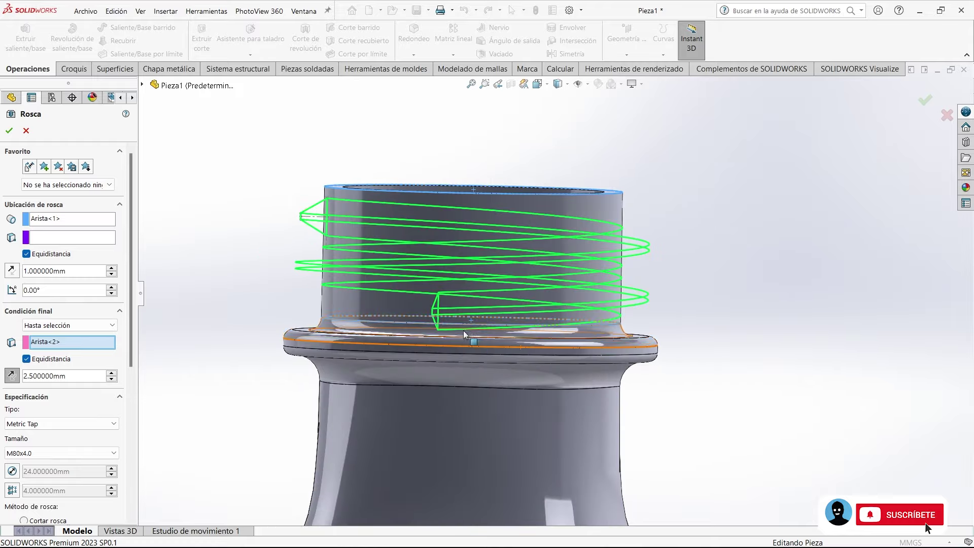
pyautogui.scroll(-3, 464, 334)
pyautogui.scroll(-1, 460, 320)
pyautogui.scroll(1, 467, 305)
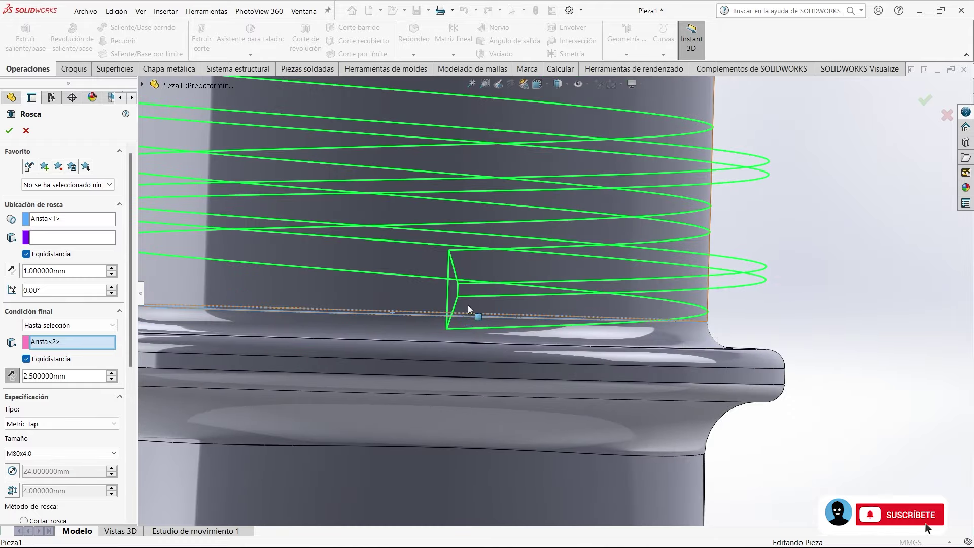
pyautogui.scroll(3, 466, 301)
pyautogui.scroll(3, 468, 300)
pyautogui.moveTo(468, 300)
pyautogui.mouseDown(button='middle')
pyautogui.moveTo(439, 266)
pyautogui.moveTo(435, 310)
pyautogui.mouseUp(button='middle')
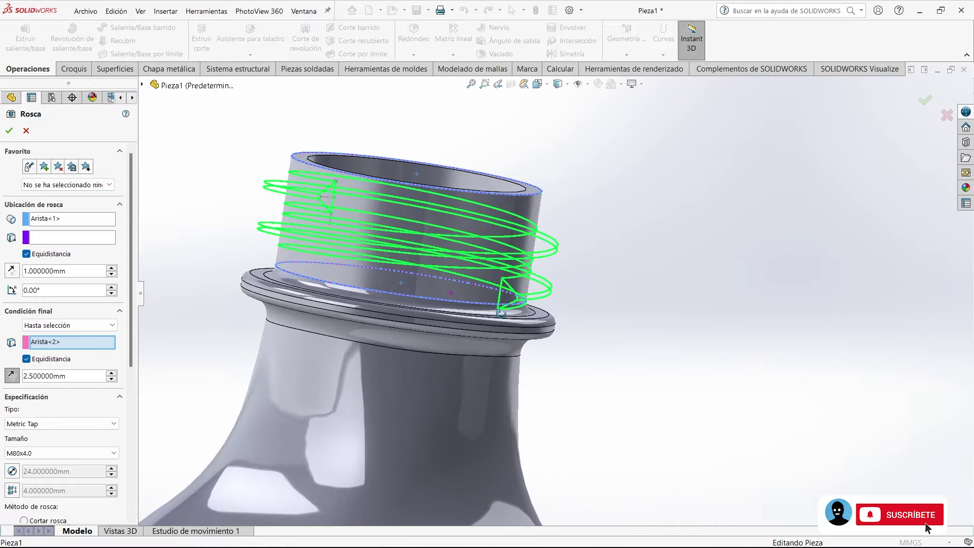
pyautogui.scroll(-2, 435, 310)
pyautogui.scroll(-2, 473, 303)
pyautogui.moveTo(474, 304)
pyautogui.mouseDown(button='middle')
pyautogui.moveTo(474, 287)
pyautogui.moveTo(348, 154)
pyautogui.mouseUp(button='middle')
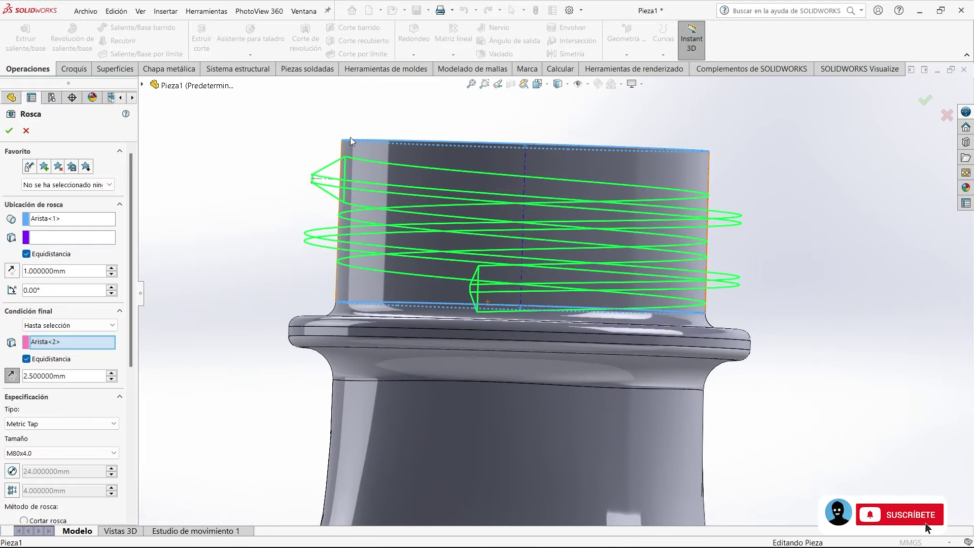
pyautogui.scroll(2, 350, 136)
pyautogui.moveTo(350, 136); pyautogui.dragTo(384, 157, button='middle')
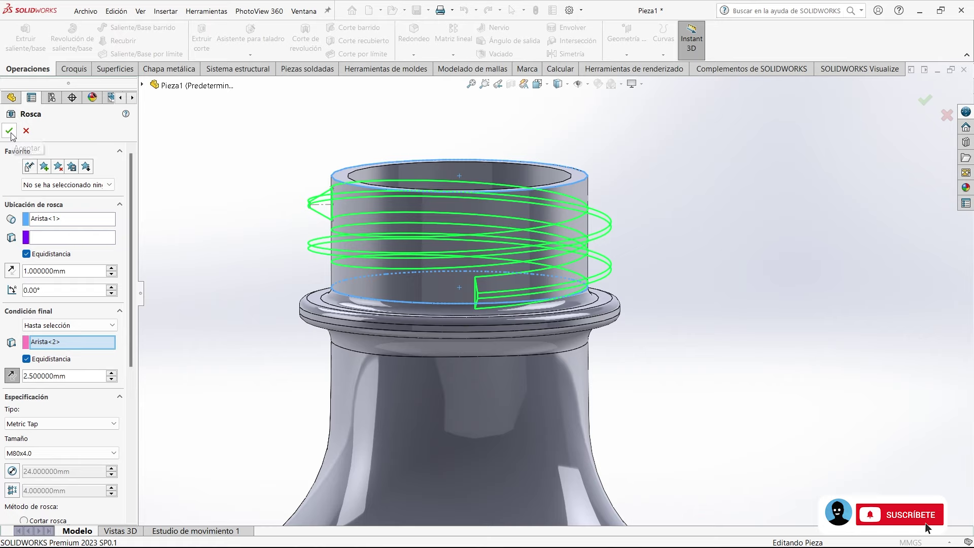
pyautogui.click(9, 131)
# Orbit around the finished threaded neck and inspect the Rosca1 profile
pyautogui.moveTo(304, 228)
pyautogui.mouseDown(button='middle')
pyautogui.moveTo(283, 219)
pyautogui.moveTo(355, 203)
pyautogui.mouseUp(button='middle')
pyautogui.scroll(2, 355, 203)
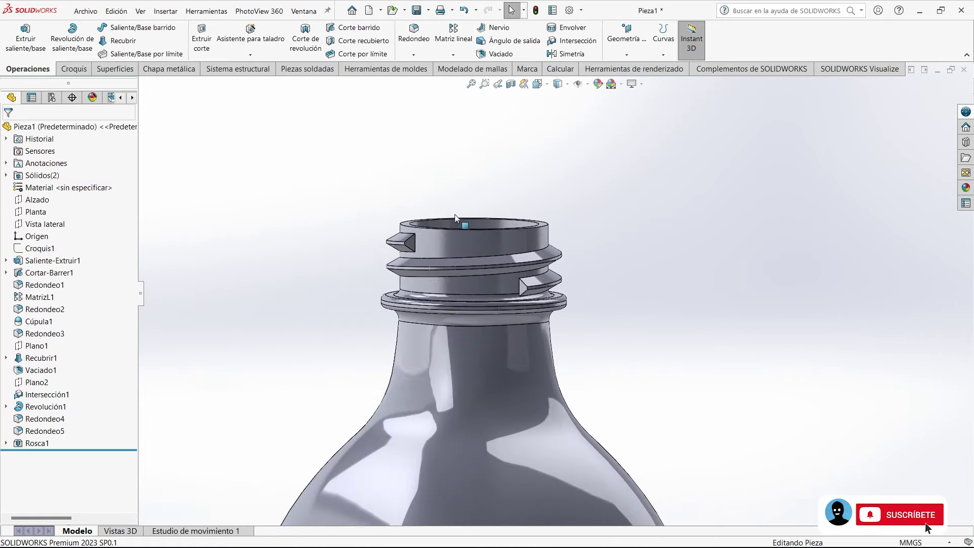
pyautogui.scroll(-5, 433, 241)
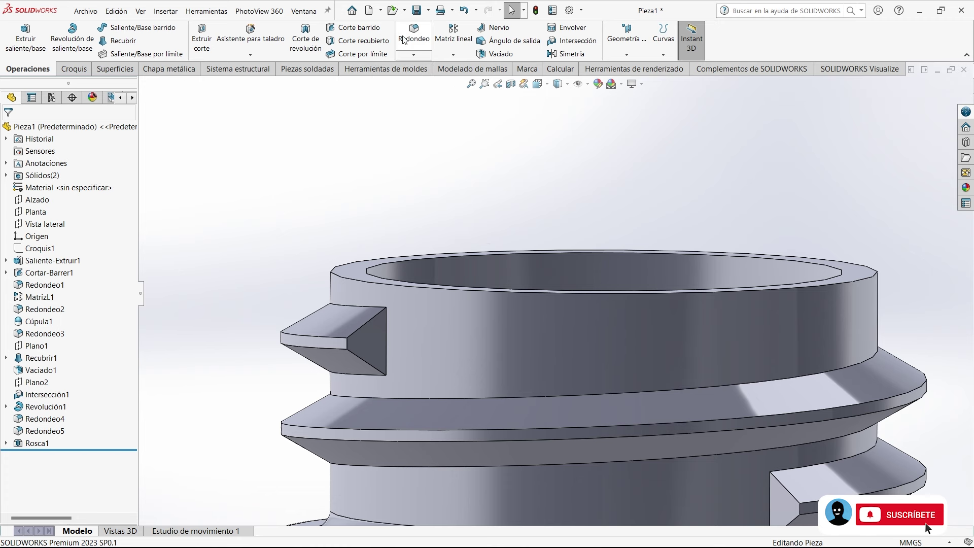
pyautogui.click(373, 330)
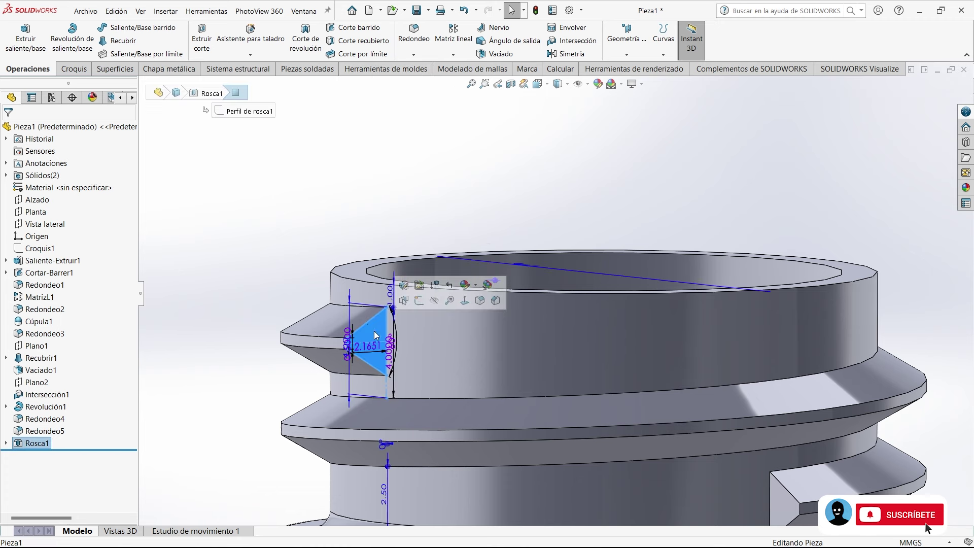
pyautogui.click(269, 210)
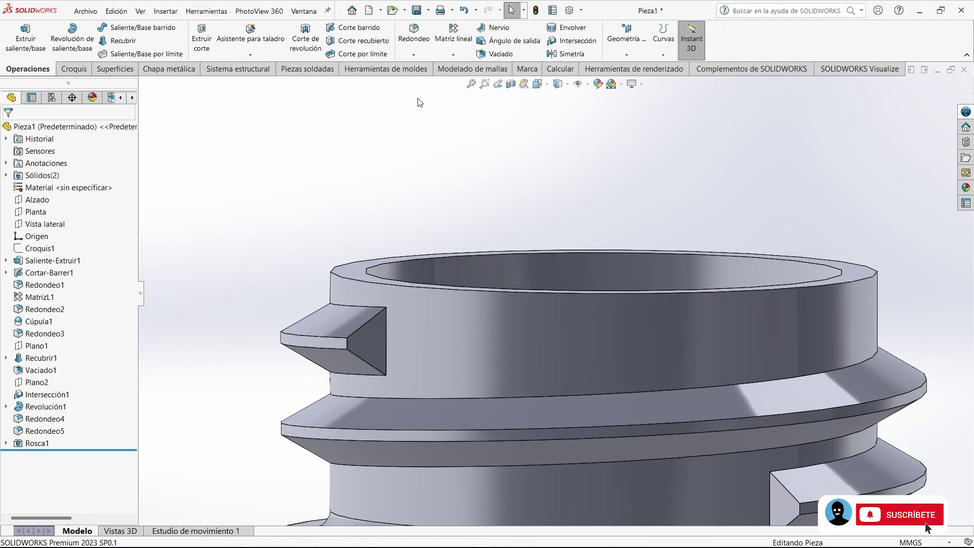
# Fillet both blunt thread-end edges with a 5 mm radius, creating Redondeo6
pyautogui.click(412, 42)
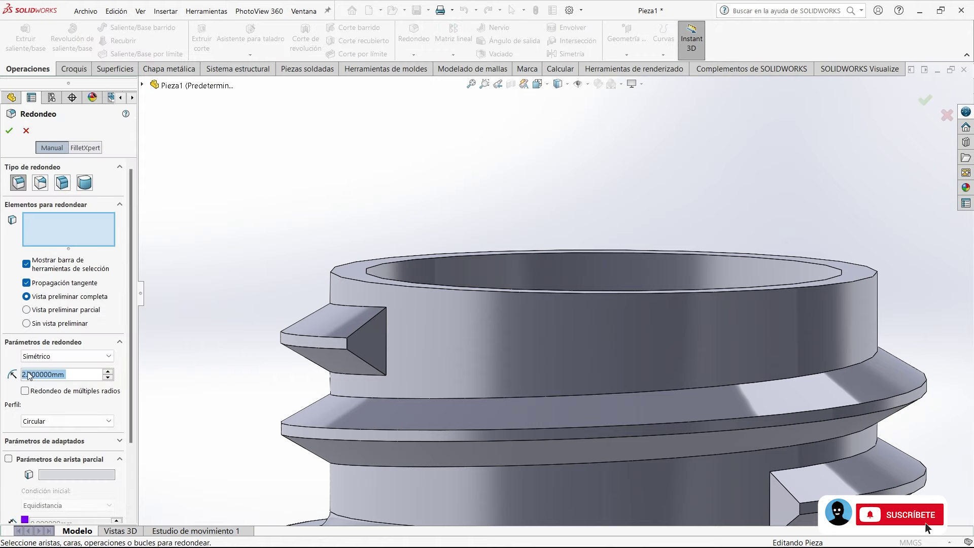
pyautogui.write('5')
pyautogui.press('Return')
pyautogui.scroll(-3, 389, 342)
pyautogui.scroll(-2, 350, 344)
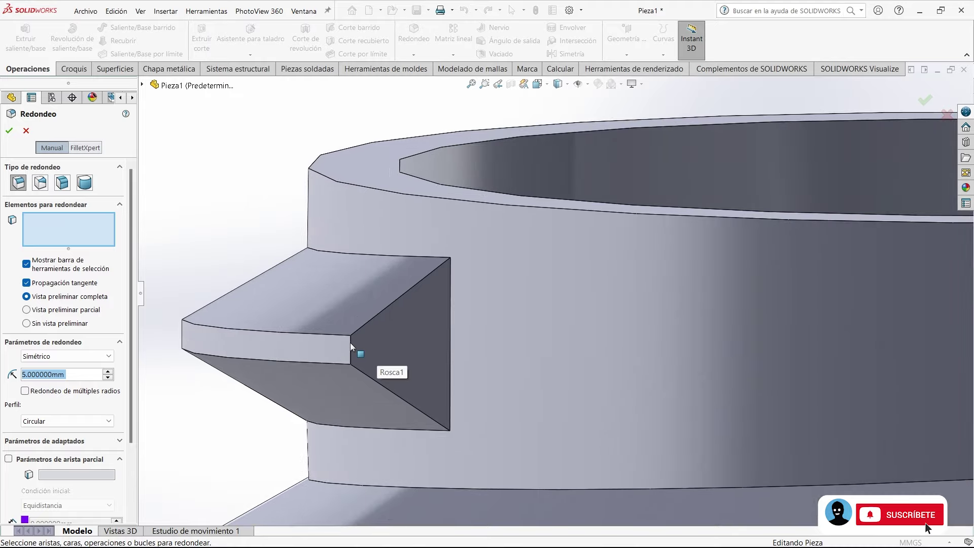
pyautogui.click(350, 343)
pyautogui.scroll(5, 350, 339)
pyautogui.moveTo(351, 340)
pyautogui.mouseDown(button='middle')
pyautogui.moveTo(765, 397)
pyautogui.moveTo(498, 438)
pyautogui.mouseUp(button='middle')
pyautogui.scroll(-3, 494, 358)
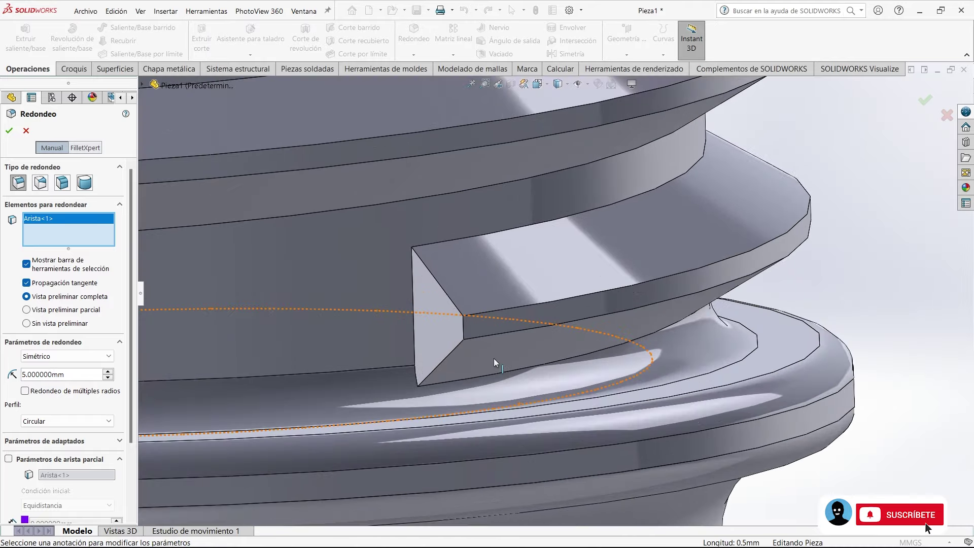
pyautogui.click(464, 329)
pyautogui.scroll(5, 463, 327)
pyautogui.scroll(-1, 395, 337)
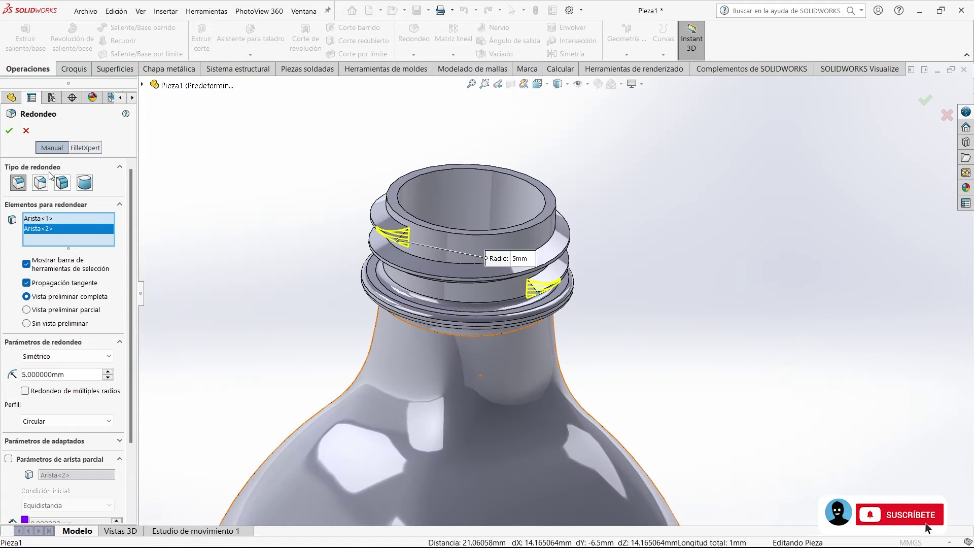
pyautogui.press('Return')
# Orbit around the neck to inspect the rounded thread ends
pyautogui.moveTo(598, 152); pyautogui.dragTo(563, 168, button='middle')
pyautogui.scroll(-3, 562, 167)
pyautogui.moveTo(506, 217)
pyautogui.mouseDown(button='middle')
pyautogui.moveTo(508, 188)
pyautogui.moveTo(343, 199)
pyautogui.mouseUp(button='middle')
pyautogui.scroll(-5, 307, 221)
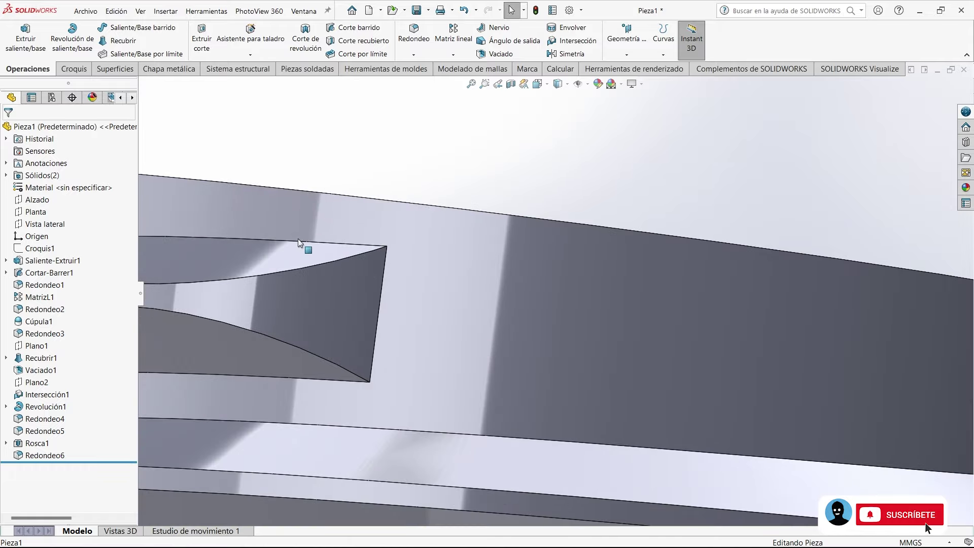
pyautogui.click(299, 241)
pyautogui.scroll(5, 300, 240)
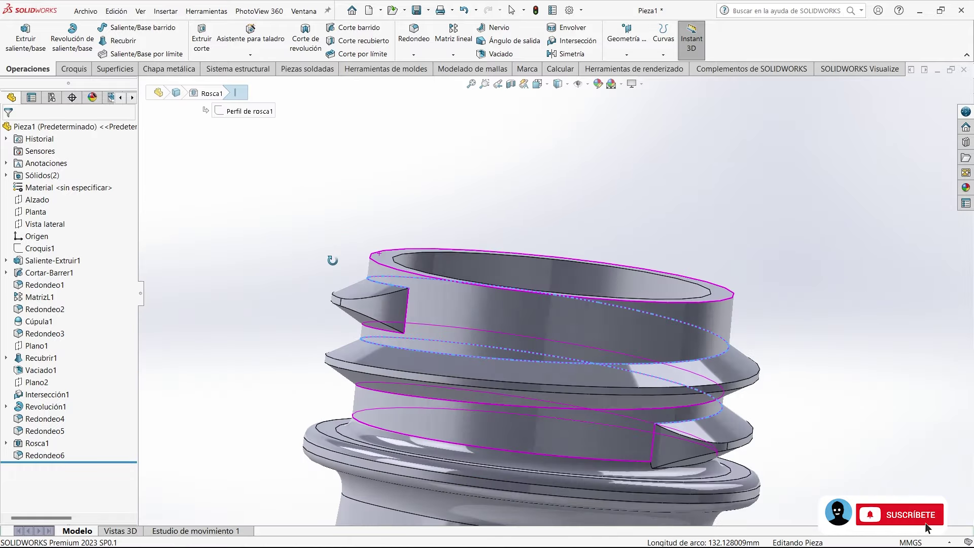
pyautogui.moveTo(332, 260)
pyautogui.mouseDown(button='middle')
pyautogui.moveTo(302, 239)
pyautogui.moveTo(324, 248)
pyautogui.mouseUp(button='middle')
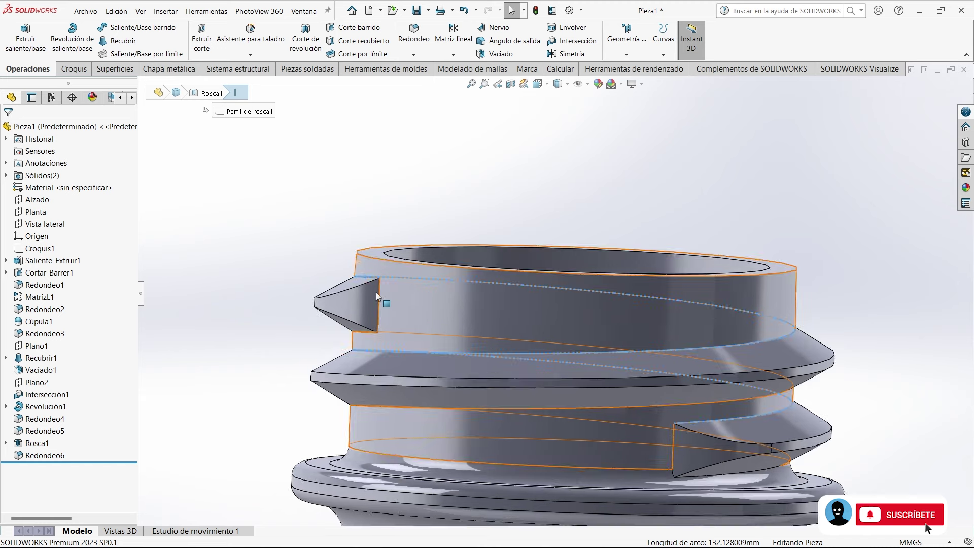
pyautogui.click(416, 165)
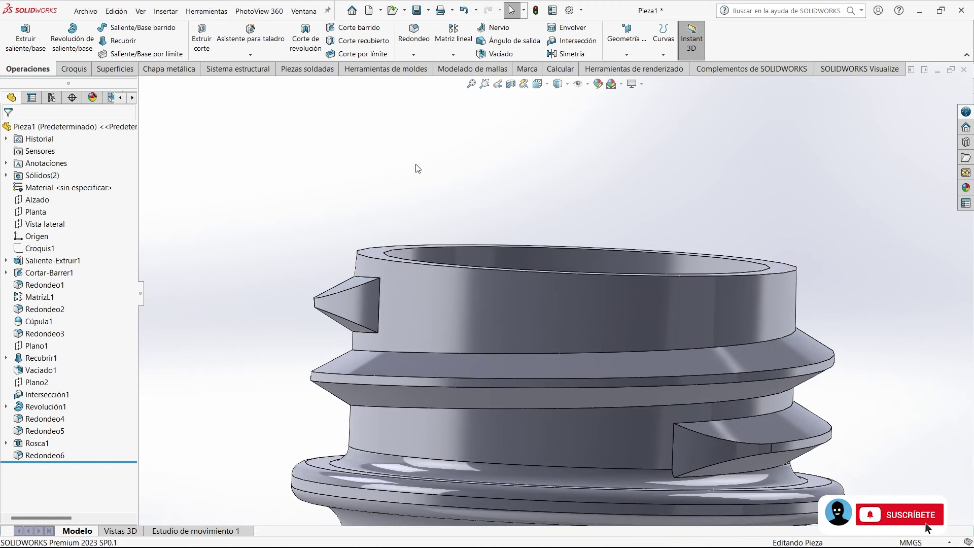
pyautogui.click(400, 50)
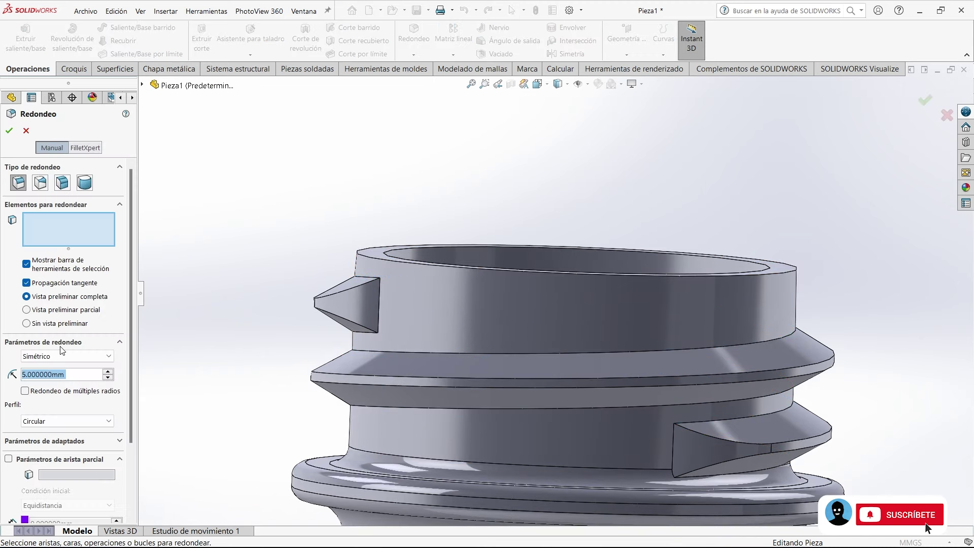
# Select three edges of the neck thread for the new fillet
pyautogui.press('Escape')
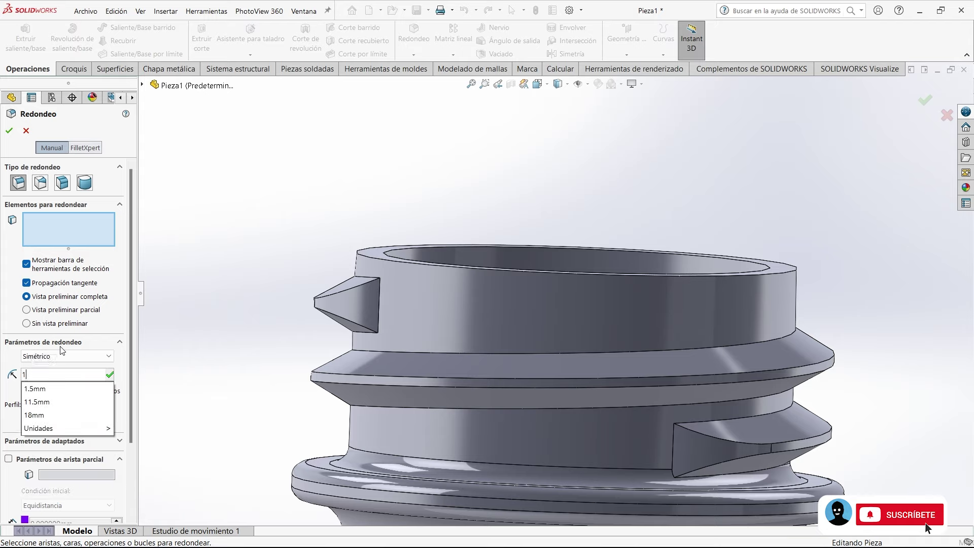
pyautogui.moveTo(659, 281); pyautogui.dragTo(522, 309, button='middle')
pyautogui.write('0.5')
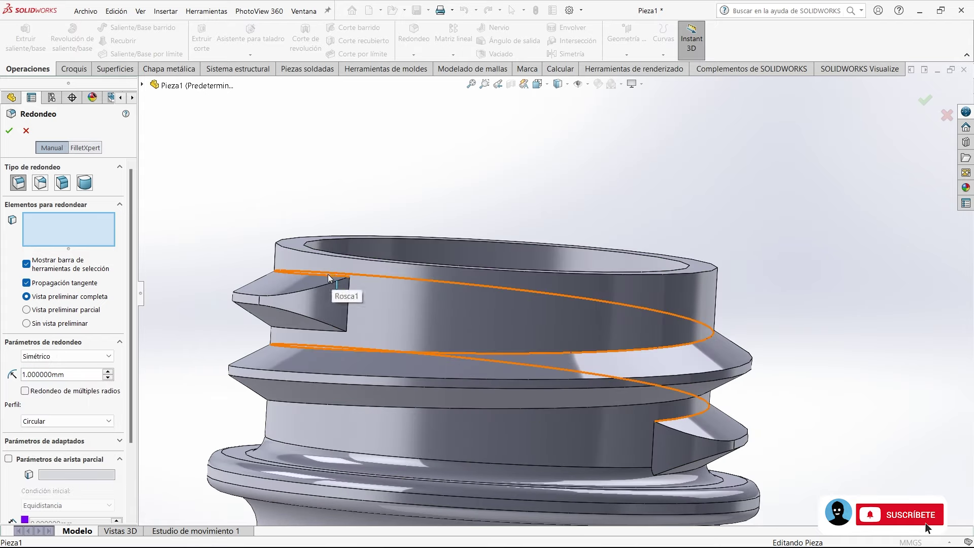
pyautogui.click(327, 273)
pyautogui.scroll(-2, 349, 331)
pyautogui.scroll(-4, 324, 327)
pyautogui.click(324, 327)
pyautogui.scroll(4, 469, 280)
pyautogui.click(475, 296)
pyautogui.scroll(3, 476, 296)
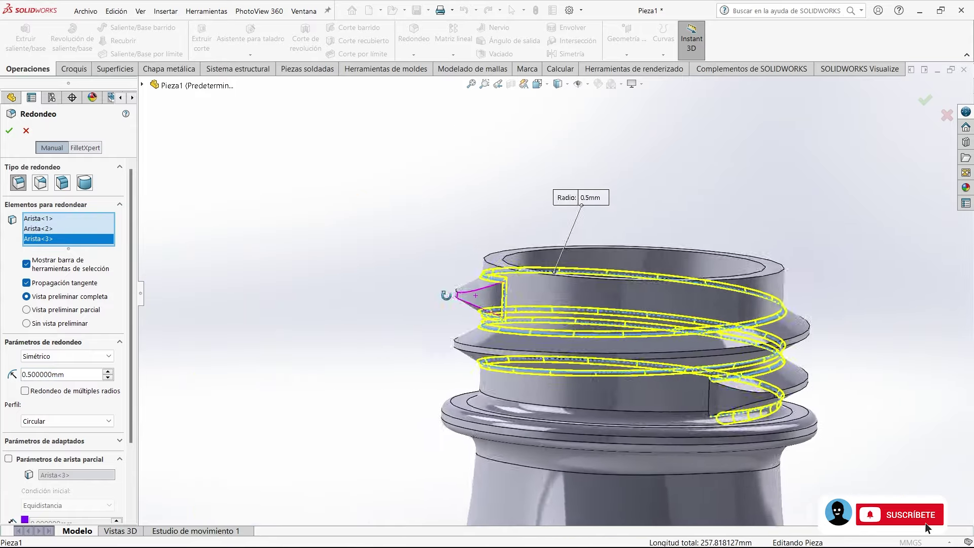
# Add the vertical thread-end edge and apply a 0.2 mm fillet radius
pyautogui.moveTo(516, 294); pyautogui.dragTo(625, 357, button='middle')
pyautogui.scroll(-3, 624, 358)
pyautogui.click(610, 351)
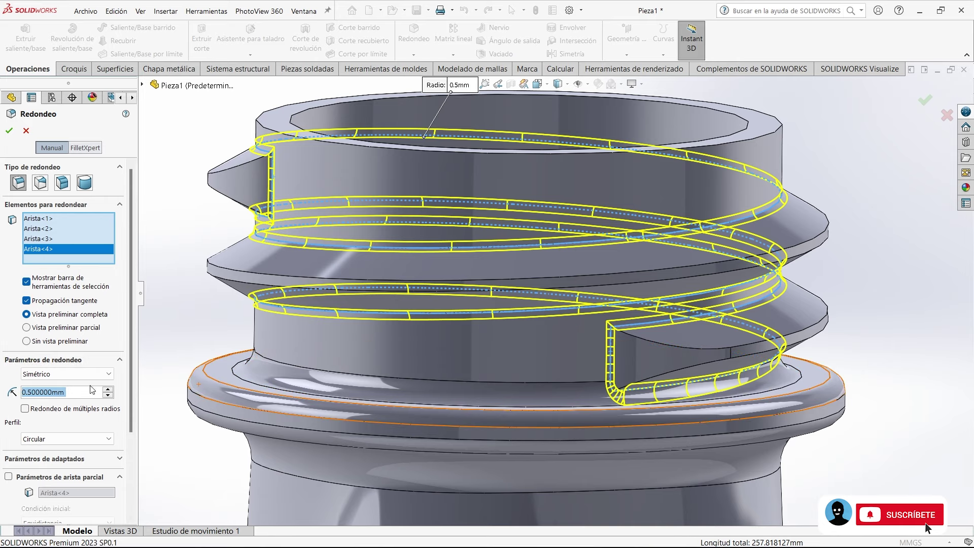
pyautogui.write('0.2')
pyautogui.press('Return')
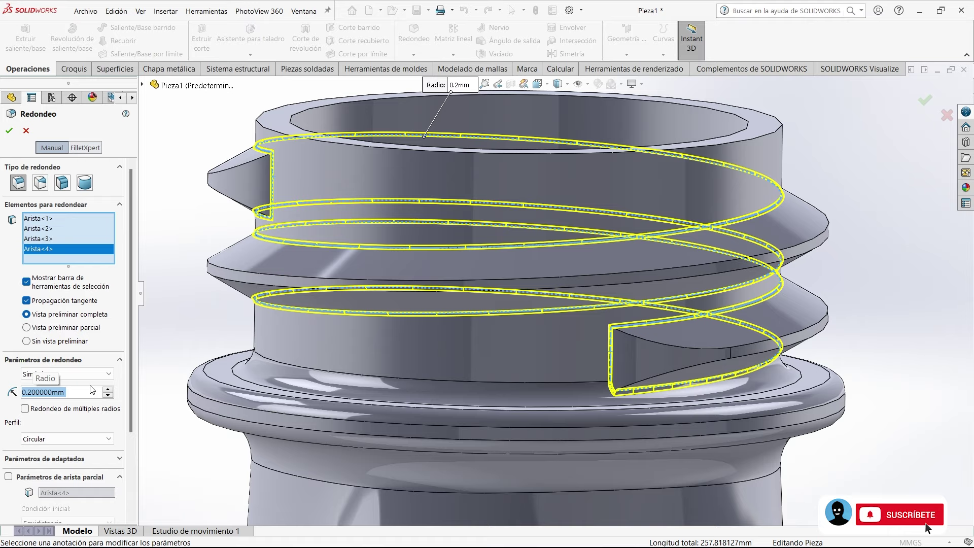
# Show the whole threaded bottle in isometric view and tilt it
pyautogui.scroll(5, 385, 269)
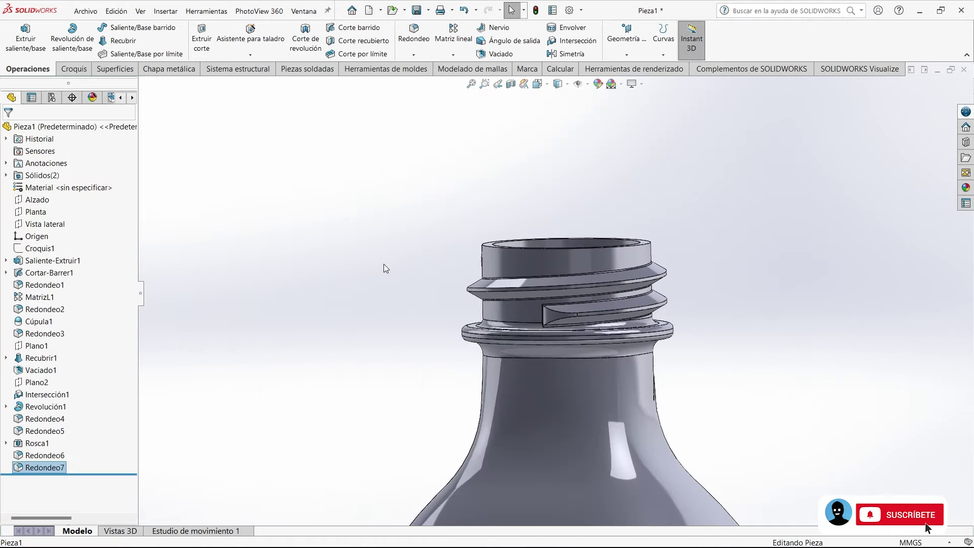
pyautogui.moveTo(385, 270); pyautogui.dragTo(415, 359, button='middle')
pyautogui.hotkey('ctrl', '1')
pyautogui.hotkey('ctrl', '7')
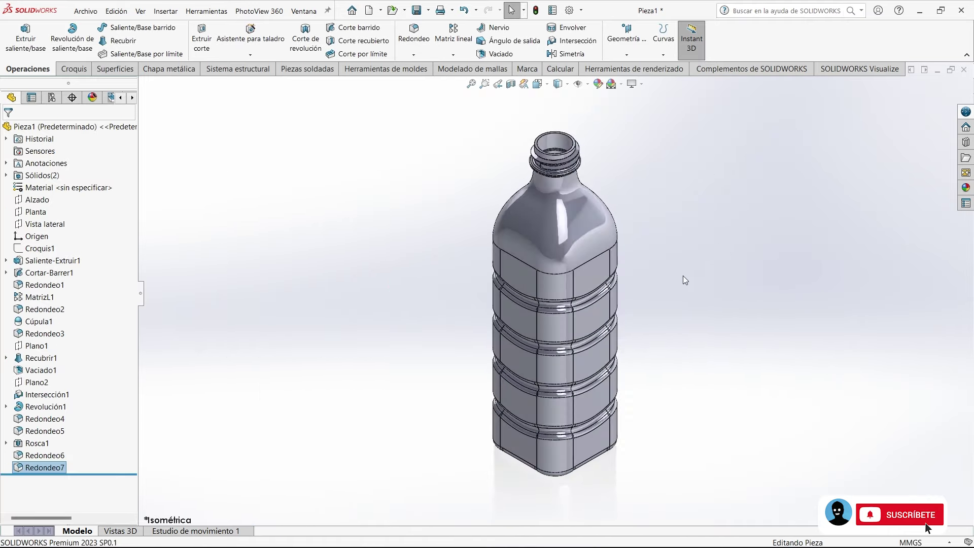
pyautogui.moveTo(693, 269)
pyautogui.mouseDown(button='middle')
pyautogui.moveTo(702, 207)
pyautogui.moveTo(629, 207)
pyautogui.moveTo(894, 202)
pyautogui.mouseUp(button='middle')
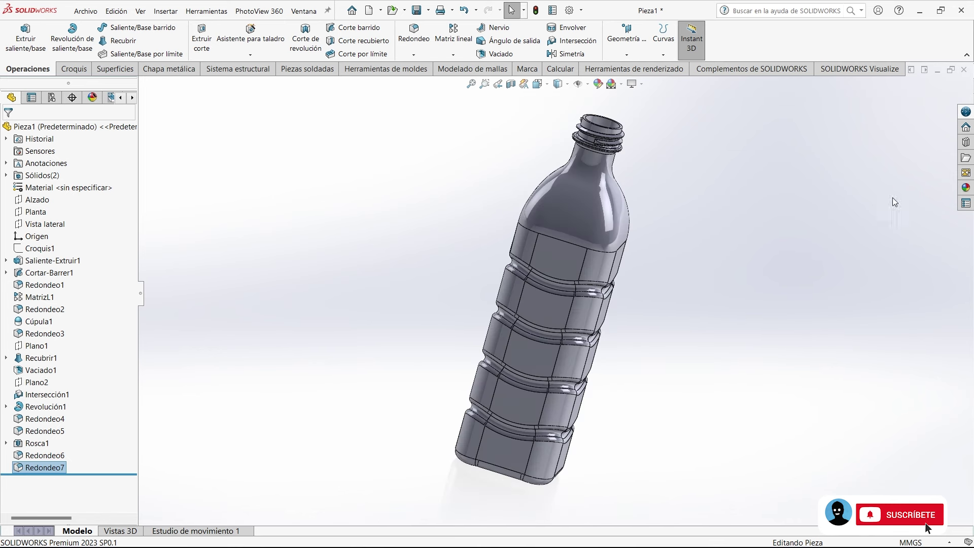
pyautogui.click(967, 188)
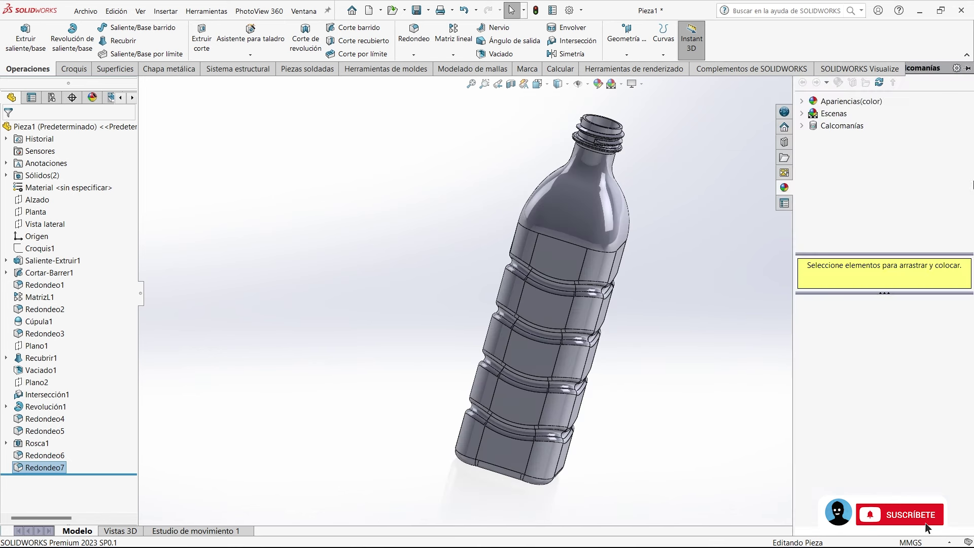
# Apply a Plástico transparente clear plastic appearance to the whole bottle solid
pyautogui.click(802, 103)
pyautogui.click(814, 113)
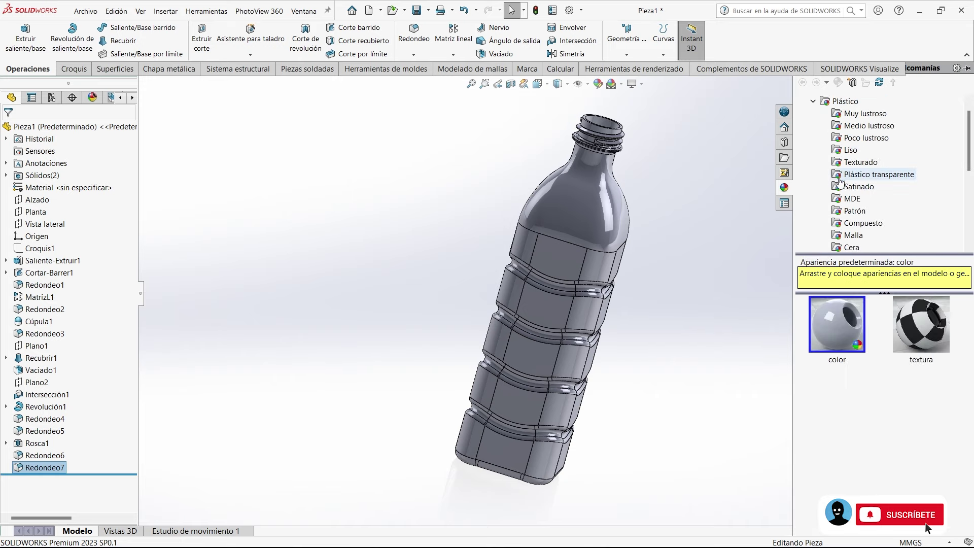
pyautogui.click(842, 177)
pyautogui.moveTo(638, 212); pyautogui.dragTo(591, 129, button='middle')
pyautogui.scroll(-5, 558, 162)
pyautogui.scroll(-2, 554, 170)
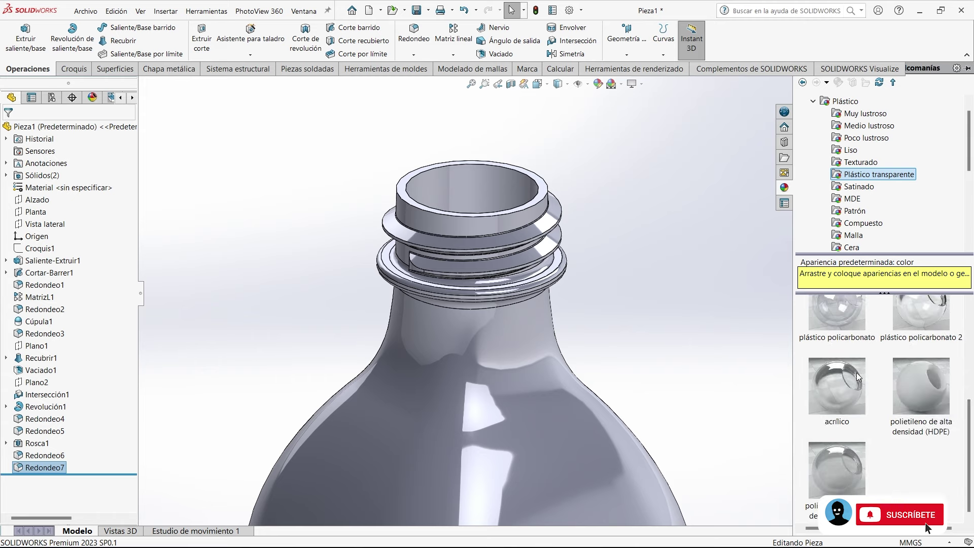
pyautogui.click(843, 340)
pyautogui.click(853, 401)
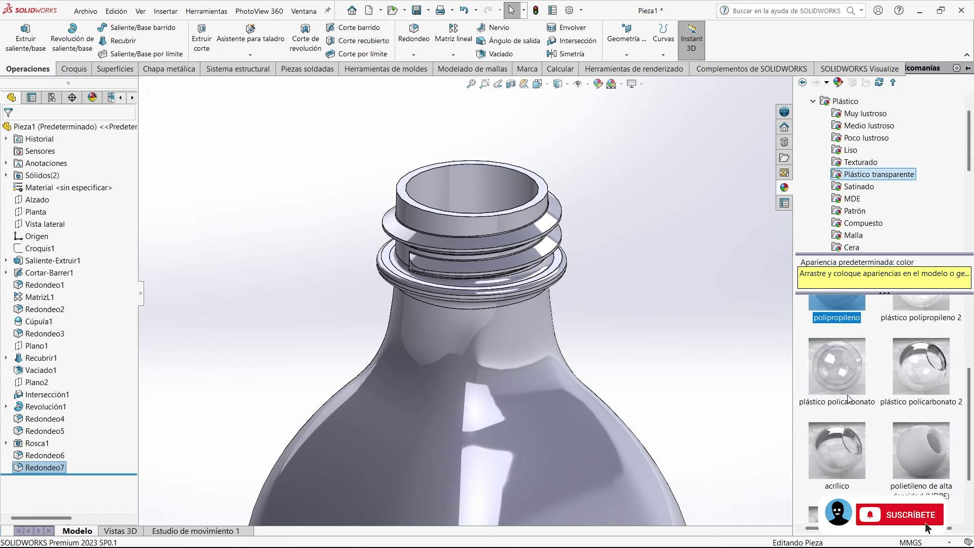
pyautogui.moveTo(854, 401); pyautogui.dragTo(478, 183)
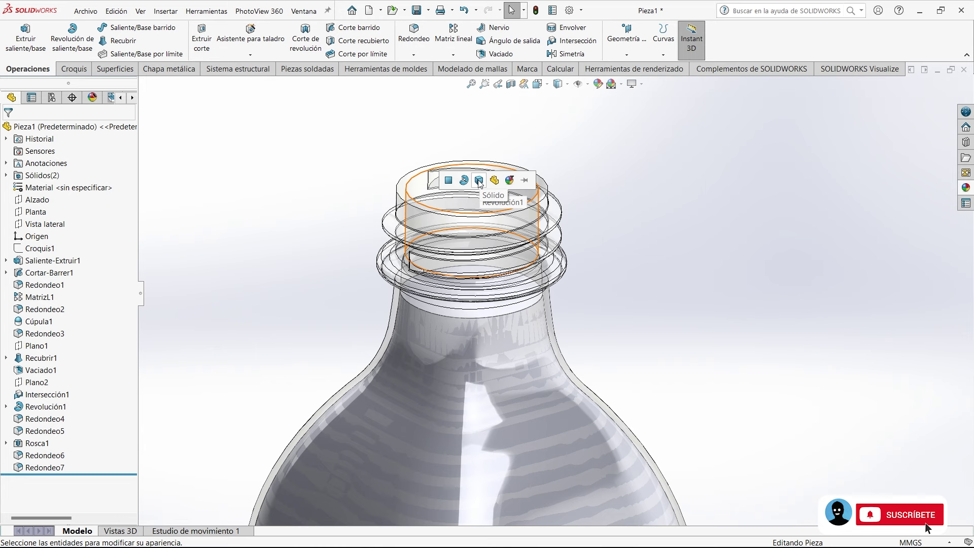
pyautogui.click(479, 181)
# Look down into the bottle neck and browse to the Orgánico appearances
pyautogui.moveTo(588, 153); pyautogui.dragTo(517, 219, button='middle')
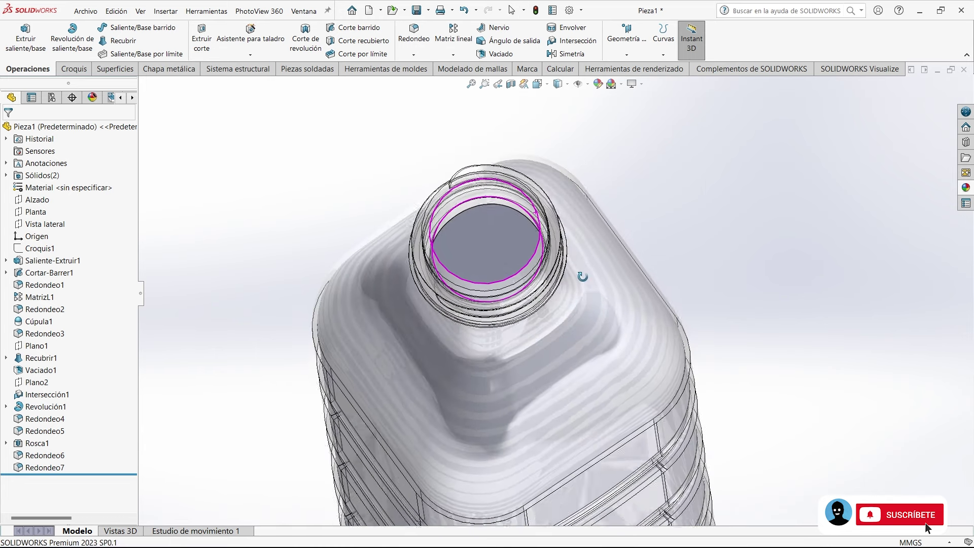
pyautogui.click(965, 187)
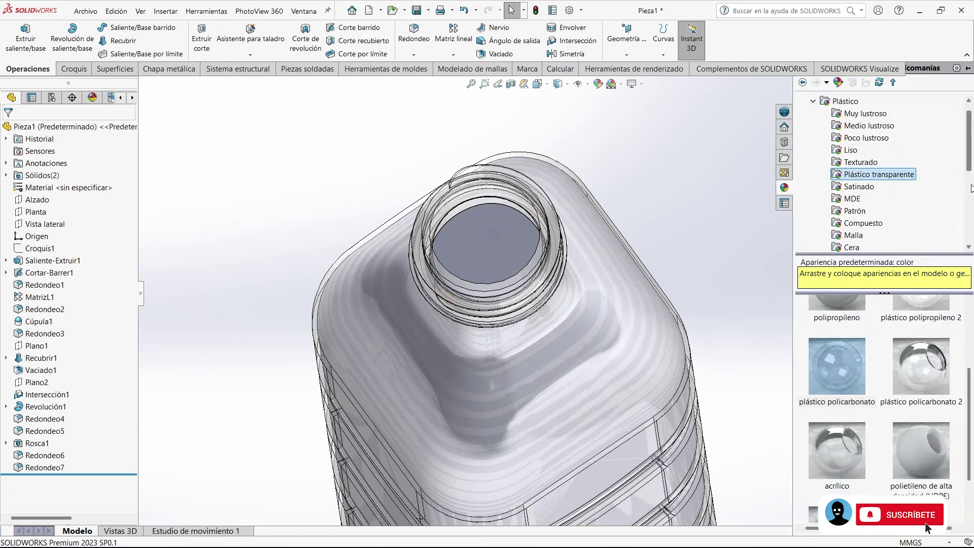
pyautogui.scroll(-4, 847, 152)
pyautogui.scroll(-1, 866, 188)
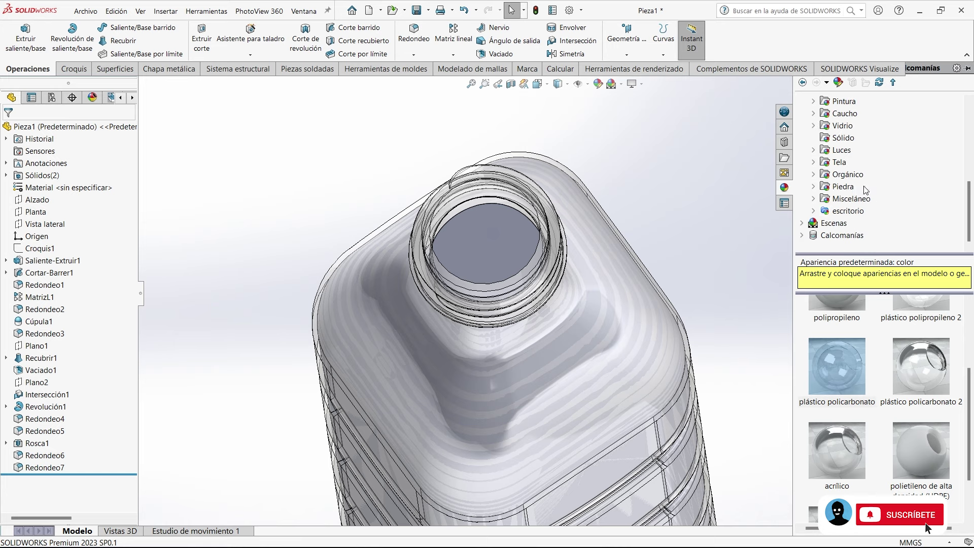
pyautogui.click(814, 175)
# Apply the Líquido 'zumo de naranja' appearance to the inner liquid solid
pyautogui.click(856, 223)
pyautogui.scroll(-3, 901, 321)
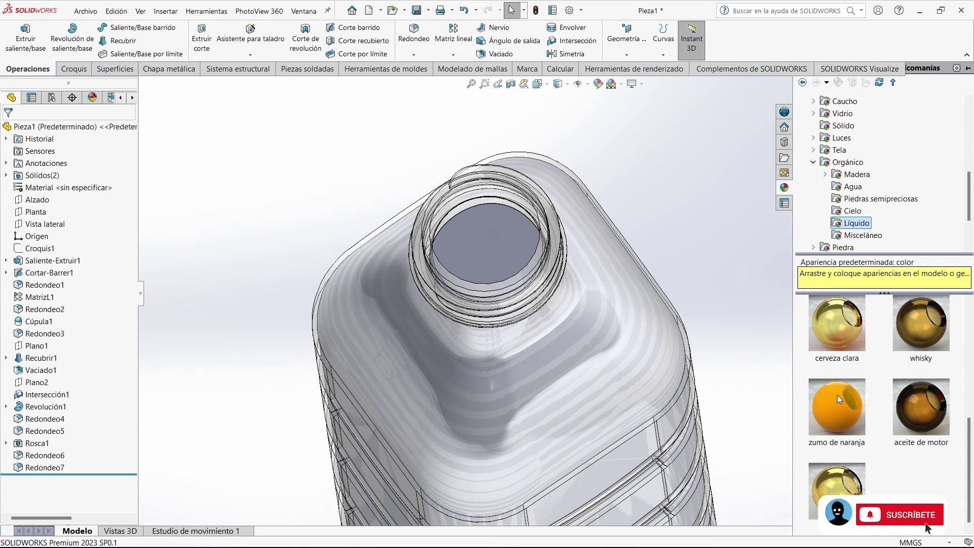
pyautogui.scroll(3, 842, 400)
pyautogui.scroll(-3, 852, 362)
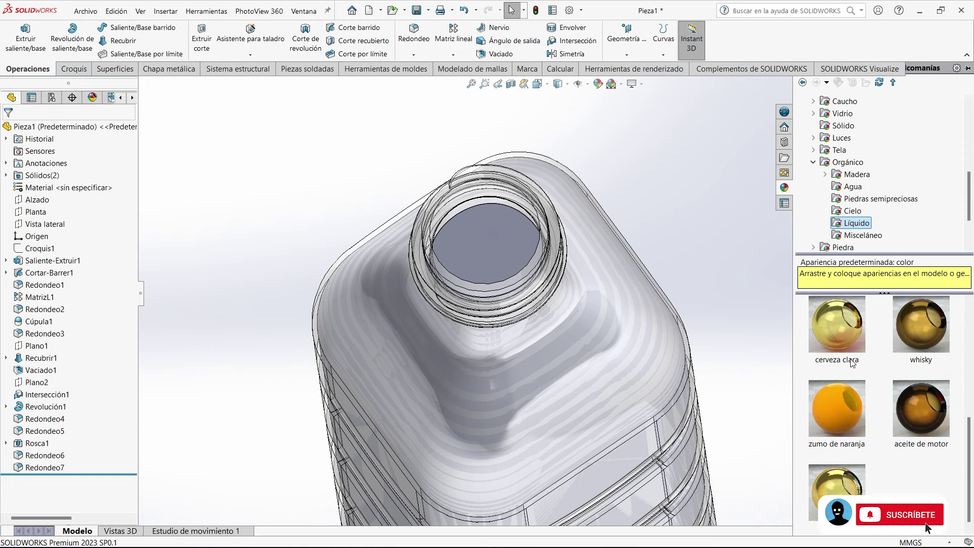
pyautogui.scroll(2, 857, 367)
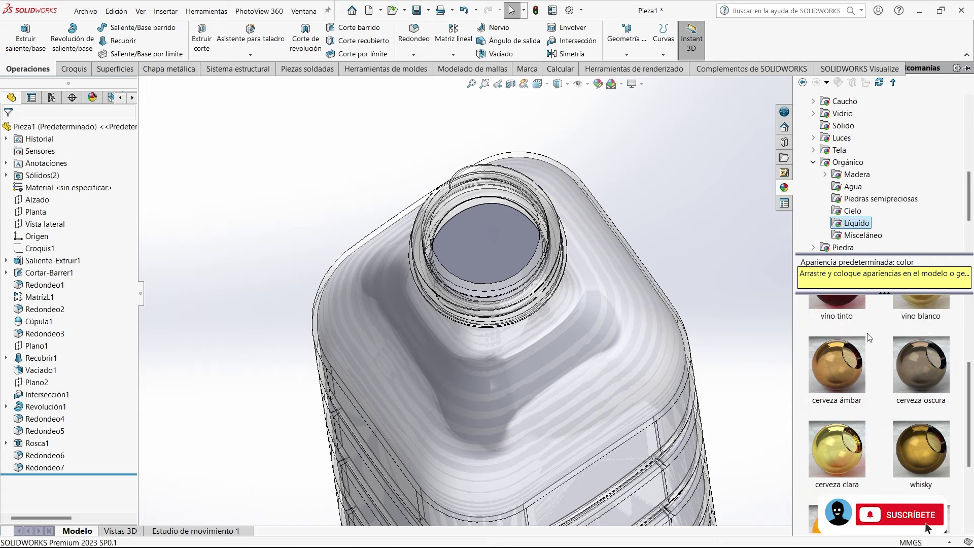
pyautogui.scroll(-2, 828, 438)
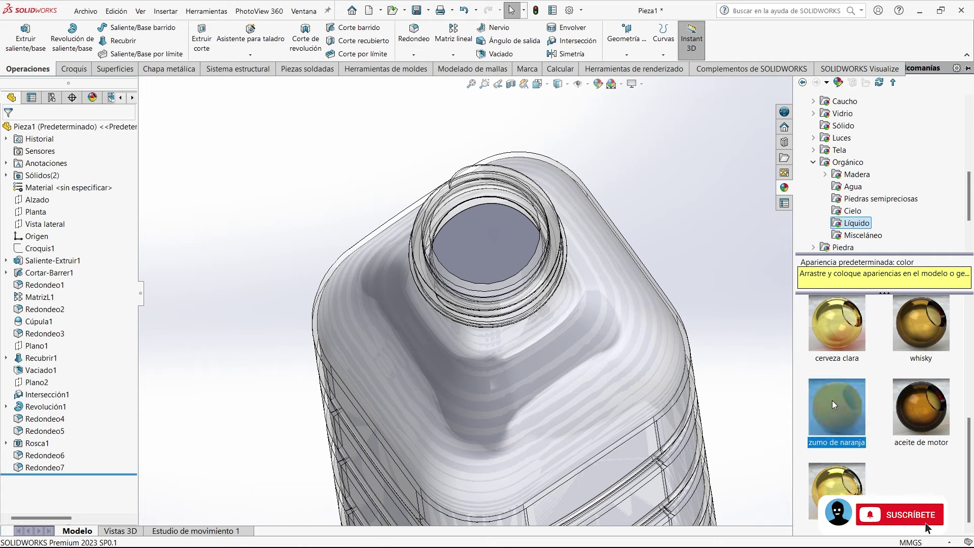
pyautogui.moveTo(842, 405); pyautogui.dragTo(510, 252)
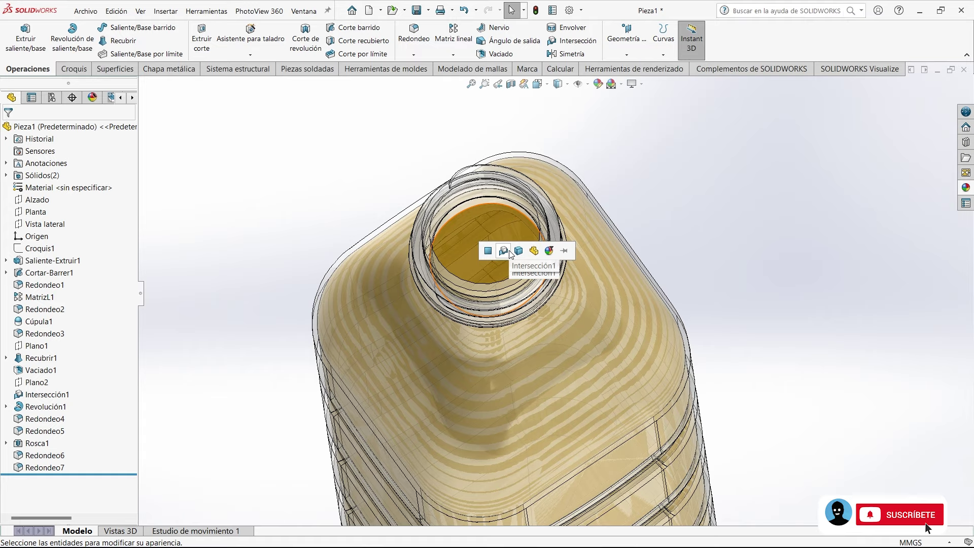
pyautogui.click(520, 254)
pyautogui.moveTo(620, 212); pyautogui.dragTo(694, 122, button='middle')
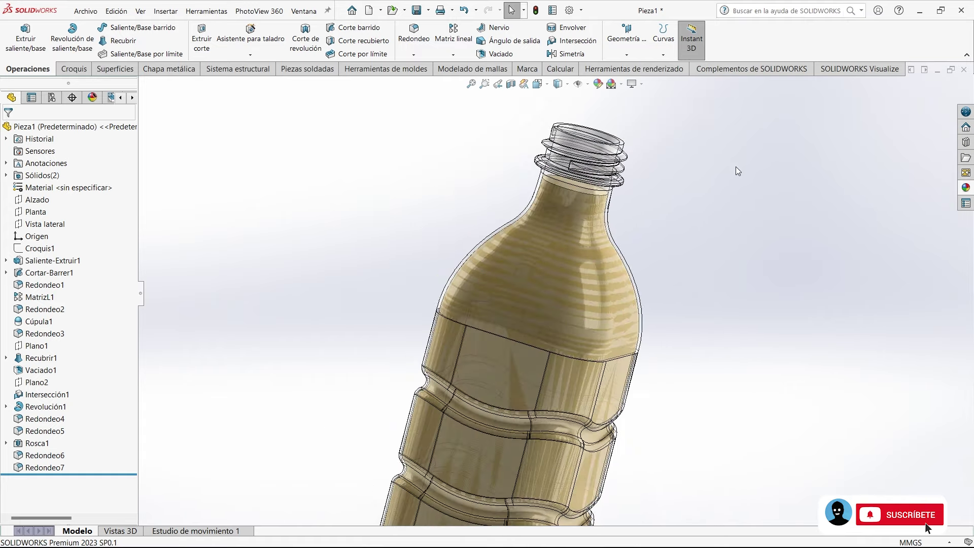
# Zoom and orbit around the bottle shoulder and neck to inspect them
pyautogui.moveTo(554, 219)
pyautogui.mouseDown(button='middle')
pyautogui.moveTo(626, 397)
pyautogui.moveTo(561, 310)
pyautogui.moveTo(574, 241)
pyautogui.mouseUp(button='middle')
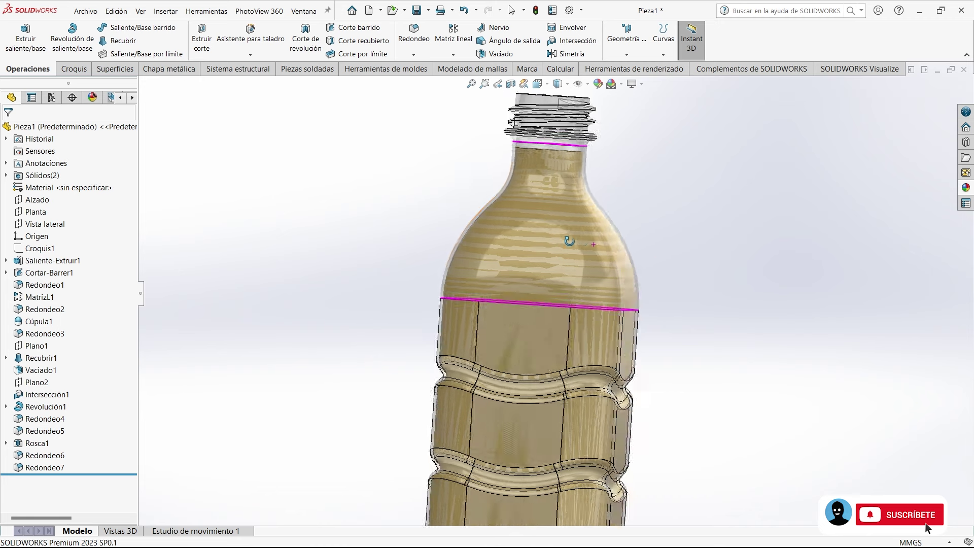
pyautogui.scroll(-5, 461, 218)
pyautogui.scroll(-1, 434, 201)
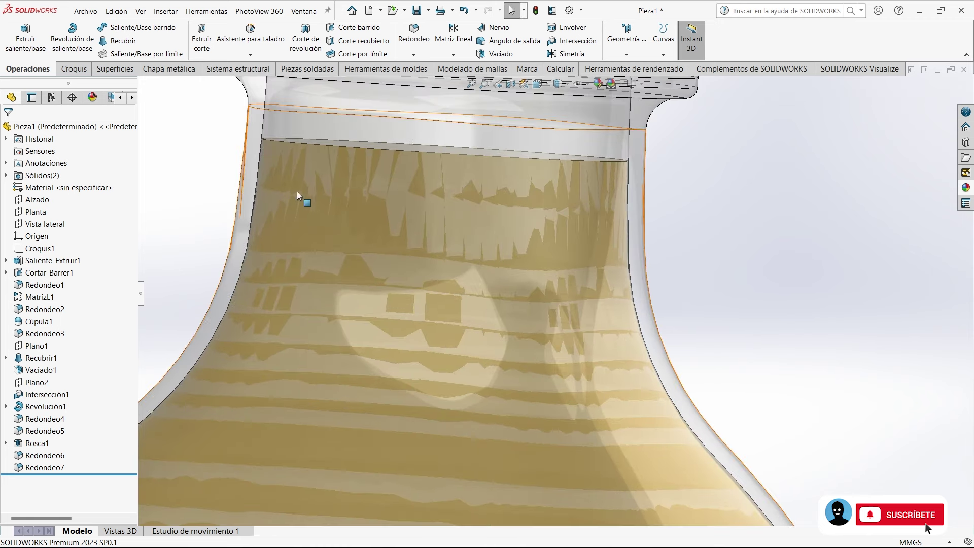
pyautogui.moveTo(549, 209); pyautogui.dragTo(442, 218, button='middle')
pyautogui.scroll(2, 537, 229)
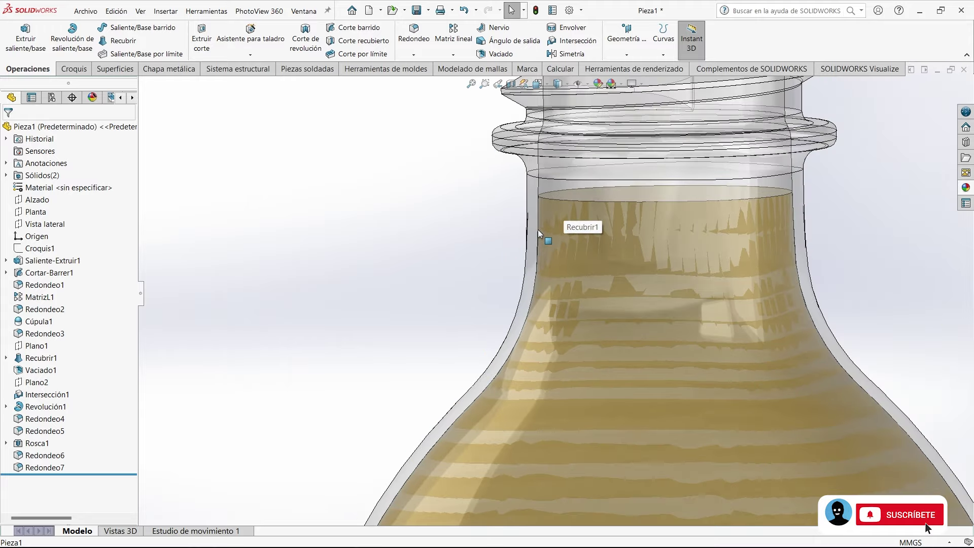
pyautogui.scroll(2, 551, 227)
pyautogui.moveTo(551, 228)
pyautogui.mouseDown(button='middle')
pyautogui.moveTo(564, 263)
pyautogui.moveTo(534, 244)
pyautogui.moveTo(572, 258)
pyautogui.moveTo(582, 151)
pyautogui.mouseUp(button='middle')
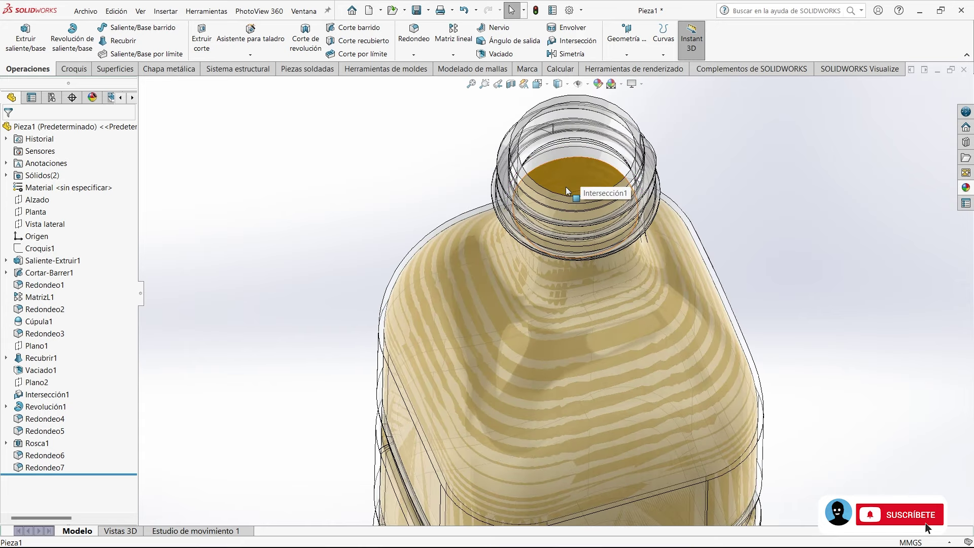
pyautogui.moveTo(564, 187)
pyautogui.mouseDown(button='middle')
pyautogui.moveTo(571, 163)
pyautogui.moveTo(544, 372)
pyautogui.moveTo(538, 286)
pyautogui.moveTo(628, 254)
pyautogui.mouseUp(button='middle')
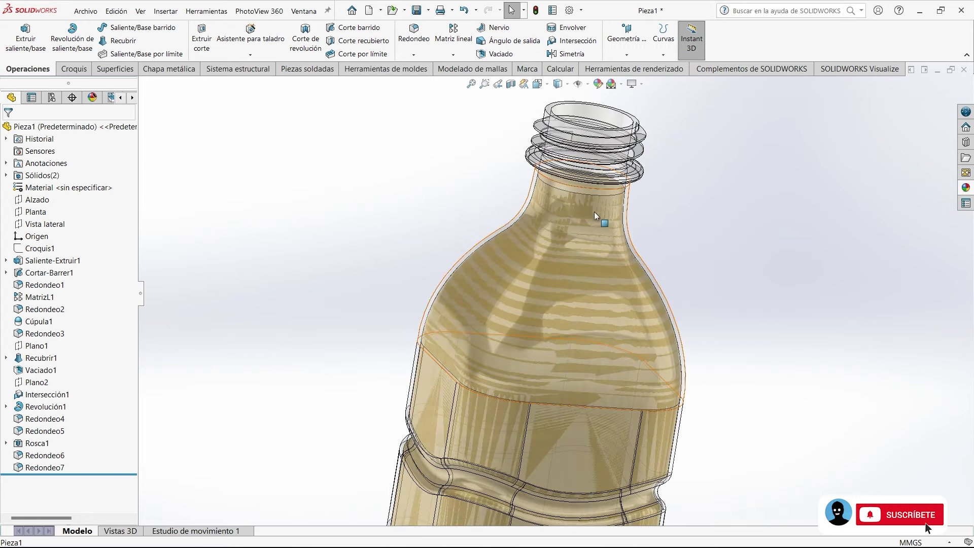
pyautogui.moveTo(528, 204); pyautogui.dragTo(610, 198, button='middle')
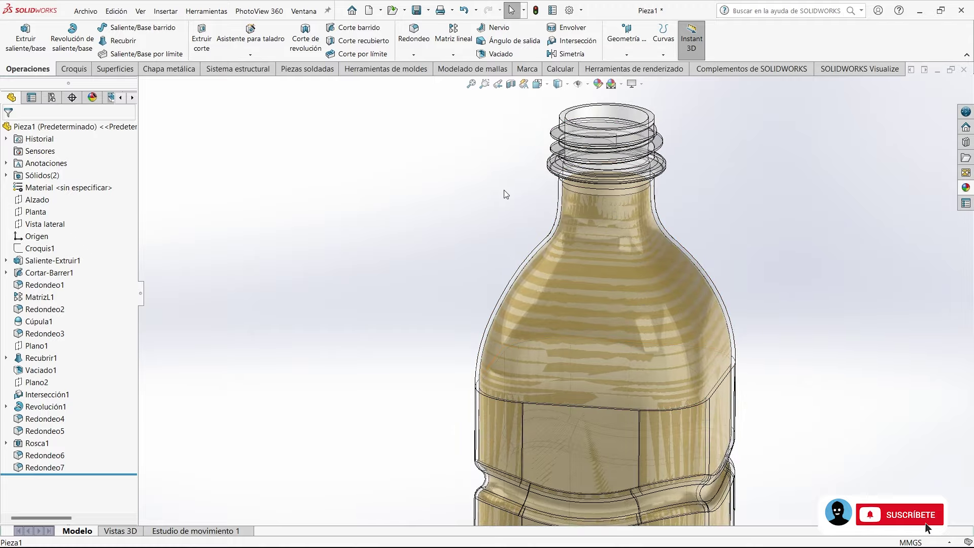
# Return to isometric view, look into the neck, and open the Insertar menu
pyautogui.hotkey('ctrl', '7')
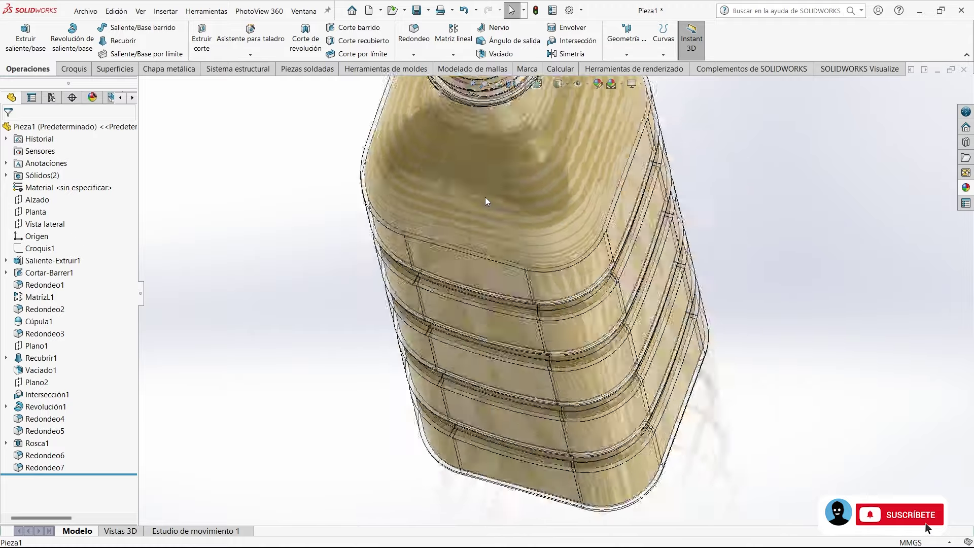
pyautogui.scroll(-3, 549, 193)
pyautogui.scroll(-3, 543, 223)
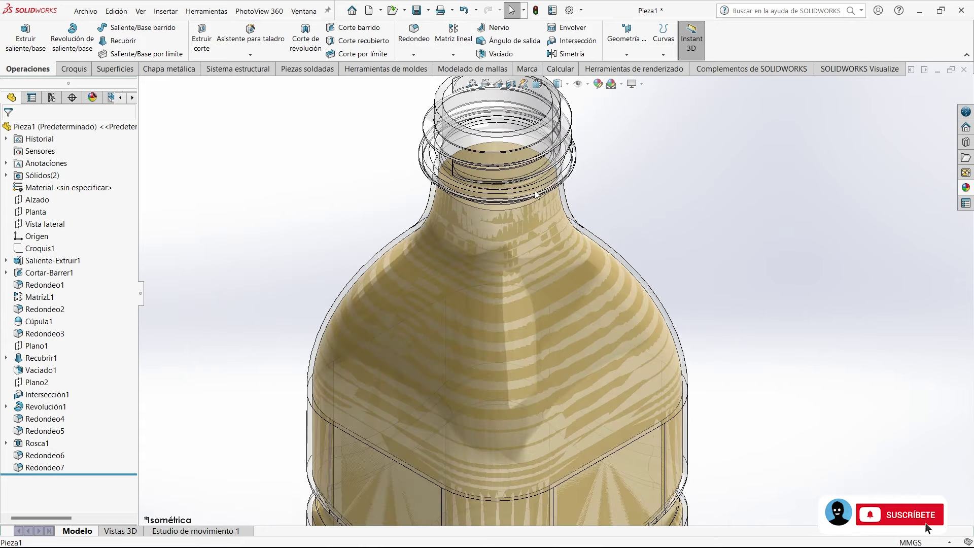
pyautogui.scroll(-5, 538, 244)
pyautogui.moveTo(519, 196); pyautogui.dragTo(513, 229, button='middle')
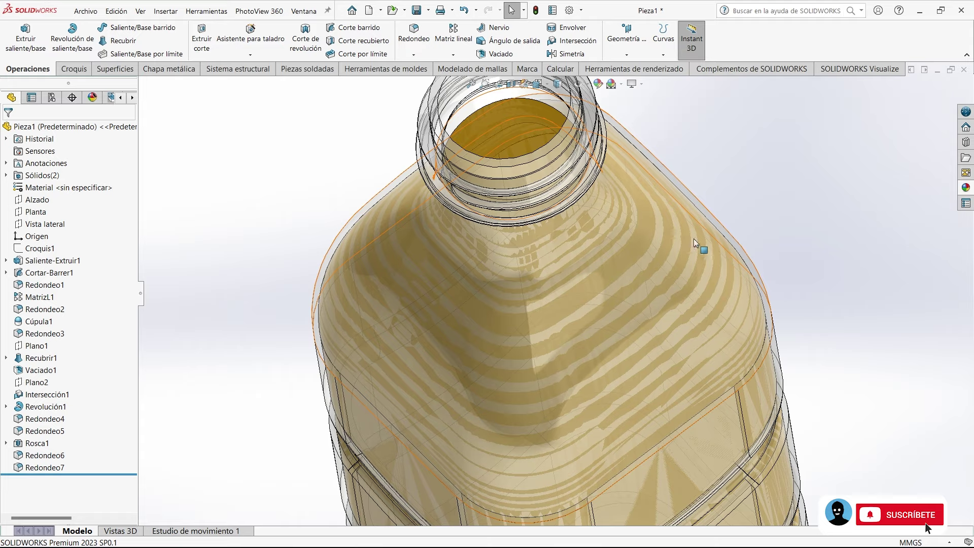
pyautogui.scroll(-2, 728, 282)
pyautogui.scroll(-3, 735, 279)
pyautogui.scroll(-2, 723, 255)
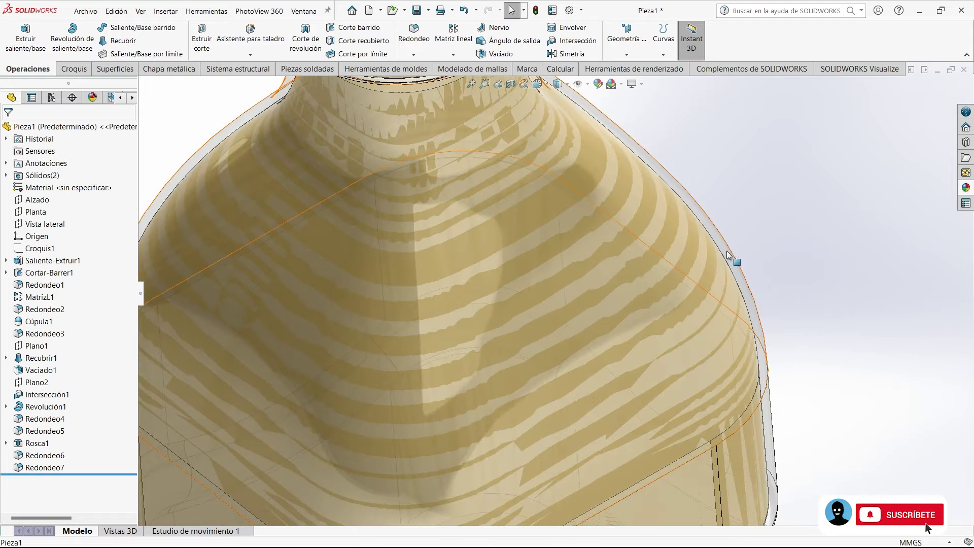
pyautogui.scroll(3, 715, 251)
pyautogui.scroll(2, 663, 244)
pyautogui.moveTo(660, 247)
pyautogui.mouseDown(button='middle')
pyautogui.moveTo(646, 216)
pyautogui.moveTo(529, 245)
pyautogui.mouseUp(button='middle')
pyautogui.scroll(3, 647, 233)
pyautogui.scroll(-3, 552, 242)
pyautogui.scroll(2, 549, 242)
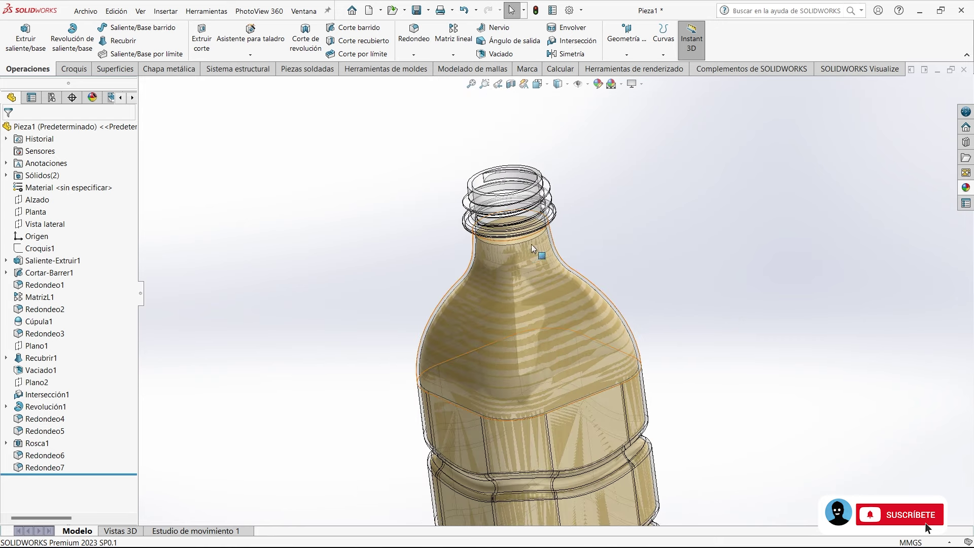
pyautogui.click(164, 12)
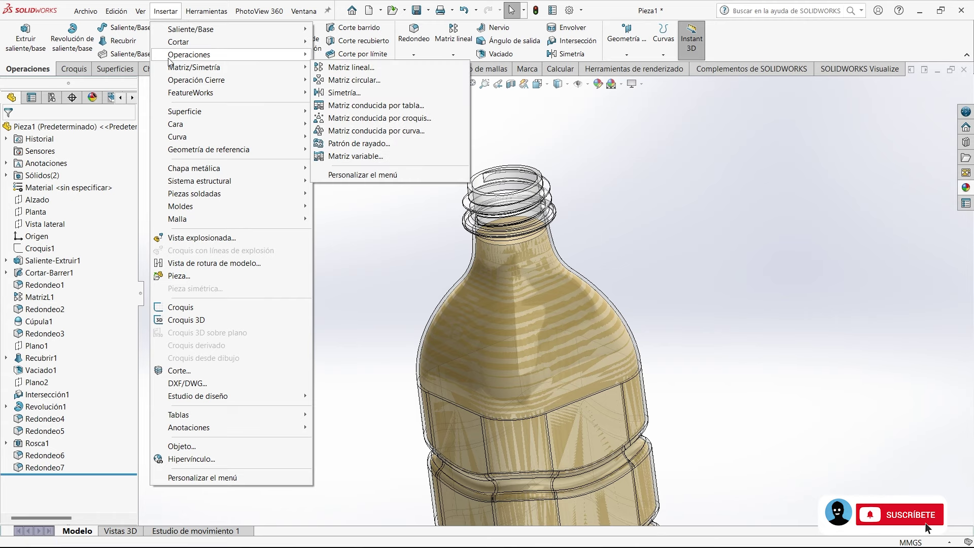
pyautogui.moveTo(188, 55)
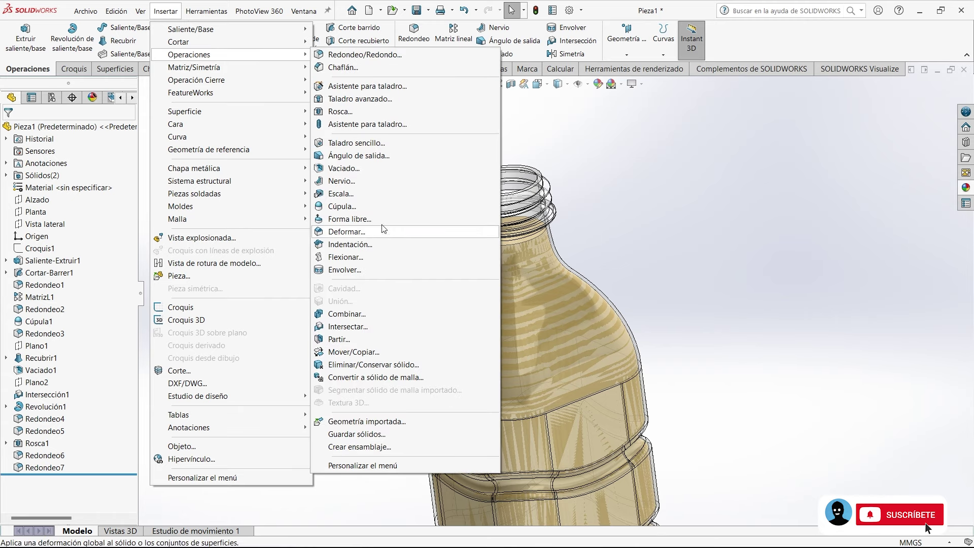
# Scale the Intersección1 liquid body uniformly by 0.99, creating Escala1
pyautogui.click(347, 201)
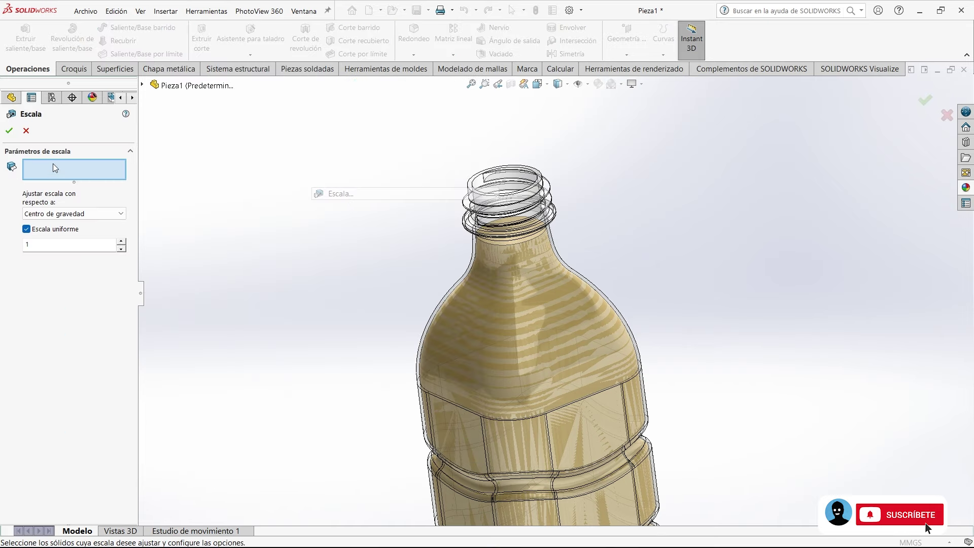
pyautogui.moveTo(278, 175); pyautogui.dragTo(291, 272, button='middle')
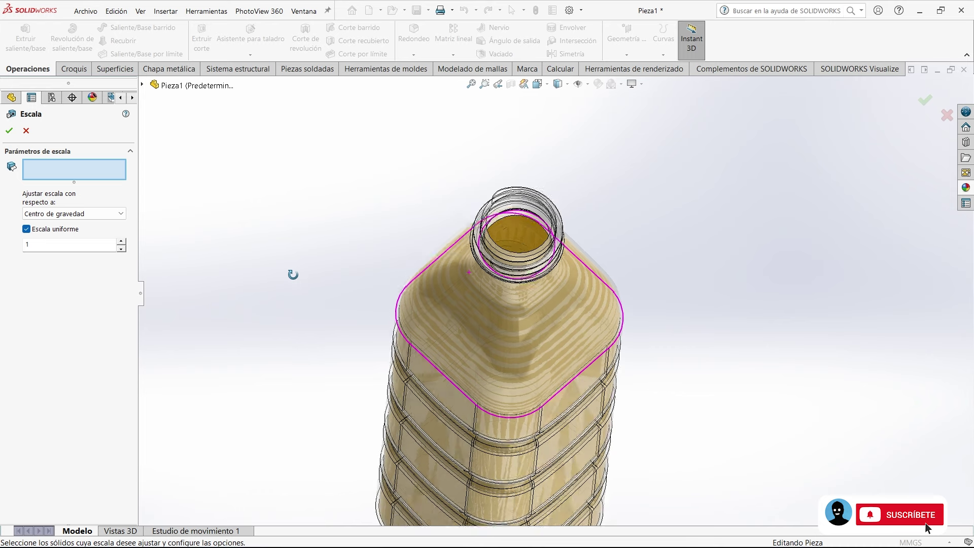
pyautogui.click(515, 233)
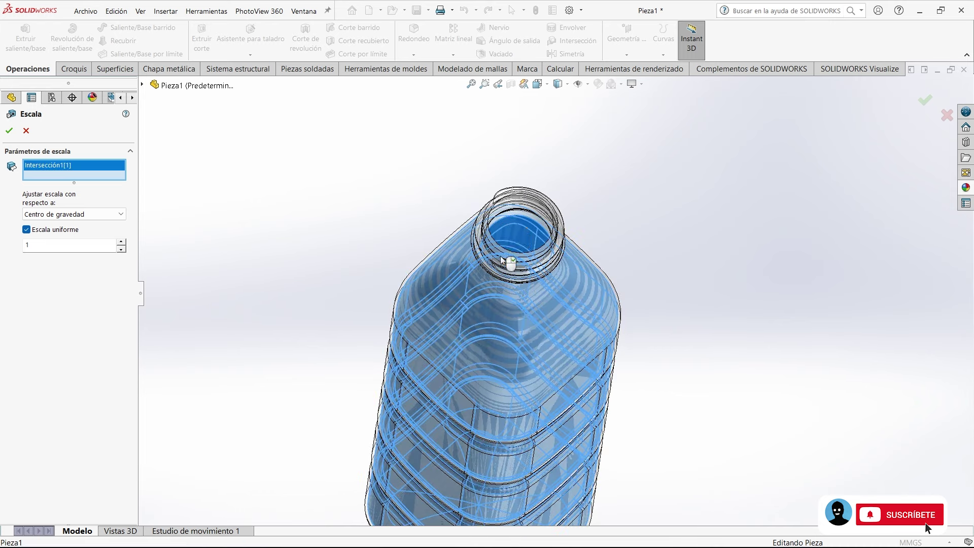
pyautogui.moveTo(315, 223); pyautogui.dragTo(317, 160, button='middle')
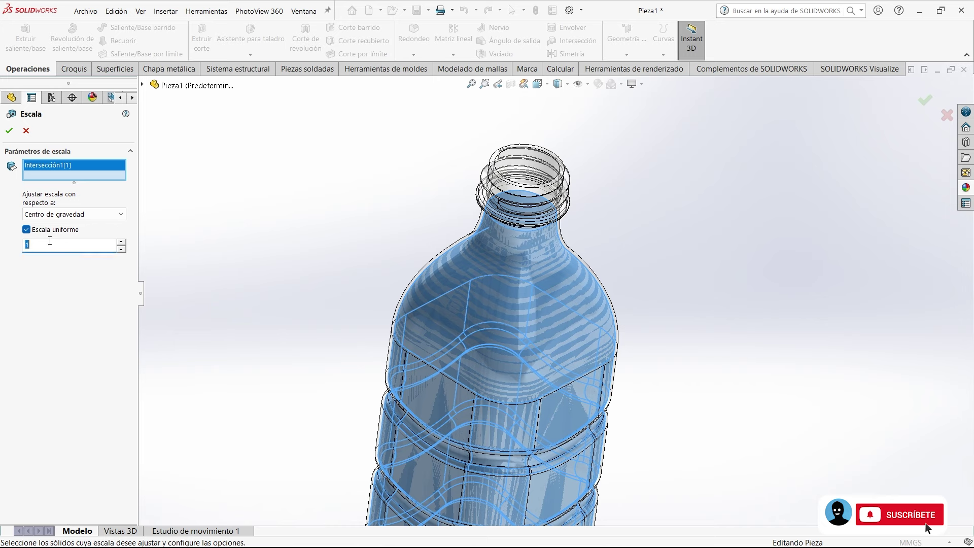
pyautogui.write('0.99')
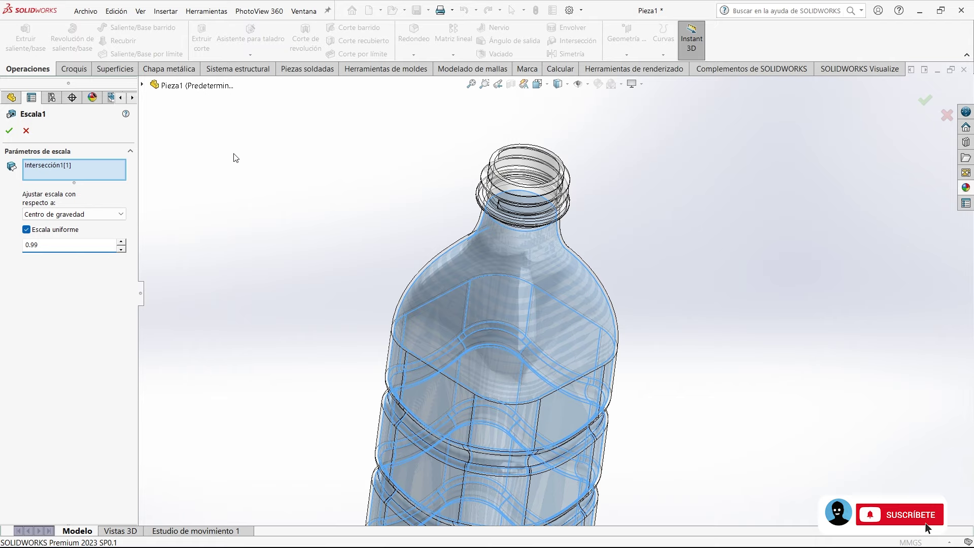
pyautogui.click(12, 135)
# Zoom and orbit around the bottle to check the gap between the amber liquid and the wall
pyautogui.scroll(-3, 348, 249)
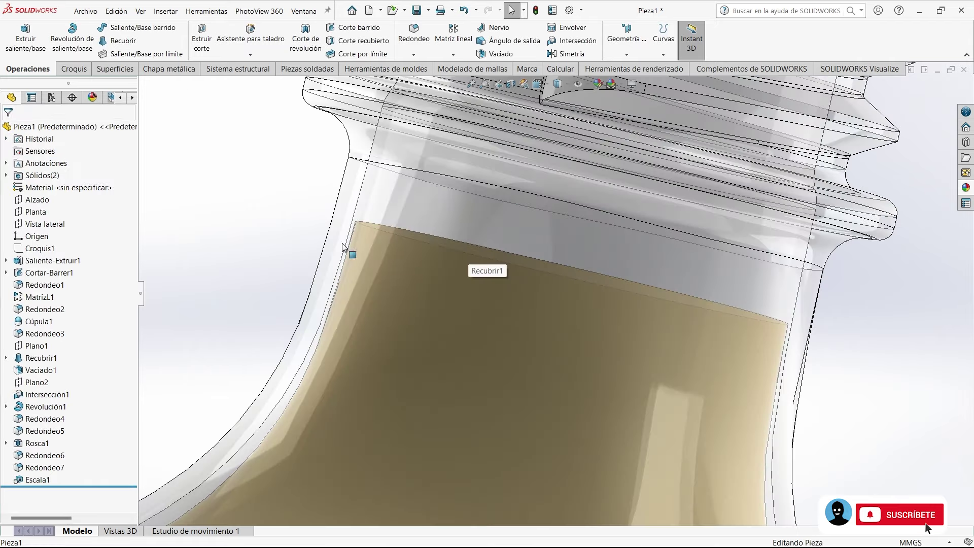
pyautogui.scroll(-3, 453, 242)
pyautogui.scroll(-1, 408, 223)
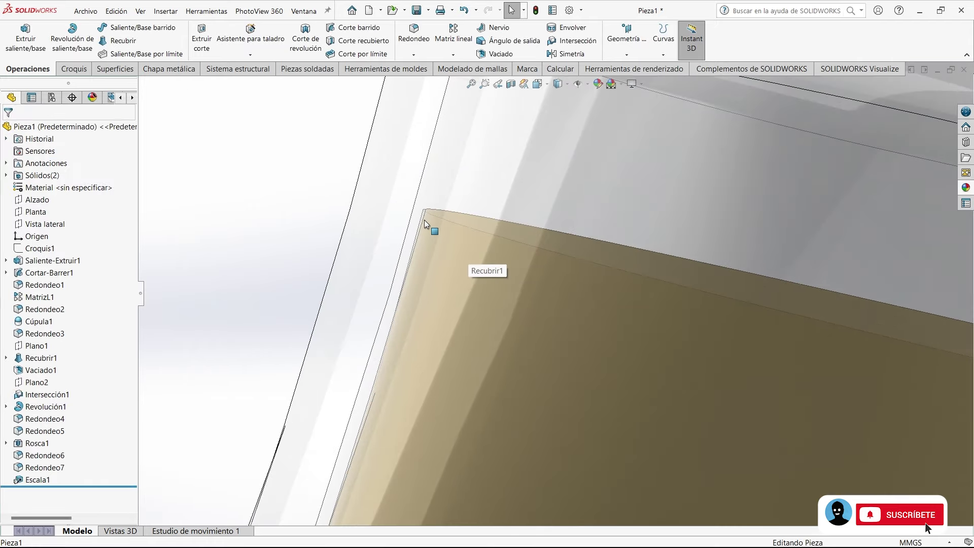
pyautogui.scroll(3, 424, 218)
pyautogui.scroll(3, 452, 224)
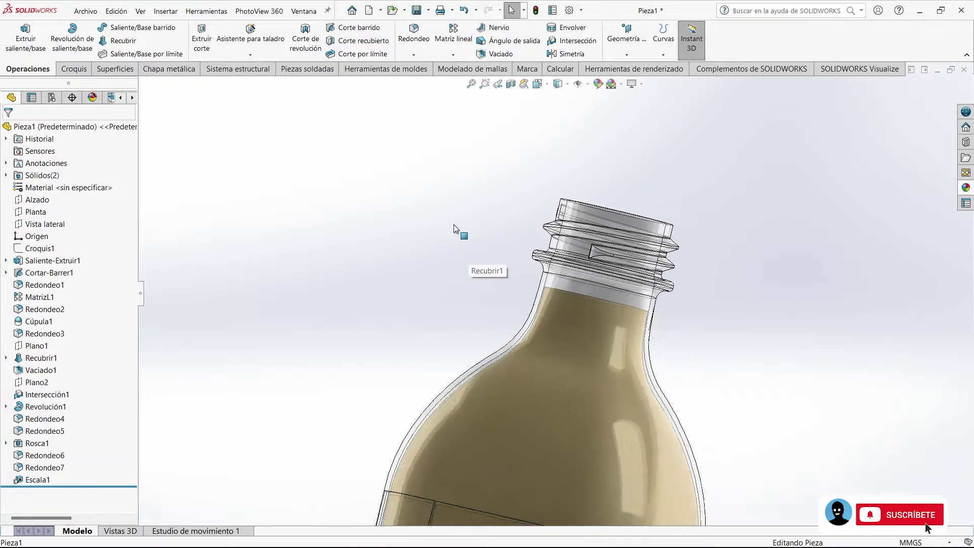
pyautogui.scroll(2, 459, 230)
pyautogui.moveTo(525, 301)
pyautogui.mouseDown(button='middle')
pyautogui.moveTo(428, 296)
pyautogui.moveTo(518, 304)
pyautogui.mouseUp(button='middle')
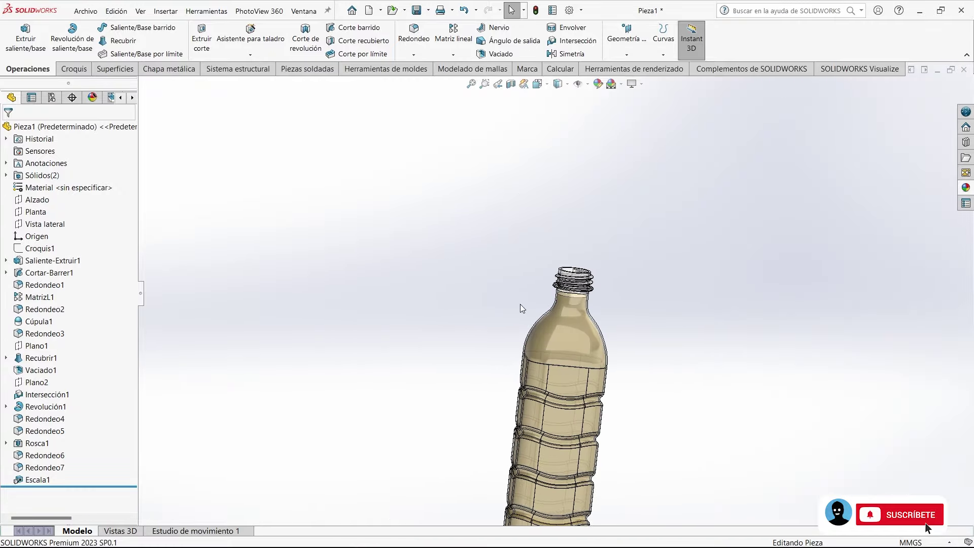
pyautogui.scroll(-2, 613, 330)
pyautogui.scroll(-2, 601, 302)
pyautogui.hotkey('ctrl', '1')
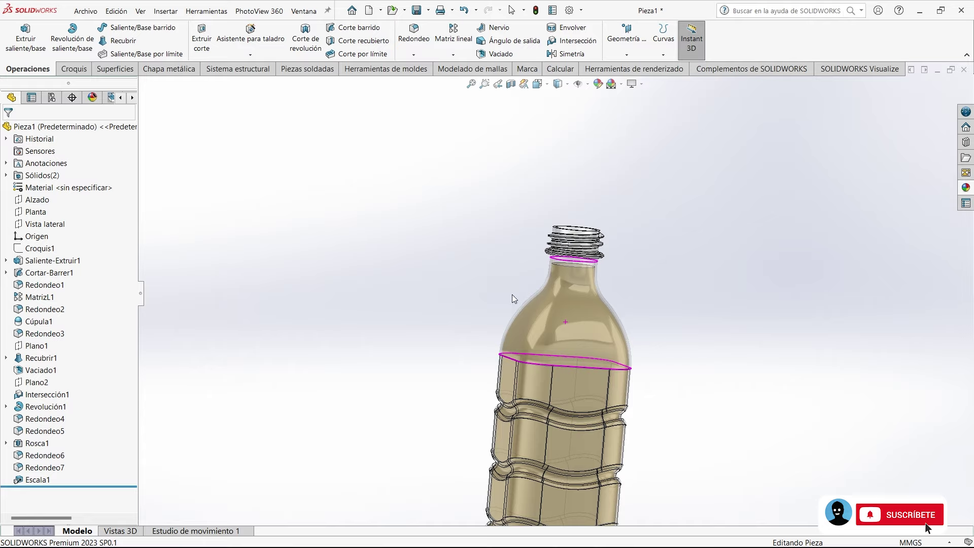
pyautogui.moveTo(468, 274)
pyautogui.mouseDown(button='middle')
pyautogui.moveTo(600, 274)
pyautogui.moveTo(558, 193)
pyautogui.mouseUp(button='middle')
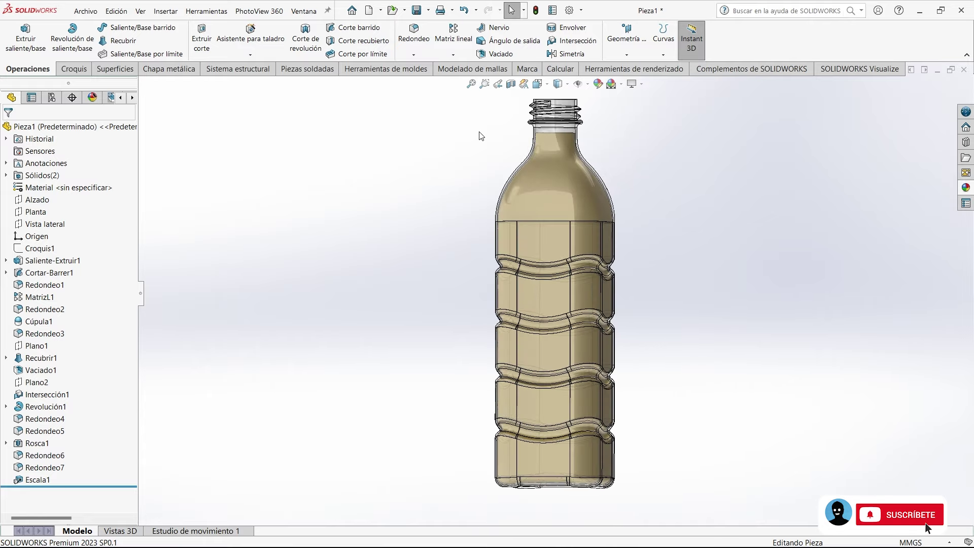
pyautogui.moveTo(618, 202); pyautogui.dragTo(666, 213, button='middle')
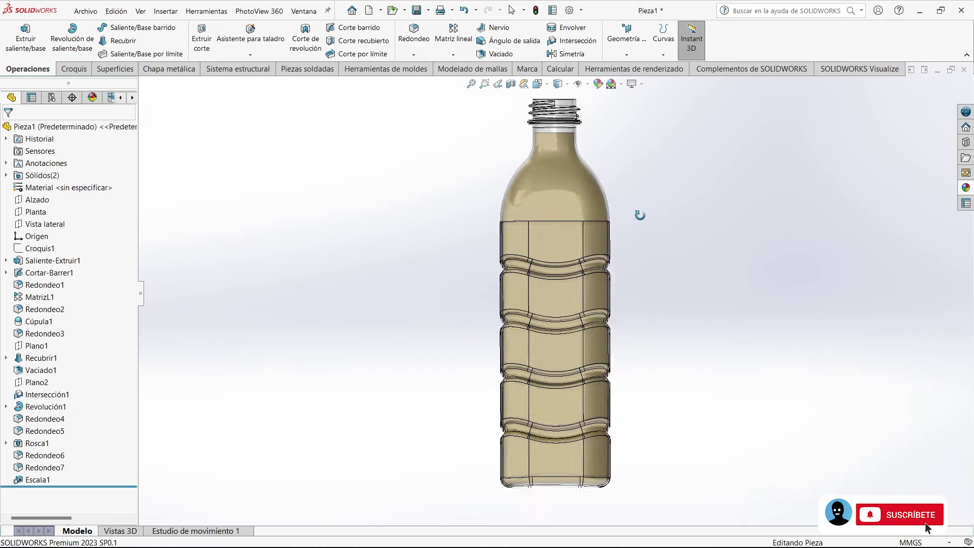
# Switch the bottle's display style to plain Shaded without edges
pyautogui.click(537, 83)
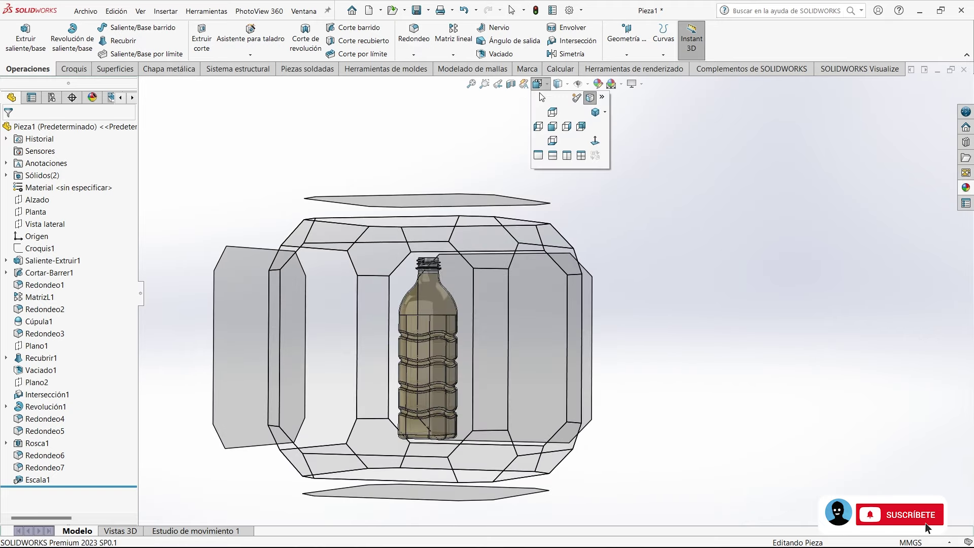
pyautogui.click(558, 84)
pyautogui.click(560, 113)
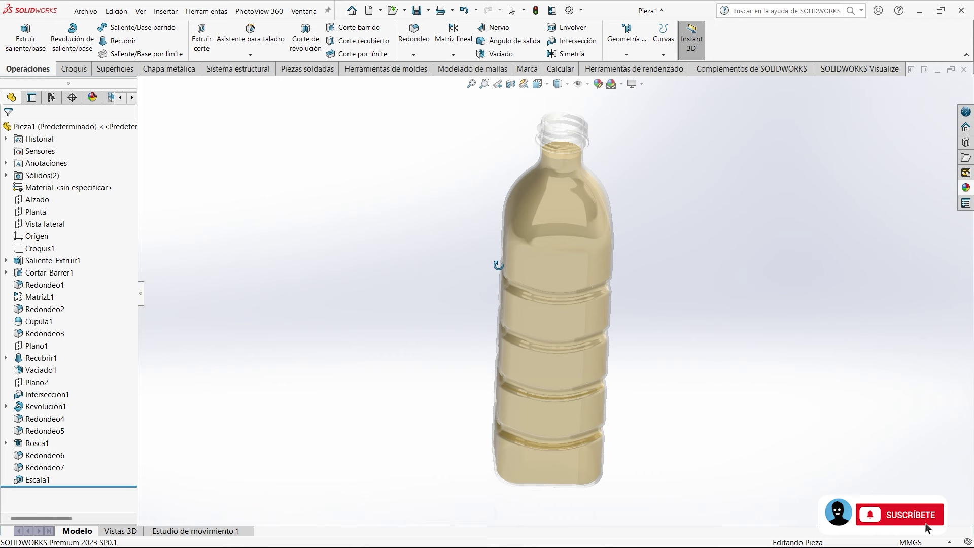
pyautogui.click(620, 84)
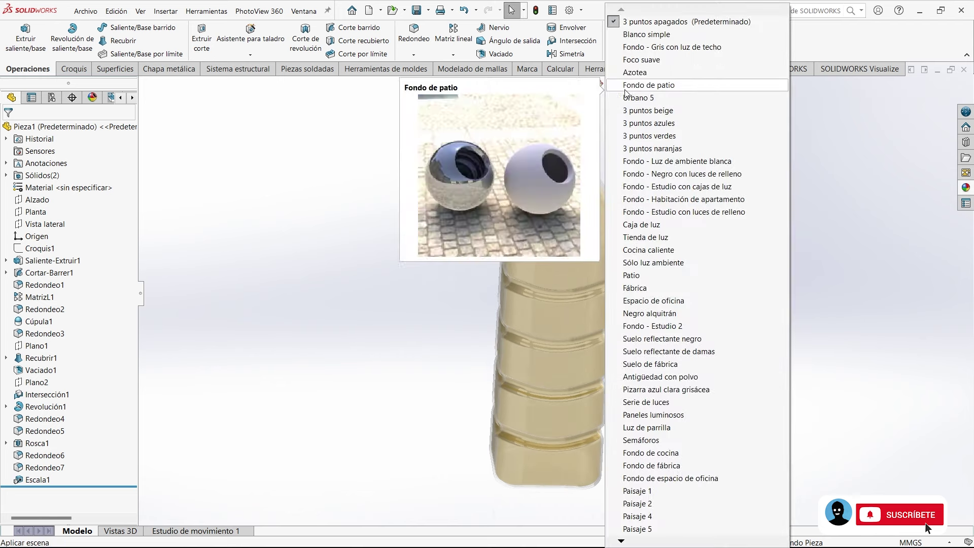
# Apply the 'Fondo - Gris con luz de techo' scene and turn on ambient occlusion and perspective
pyautogui.click(660, 48)
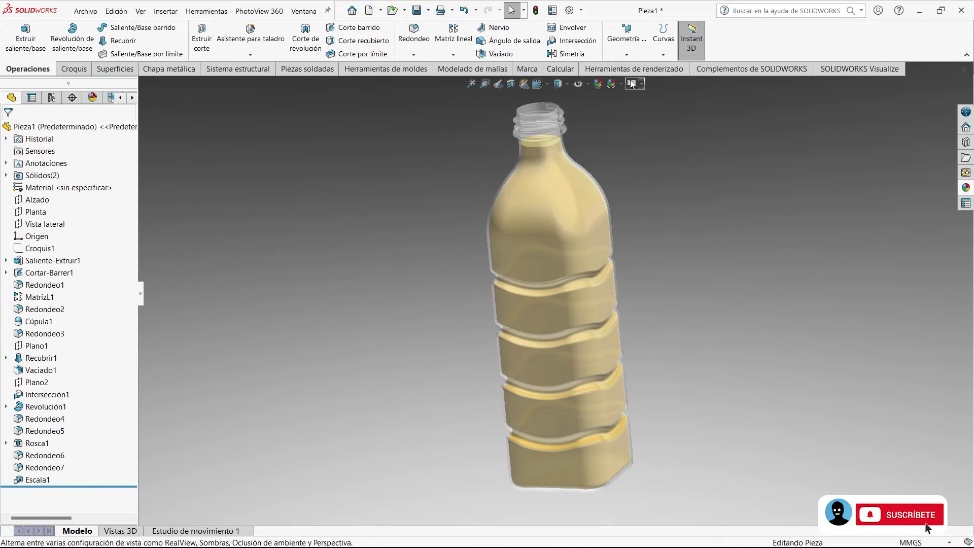
pyautogui.click(632, 84)
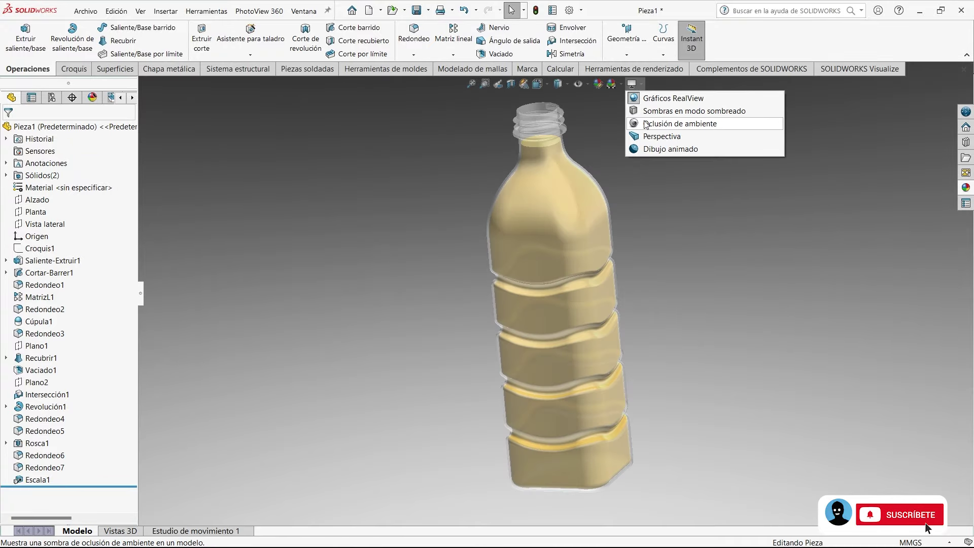
pyautogui.click(645, 124)
pyautogui.click(641, 85)
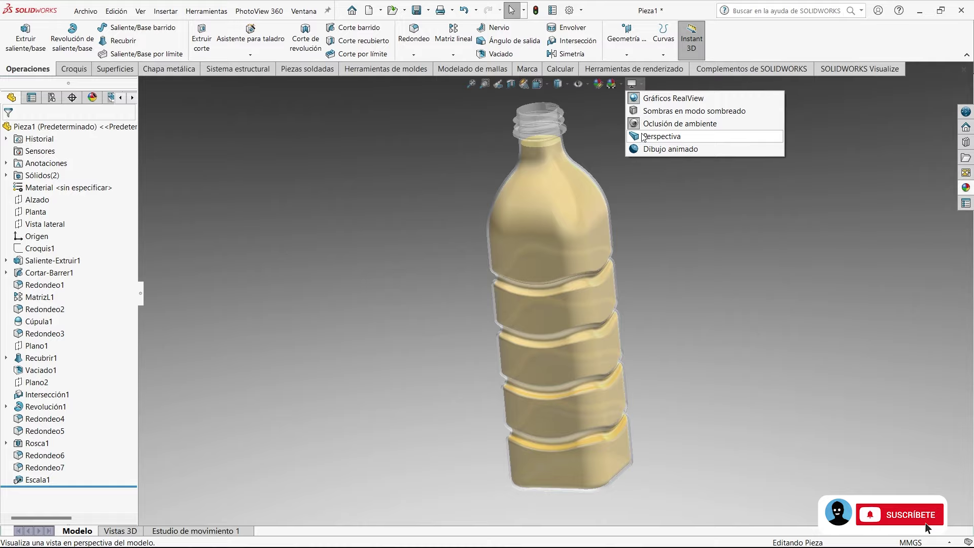
pyautogui.click(643, 137)
# Orbit the finished bottle and settle on the standard isometric view
pyautogui.moveTo(634, 178); pyautogui.dragTo(429, 265, button='middle')
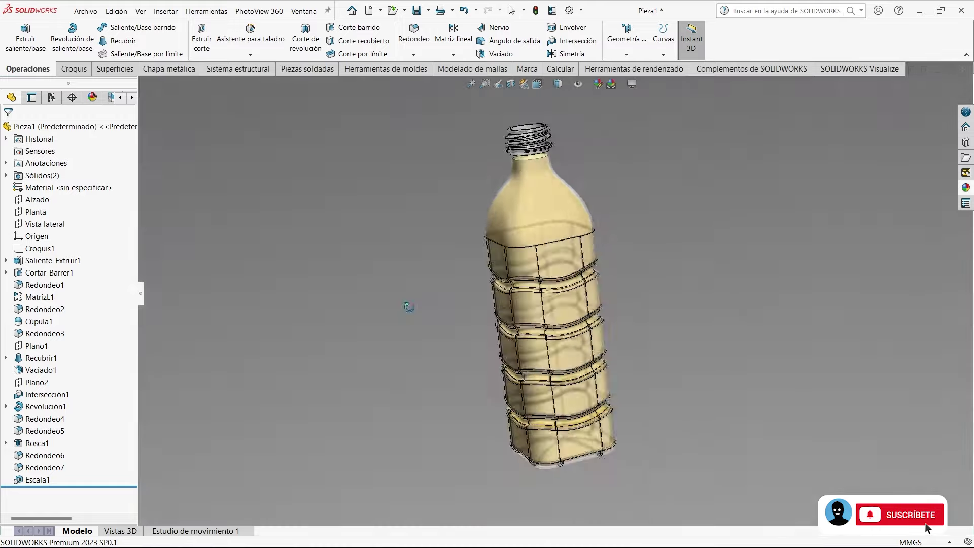
pyautogui.moveTo(409, 306)
pyautogui.mouseDown(button='middle')
pyautogui.moveTo(433, 267)
pyautogui.moveTo(675, 381)
pyautogui.mouseUp(button='middle')
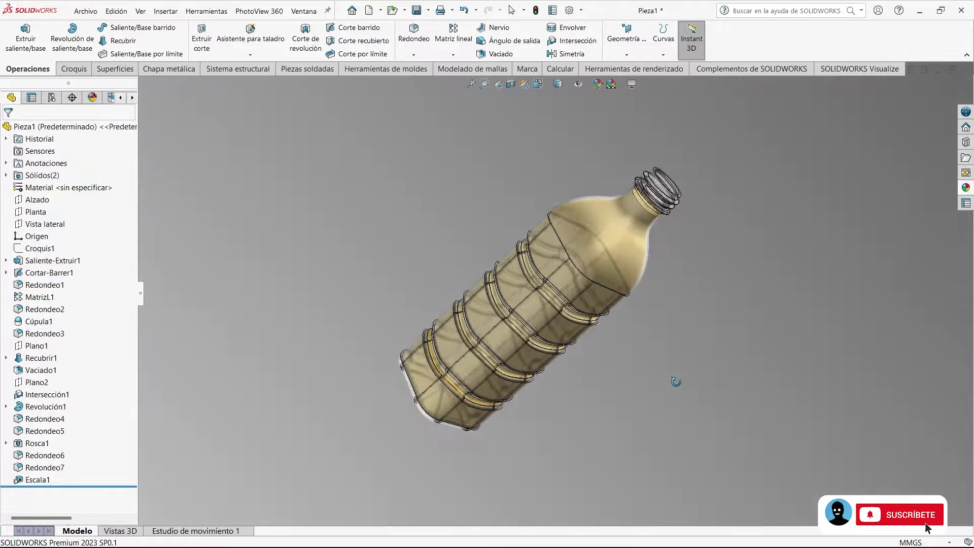
pyautogui.hotkey('ctrl', '1')
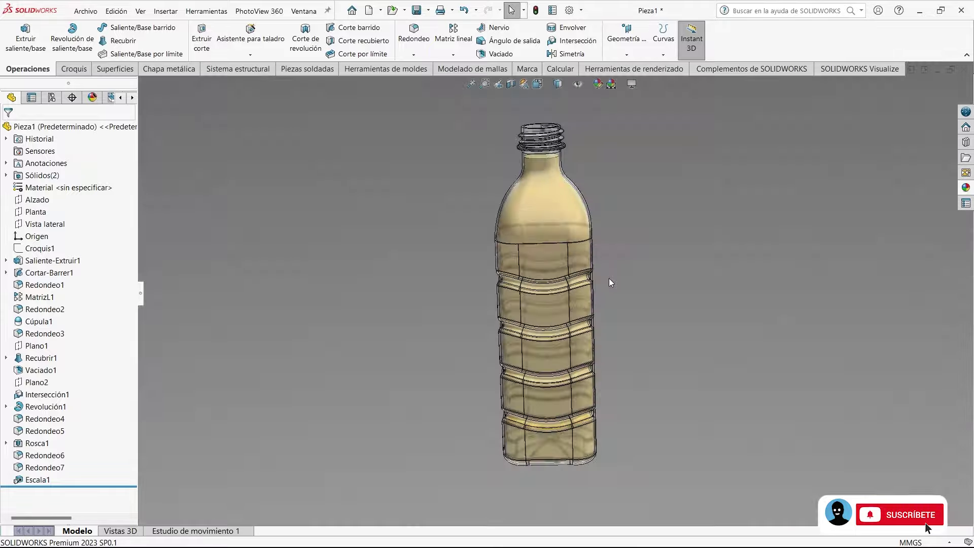
pyautogui.moveTo(610, 282)
pyautogui.mouseDown(button='middle')
pyautogui.moveTo(732, 265)
pyautogui.moveTo(739, 228)
pyautogui.moveTo(713, 185)
pyautogui.moveTo(733, 107)
pyautogui.moveTo(719, 226)
pyautogui.moveTo(677, 305)
pyautogui.moveTo(601, 320)
pyautogui.mouseUp(button='middle')
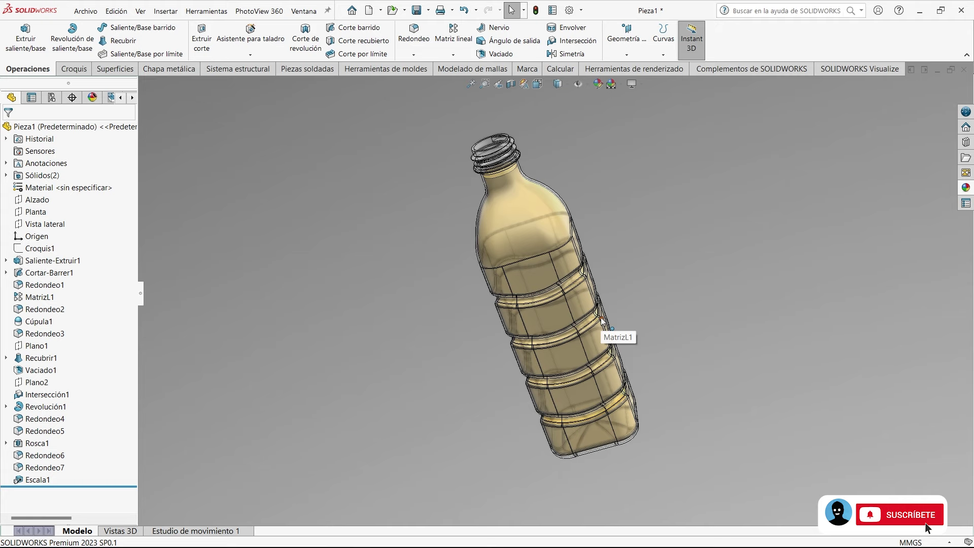
pyautogui.hotkey('ctrl', '7')
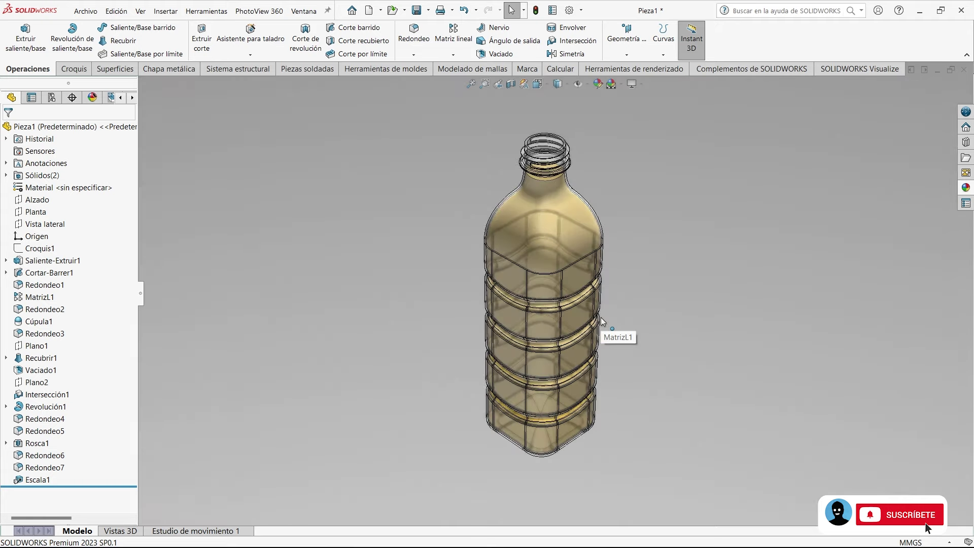